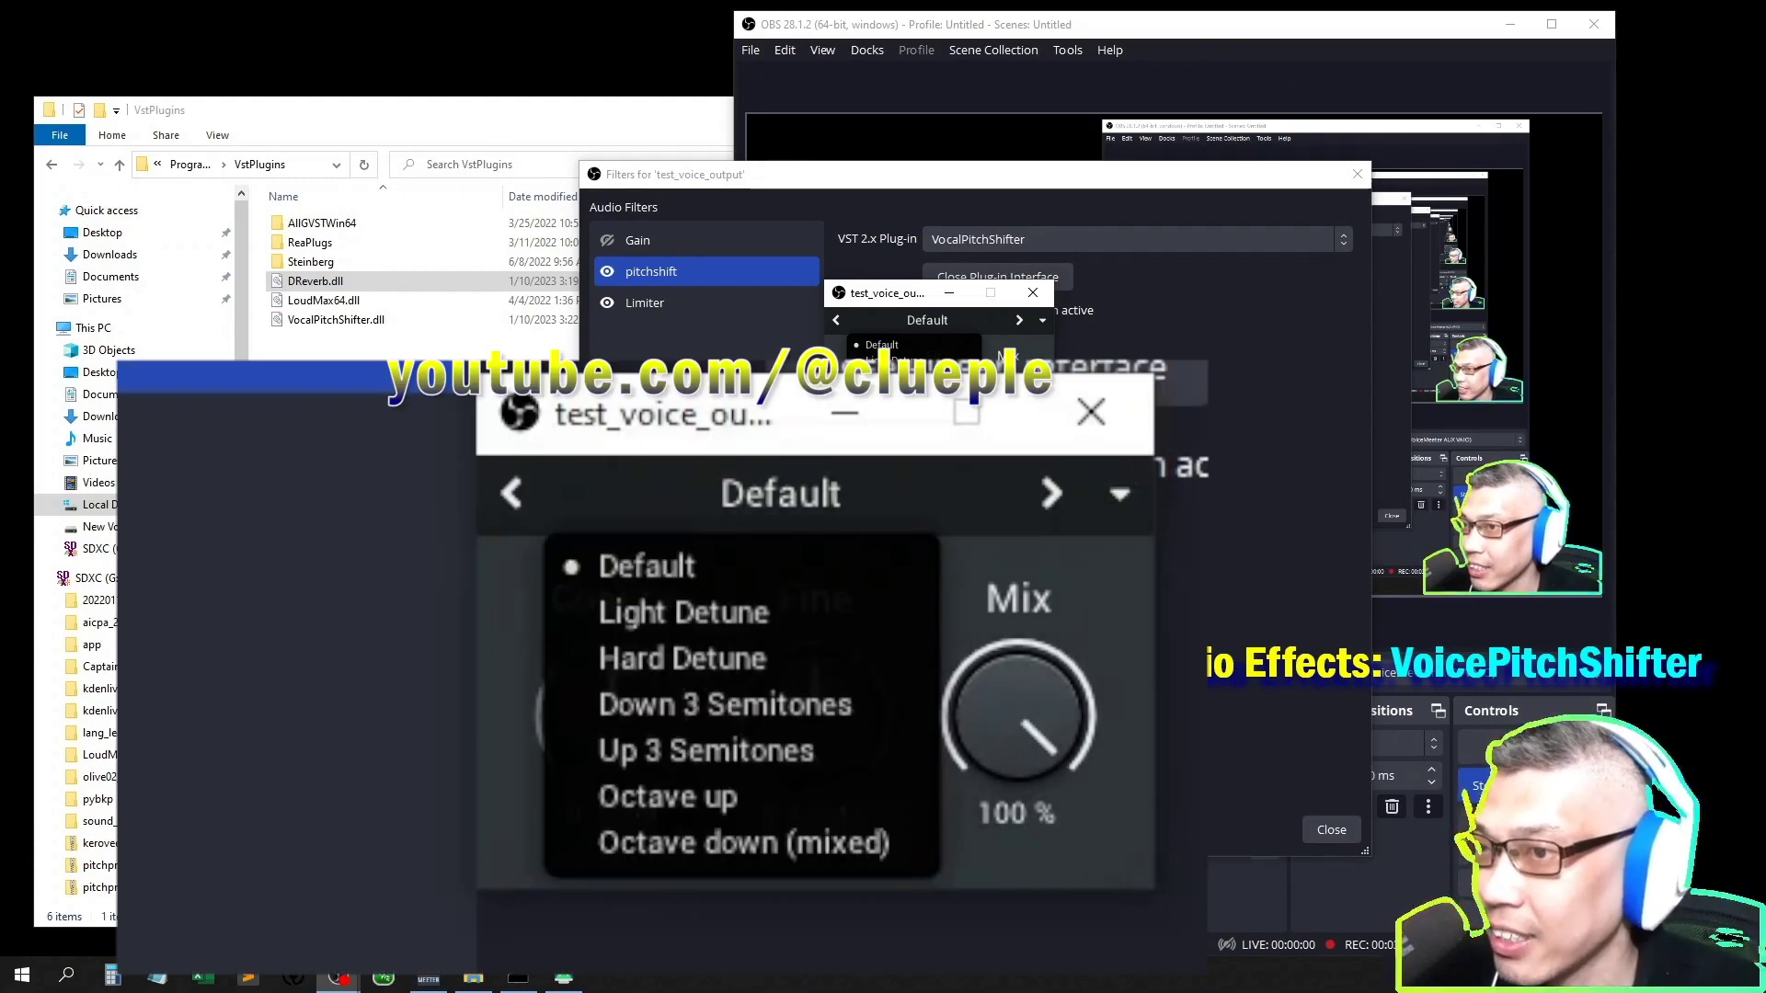
Try the pitch shifter's Light Detune, Hard Detune and Down 3 Semitones presets one after another.
{"action": "left_click", "coordinate": [888, 358]}
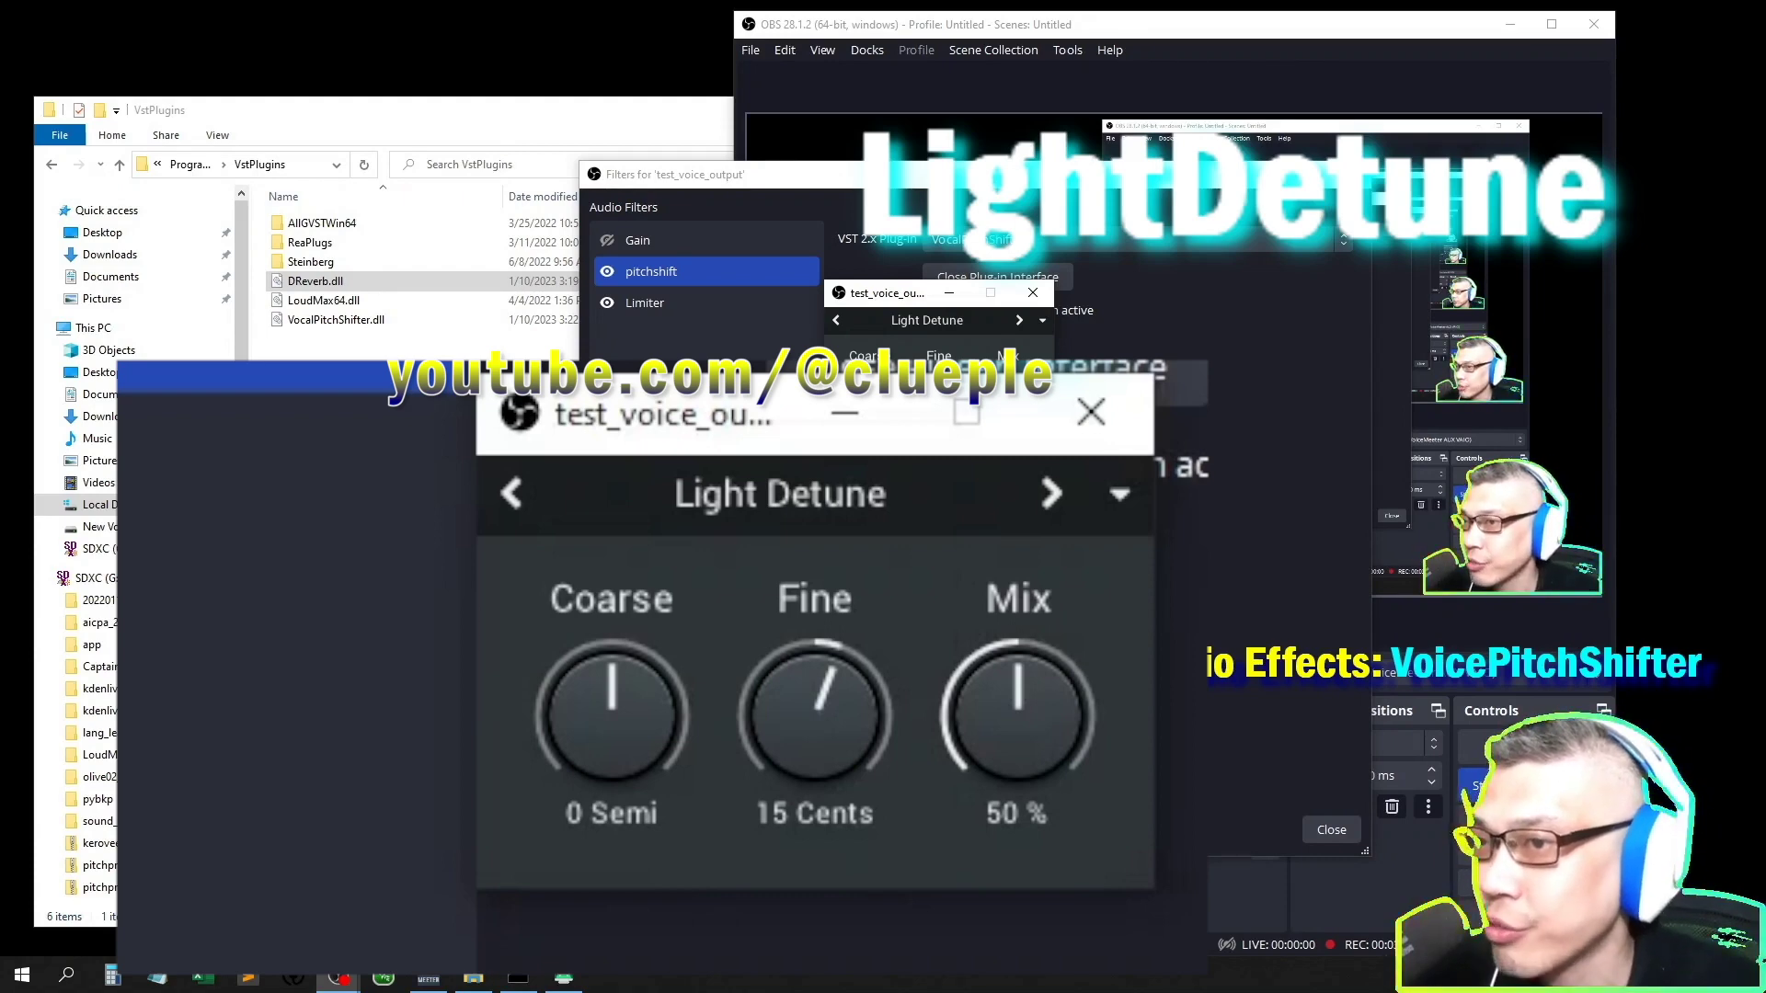
{"action": "left_click", "coordinate": [927, 320]}
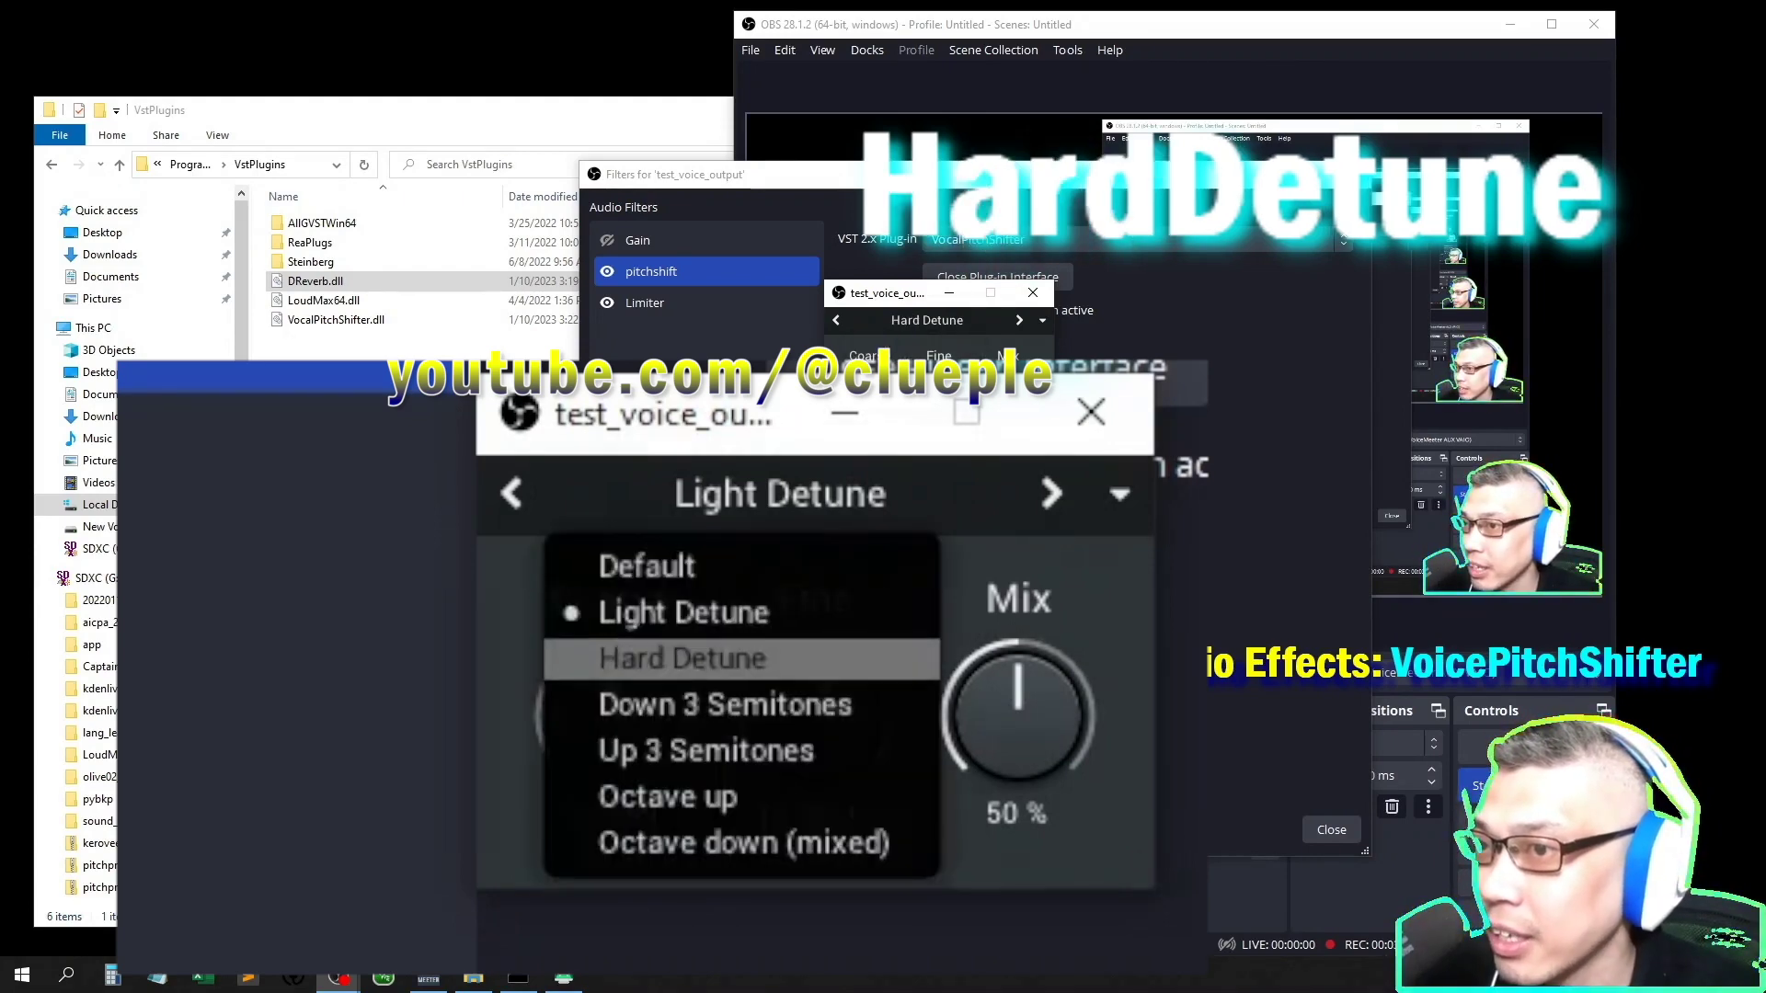
{"action": "left_click", "coordinate": [892, 375]}
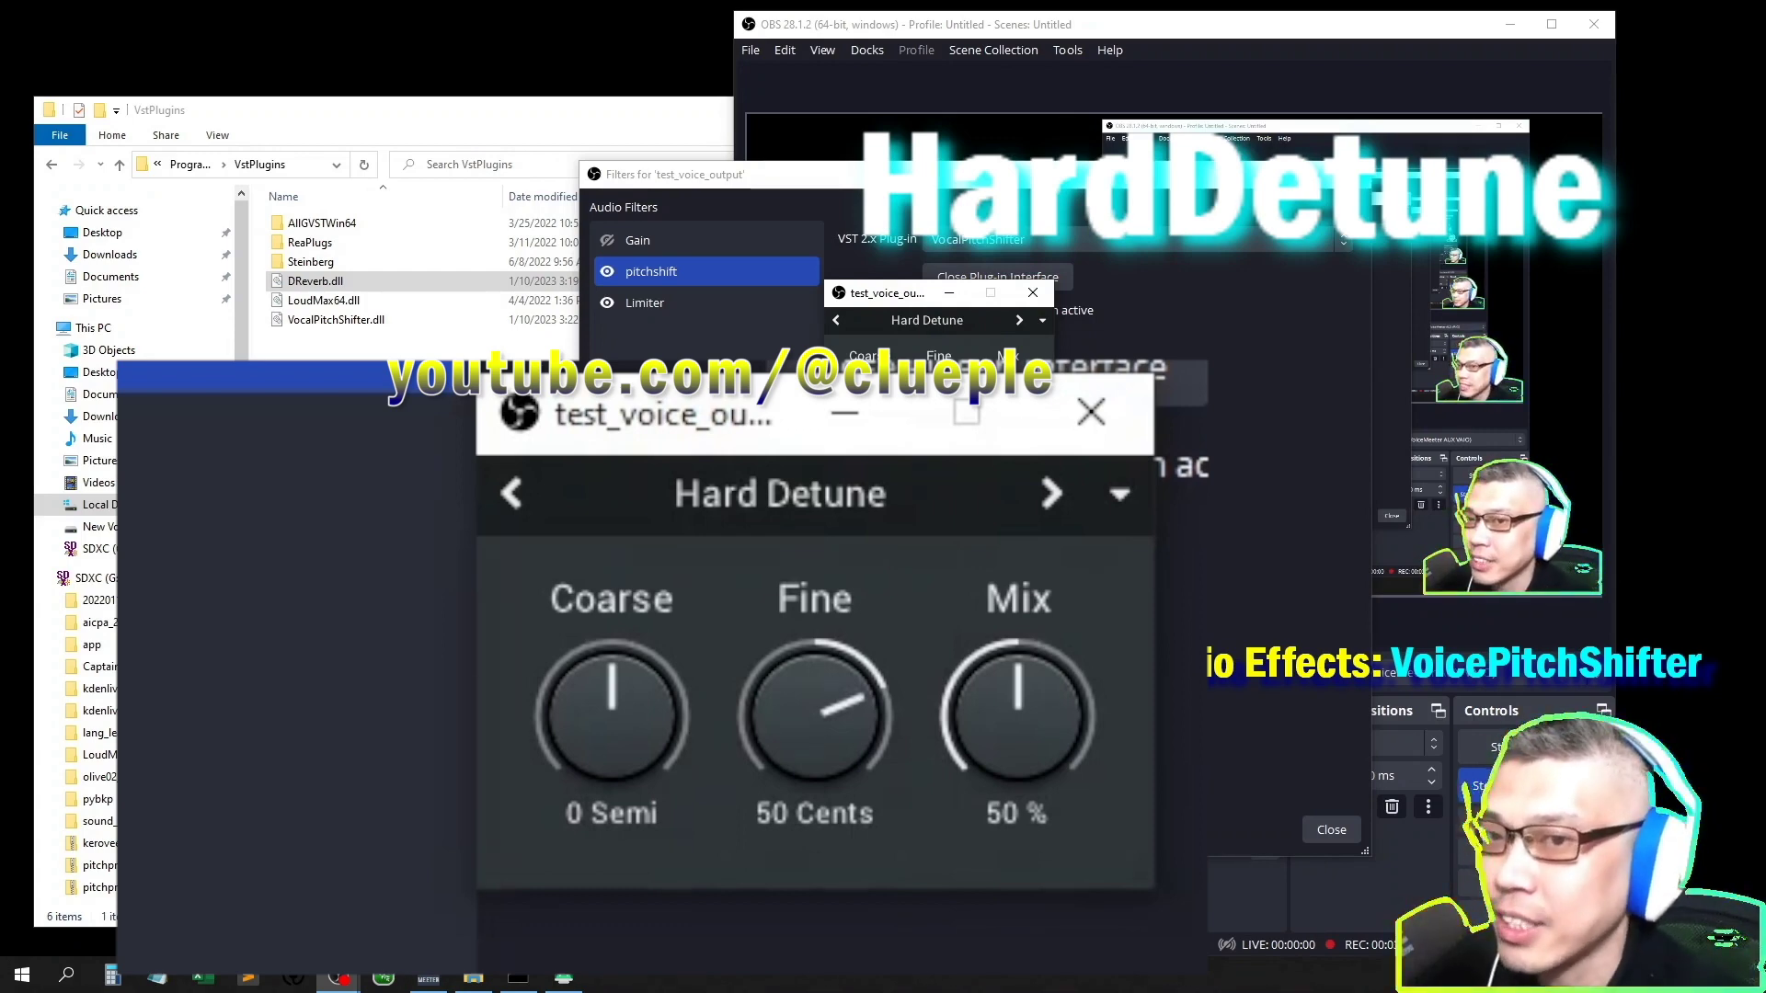
{"action": "left_click", "coordinate": [927, 321]}
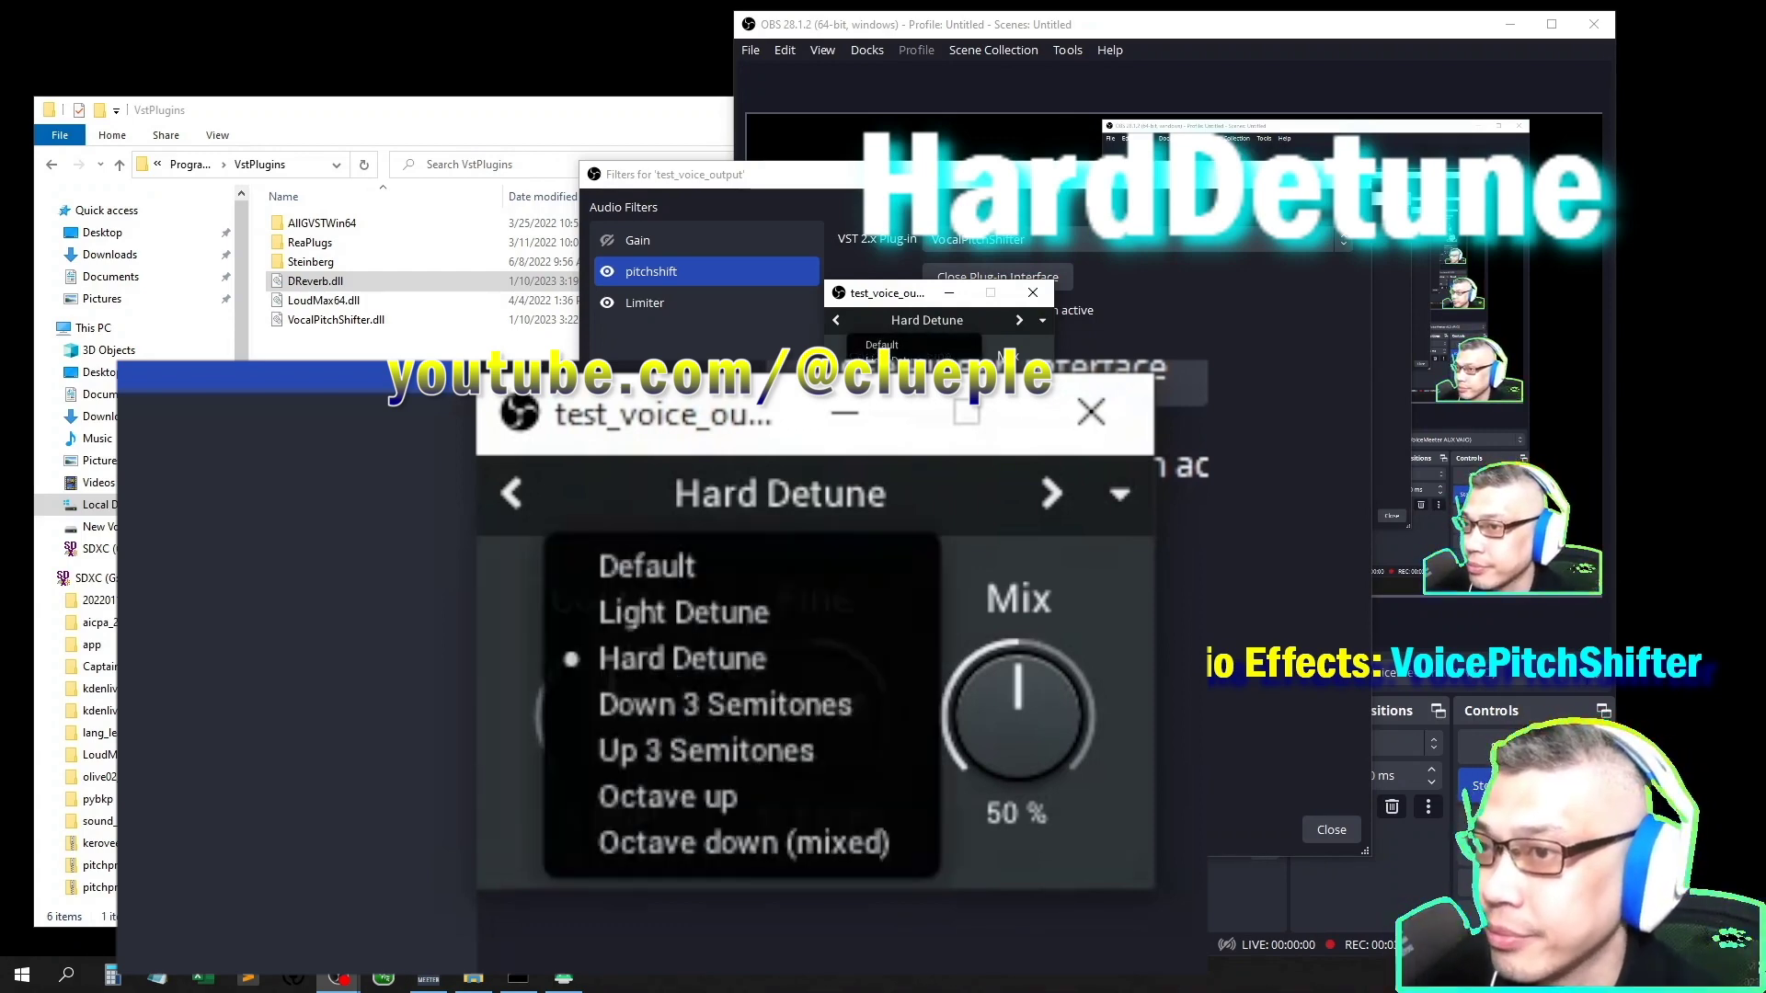
{"action": "left_click", "coordinate": [897, 392]}
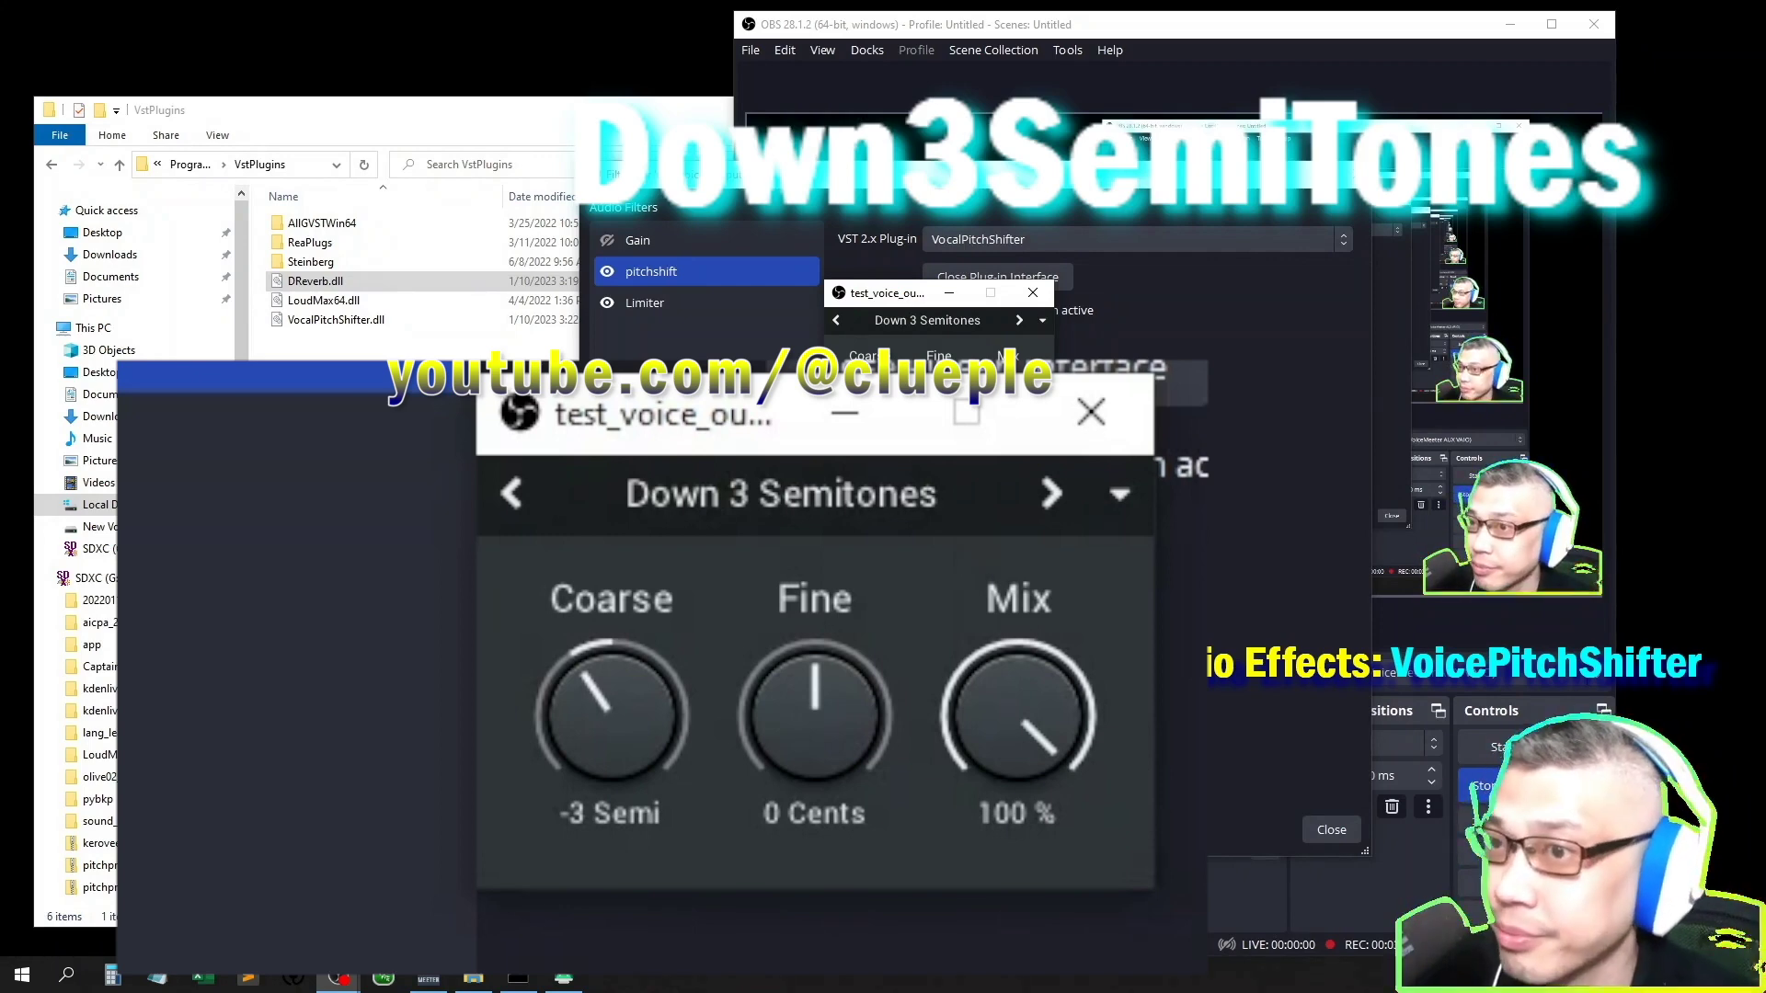
Try the pitch shifter's Up 3 Semitones, Octave up and Octave down (mixed) presets one after another.
{"action": "left_click", "coordinate": [928, 320]}
{"action": "left_click", "coordinate": [909, 407]}
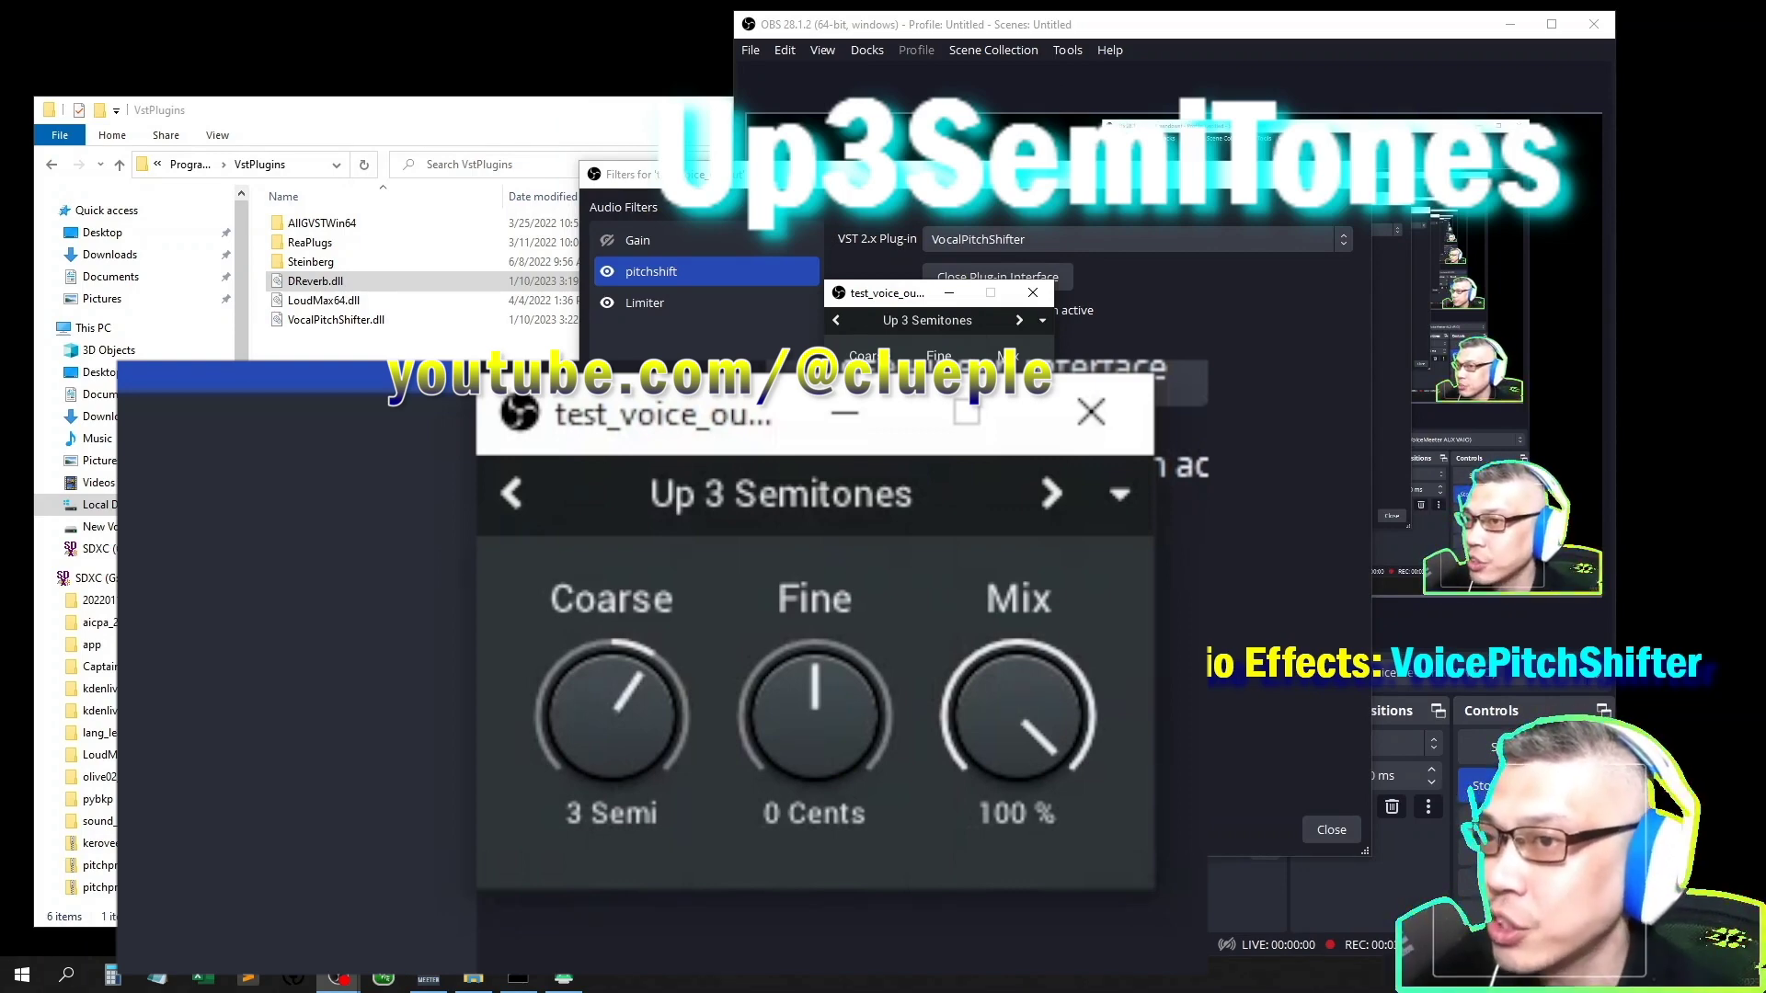
{"action": "left_click", "coordinate": [927, 320]}
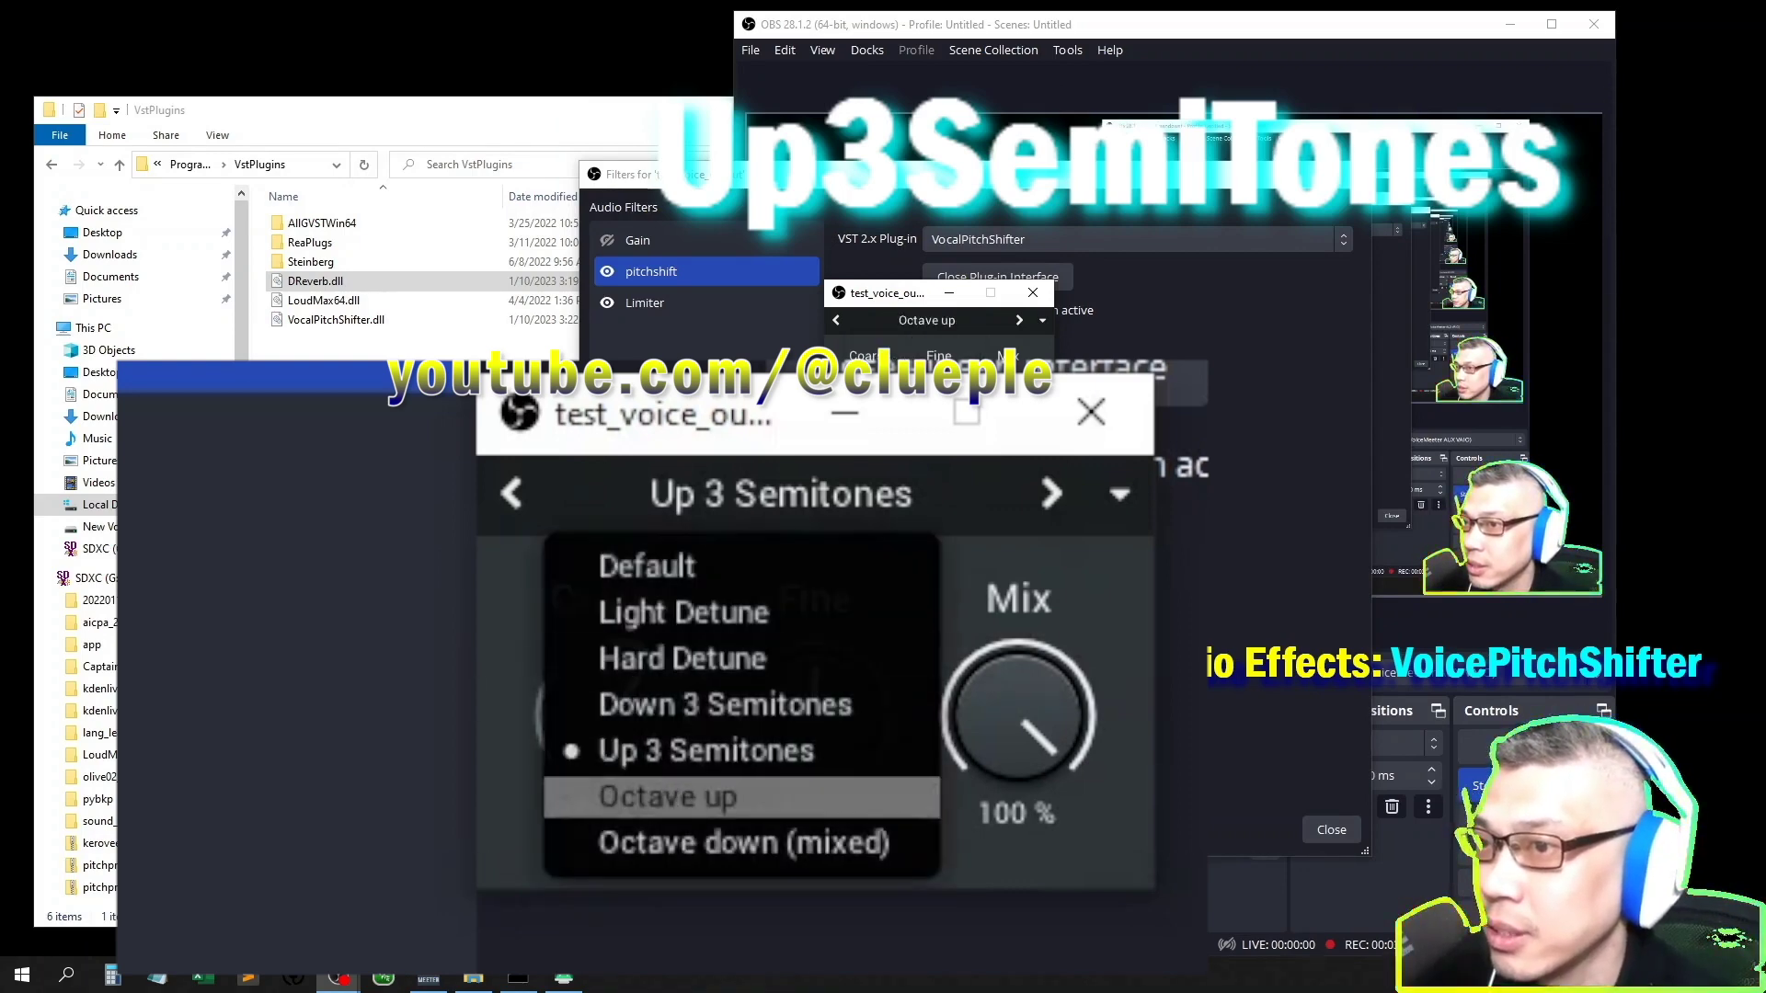
{"action": "left_click", "coordinate": [889, 422]}
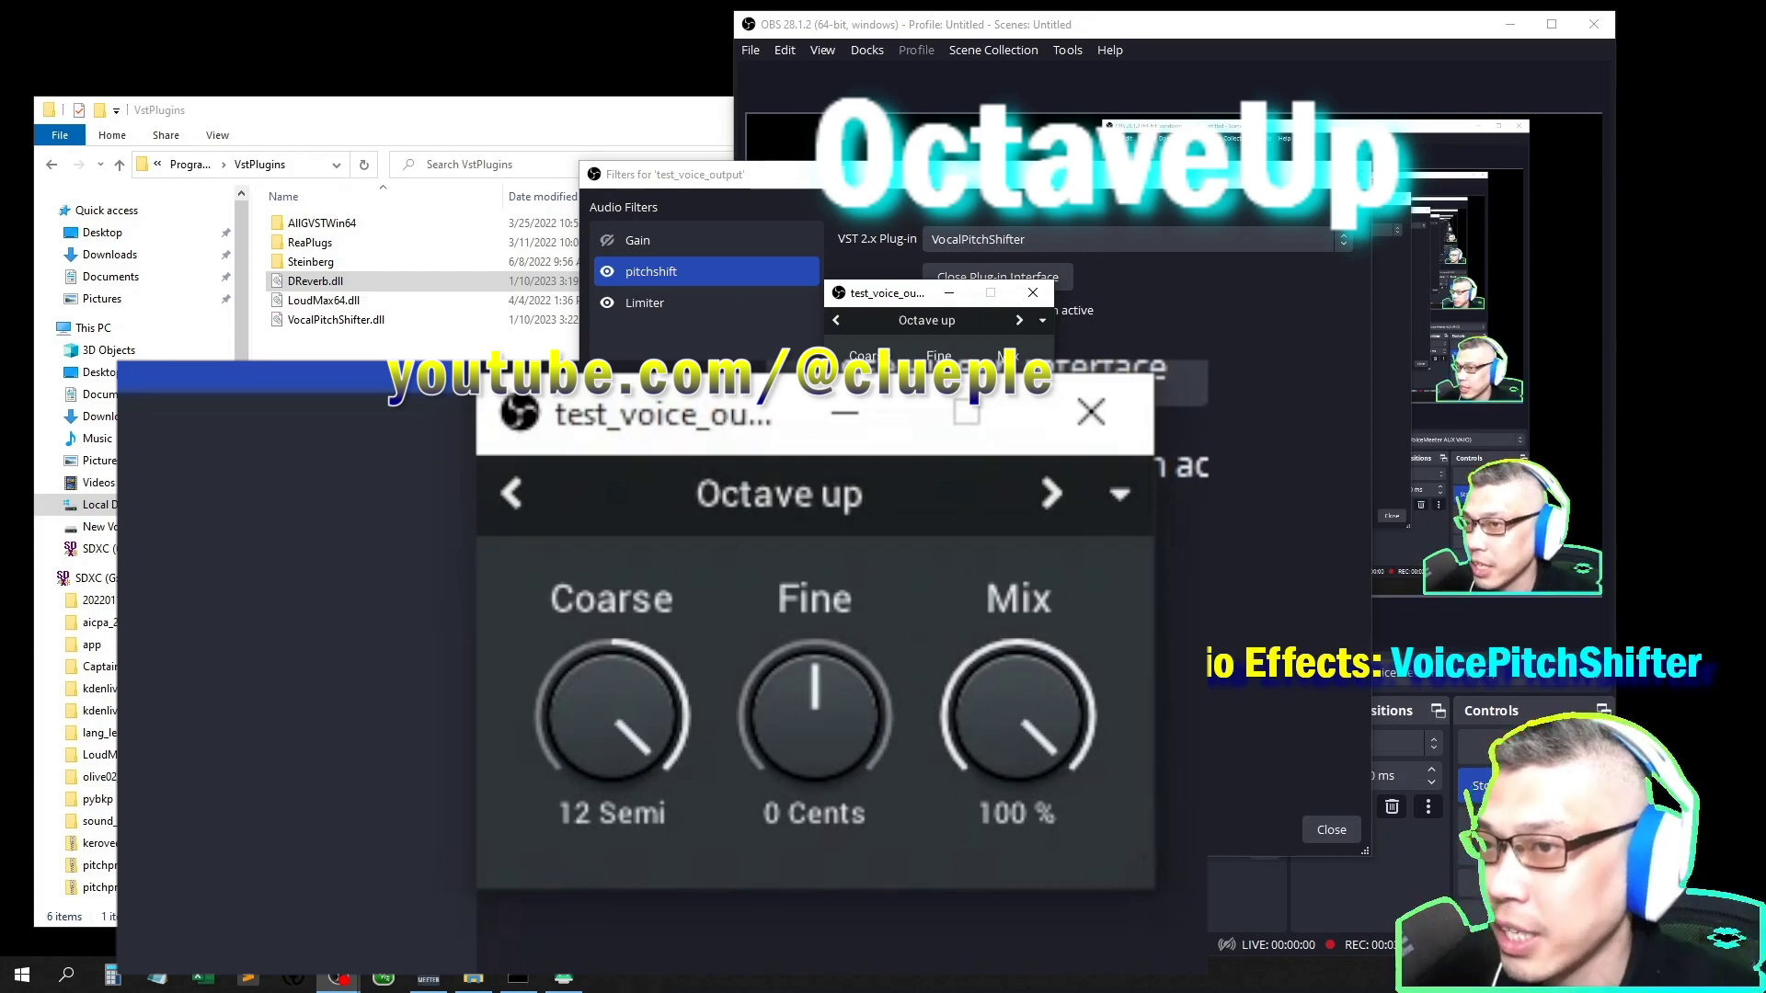
{"action": "left_click", "coordinate": [927, 320]}
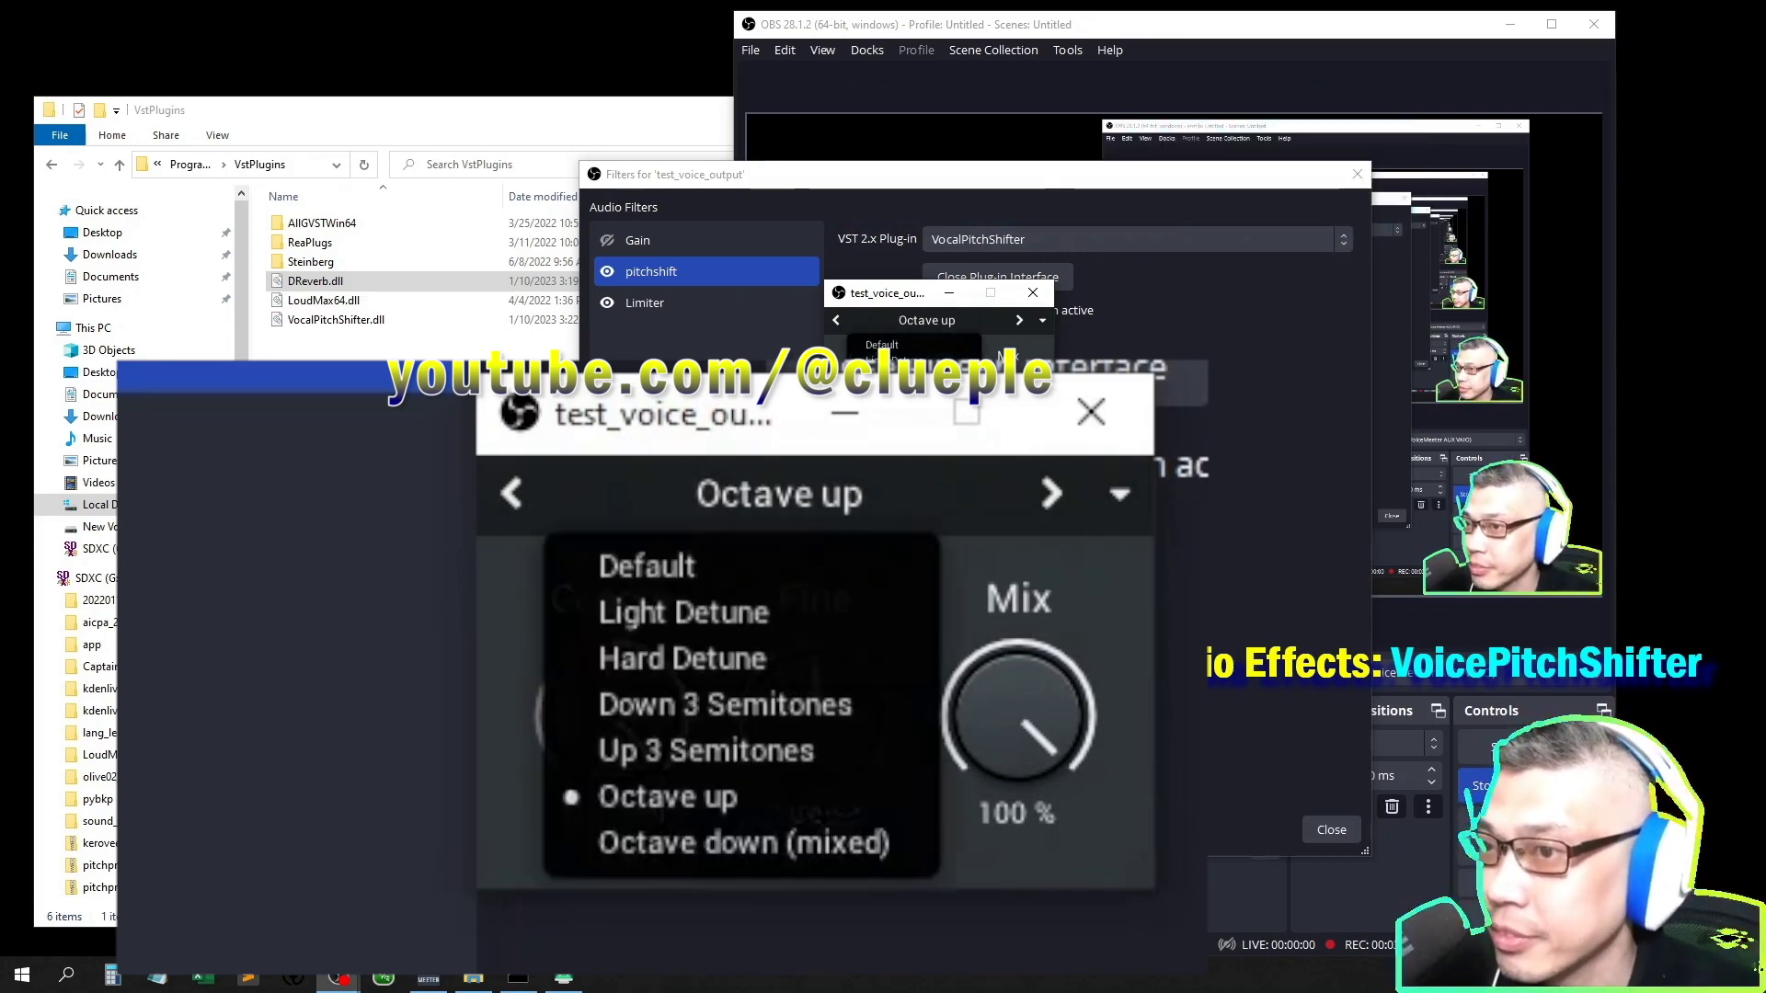
{"action": "left_click", "coordinate": [912, 437]}
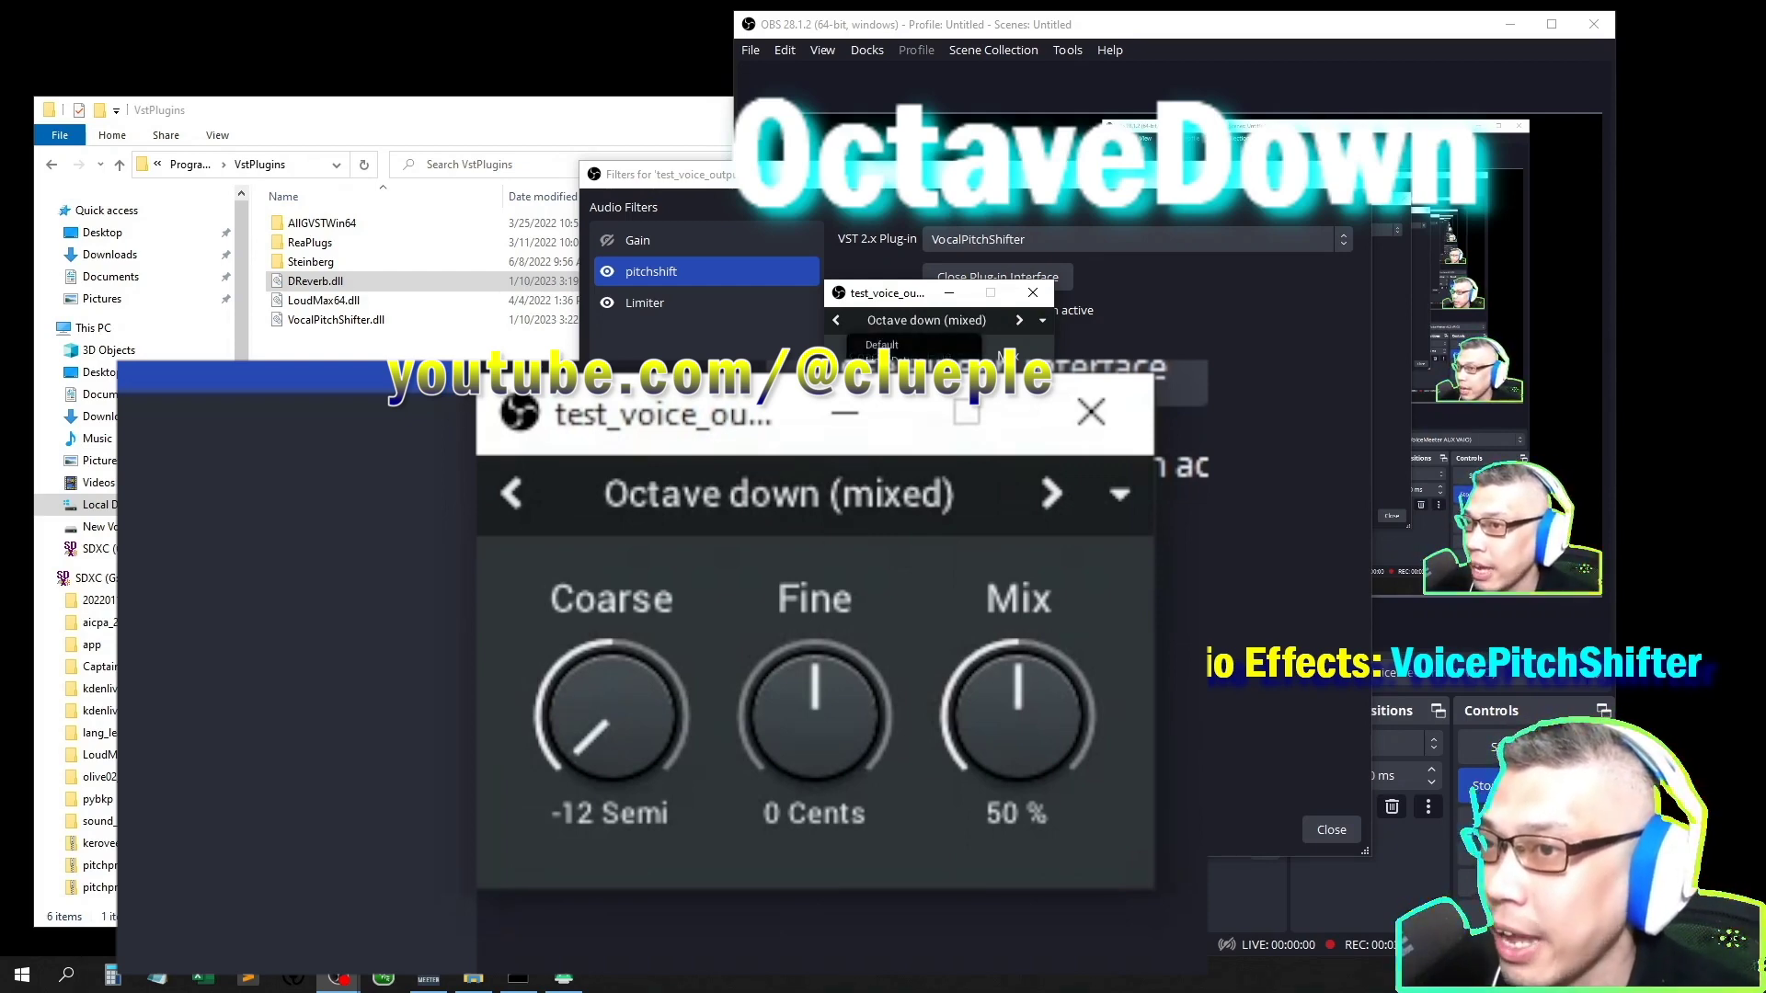
Return to the pitch shifter's Default preset and modify it by setting Coarse to -3 semitones.
{"action": "left_click", "coordinate": [927, 320]}
{"action": "left_click", "coordinate": [910, 344]}
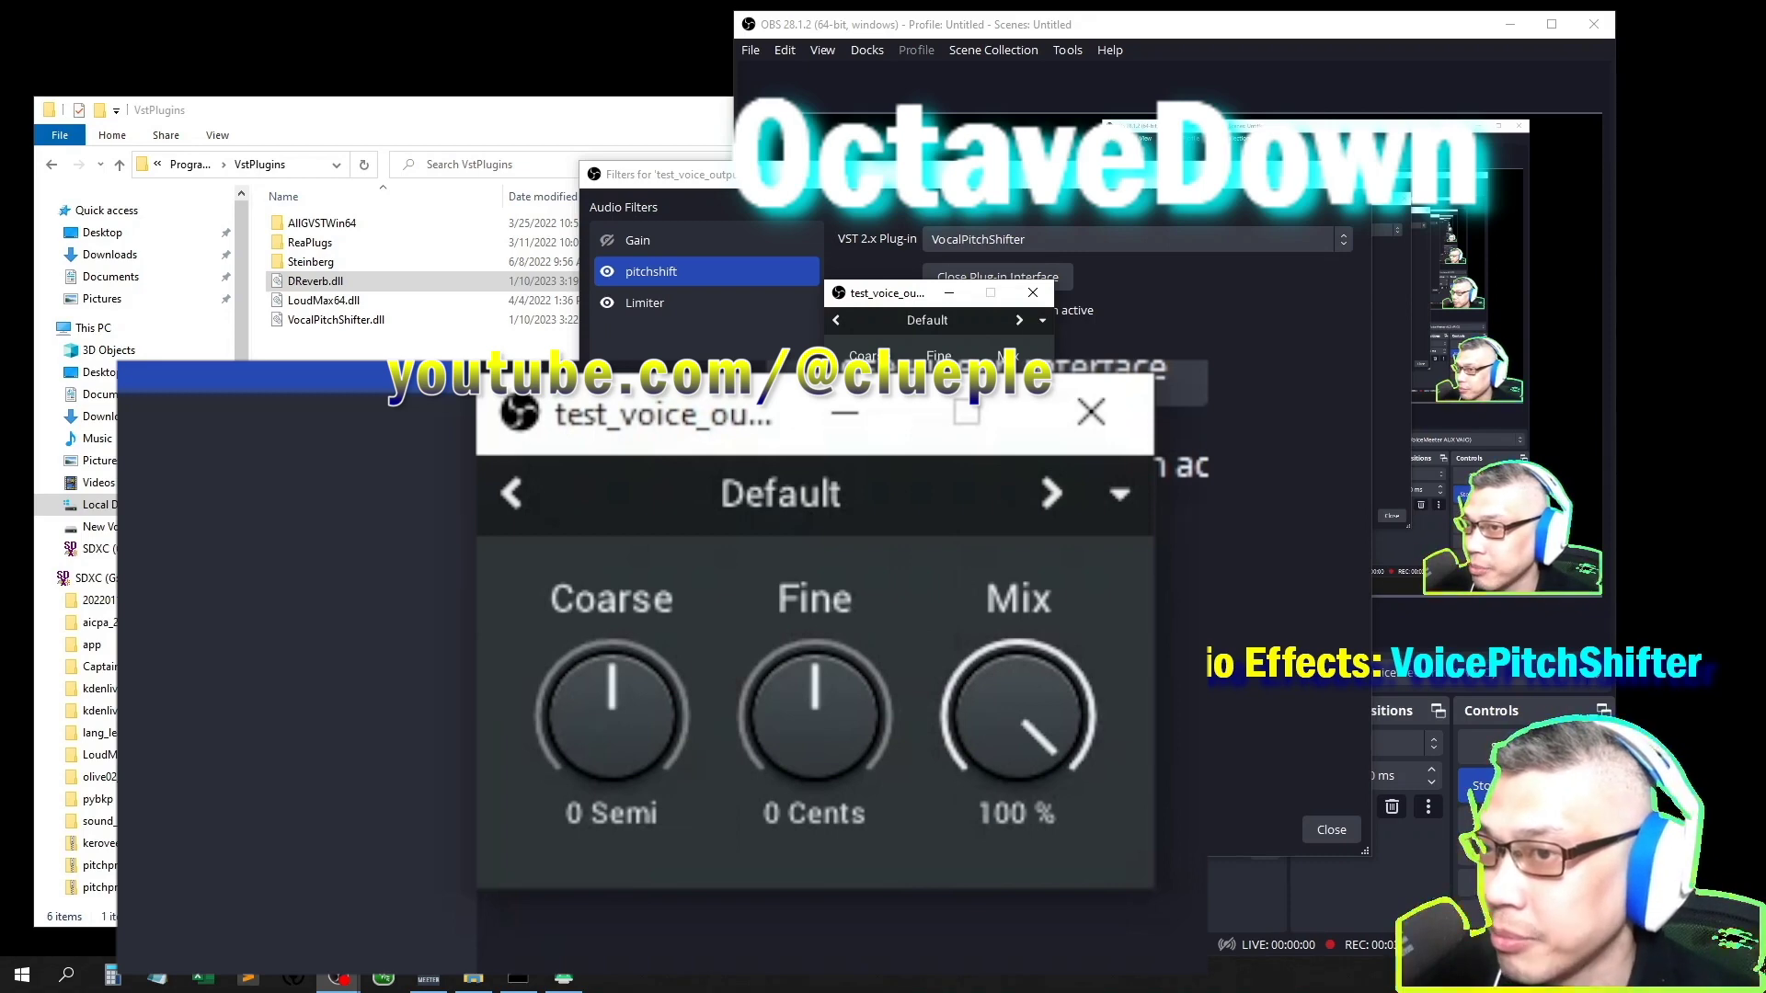
{"action": "left_click", "coordinate": [1042, 320]}
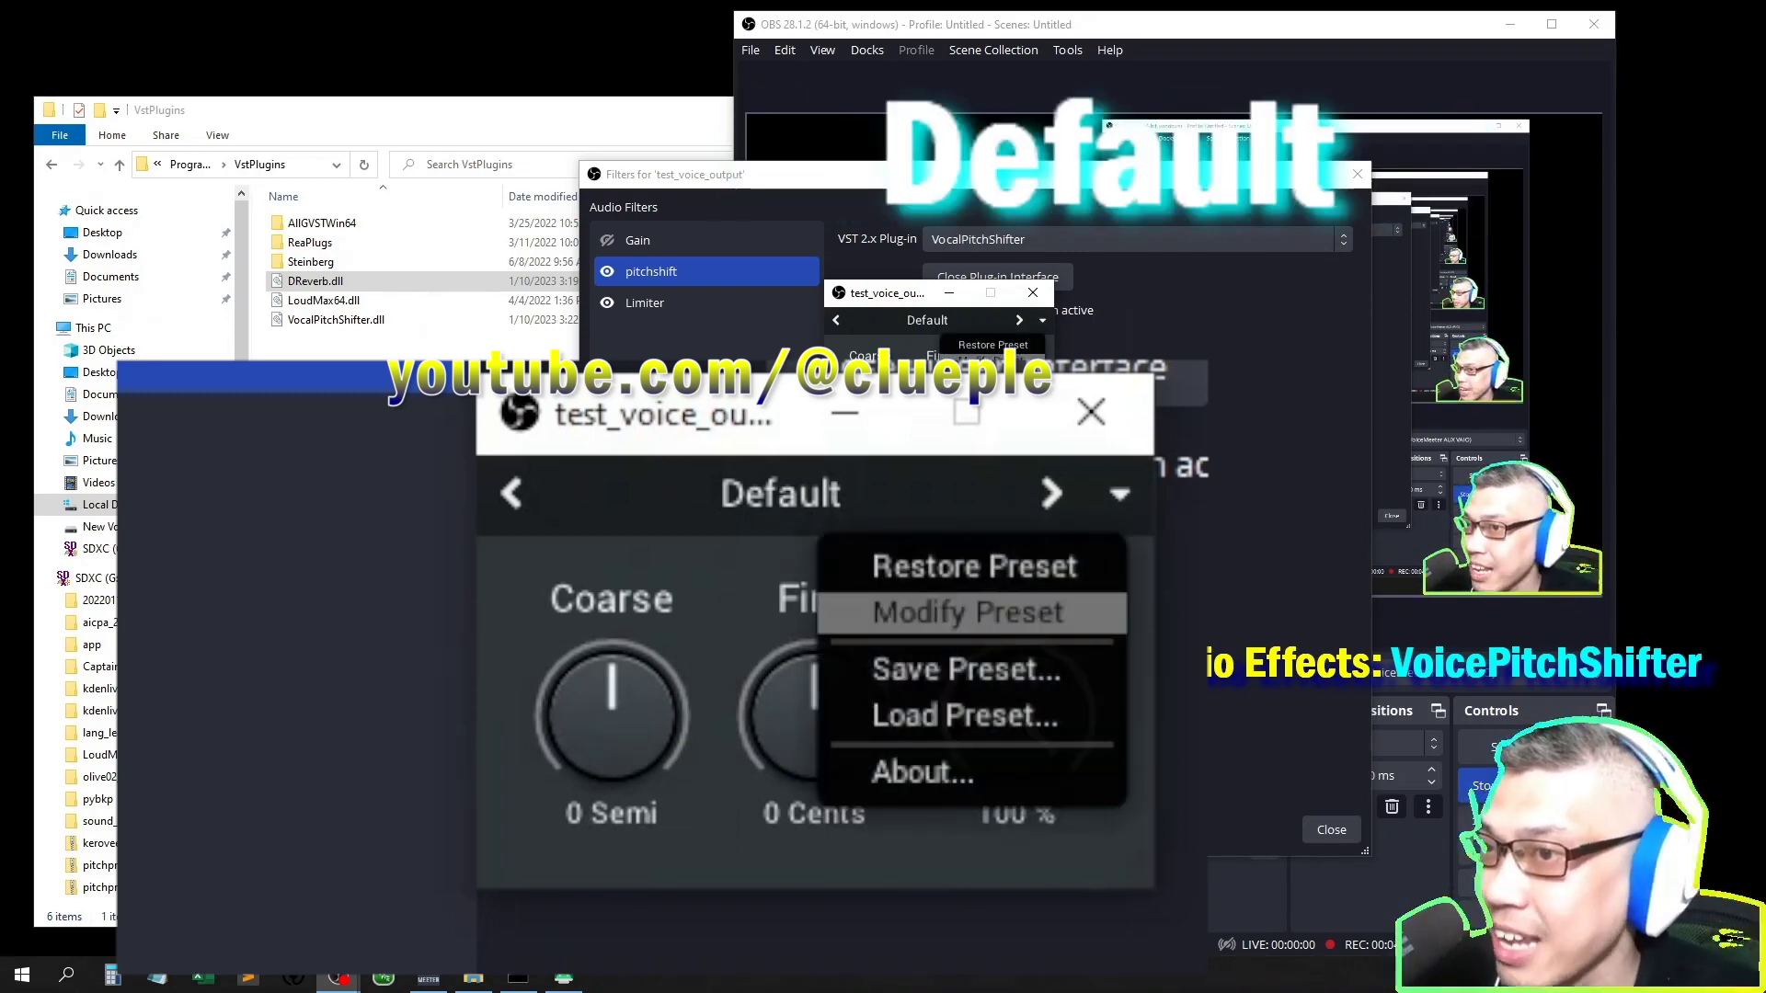
{"action": "left_click", "coordinate": [991, 360]}
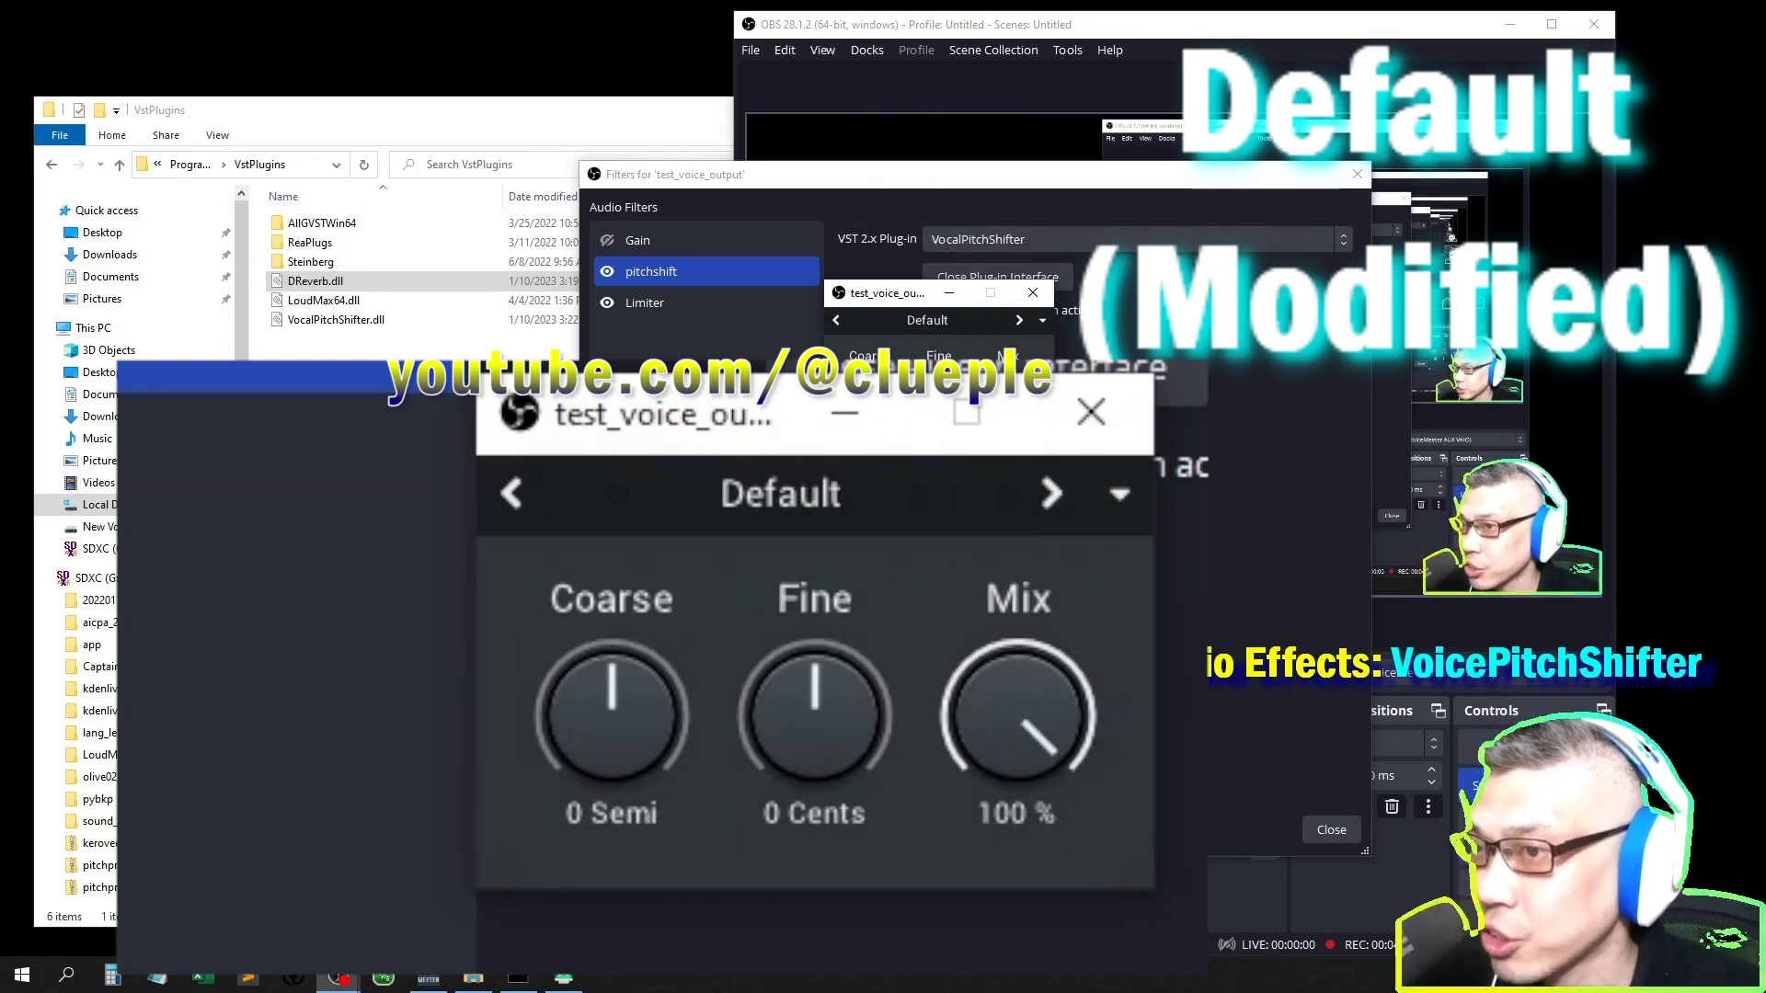
{"action": "left_click_drag", "start_coordinate": [871, 395], "coordinate": [870, 414]}
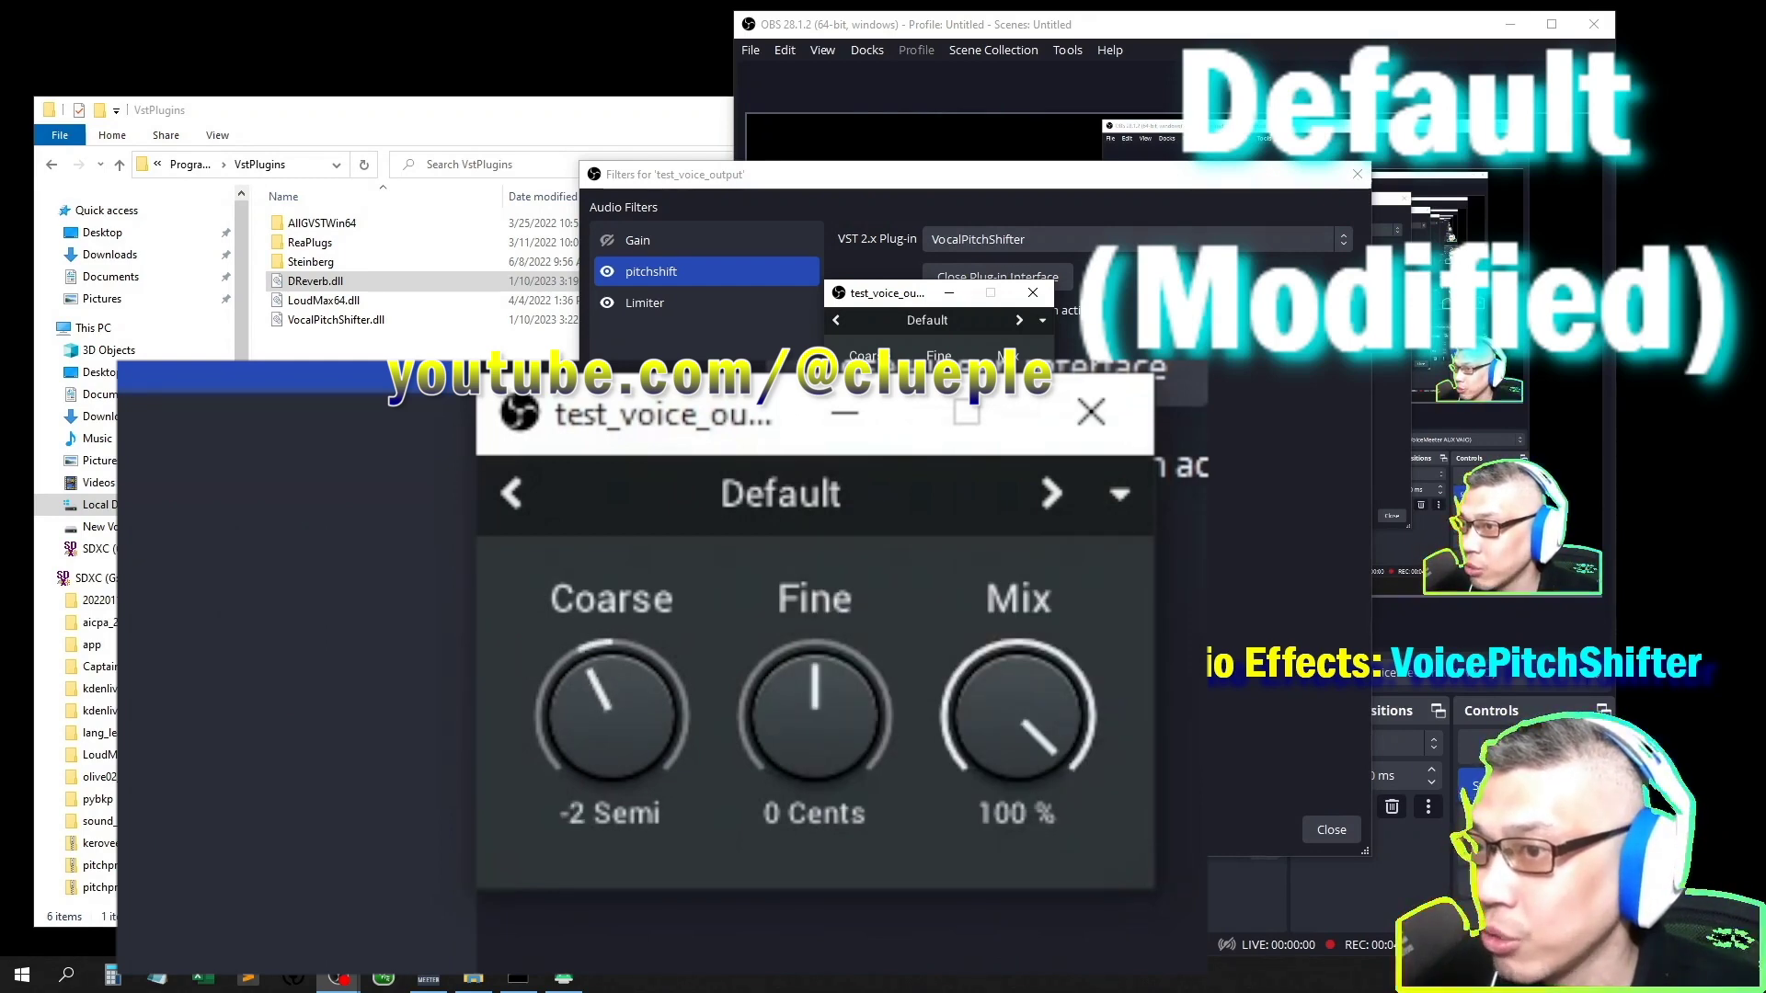
{"action": "scroll", "coordinate": [863, 391], "scroll_direction": "down", "scroll_amount": 1}
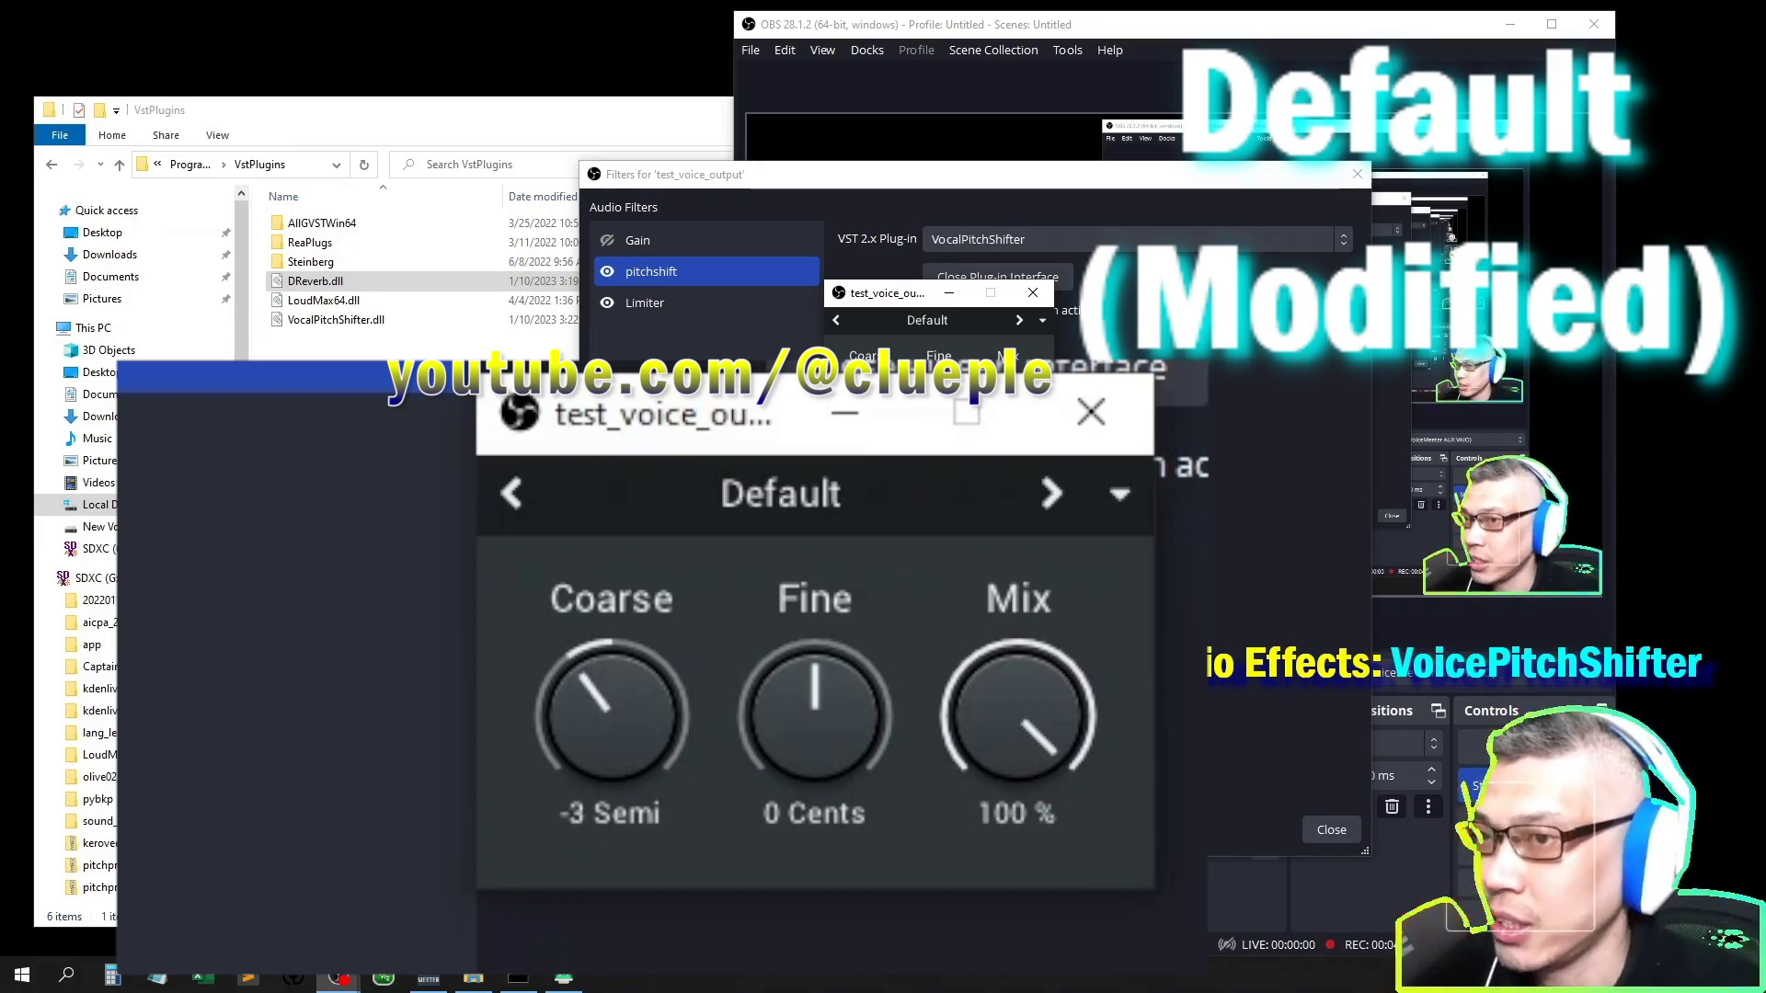
Sweep the pitch shifter's Mix down to 0 % and gradually back up to 100 %.
{"action": "left_click_drag", "start_coordinate": [1008, 395], "coordinate": [1008, 490]}
{"action": "scroll", "coordinate": [1009, 394], "scroll_direction": "down", "scroll_amount": 7}
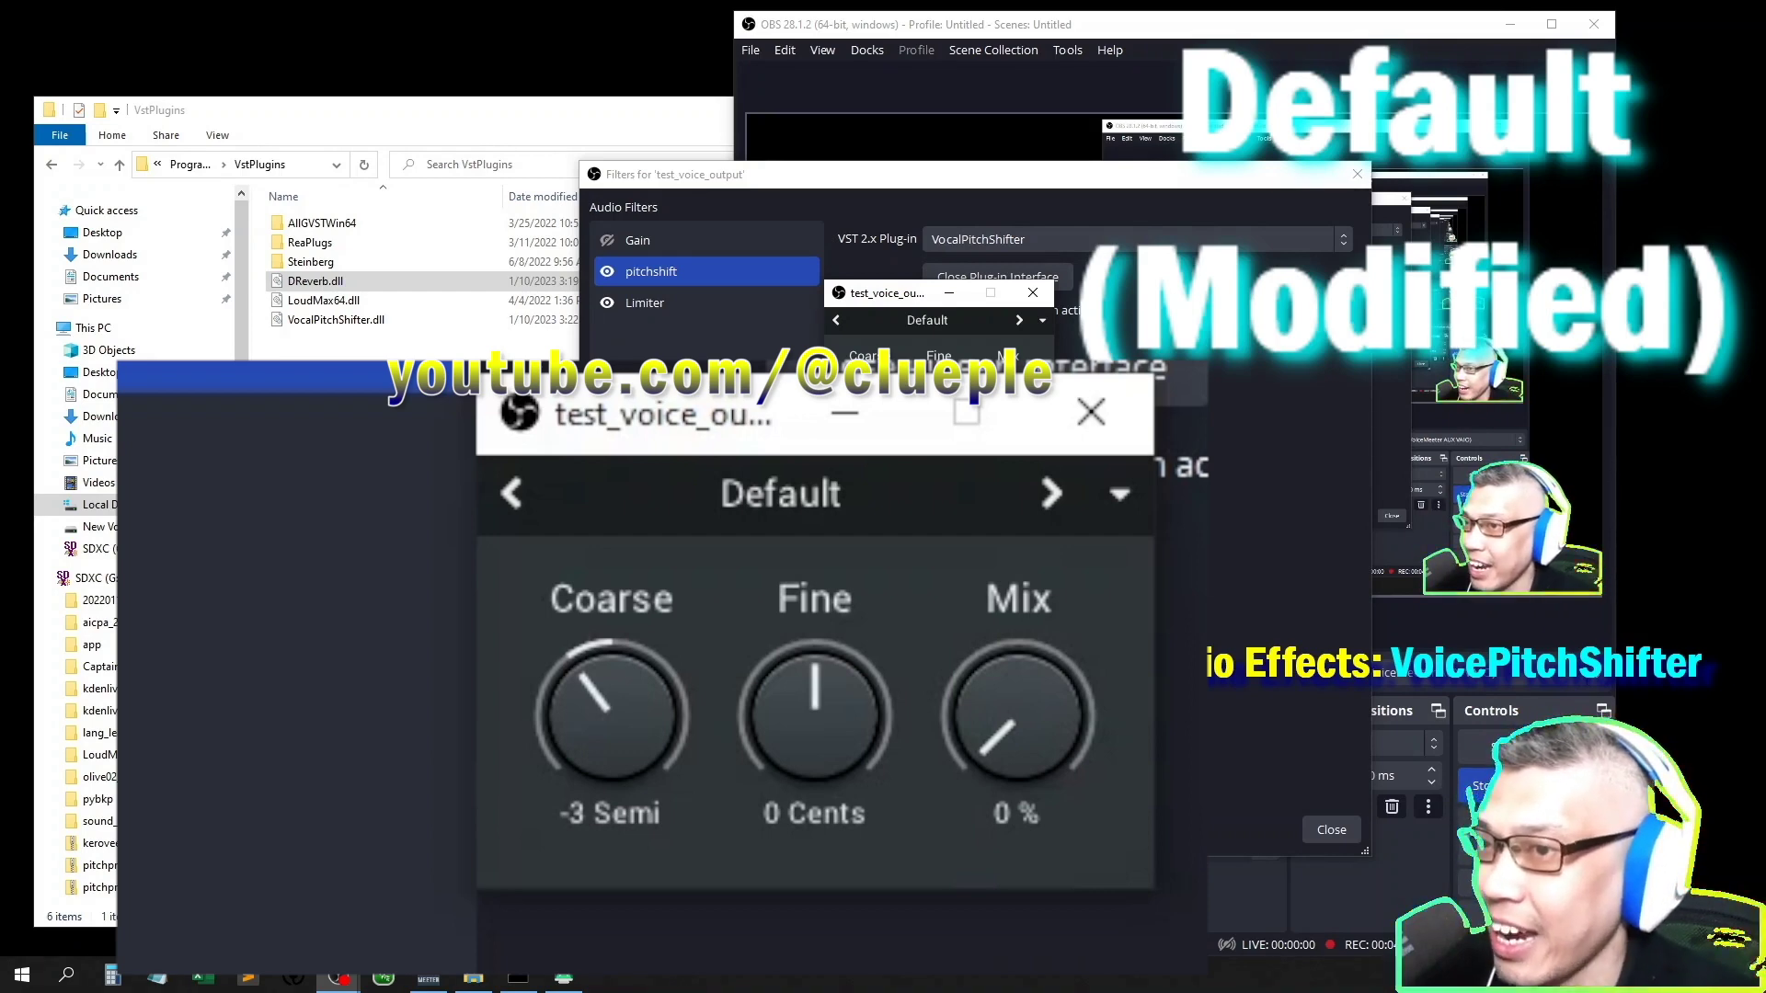
{"action": "scroll", "coordinate": [1008, 394], "scroll_direction": "up", "scroll_amount": 8}
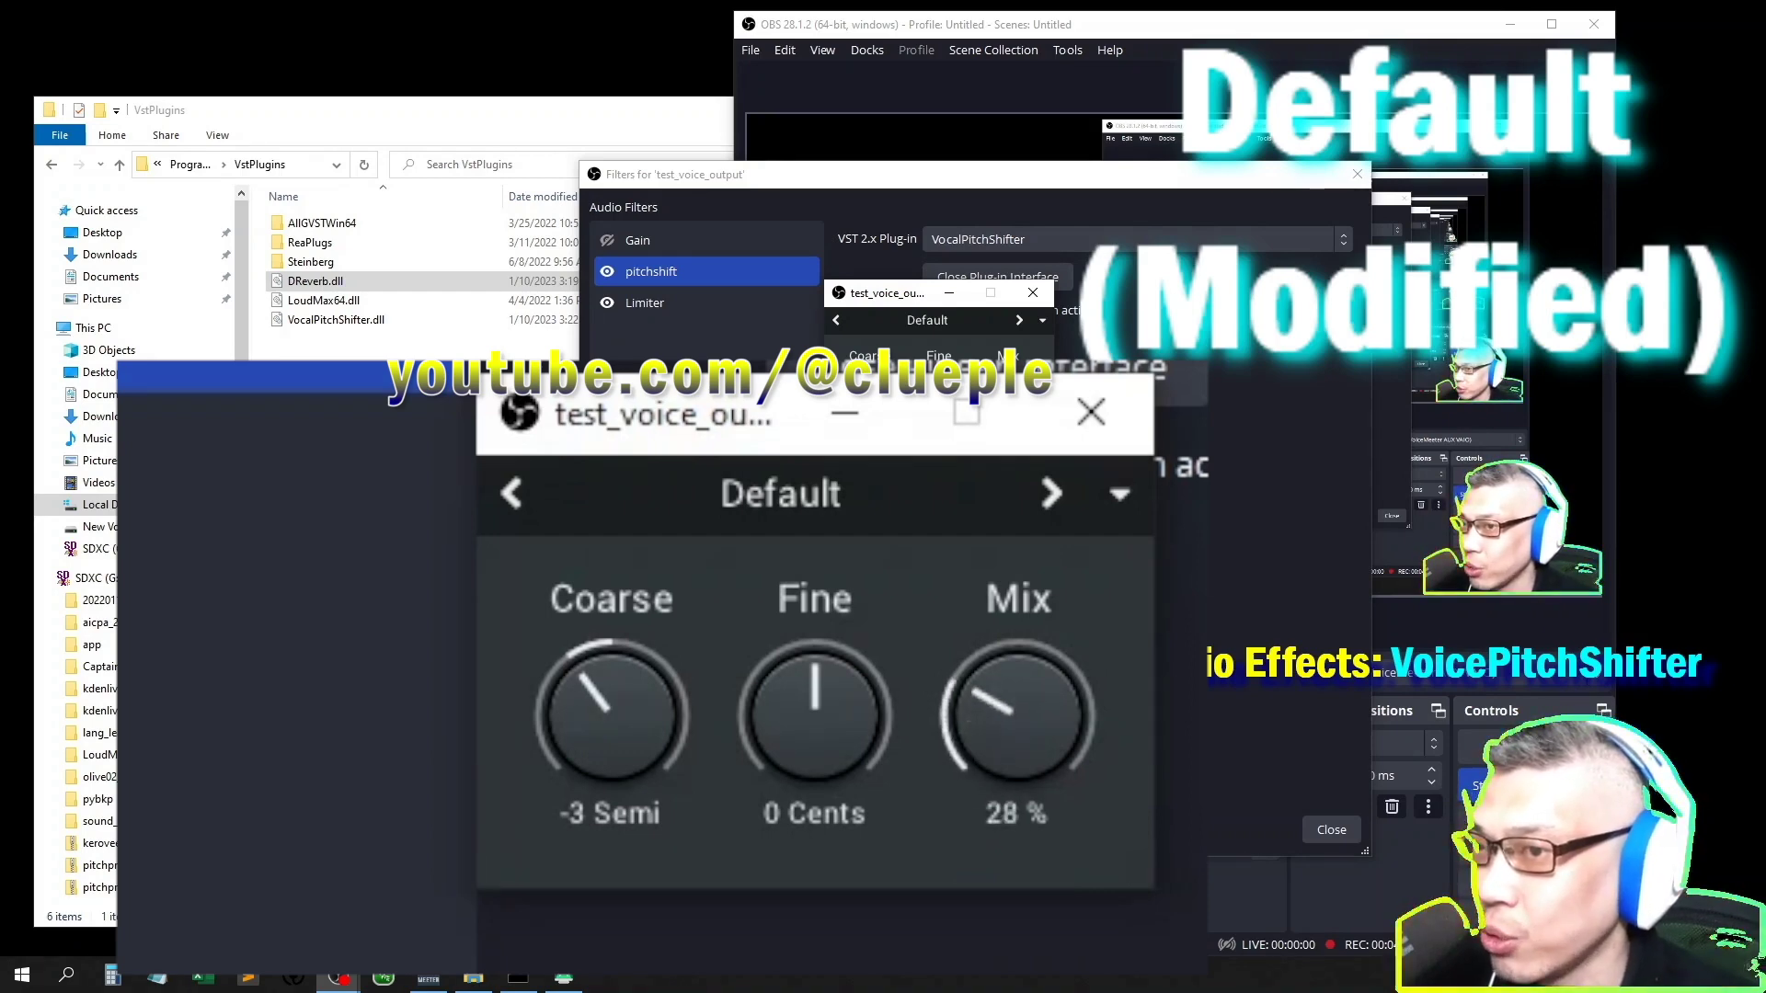
{"action": "scroll", "coordinate": [1009, 393], "scroll_direction": "up", "scroll_amount": 5}
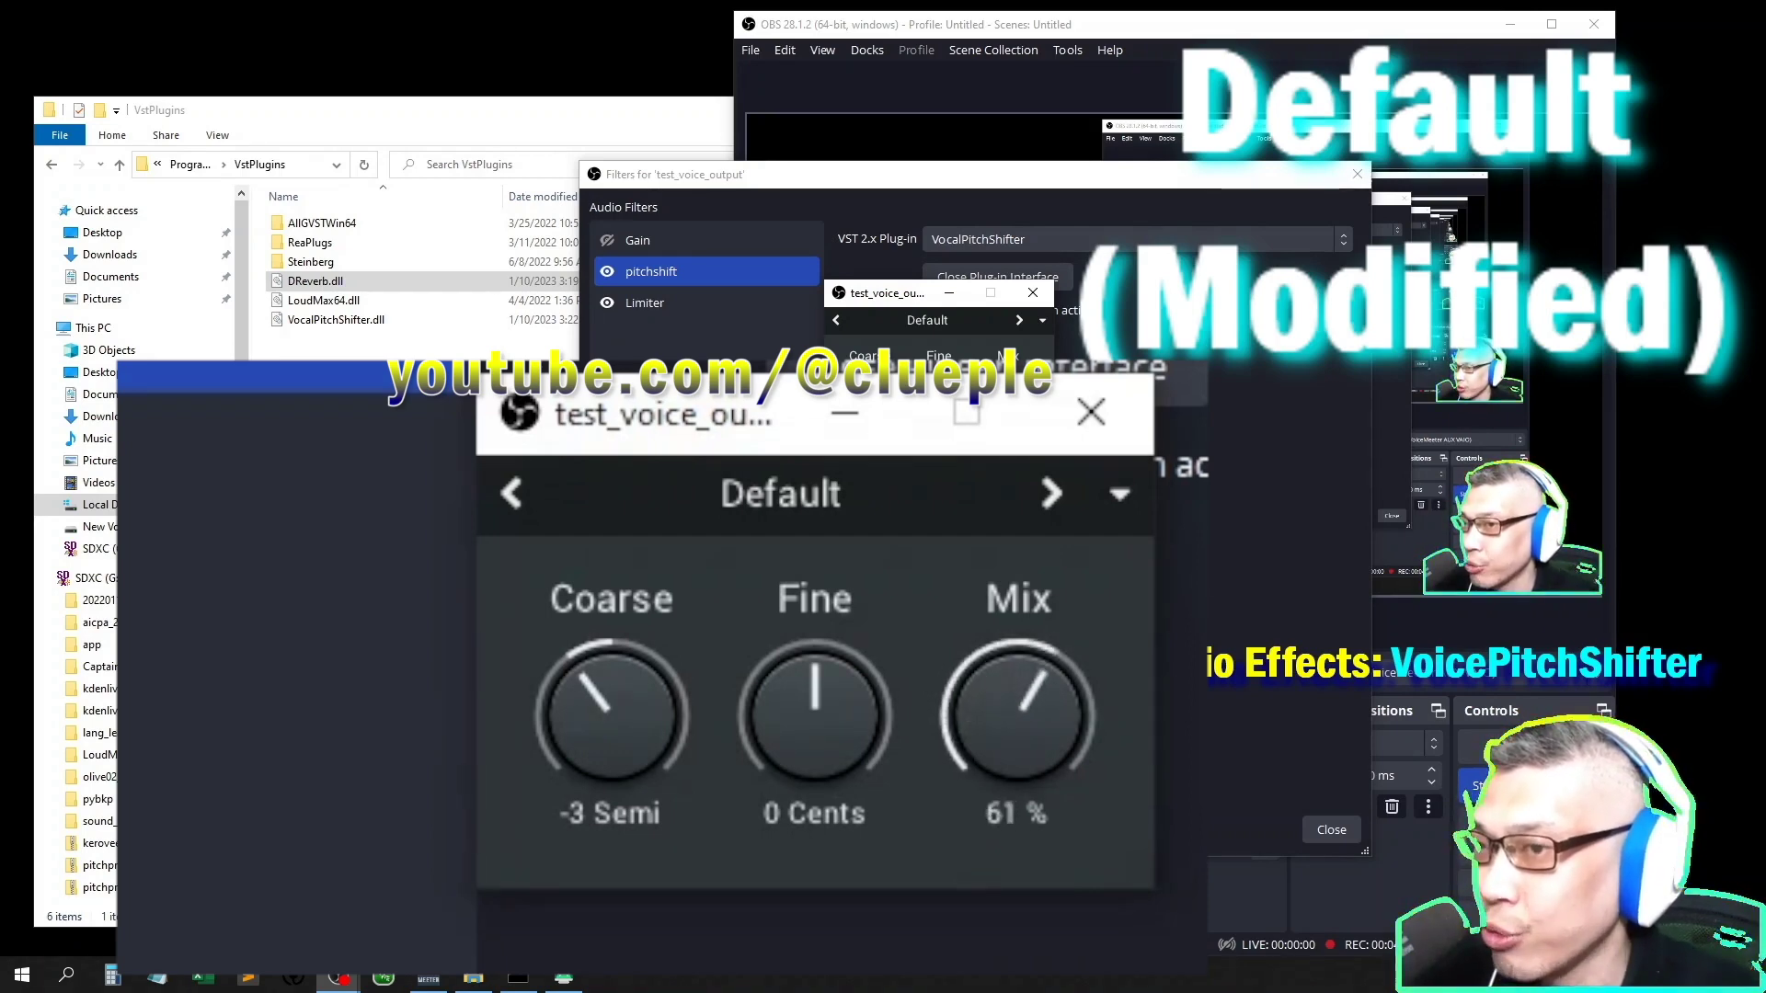
{"action": "scroll", "coordinate": [1008, 393], "scroll_direction": "up", "scroll_amount": 1}
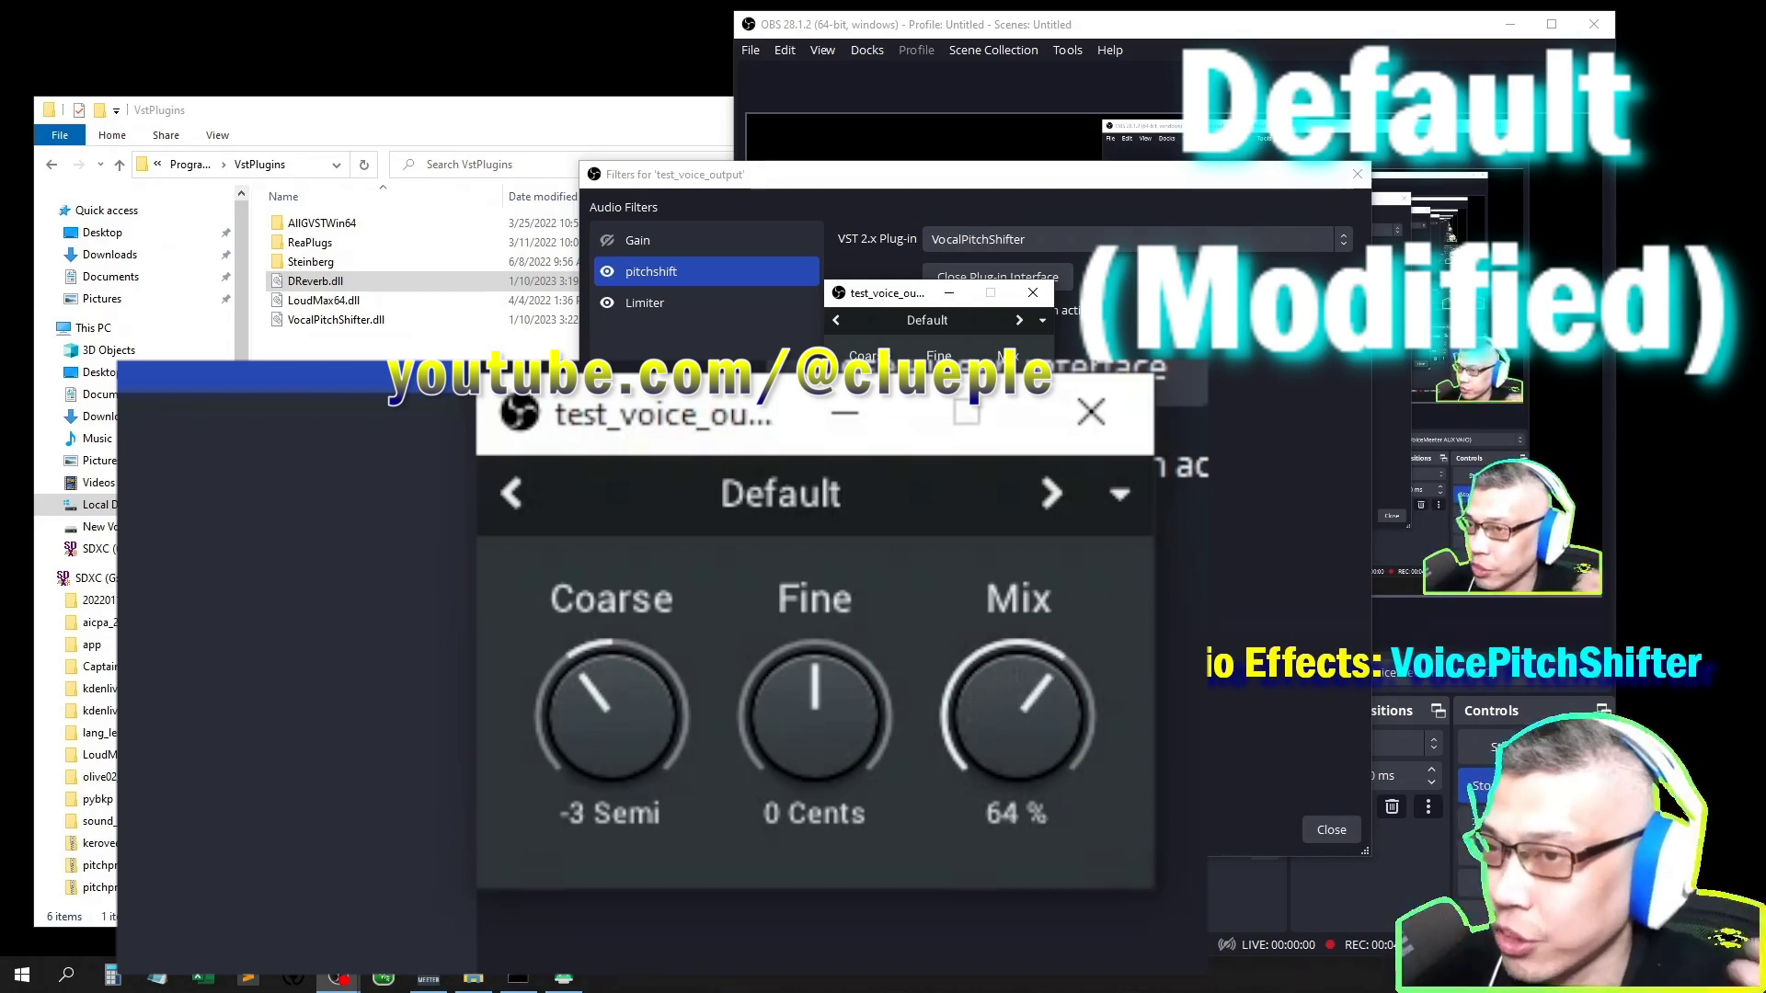
{"action": "scroll", "coordinate": [1008, 394], "scroll_direction": "up", "scroll_amount": 7}
{"action": "scroll", "coordinate": [1008, 394], "scroll_direction": "up", "scroll_amount": 5}
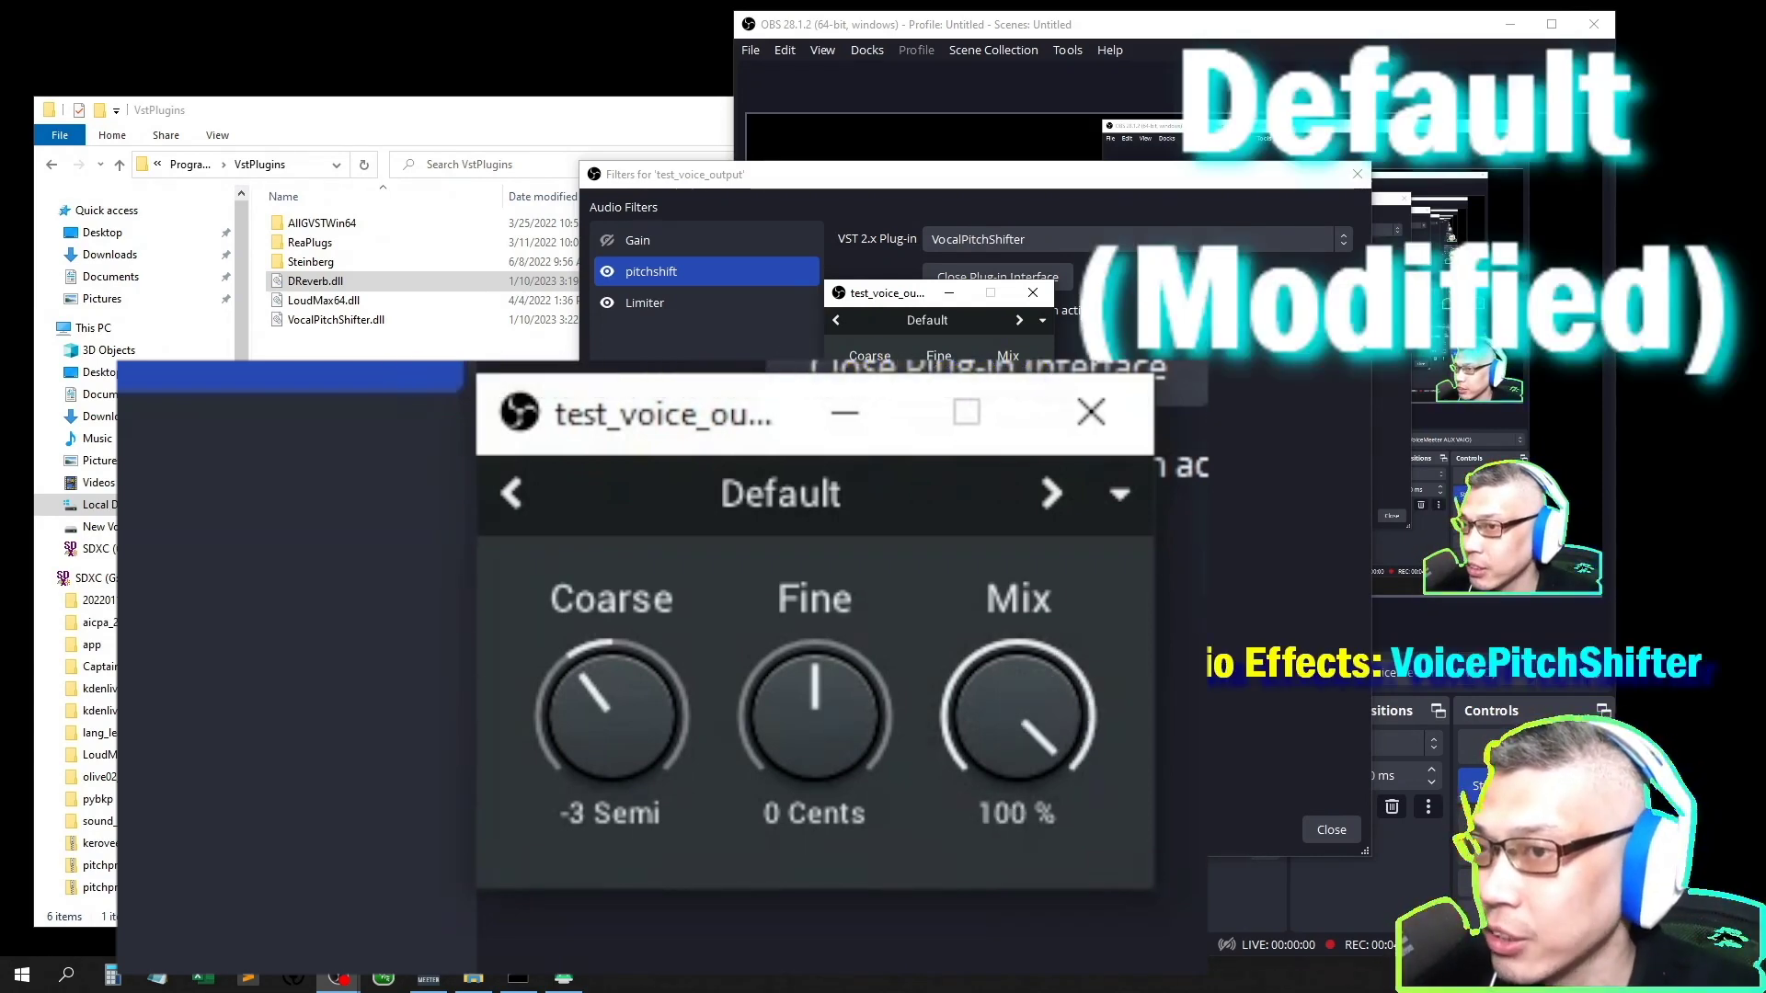
{"action": "scroll", "coordinate": [1008, 394], "scroll_direction": "down", "scroll_amount": 6}
{"action": "scroll", "coordinate": [1008, 394], "scroll_direction": "up", "scroll_amount": 6}
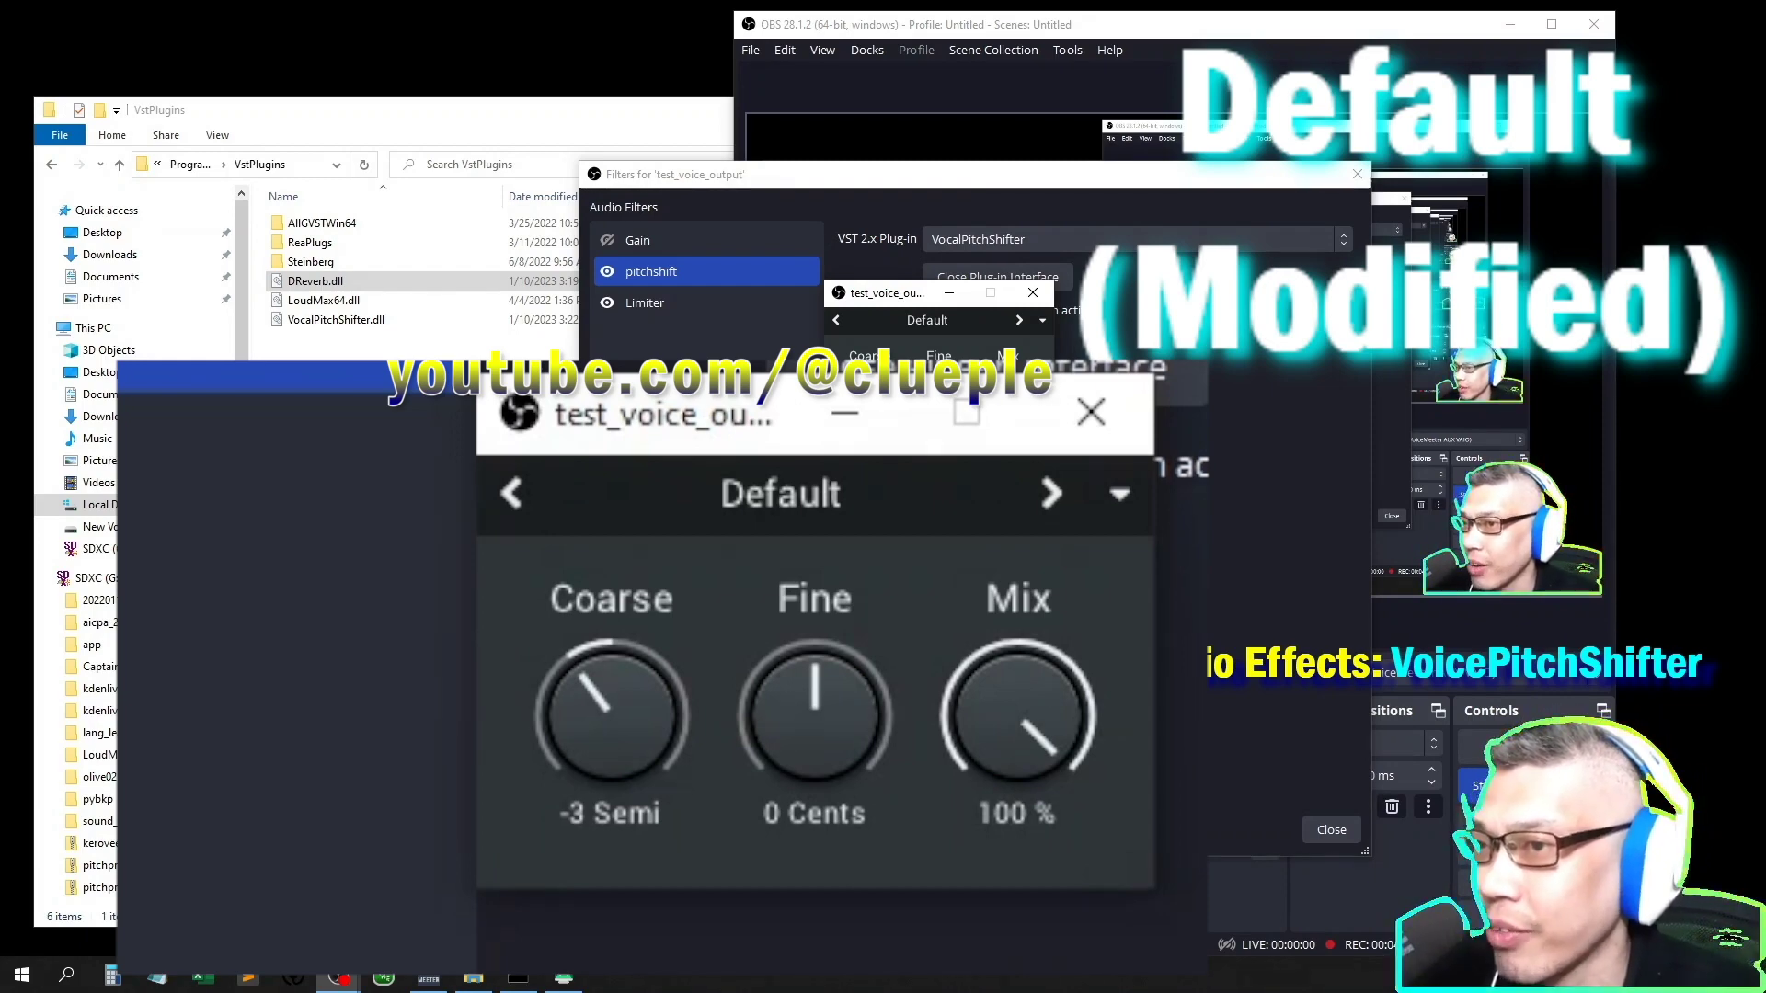
Try Fine at 22 cents with Coarse at 1 semitone, settle on 99 cents and -2 semitones, and close the plug-in window.
{"action": "left_click_drag", "start_coordinate": [815, 716], "coordinate": [815, 679]}
{"action": "left_click_drag", "start_coordinate": [612, 715], "coordinate": [611, 668]}
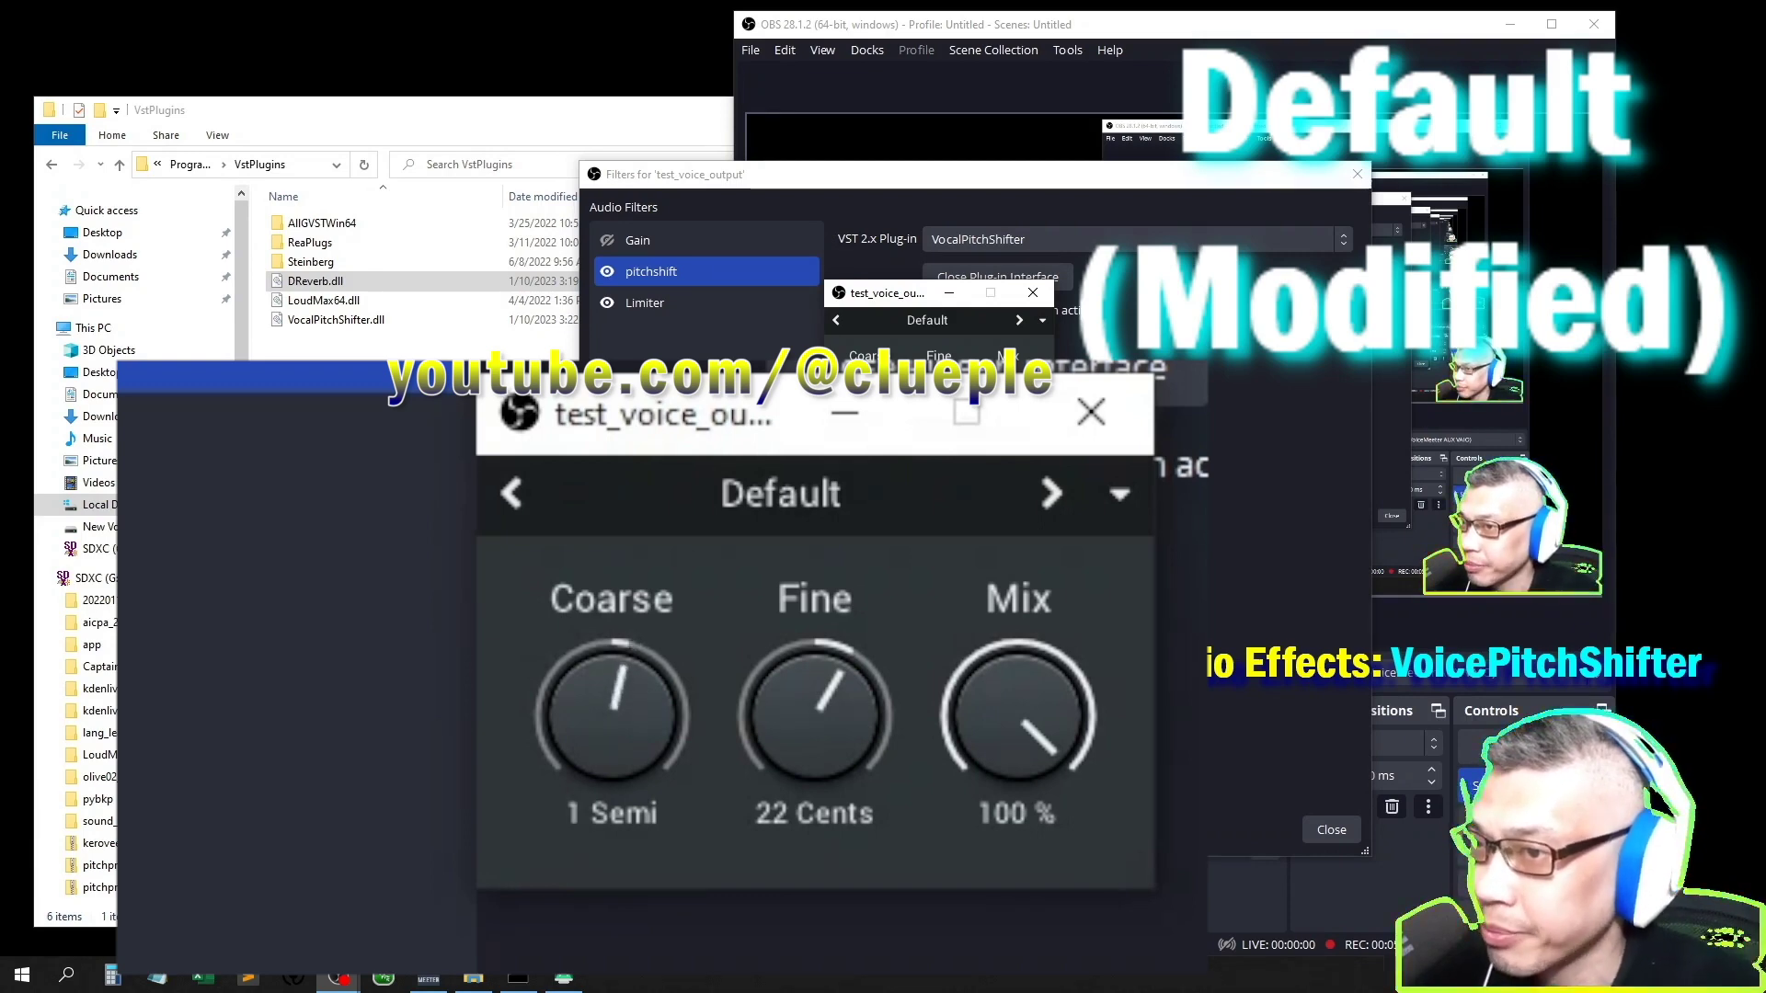
{"action": "left_click_drag", "start_coordinate": [815, 716], "coordinate": [815, 610]}
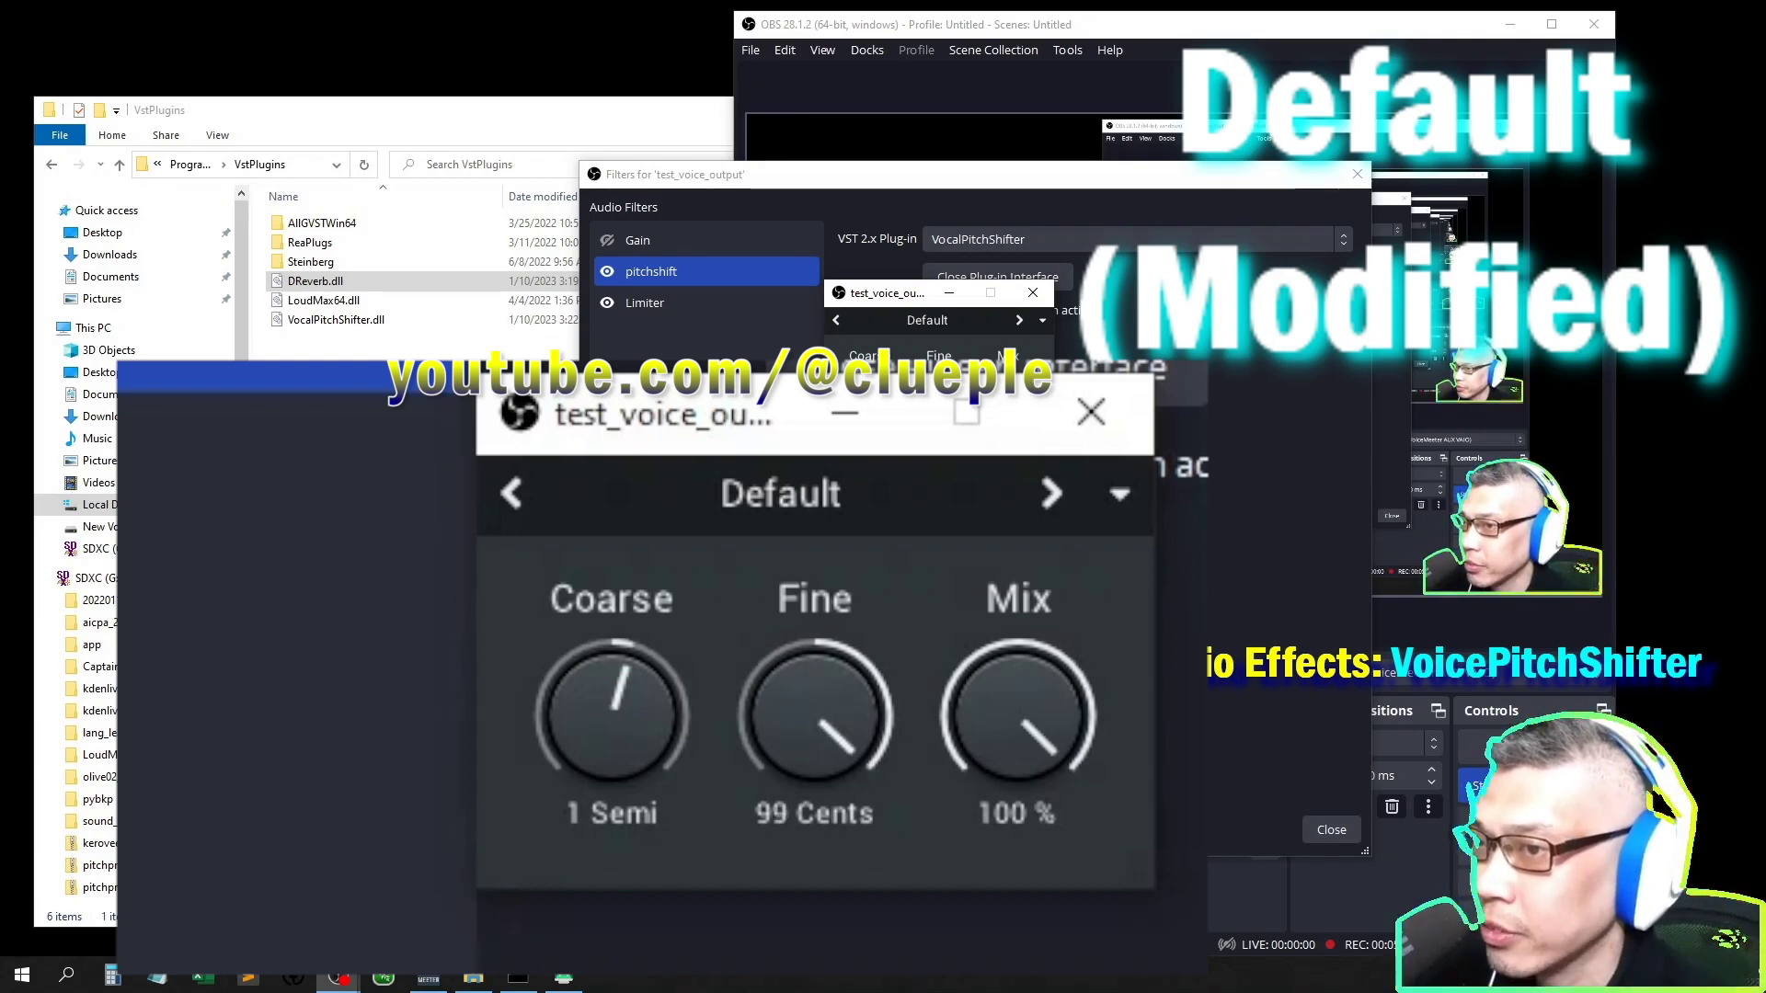
{"action": "left_click_drag", "start_coordinate": [612, 703], "coordinate": [611, 738]}
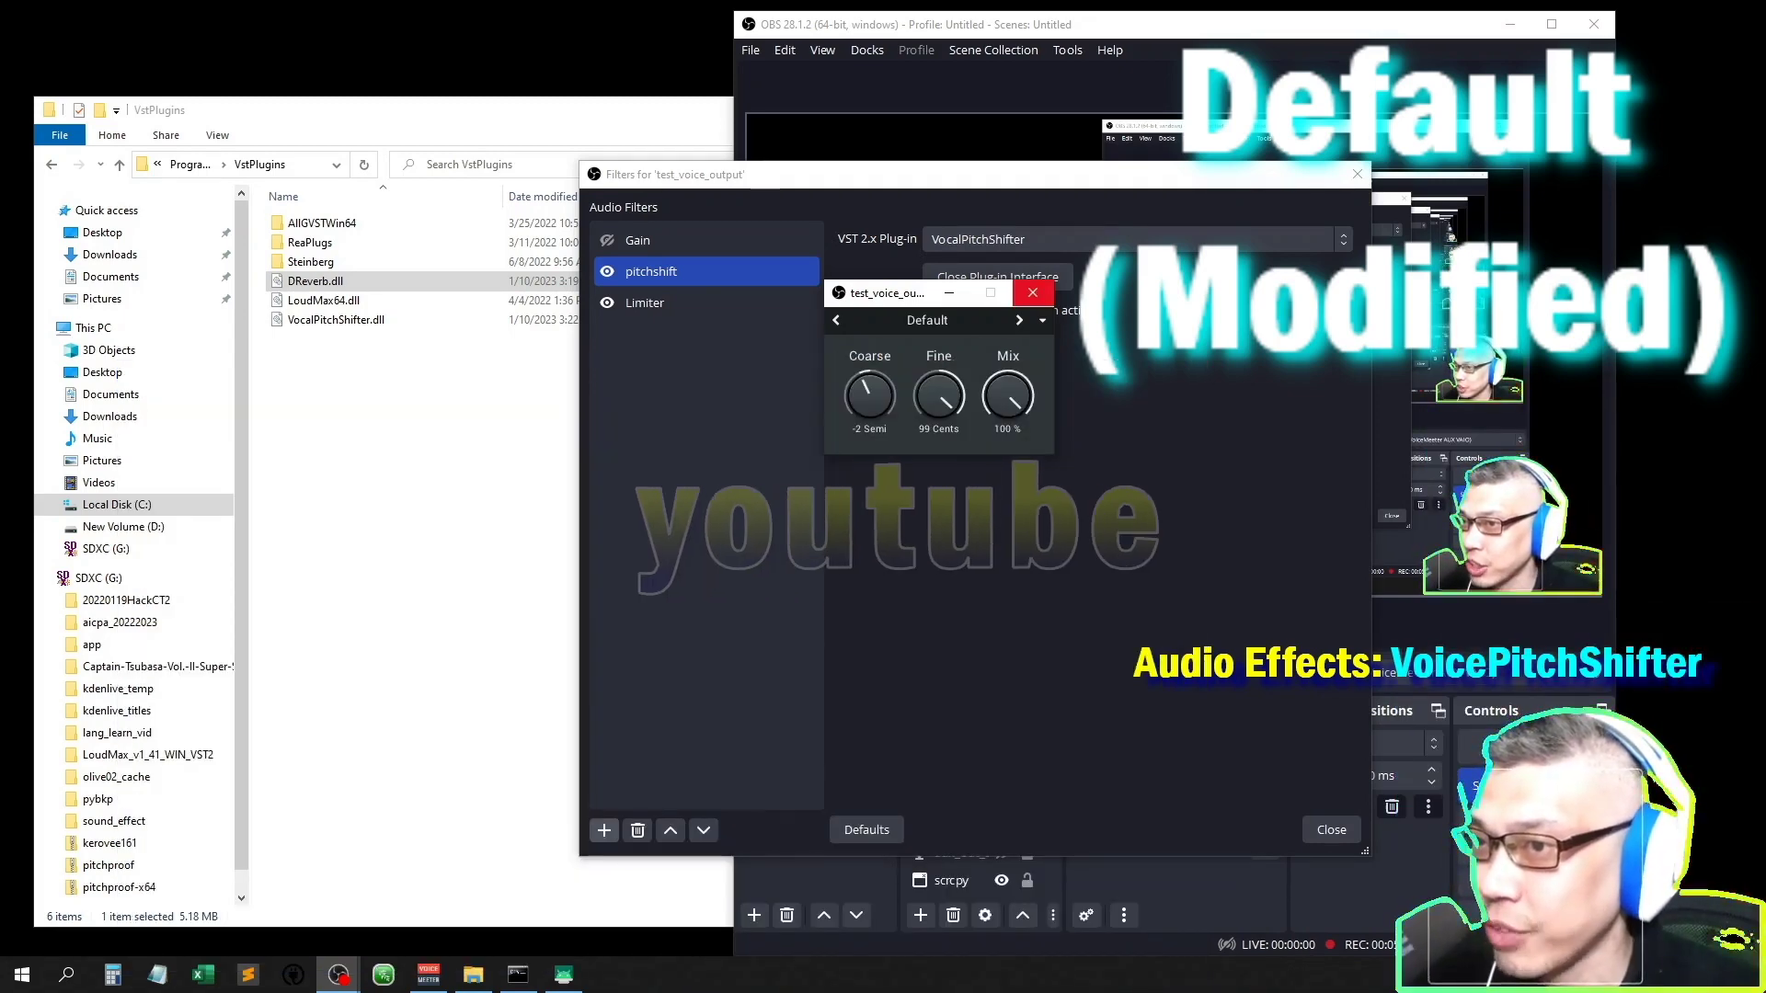
{"action": "left_click", "coordinate": [1032, 293]}
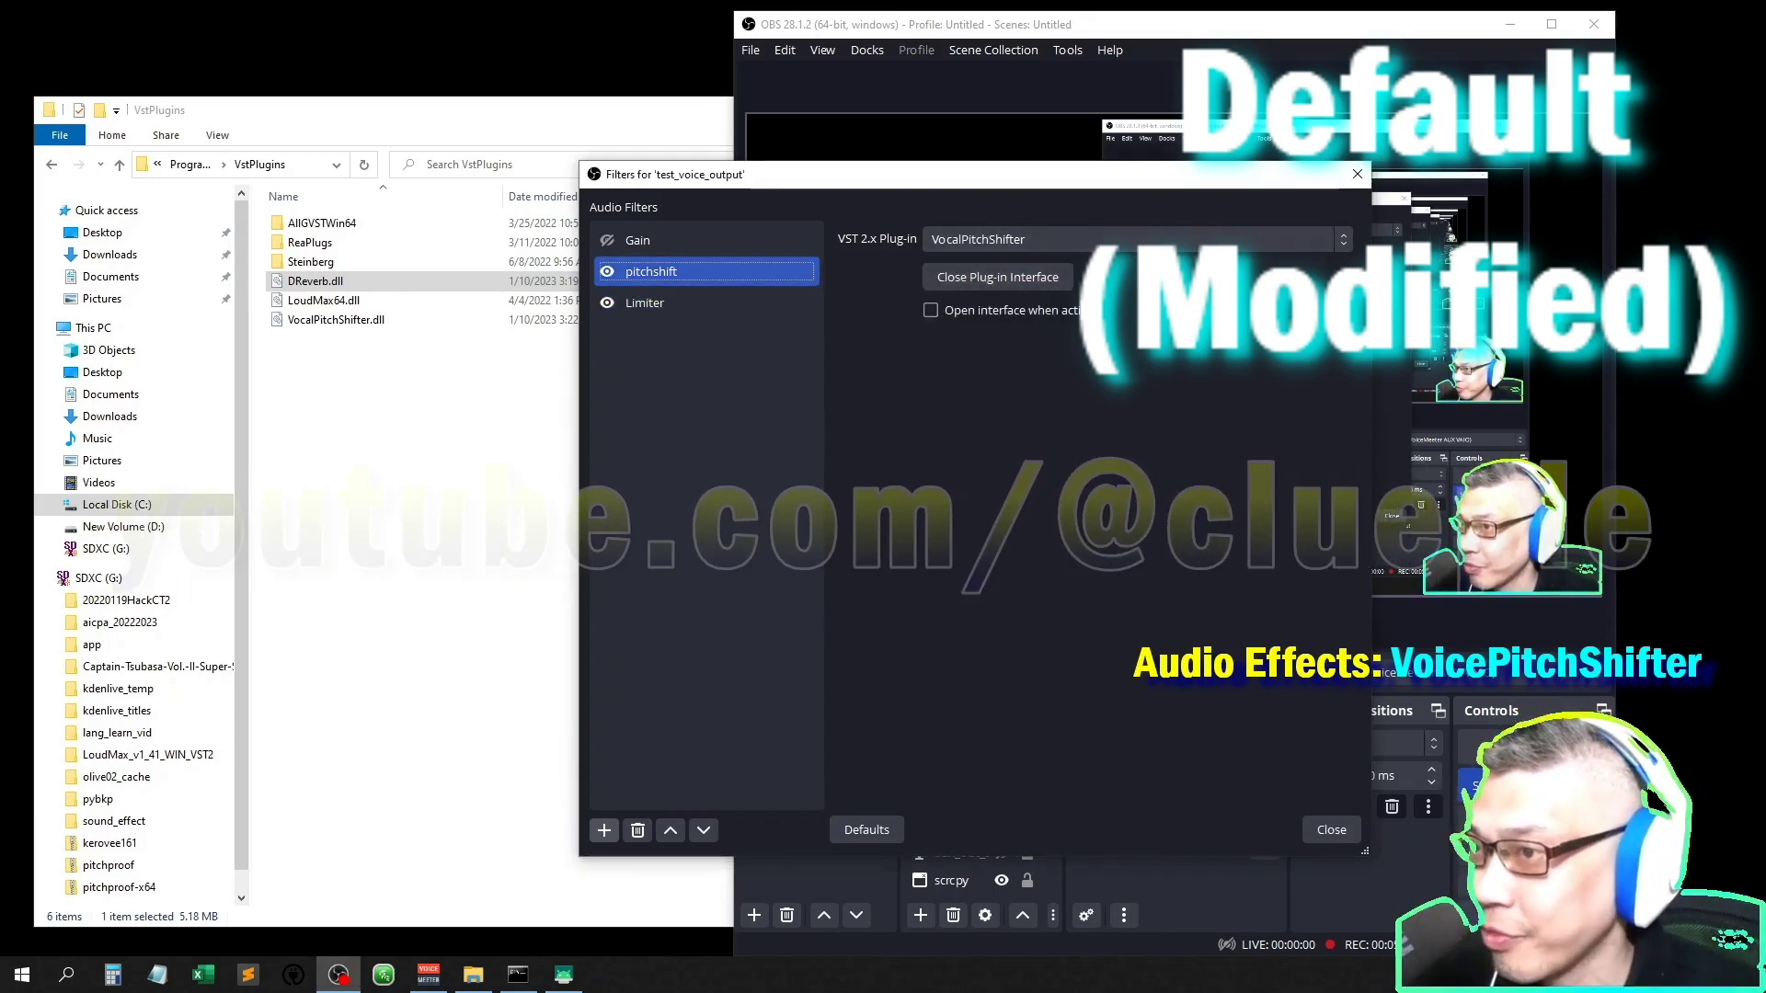
Switch the pitchshift filter's VST plug-in to DReverb and rename the filter to dreverb.
{"action": "left_click", "coordinate": [1130, 240]}
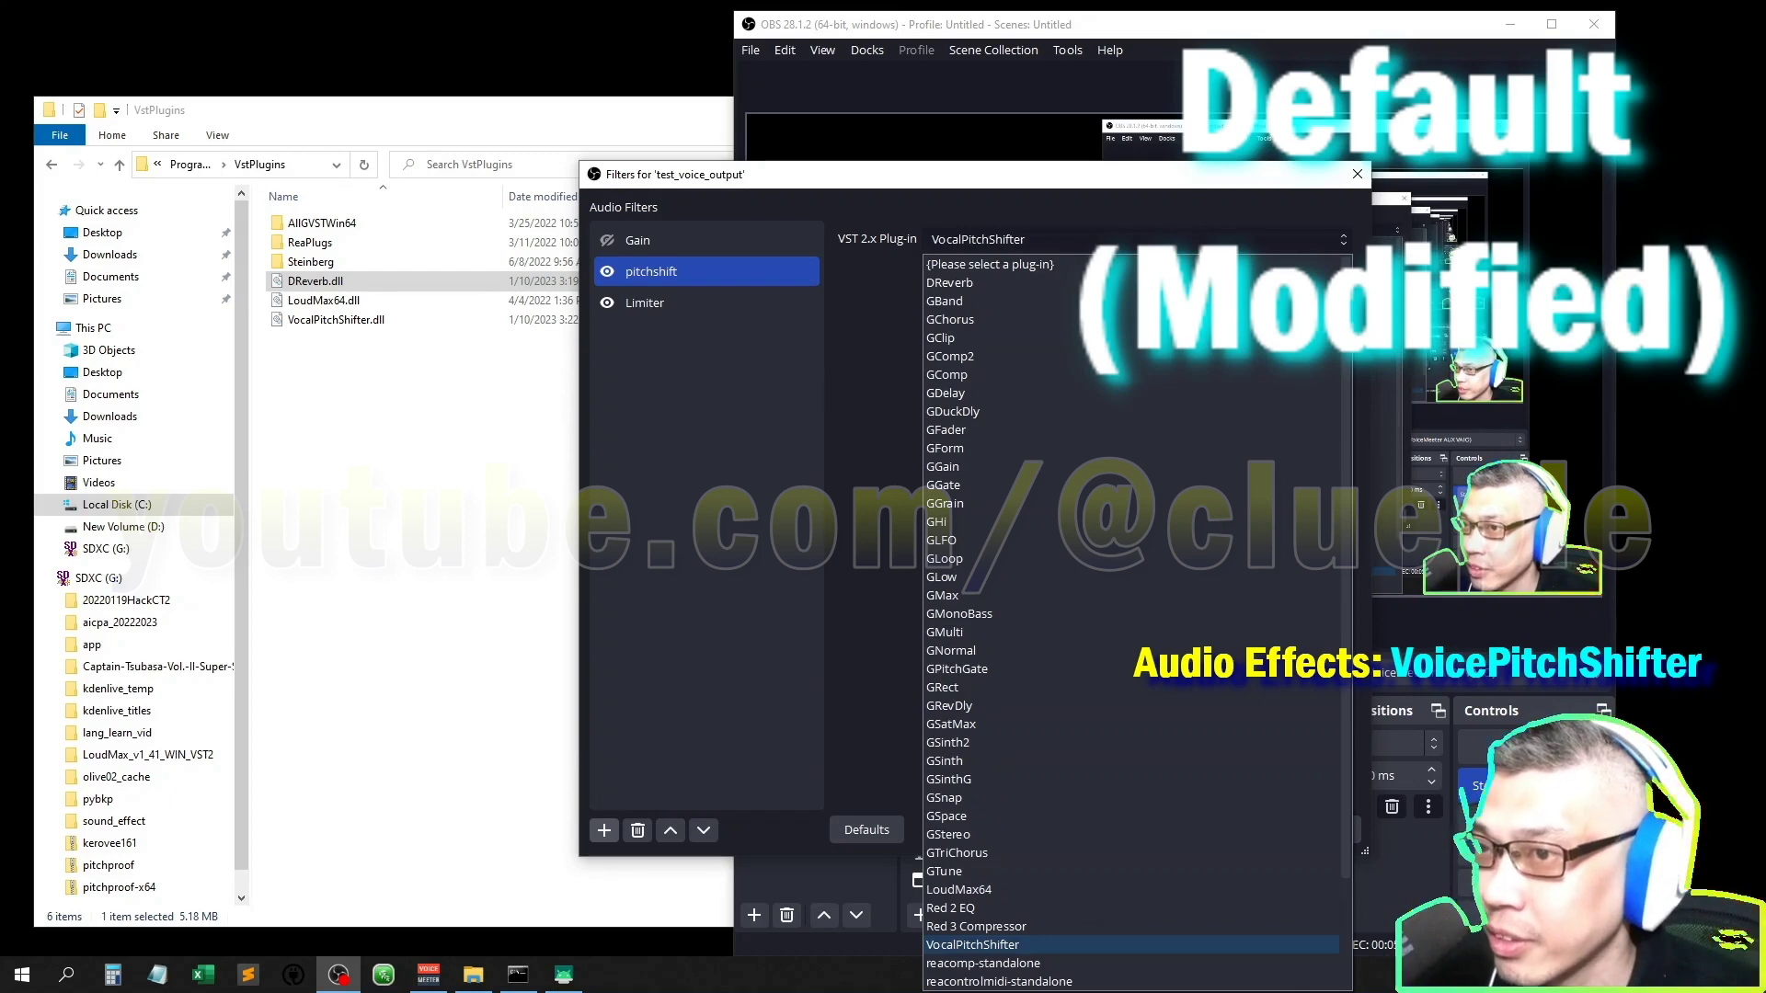
{"action": "left_click", "coordinate": [949, 283]}
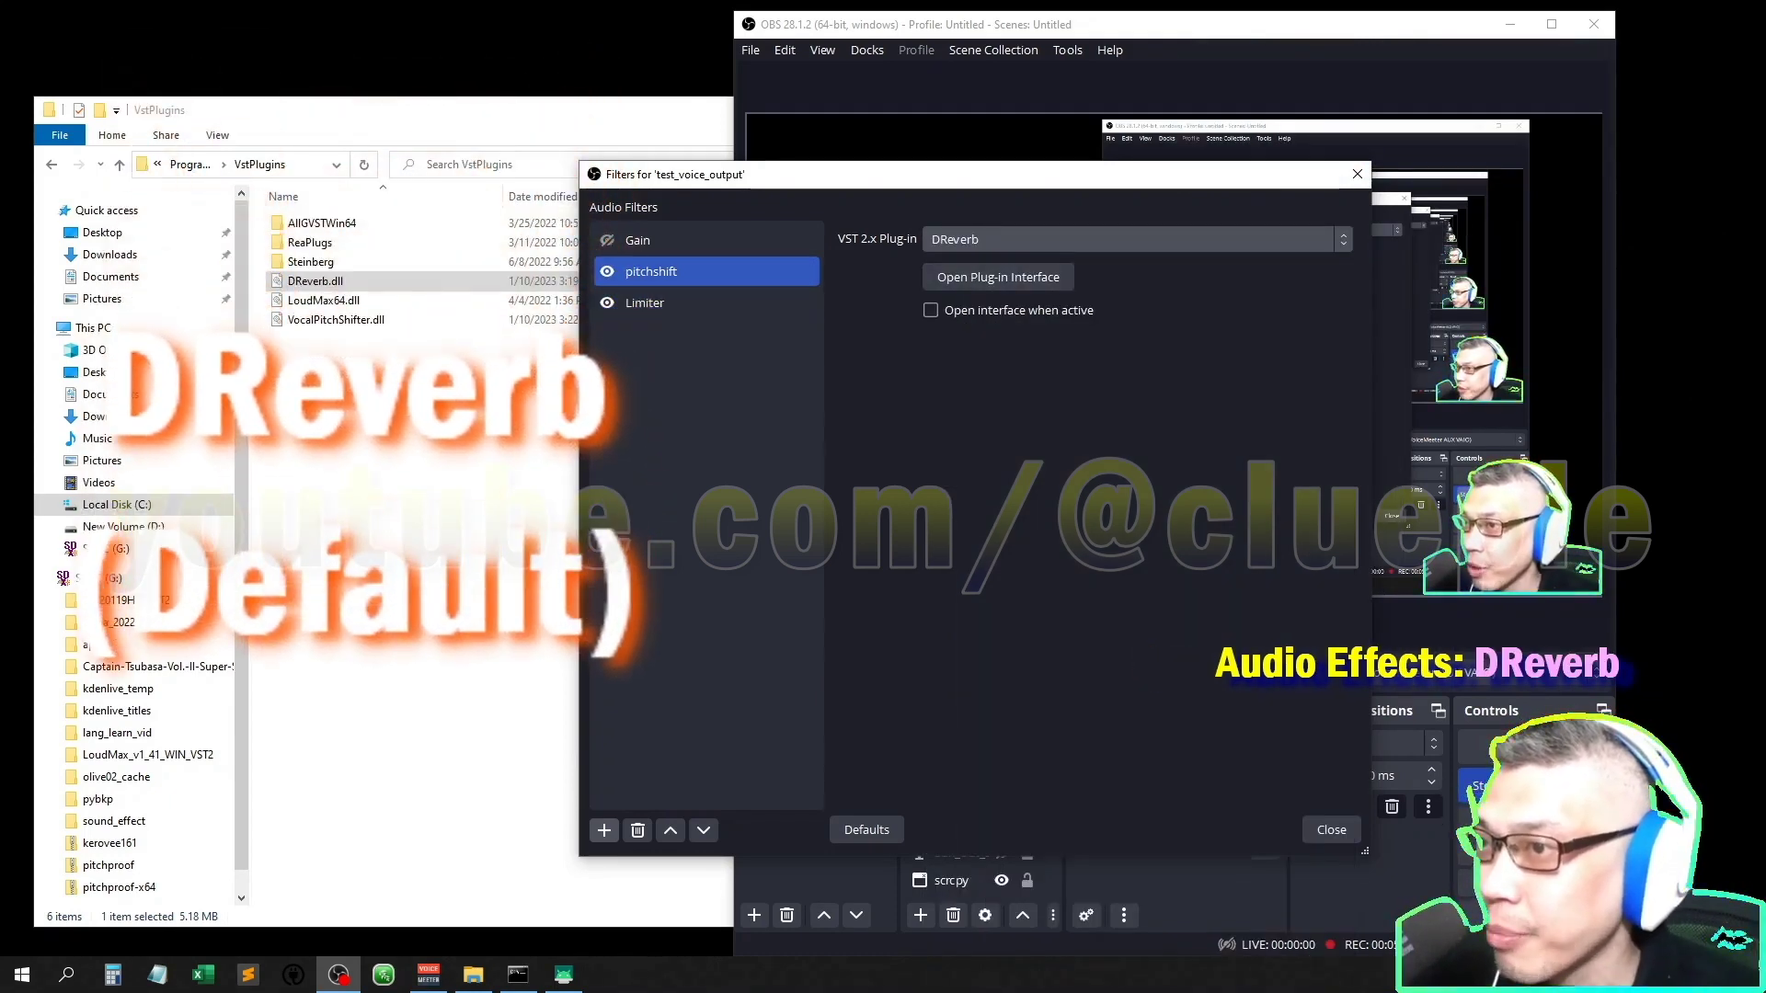
{"action": "left_click", "coordinate": [707, 272]}
{"action": "key", "text": "F2"}
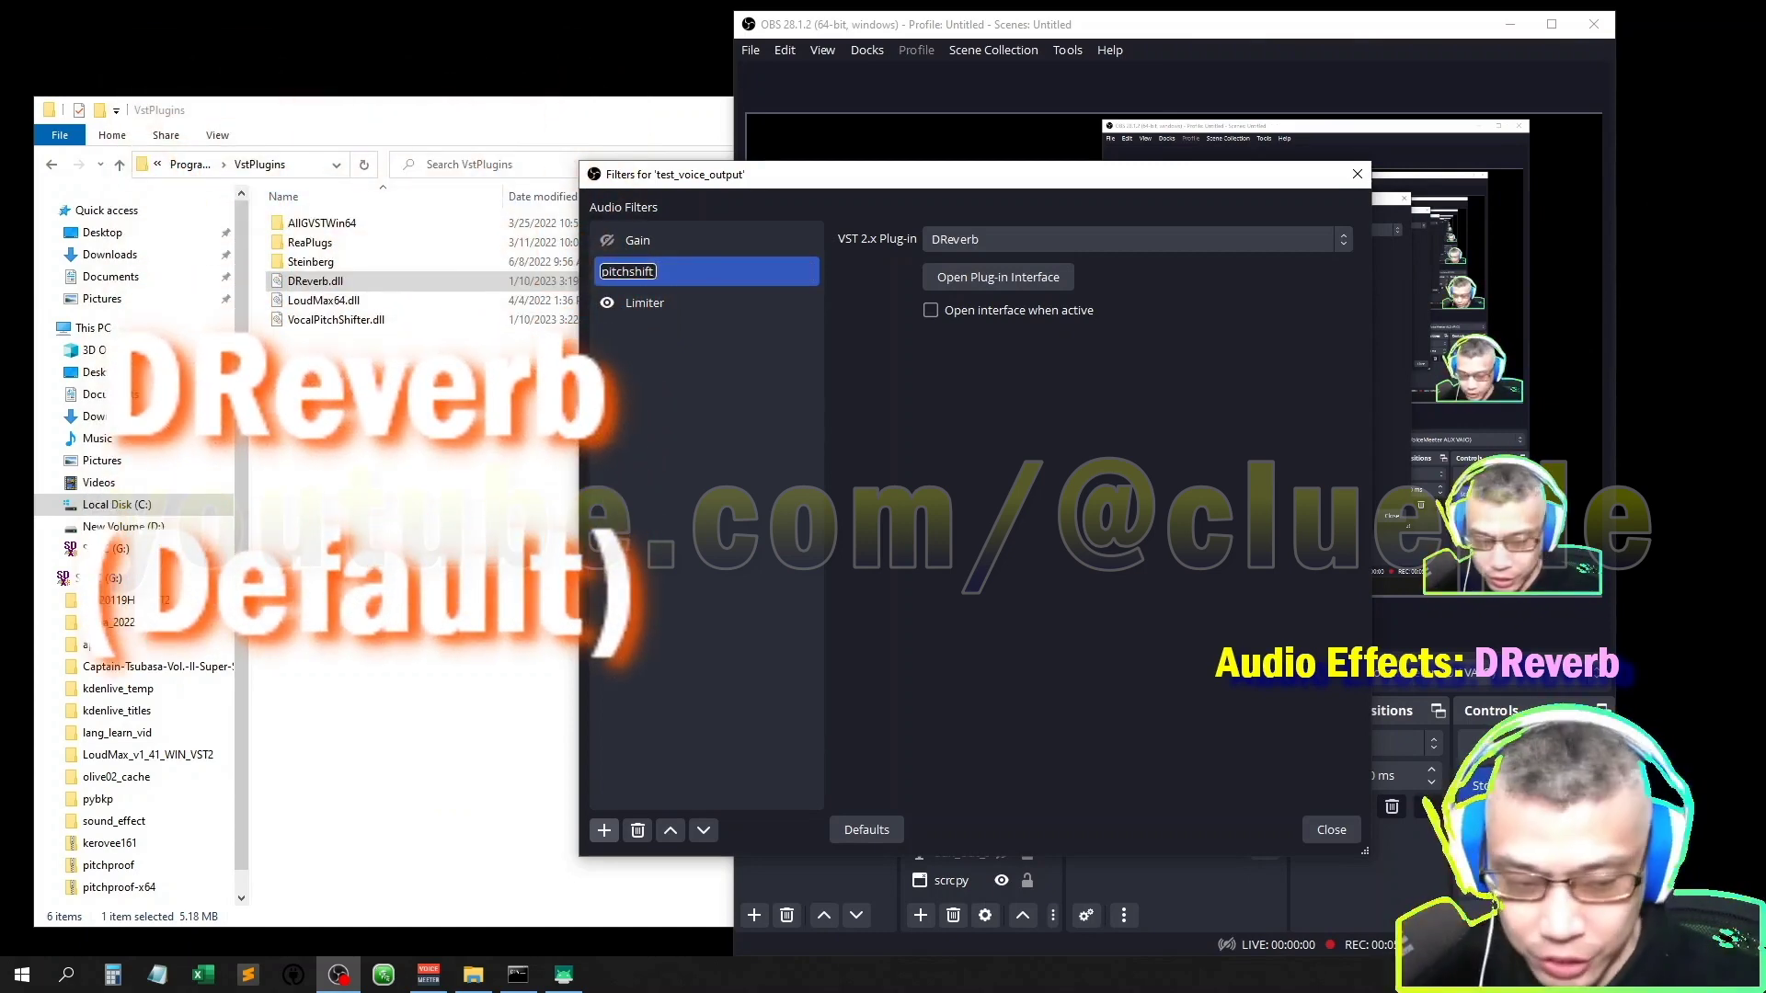
{"action": "type", "text": "d"}
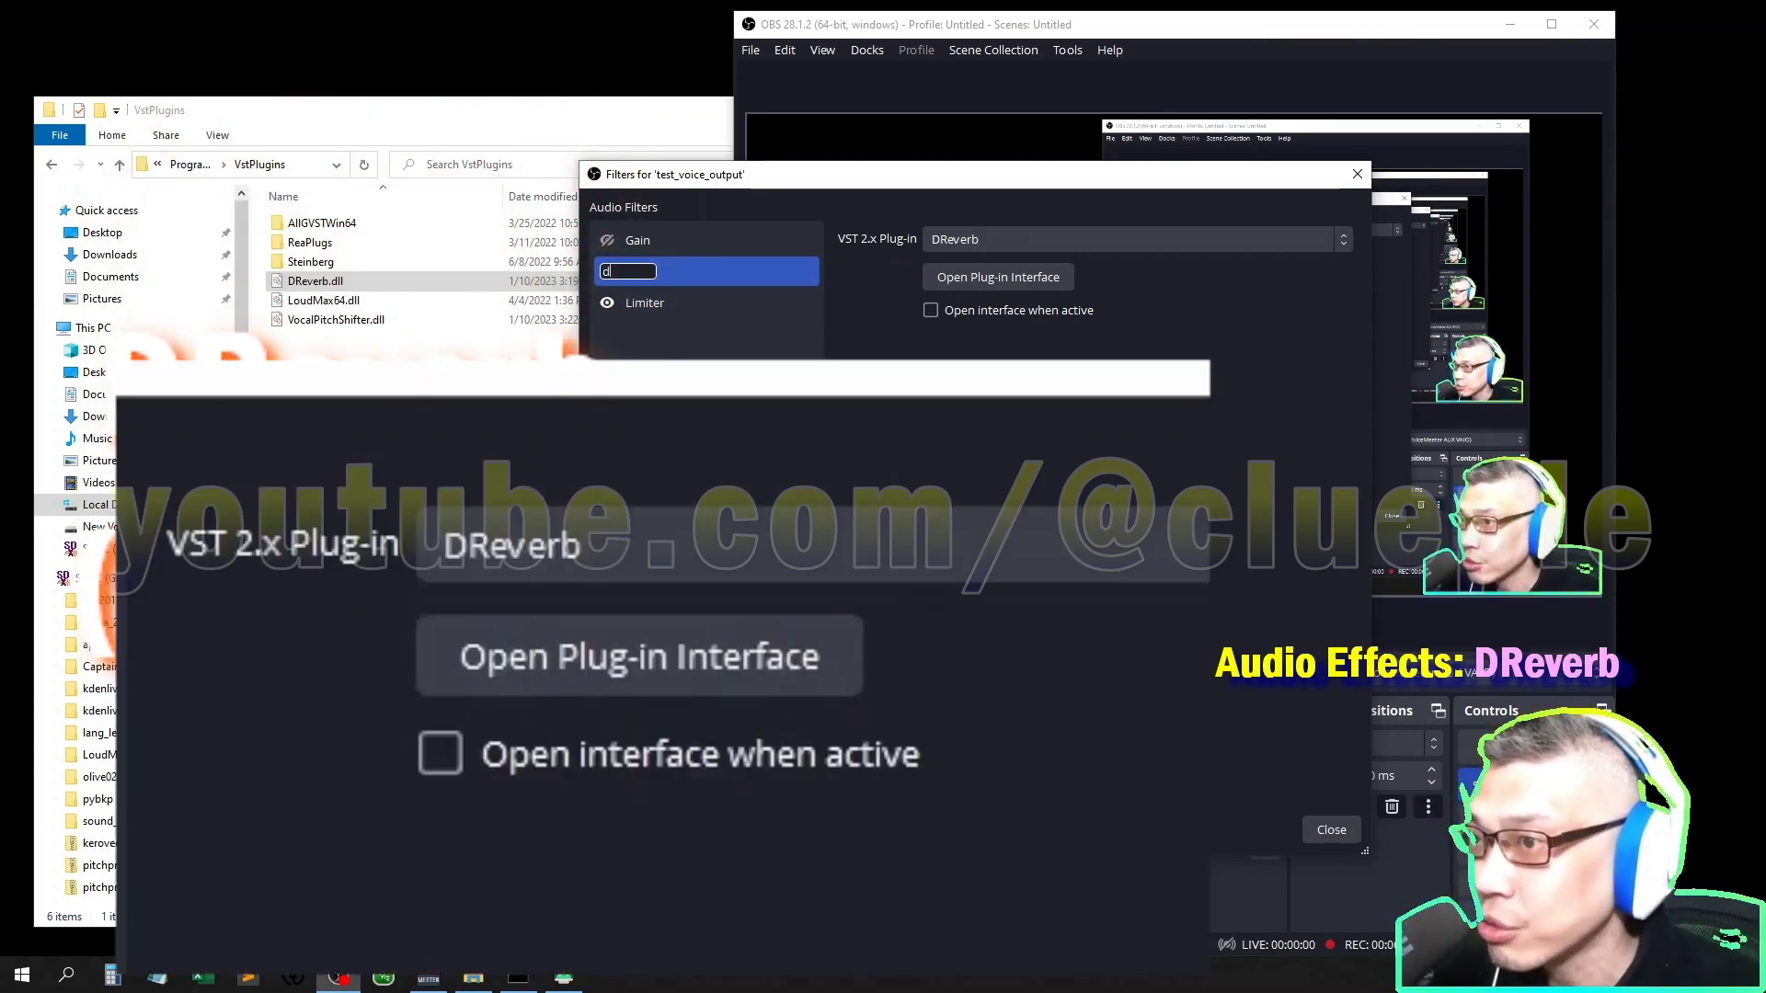
{"action": "type", "text": "reverb"}
{"action": "key", "text": "Return"}
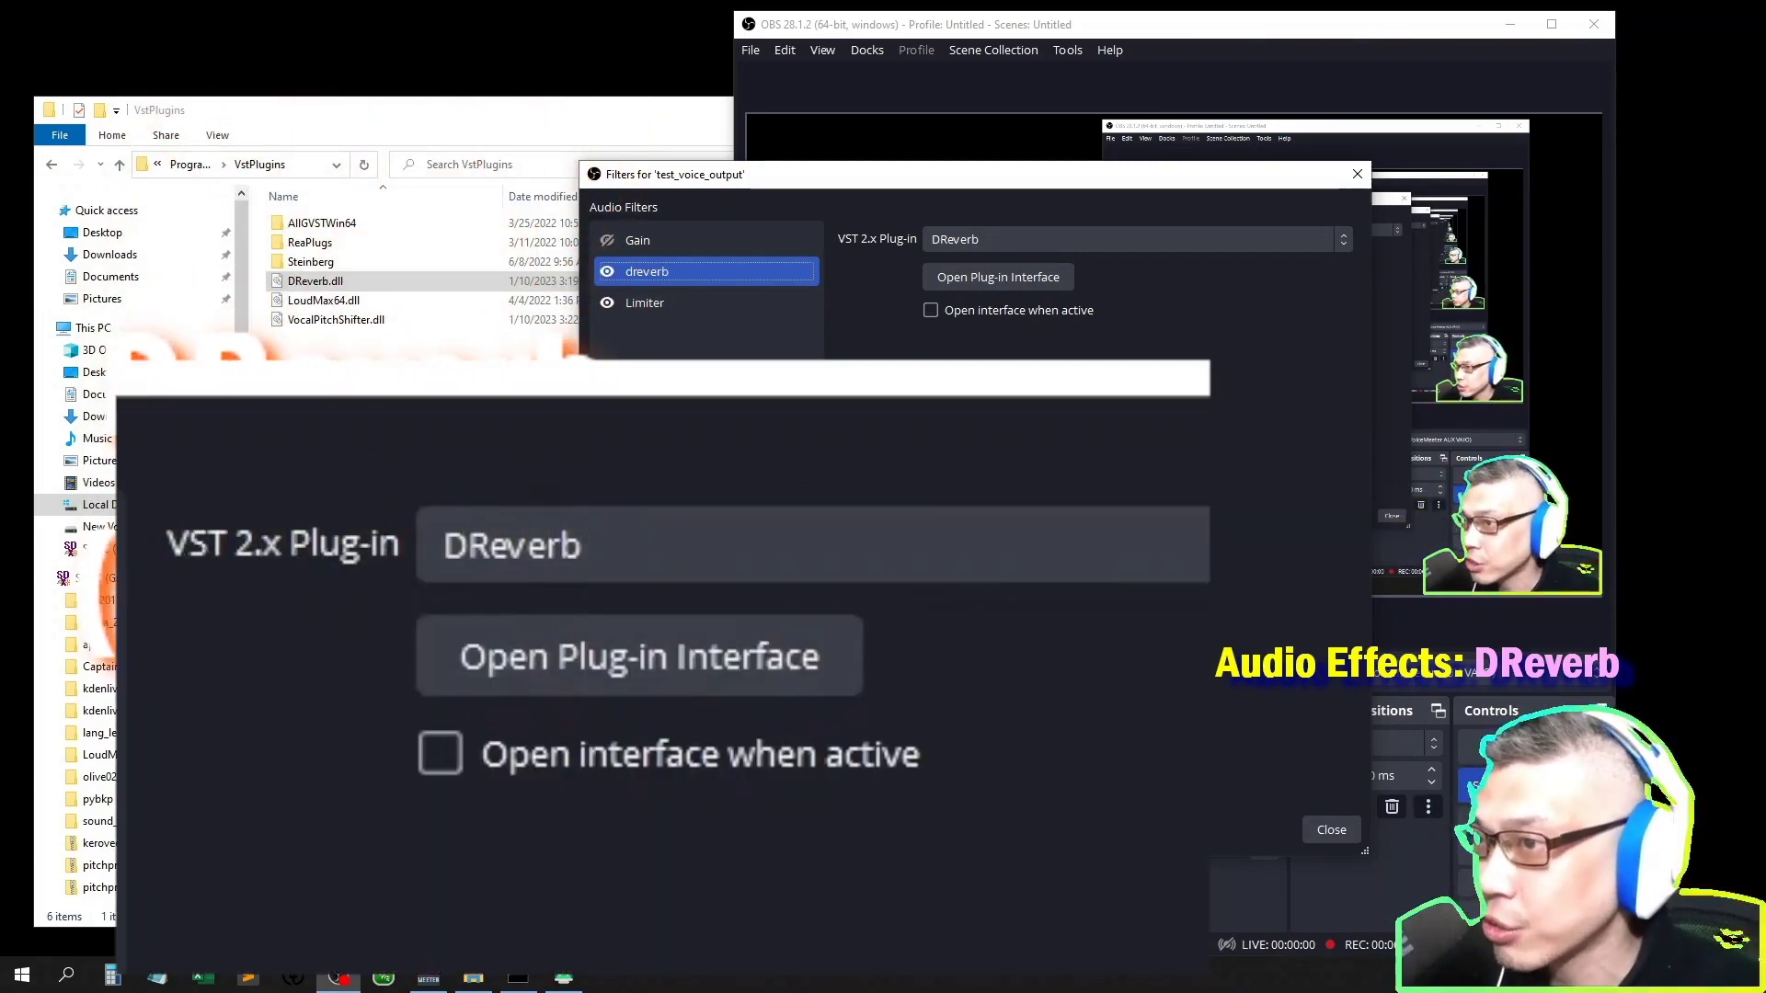
Open the DReverb plug-in interface and try the Cathedral, Station, Small Hall and Medium Hall presets in turn.
{"action": "left_click", "coordinate": [998, 277]}
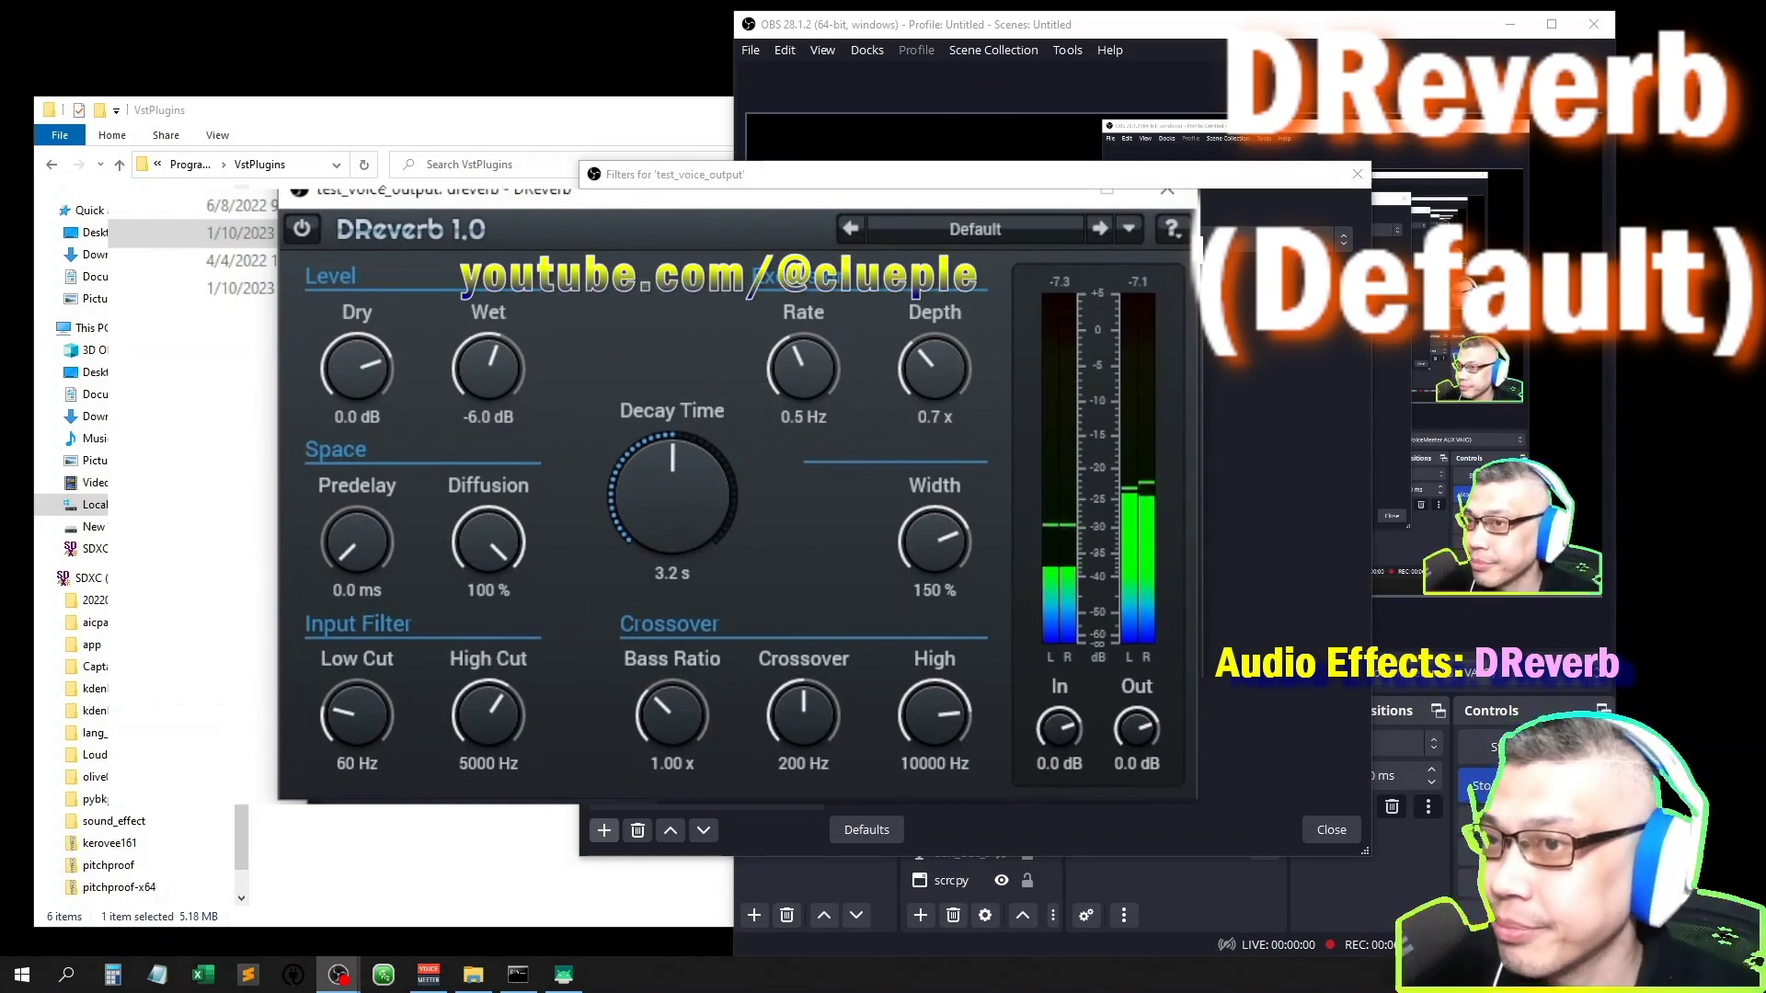
{"action": "left_click", "coordinate": [975, 229]}
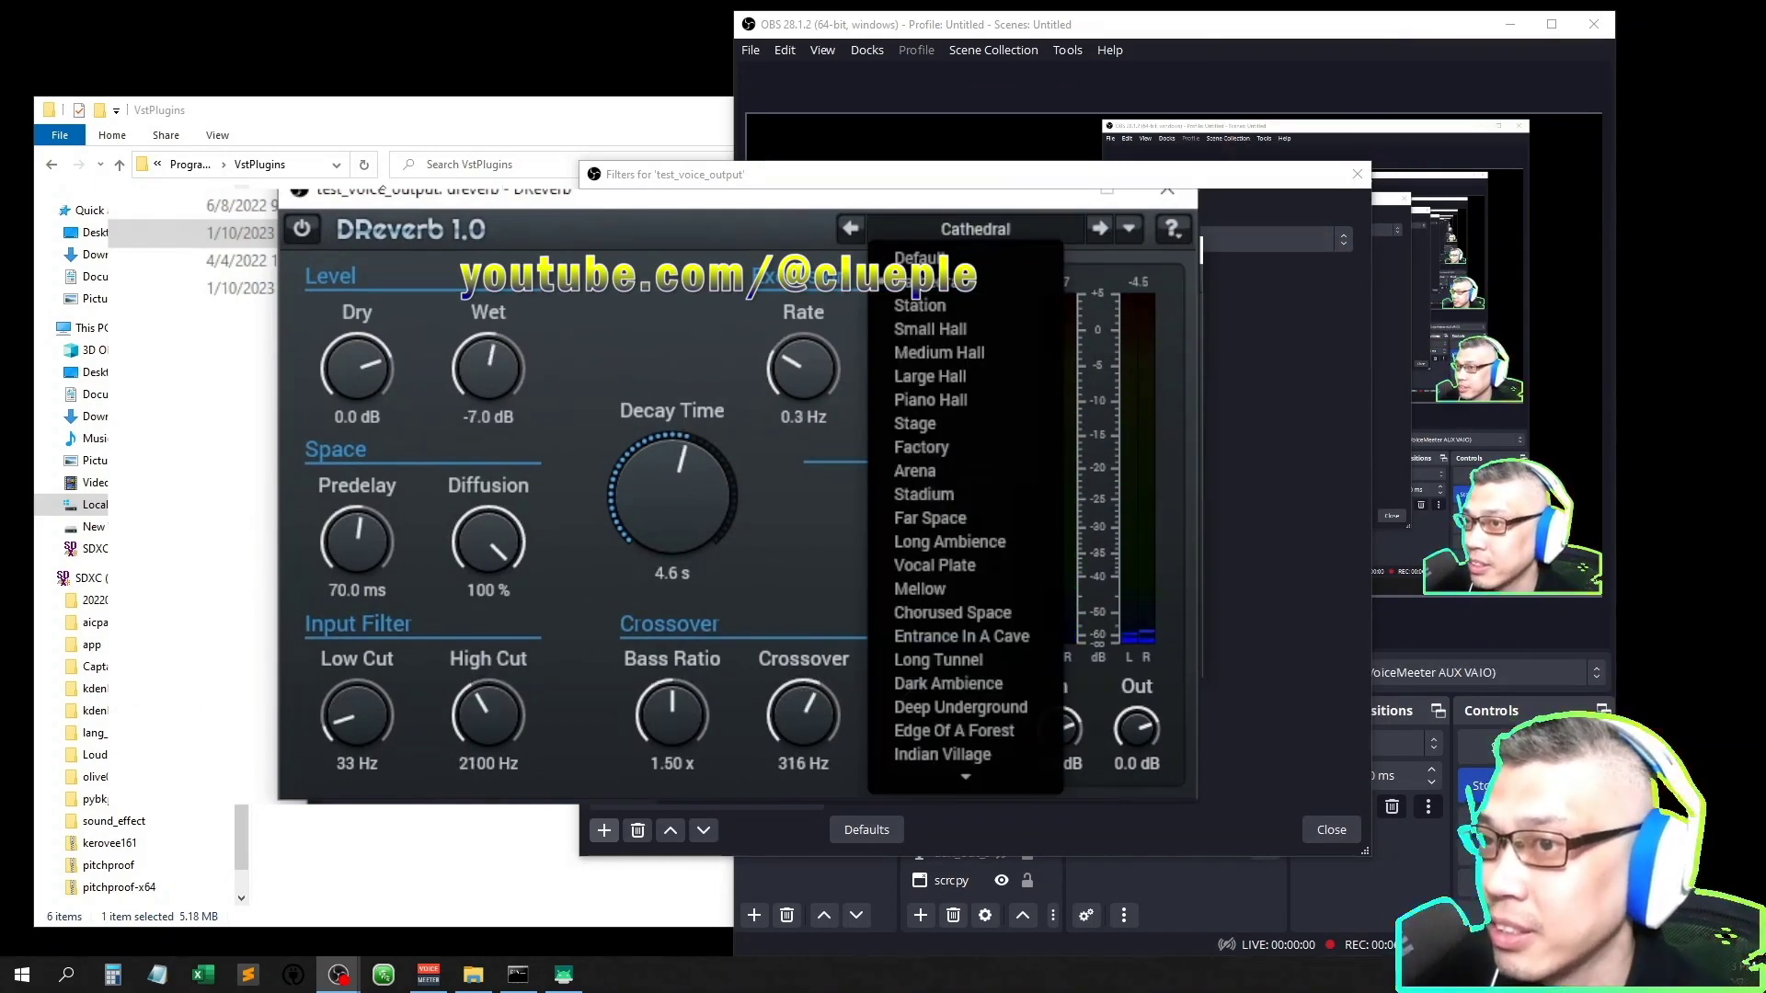
{"action": "left_click", "coordinate": [919, 305]}
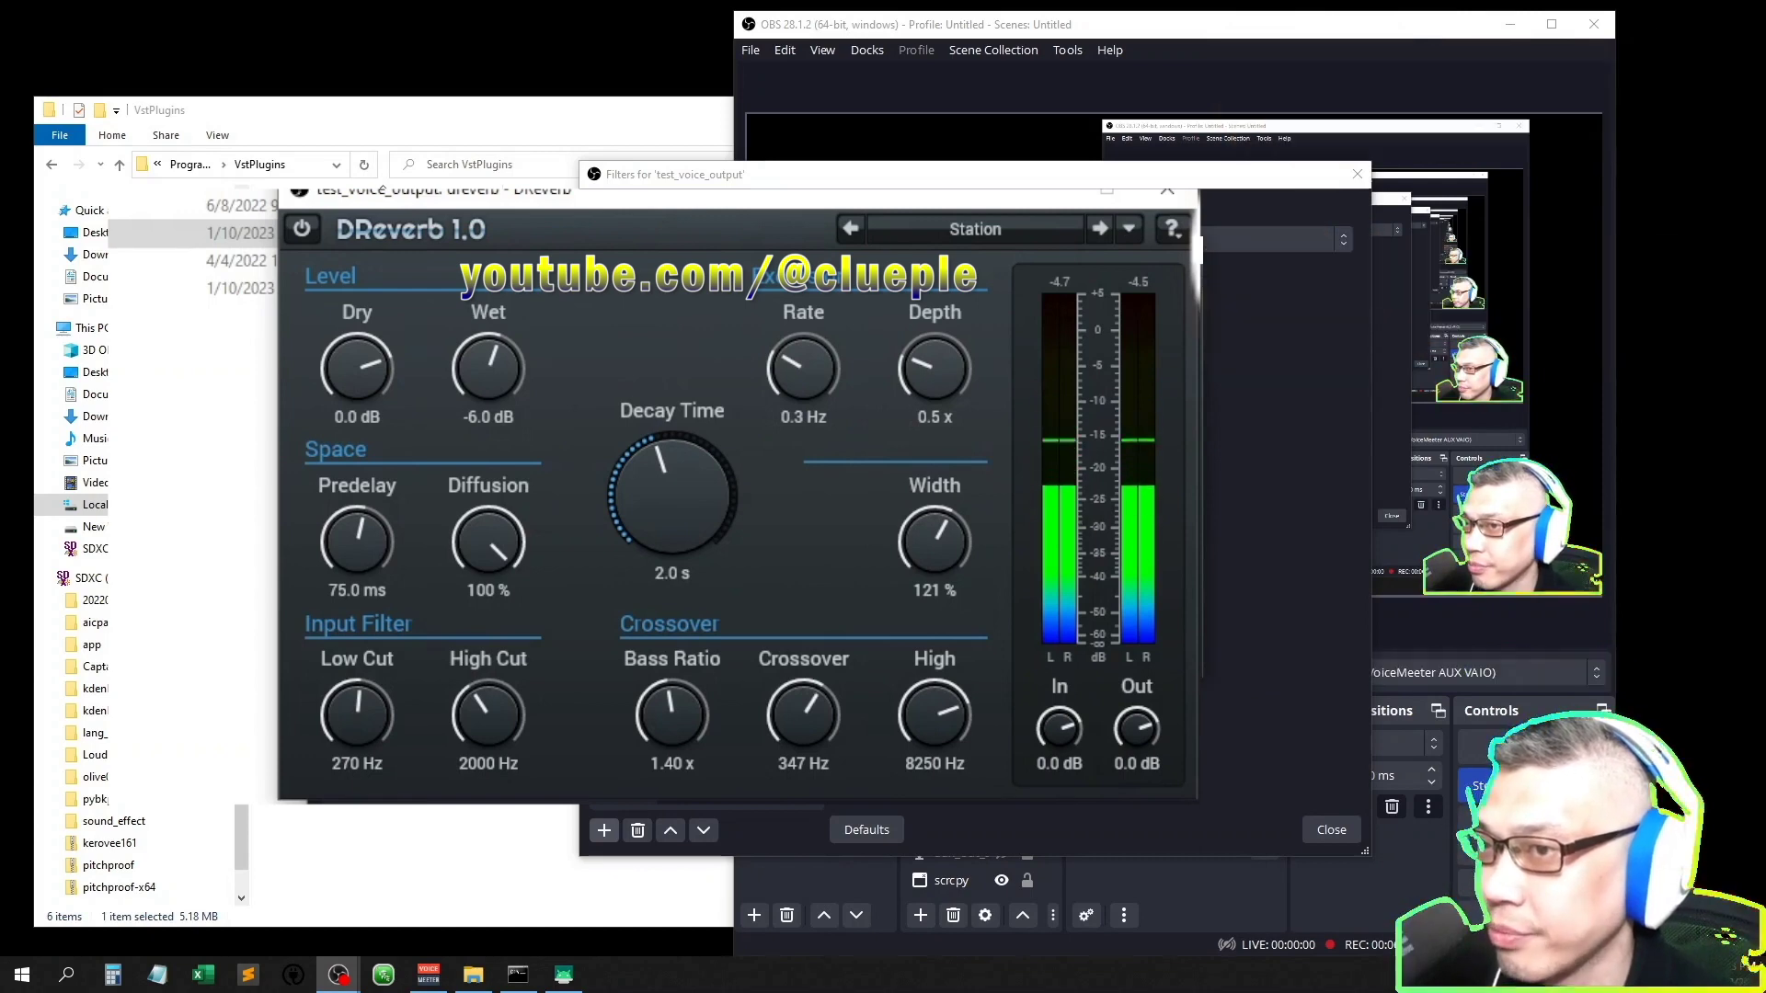
{"action": "left_click", "coordinate": [975, 229]}
{"action": "left_click", "coordinate": [931, 328]}
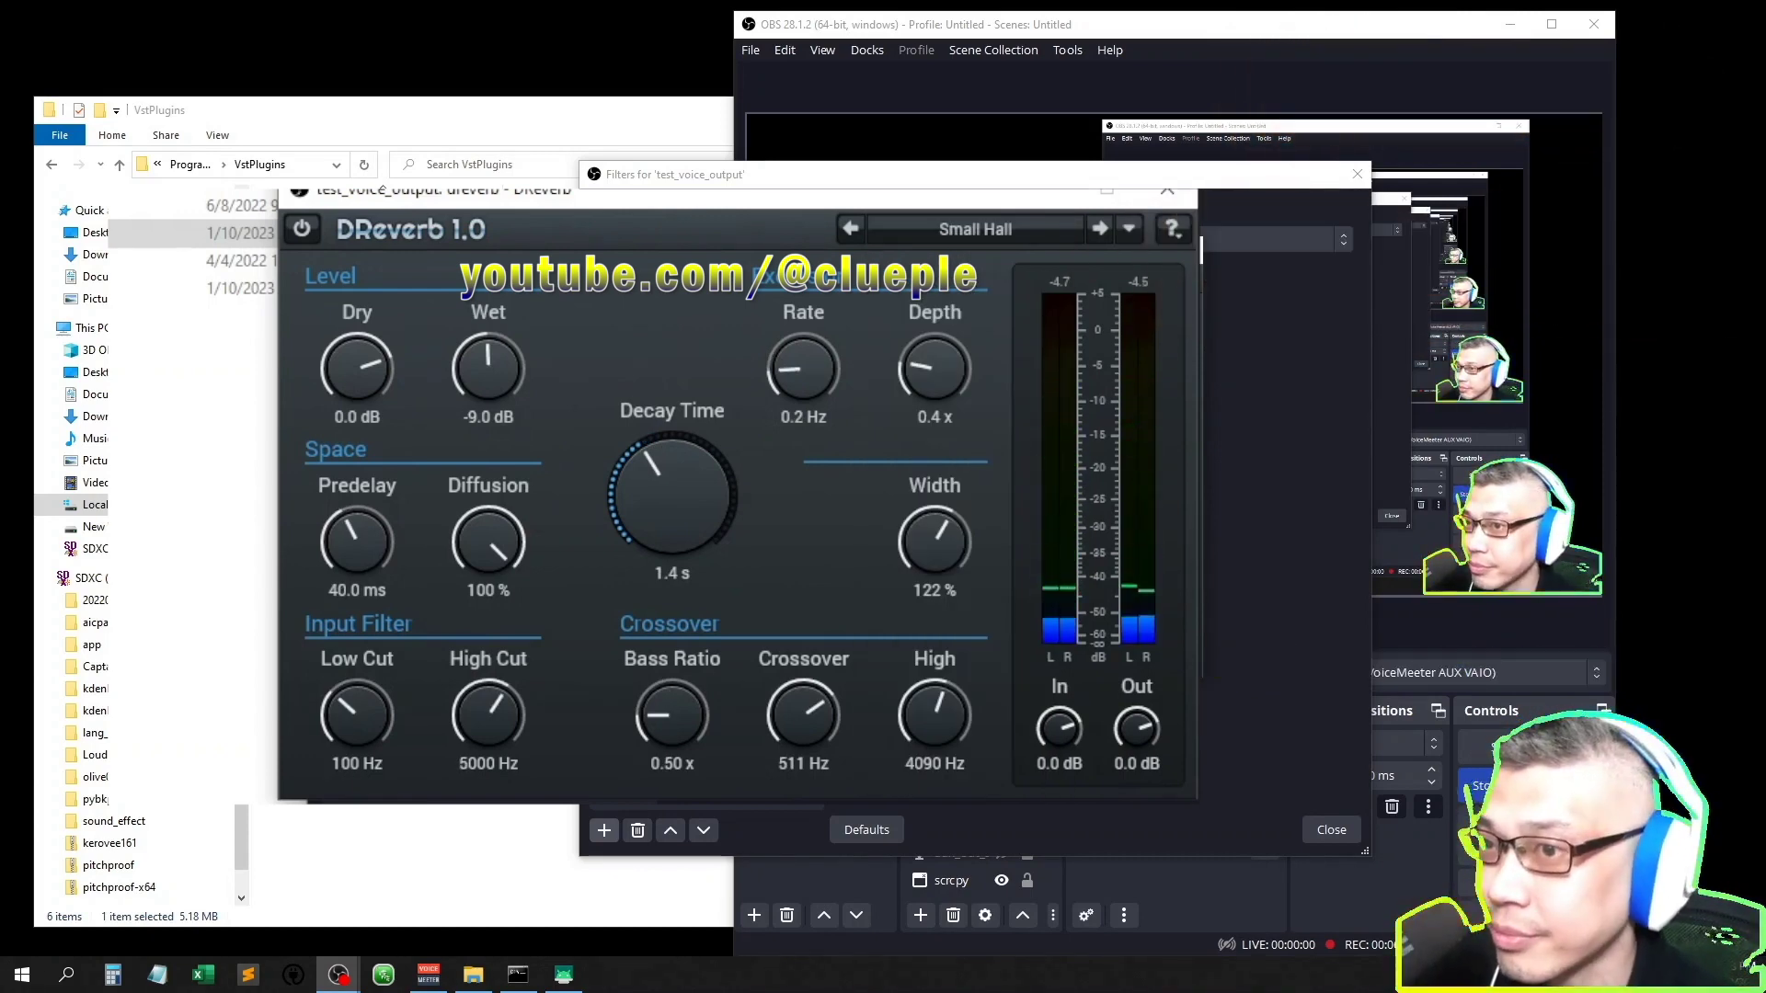
{"action": "left_click", "coordinate": [975, 228]}
{"action": "left_click", "coordinate": [939, 353]}
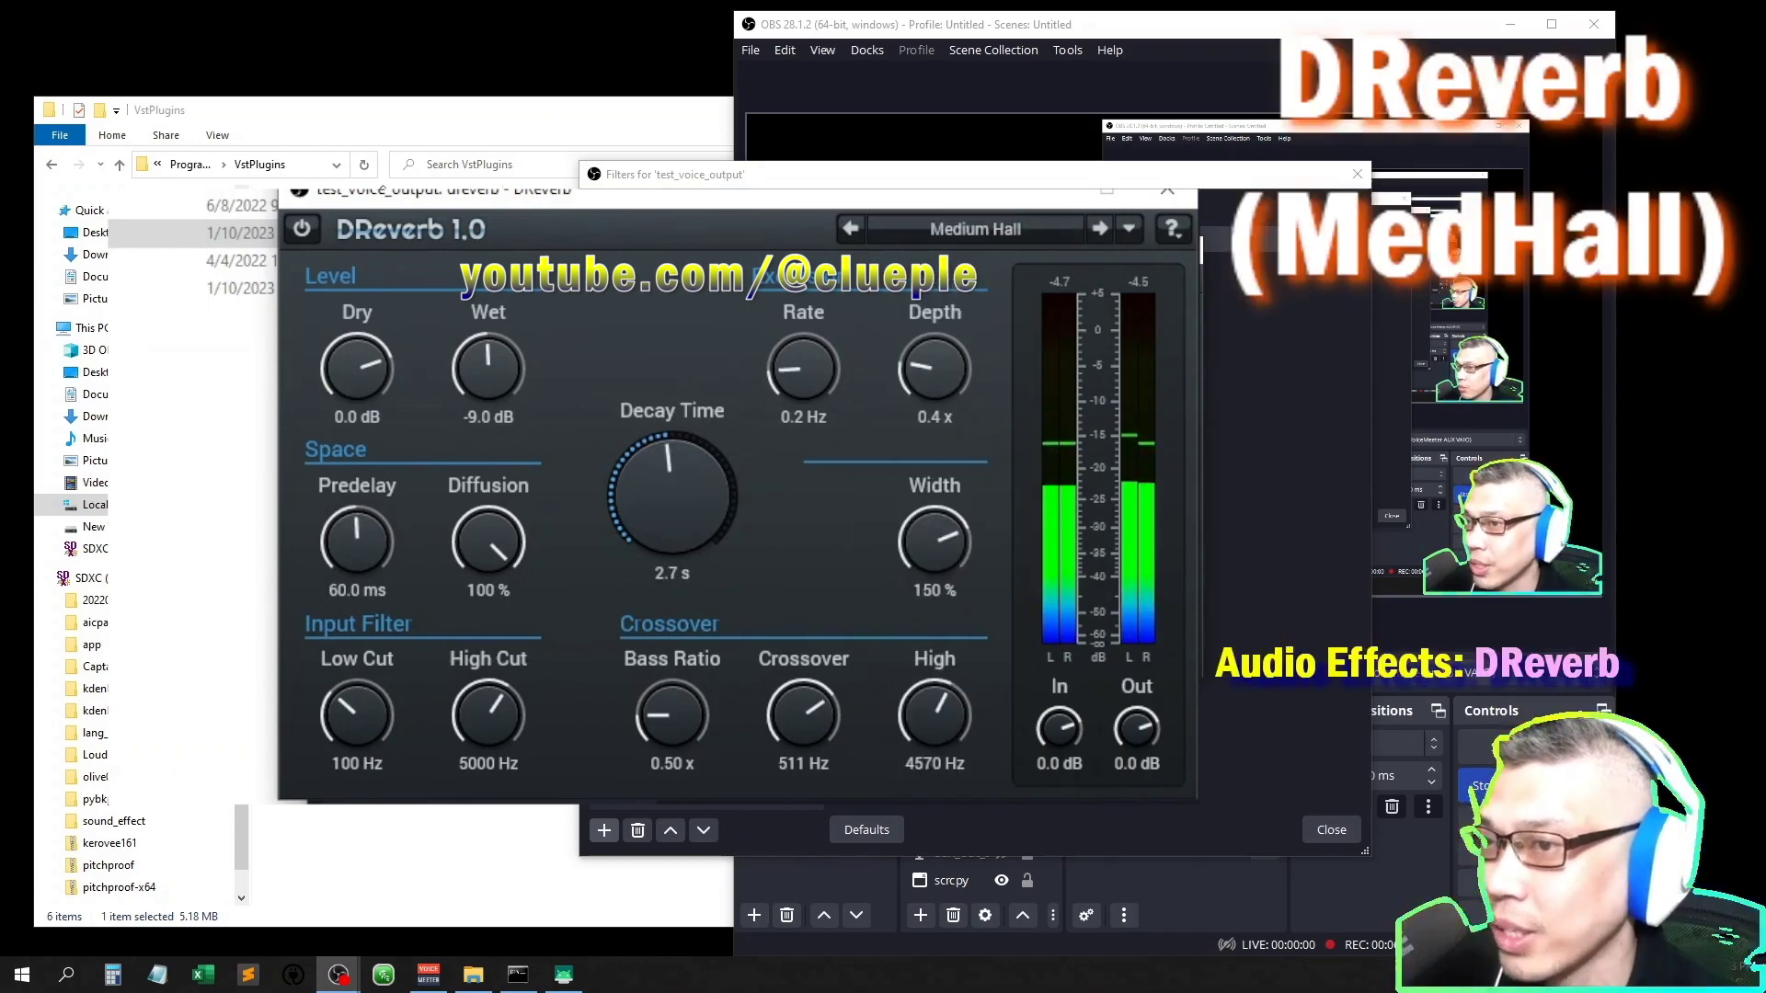
Try the Large Hall, Piano Hall and Stage reverb presets in turn on the voice source.
{"action": "left_click", "coordinate": [975, 229]}
{"action": "left_click", "coordinate": [933, 377]}
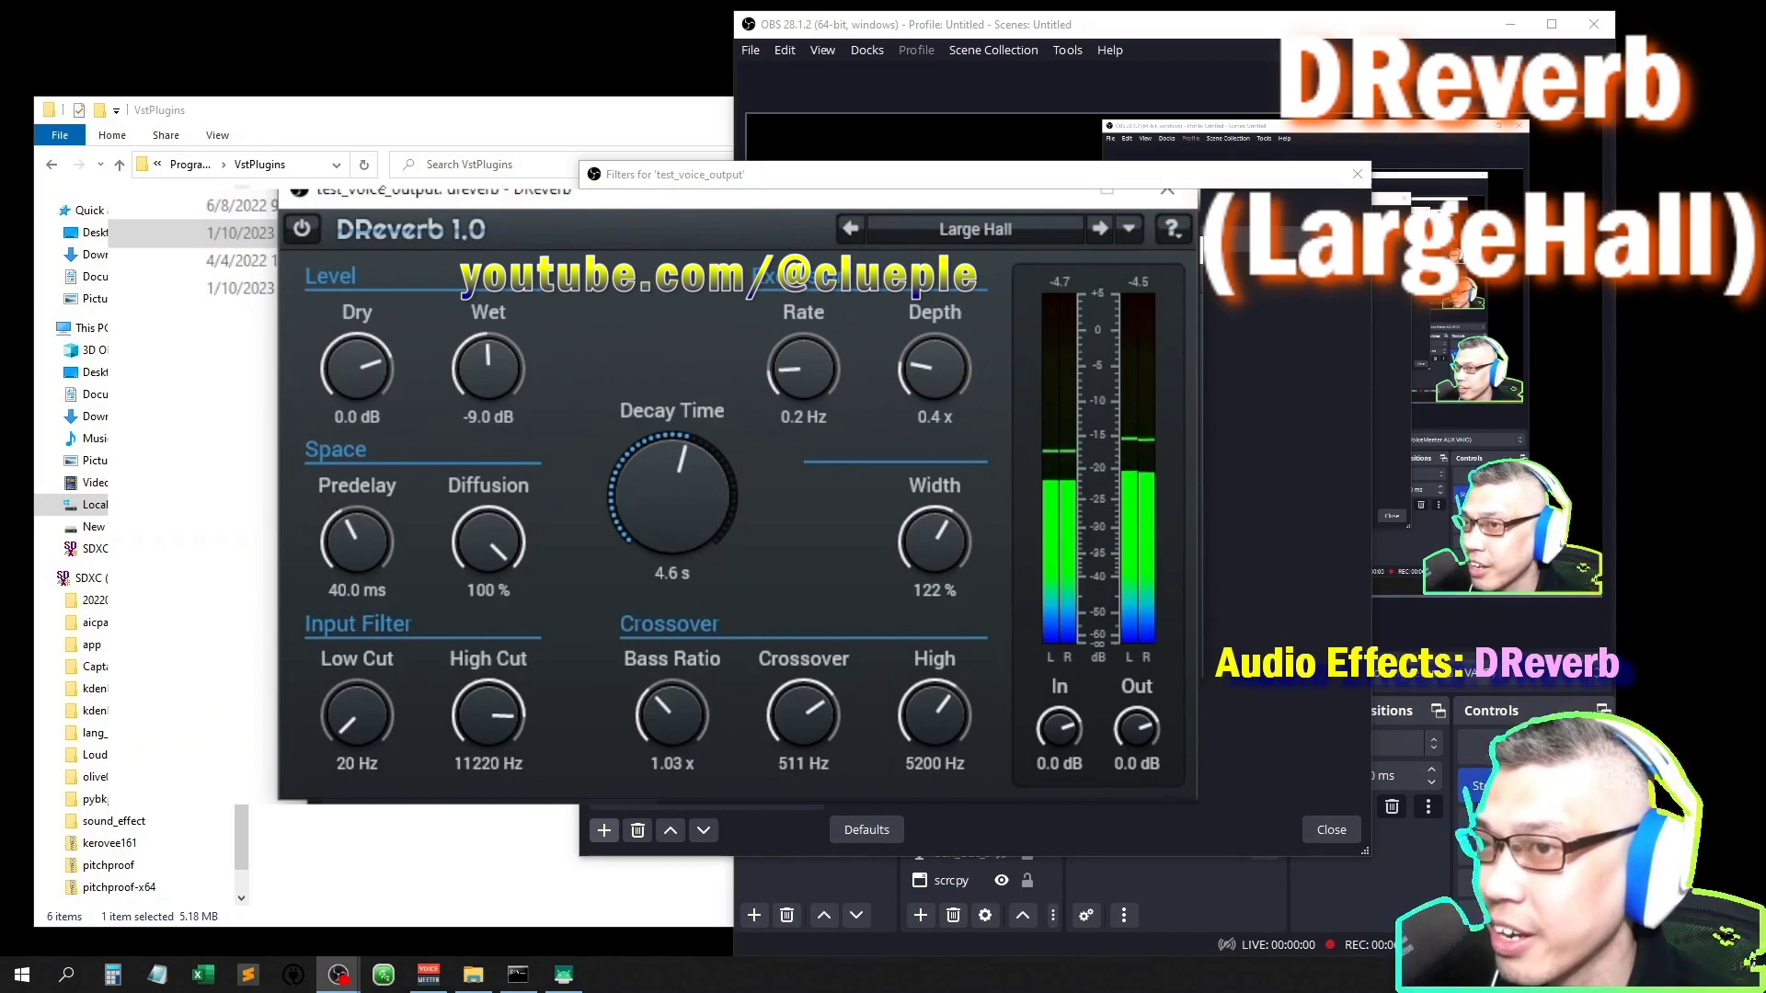
{"action": "left_click", "coordinate": [975, 228]}
{"action": "left_click", "coordinate": [939, 400]}
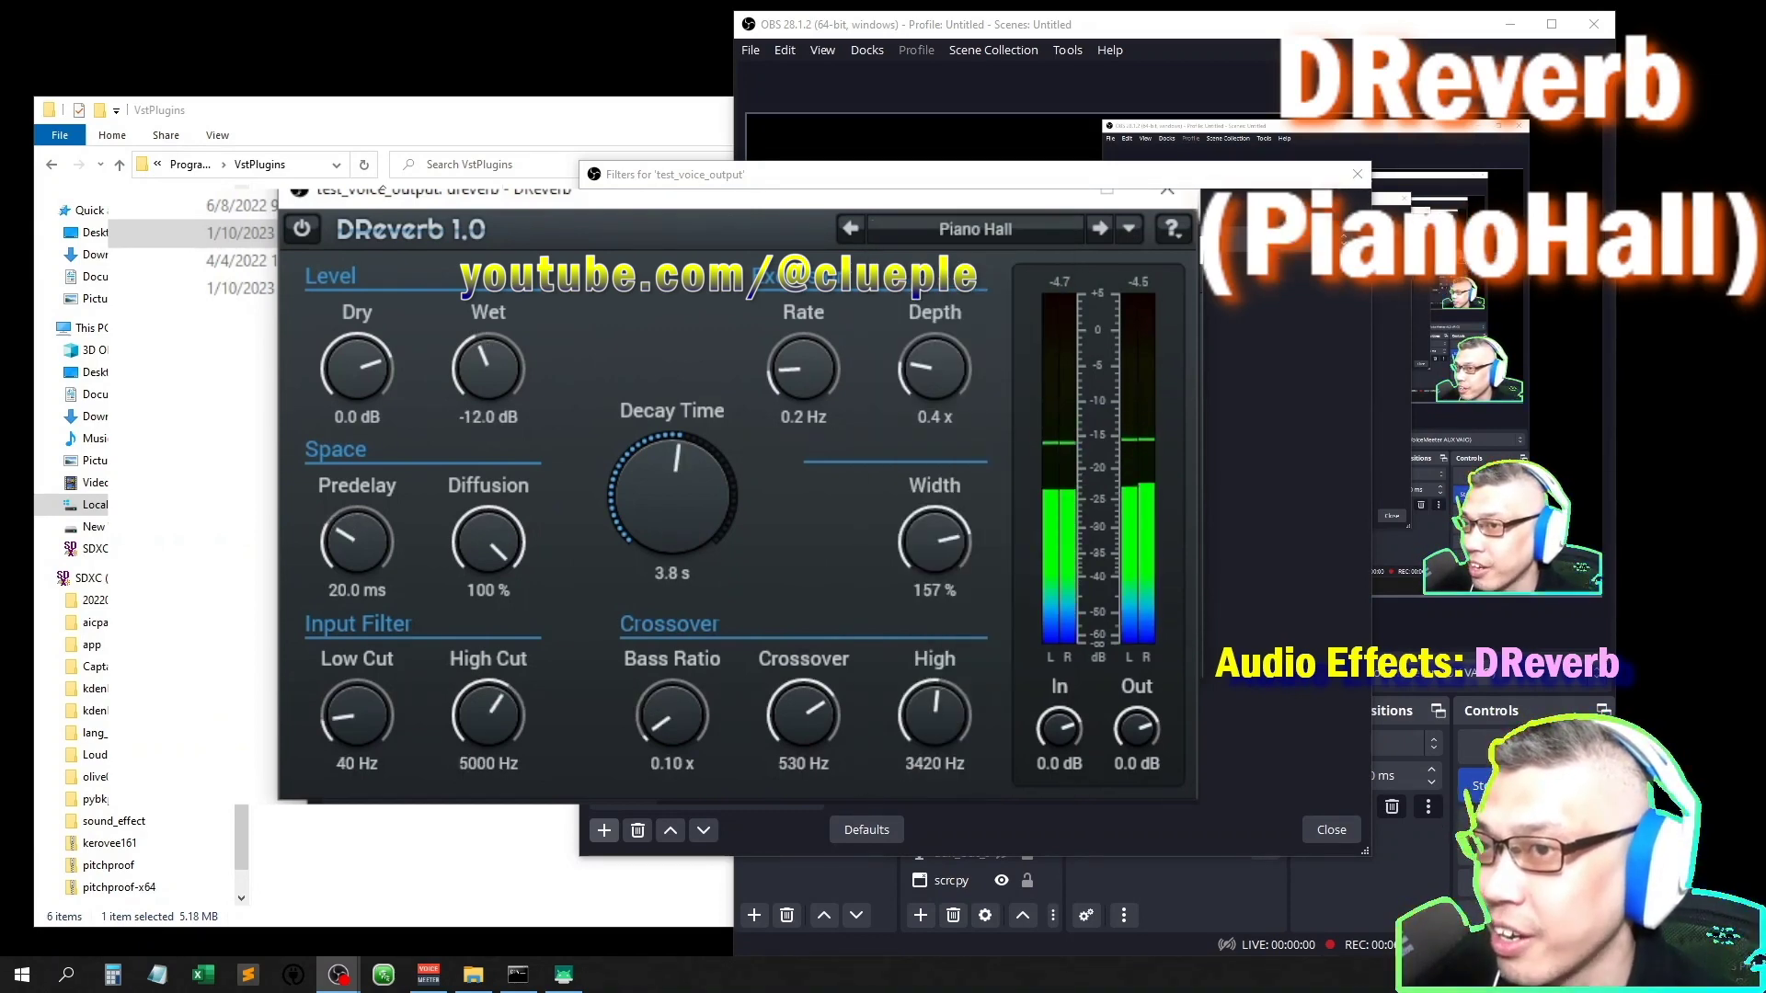
{"action": "left_click", "coordinate": [975, 229]}
{"action": "left_click", "coordinate": [925, 424]}
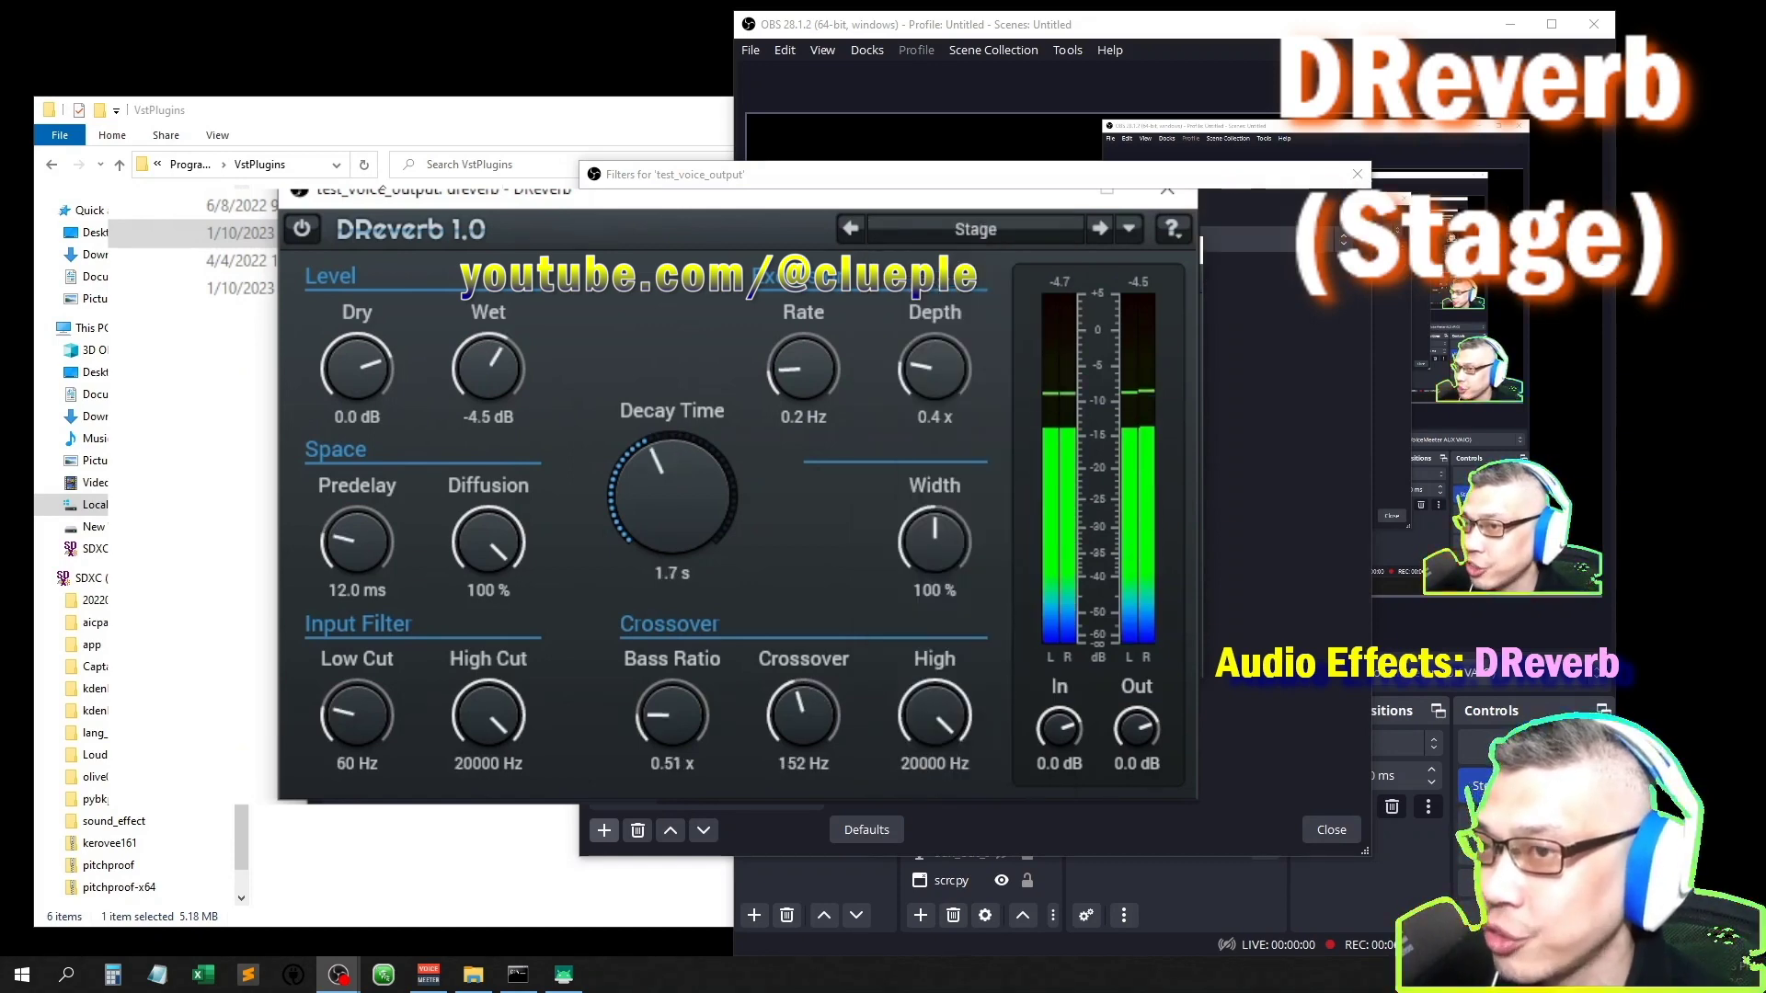
Audition the Factory, Arena and Stadium presets one after another in DReverb.
{"action": "left_click", "coordinate": [975, 228]}
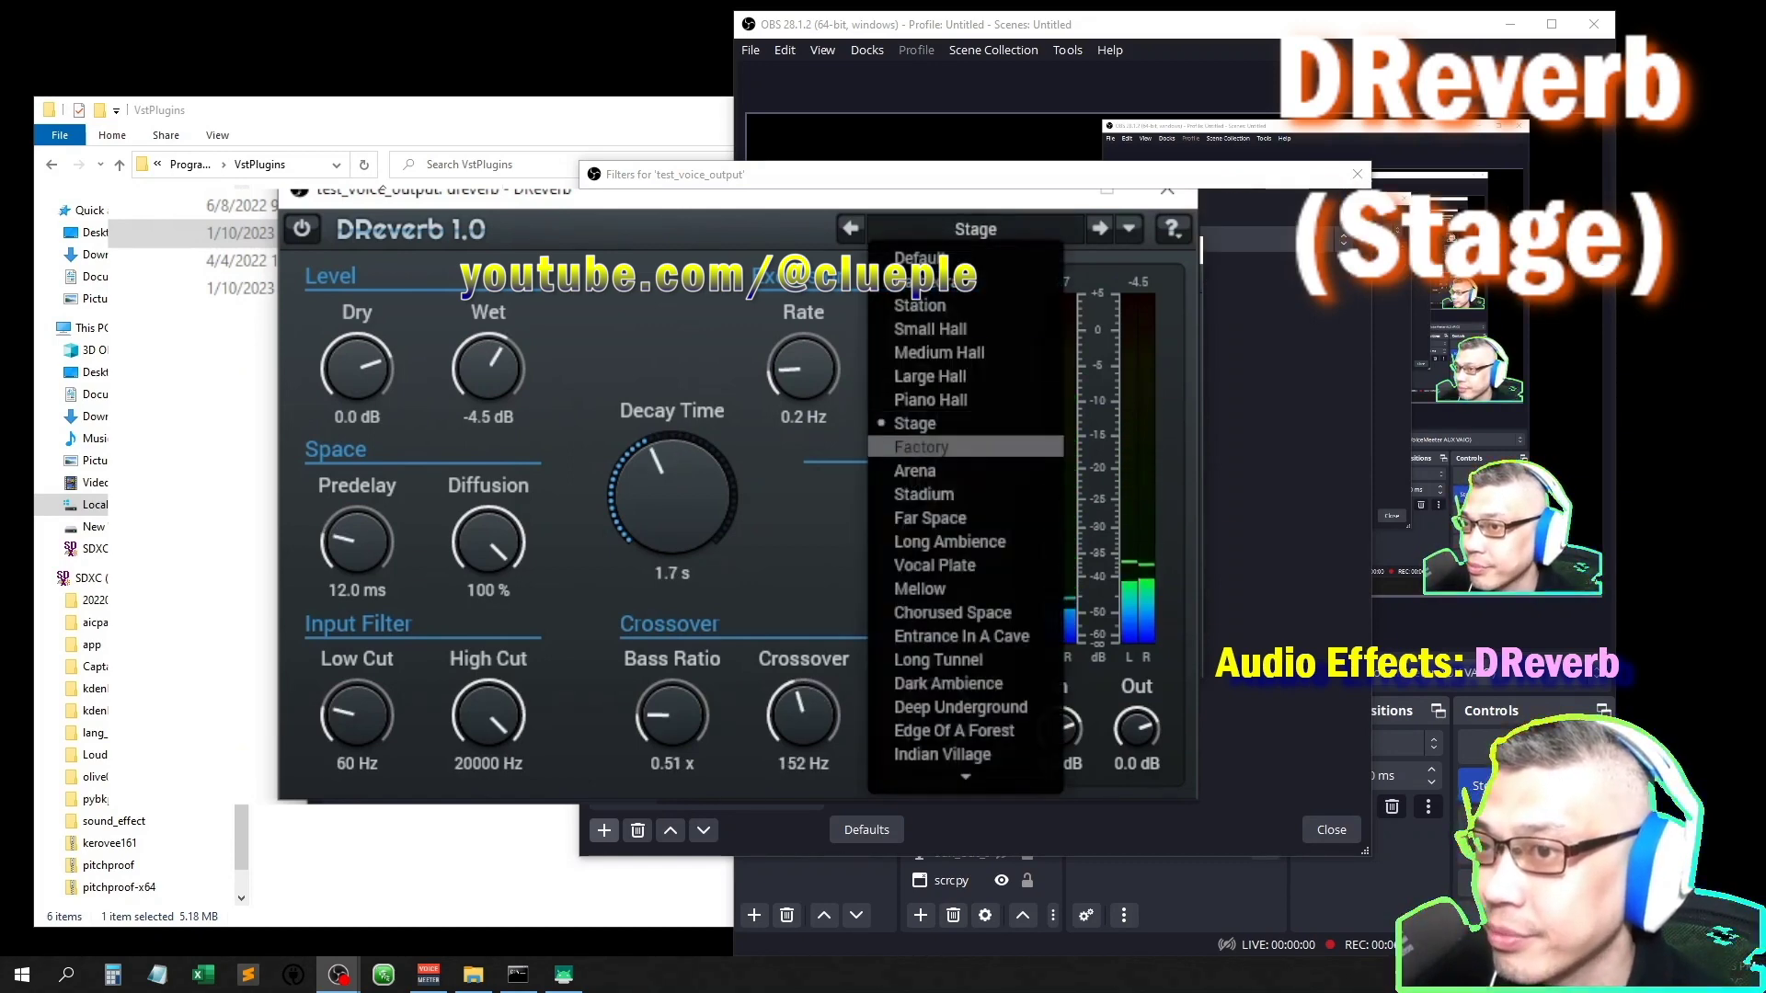
{"action": "left_click", "coordinate": [957, 445]}
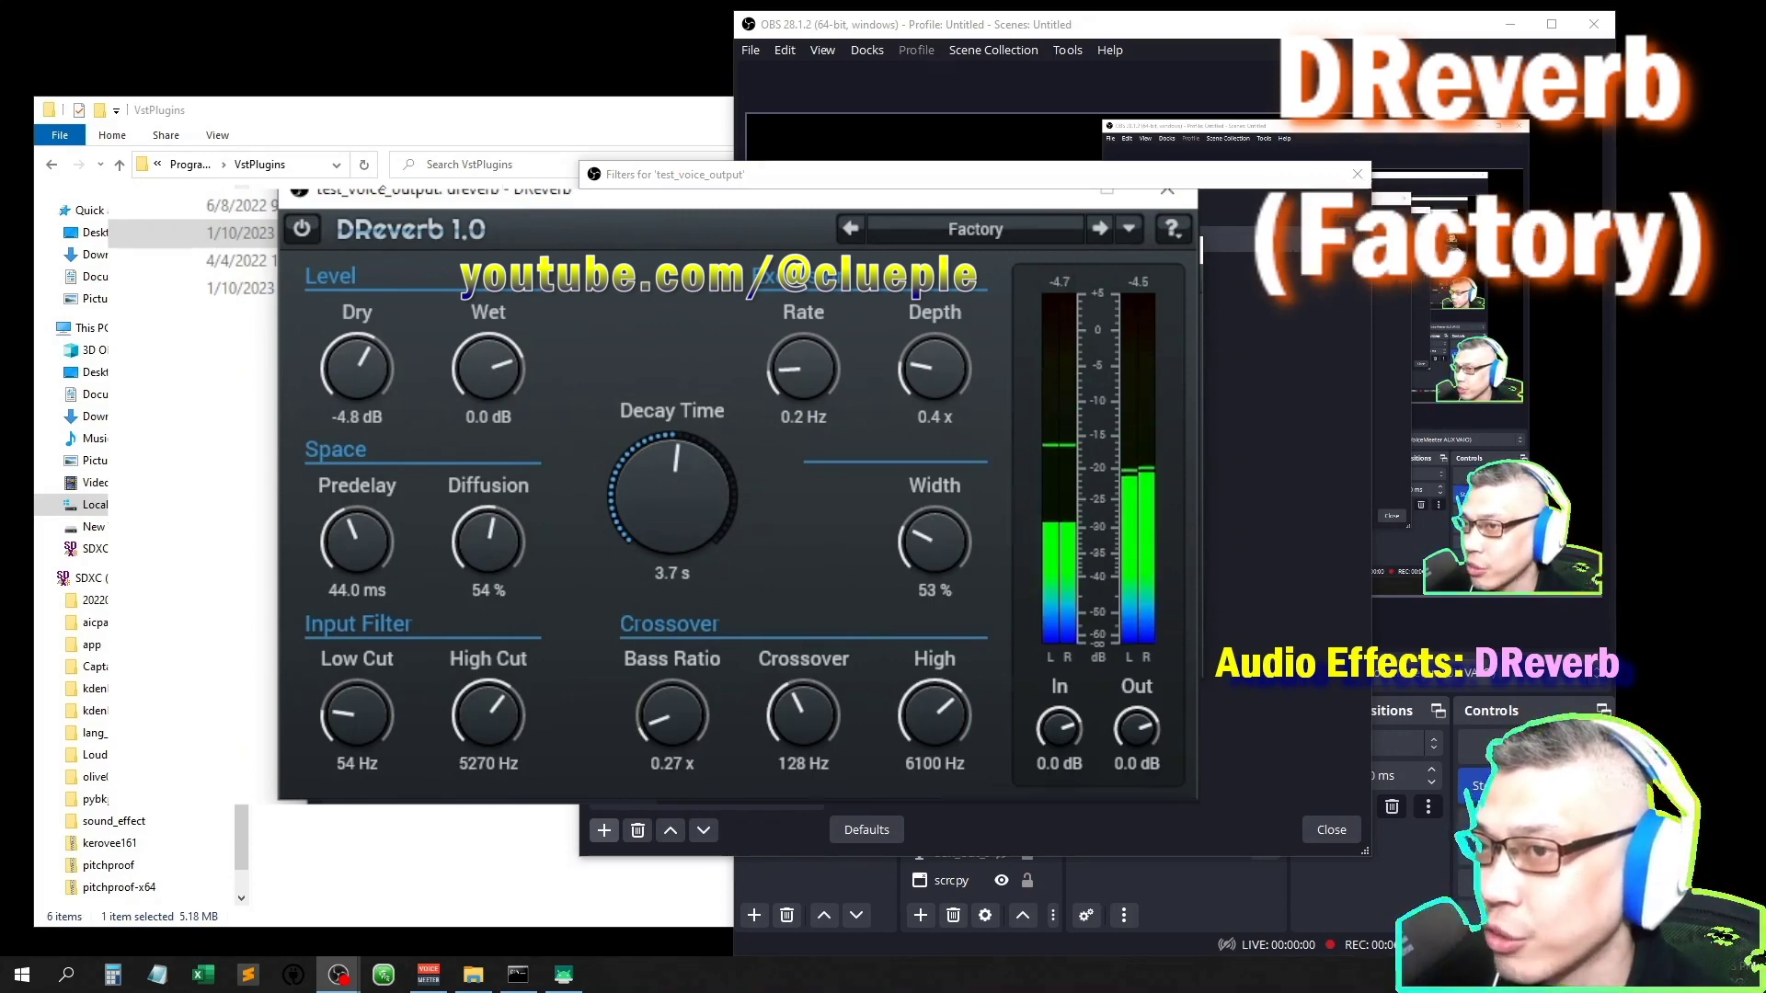
{"action": "left_click", "coordinate": [975, 229]}
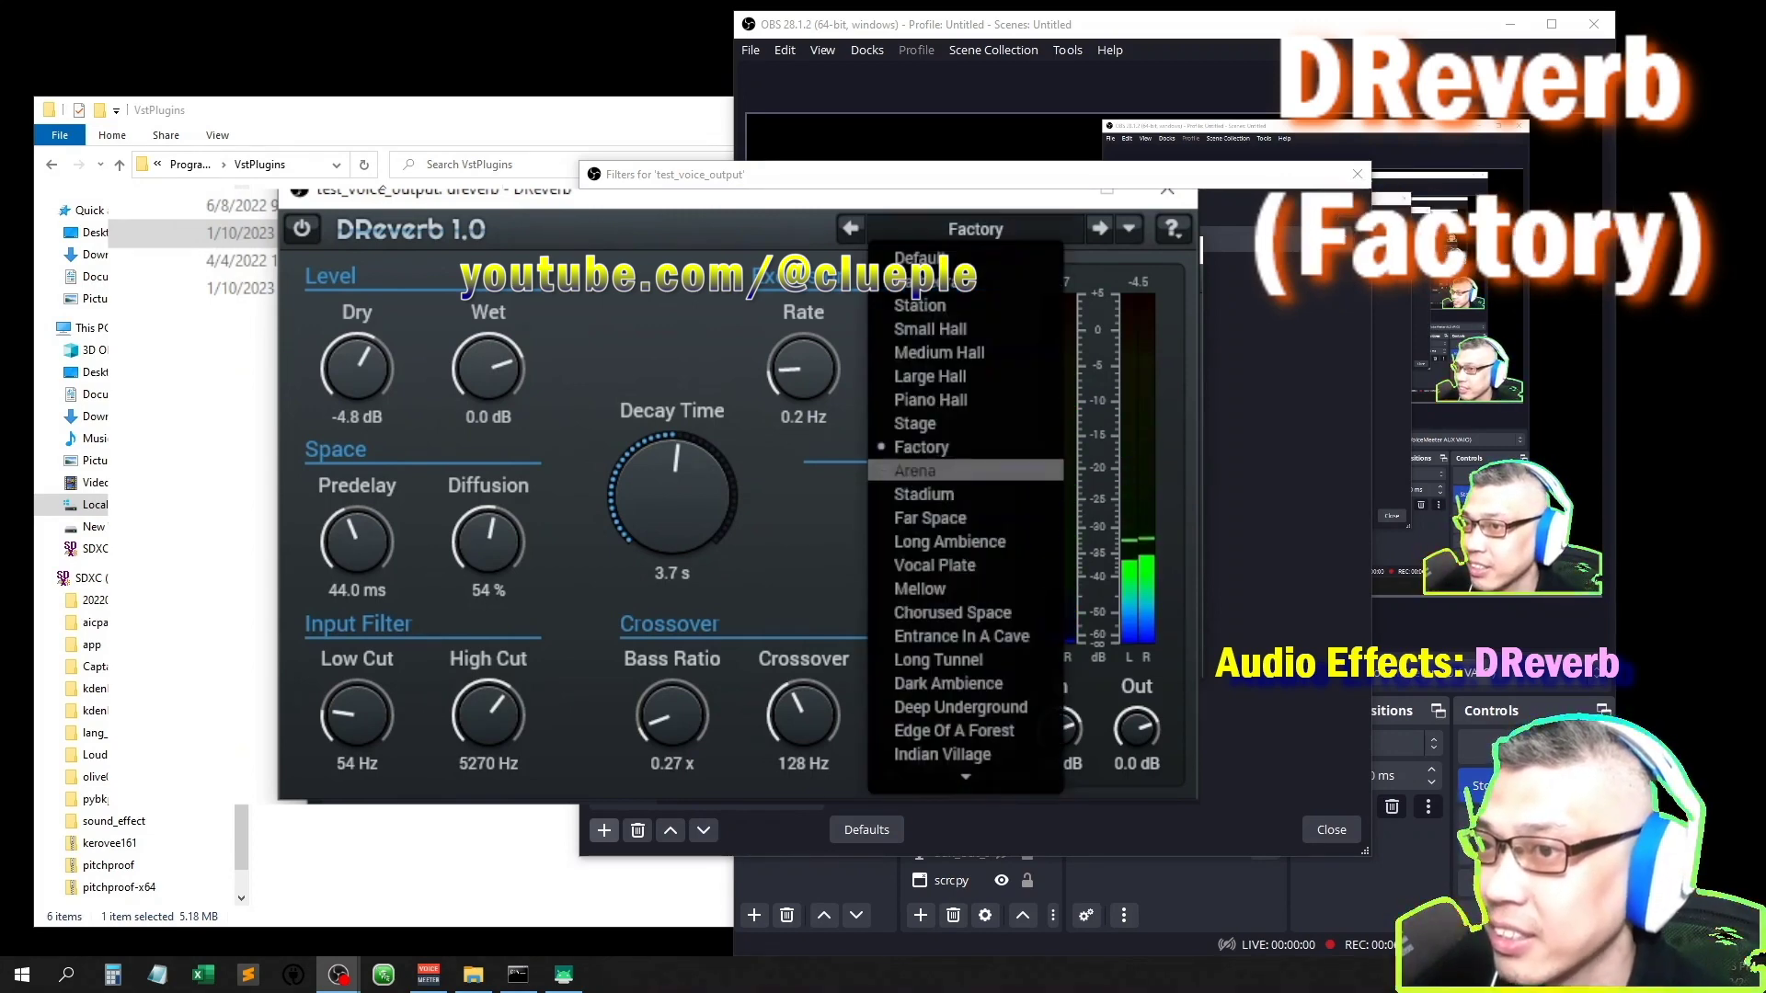
{"action": "left_click", "coordinate": [961, 470]}
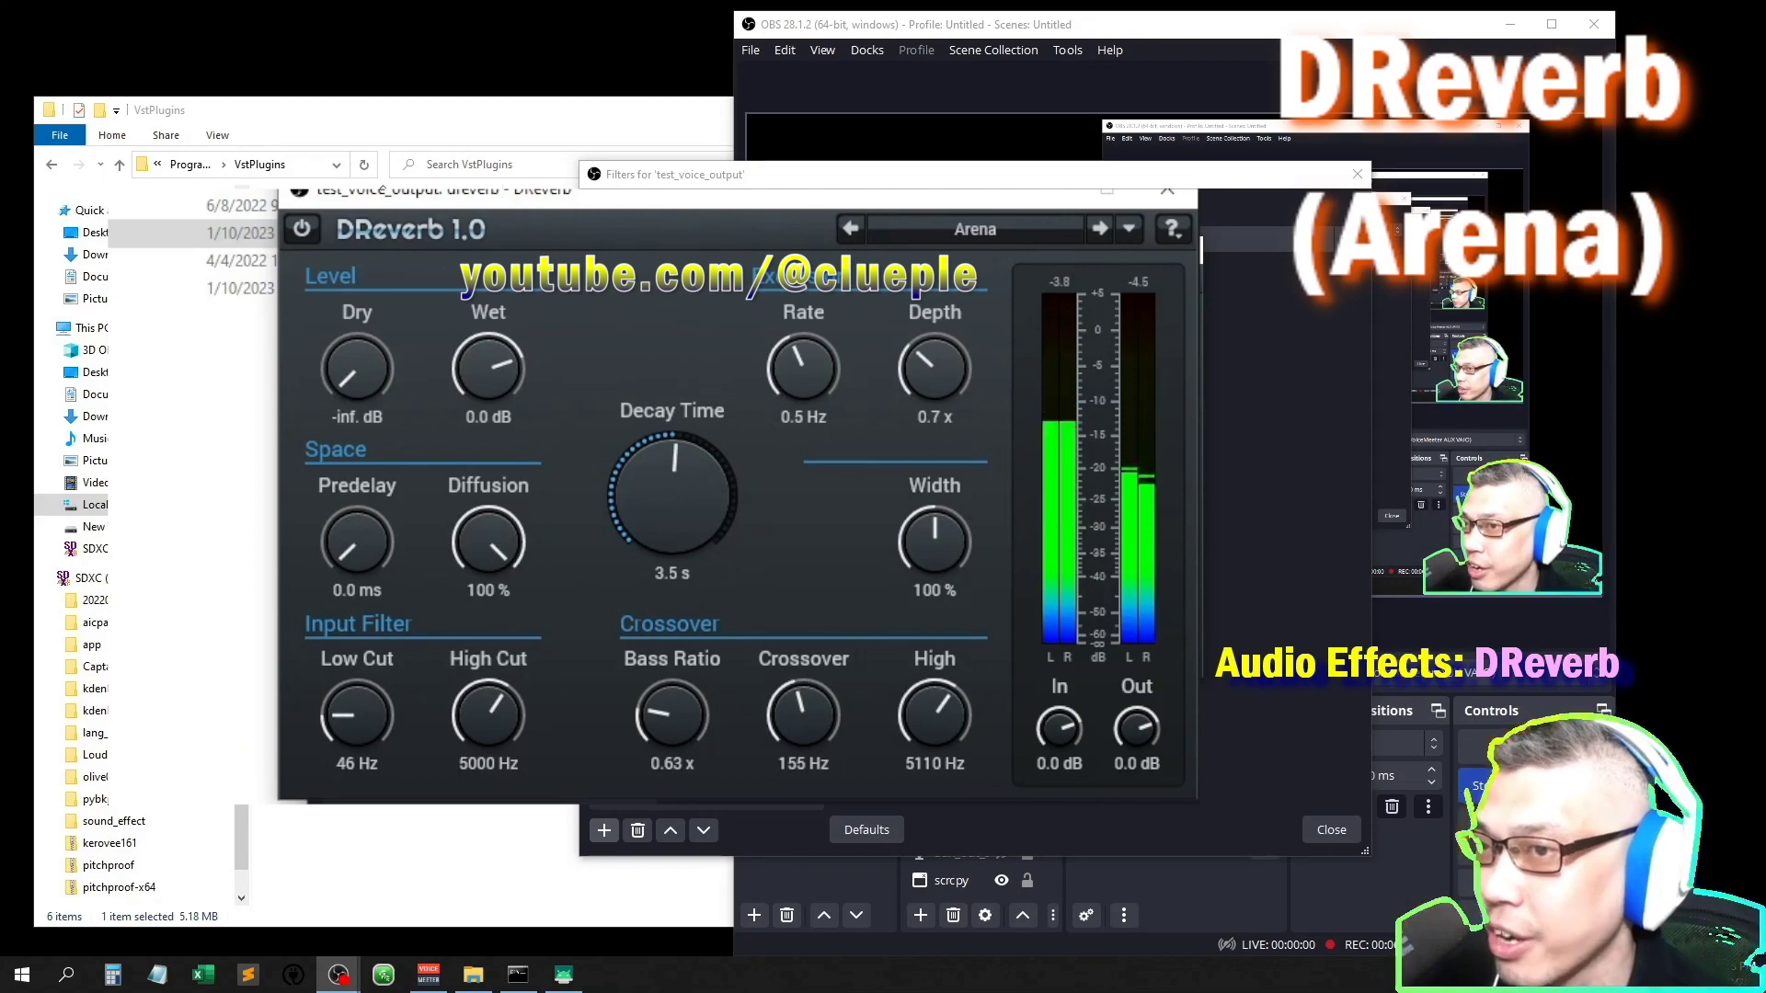
{"action": "left_click", "coordinate": [975, 228]}
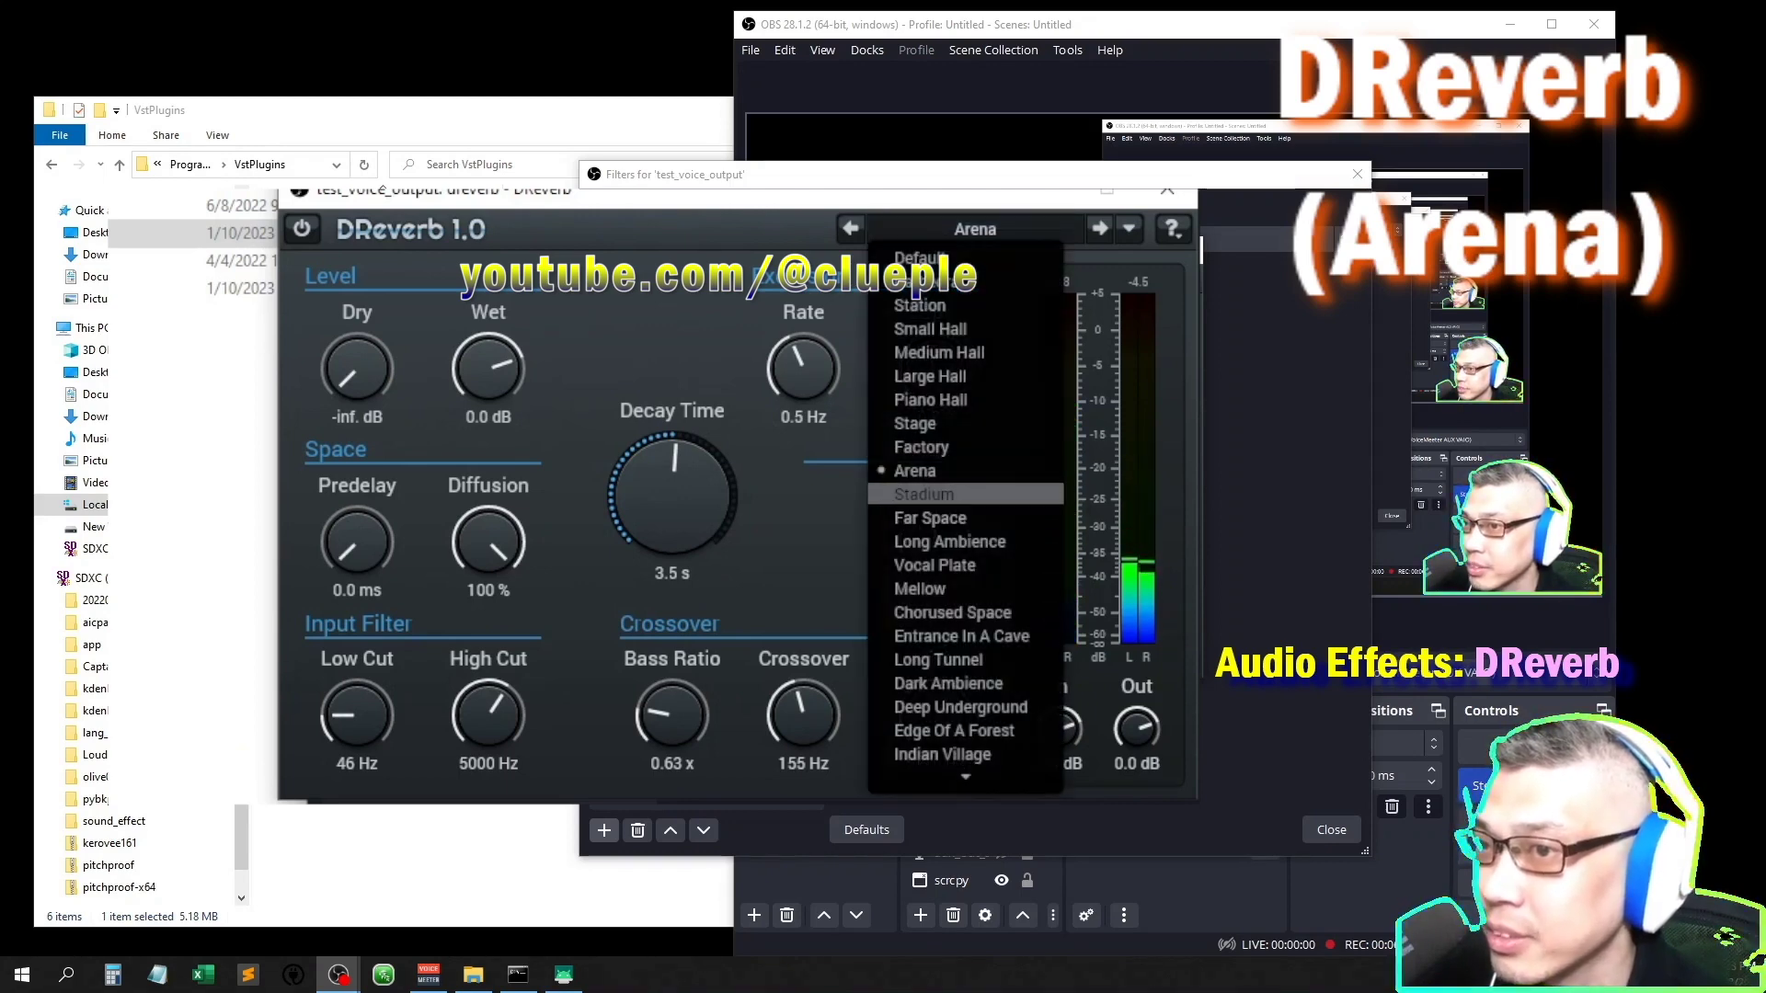
{"action": "left_click", "coordinate": [923, 494]}
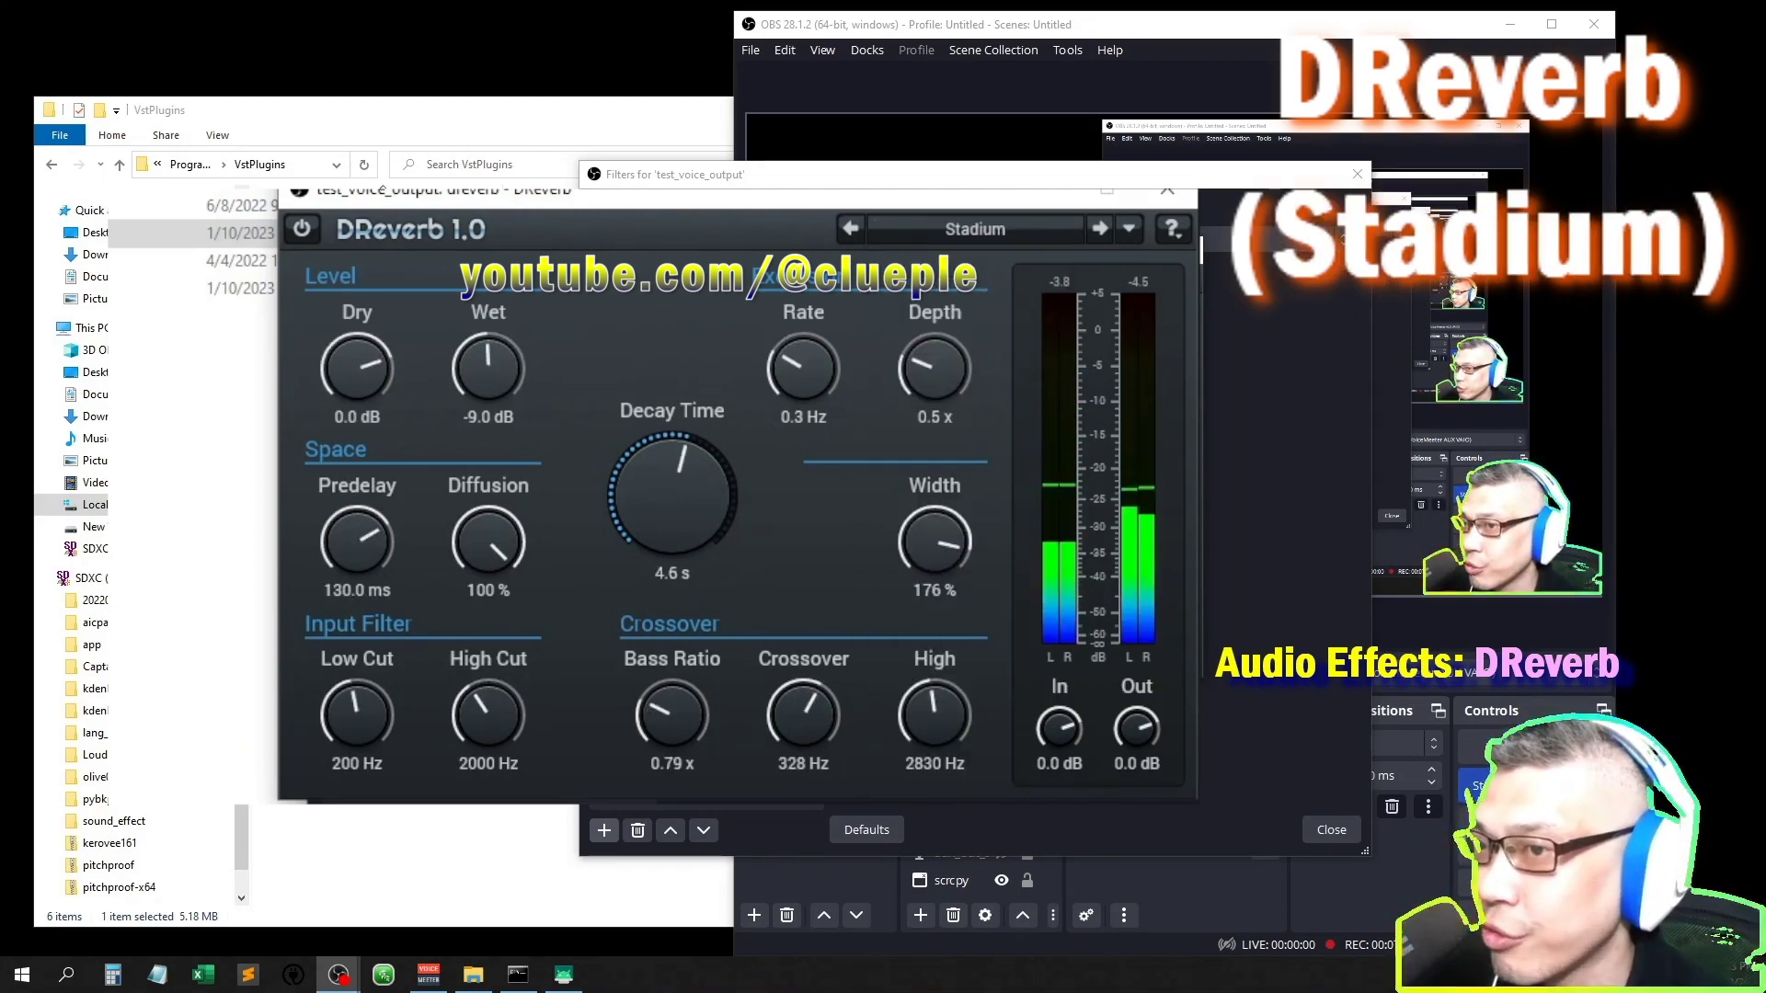
Switch the reverb through the Far Space, Long Ambience and Vocal Plate presets to try each on the voice.
{"action": "left_click", "coordinate": [975, 229]}
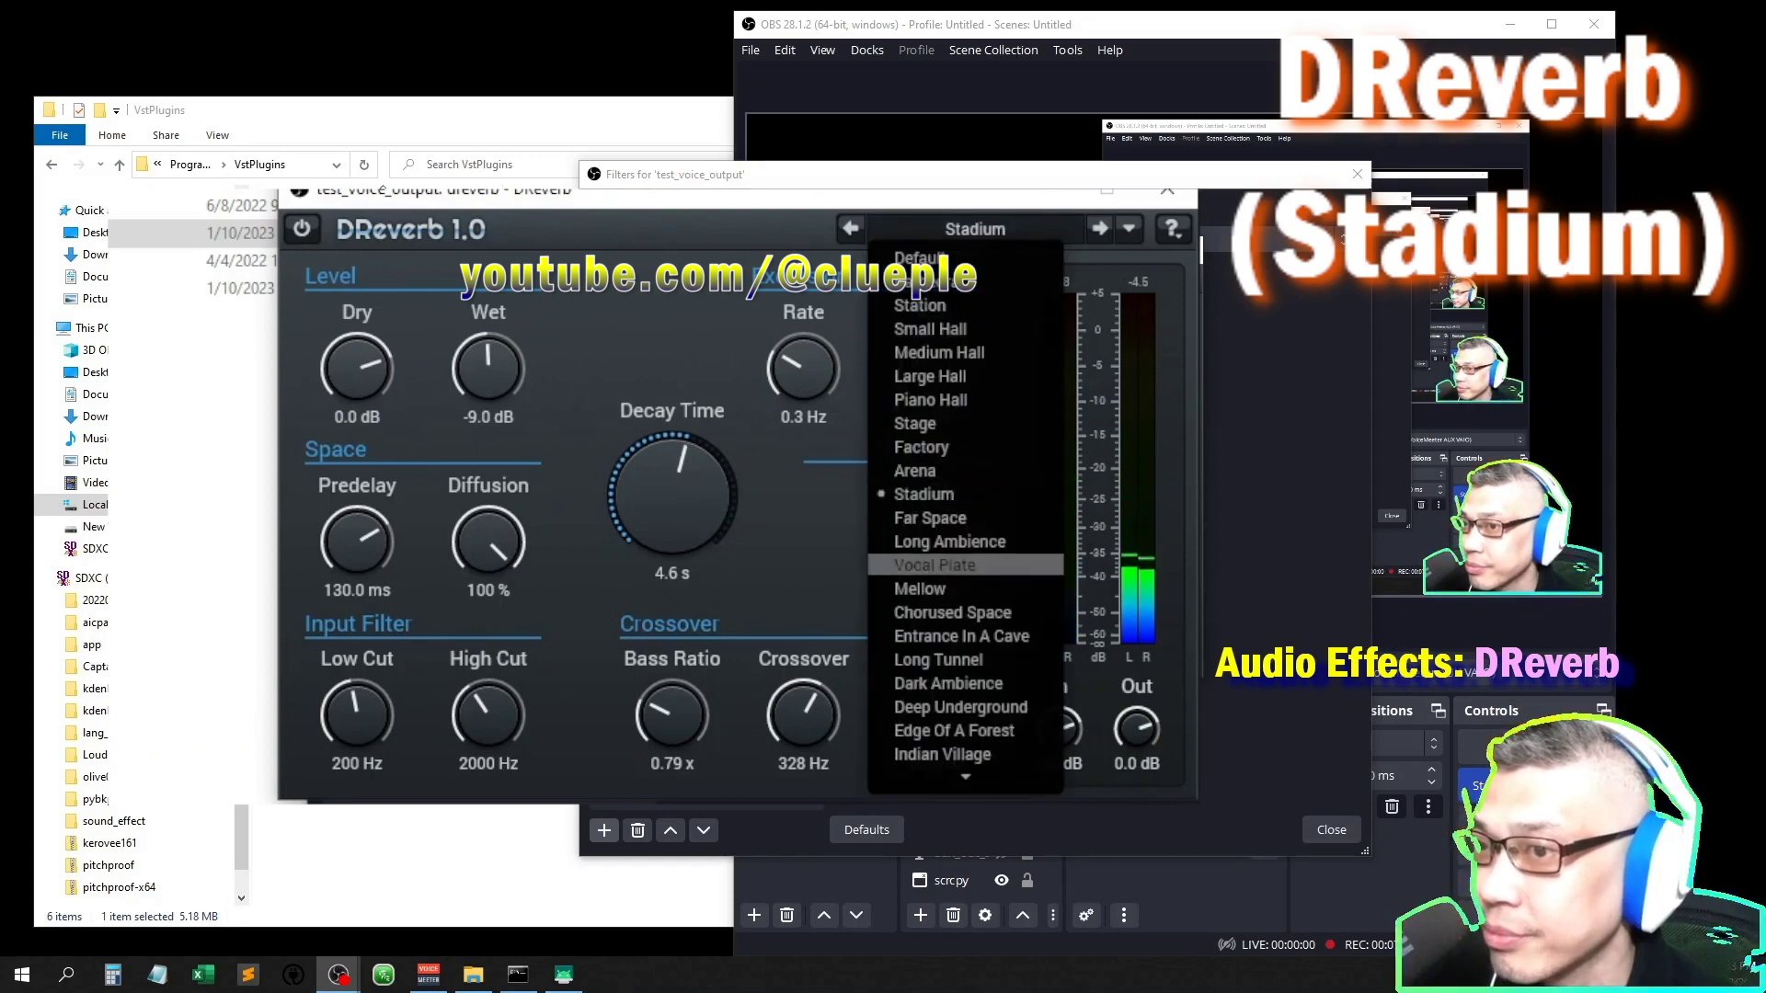
{"action": "left_click", "coordinate": [920, 517]}
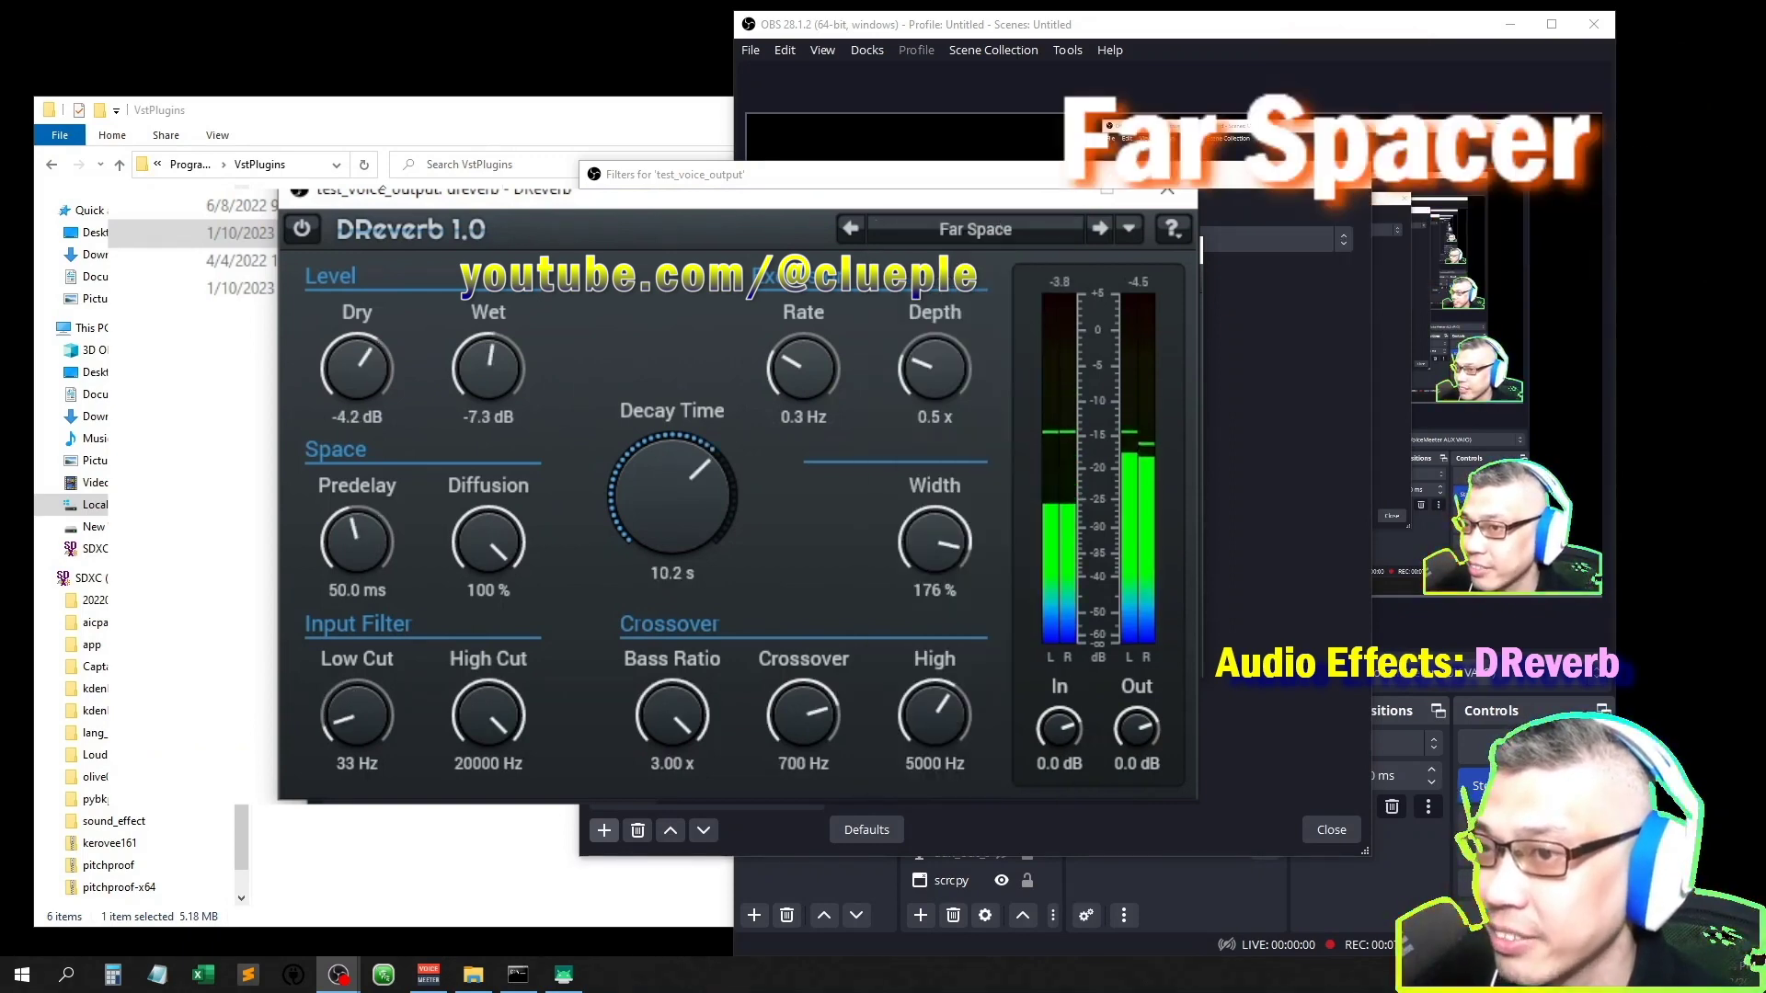
{"action": "left_click", "coordinate": [975, 229]}
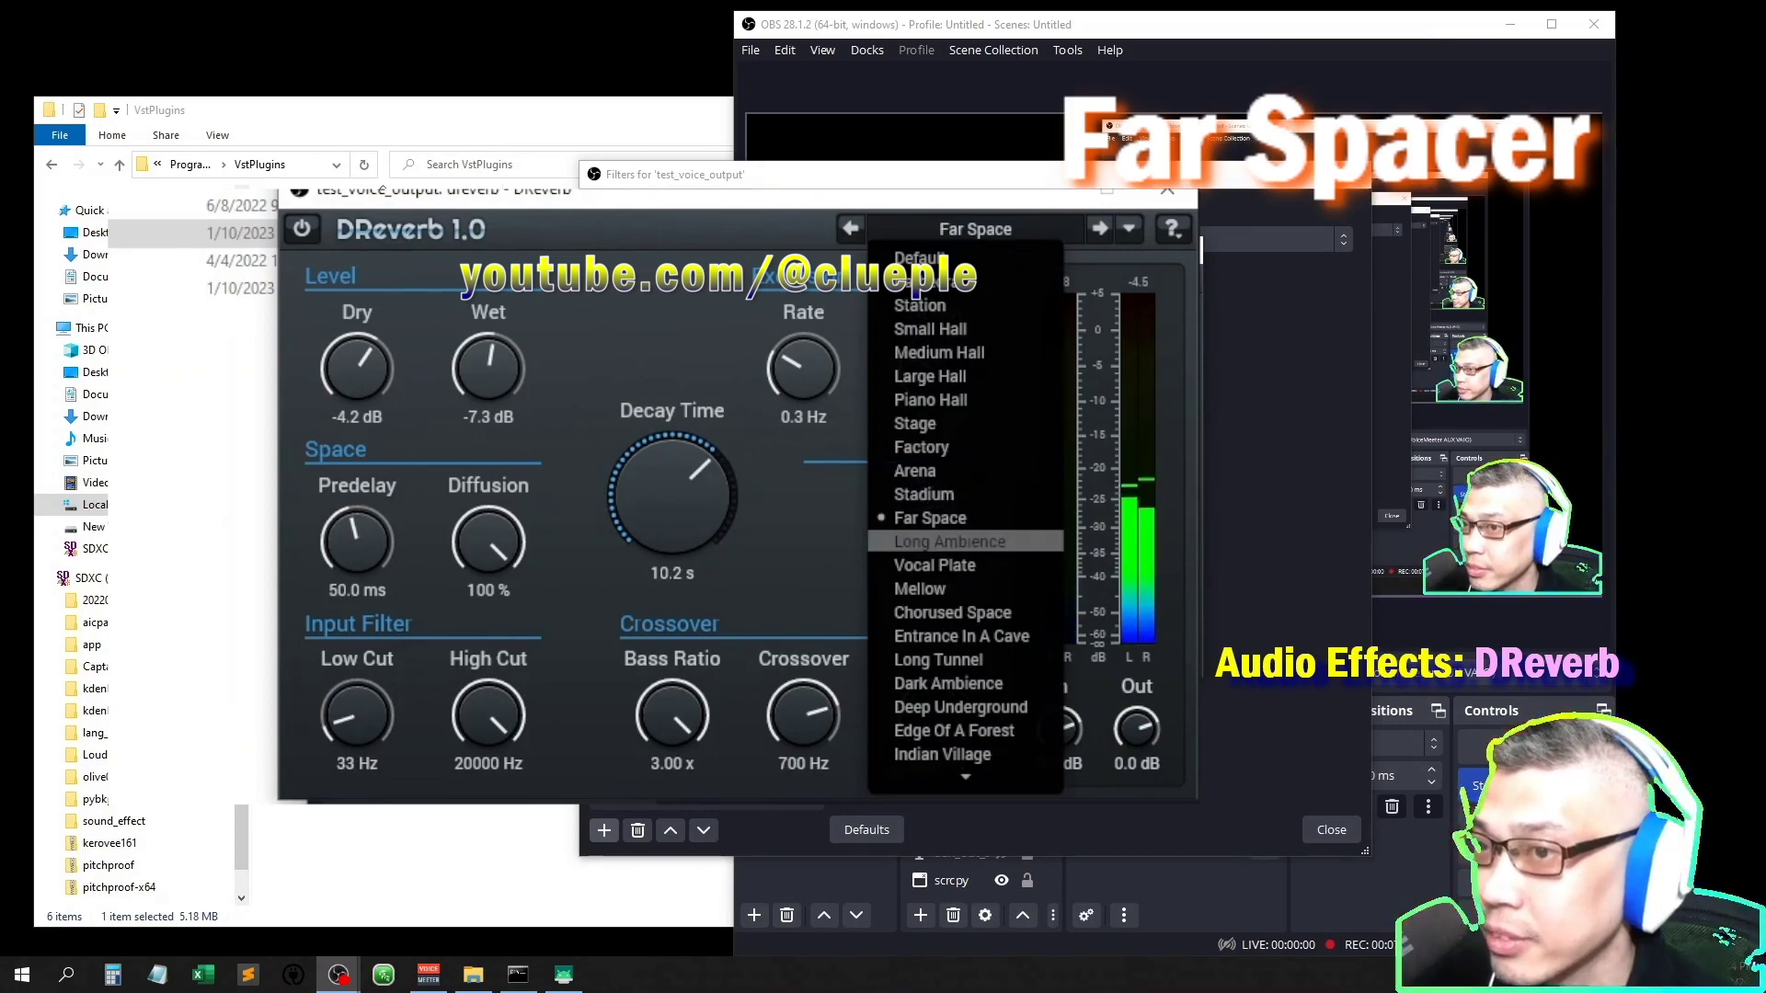
{"action": "left_click", "coordinate": [949, 541]}
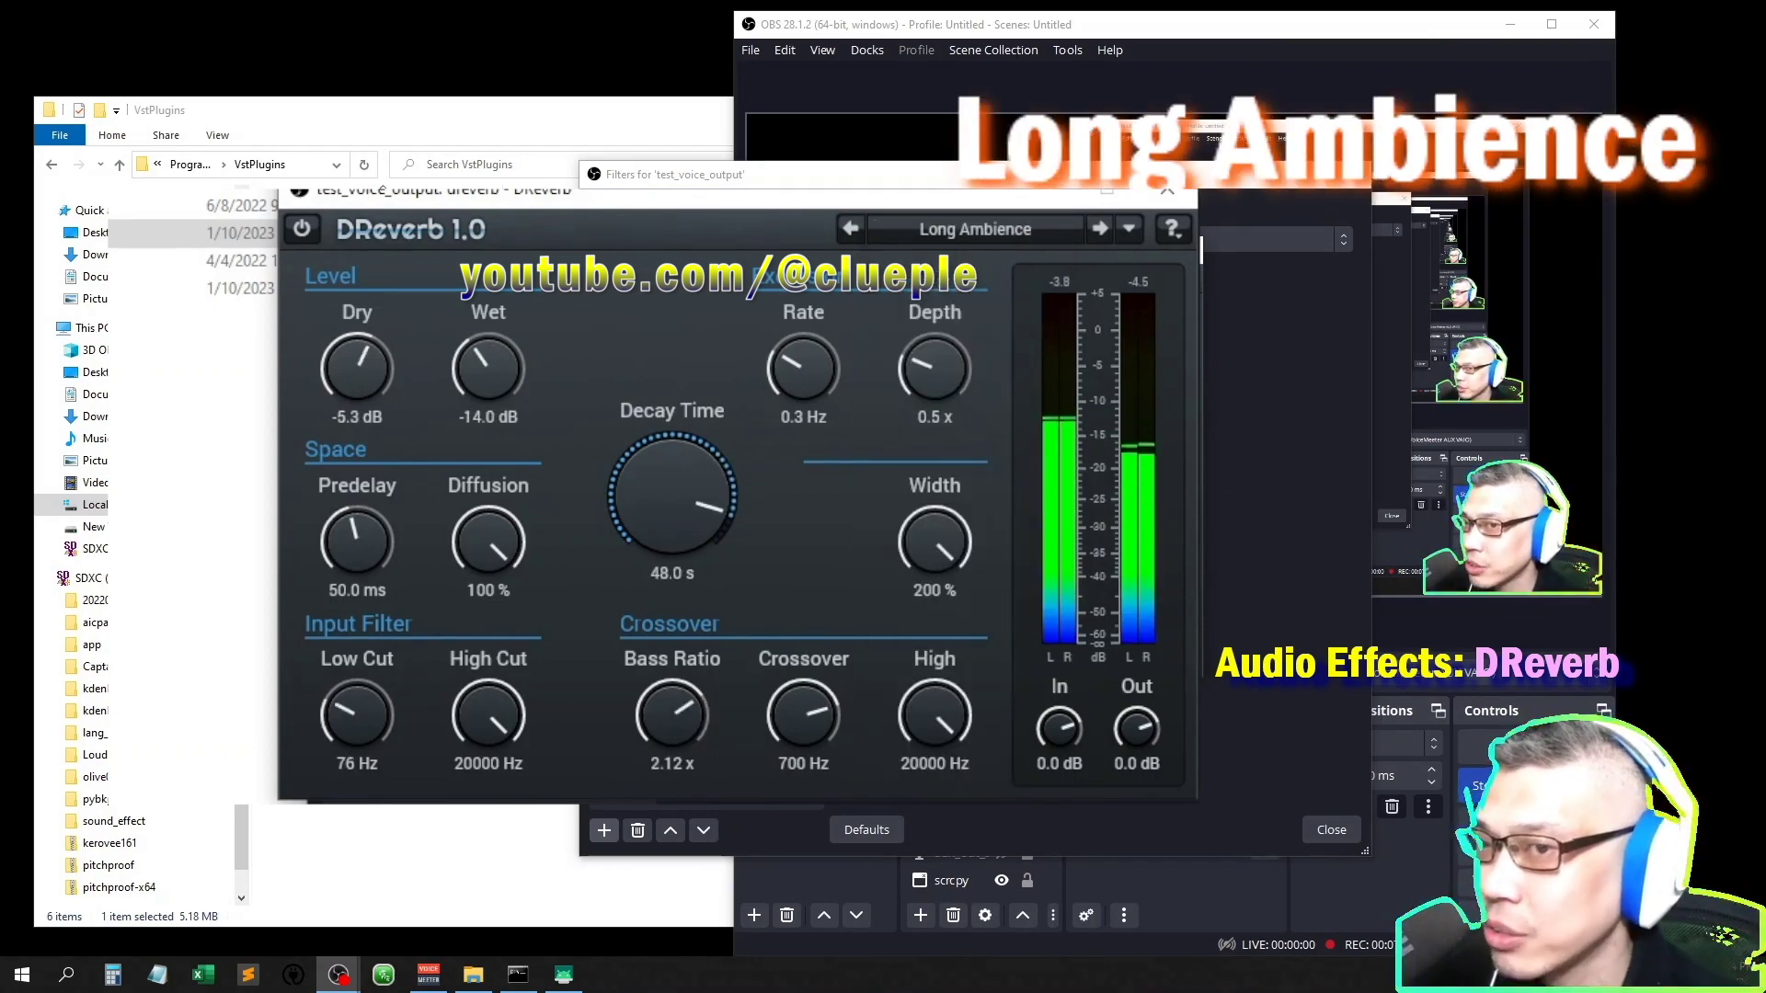
{"action": "left_click", "coordinate": [975, 229]}
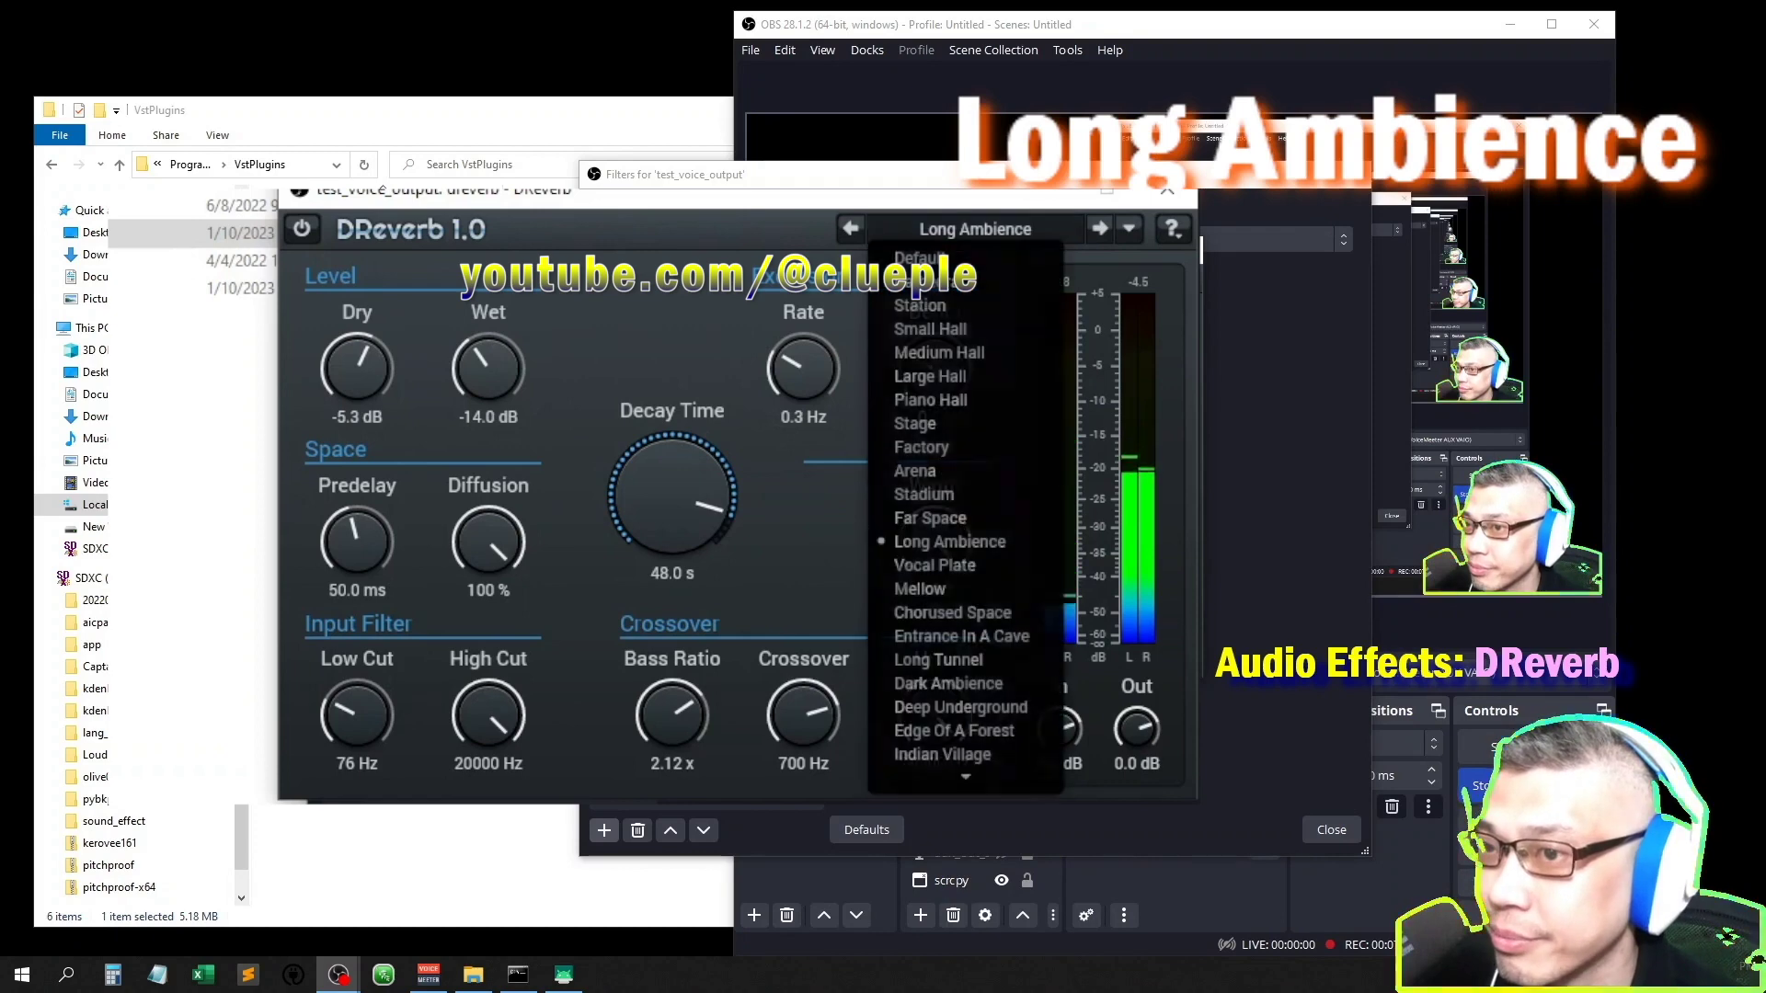
{"action": "left_click", "coordinate": [962, 562]}
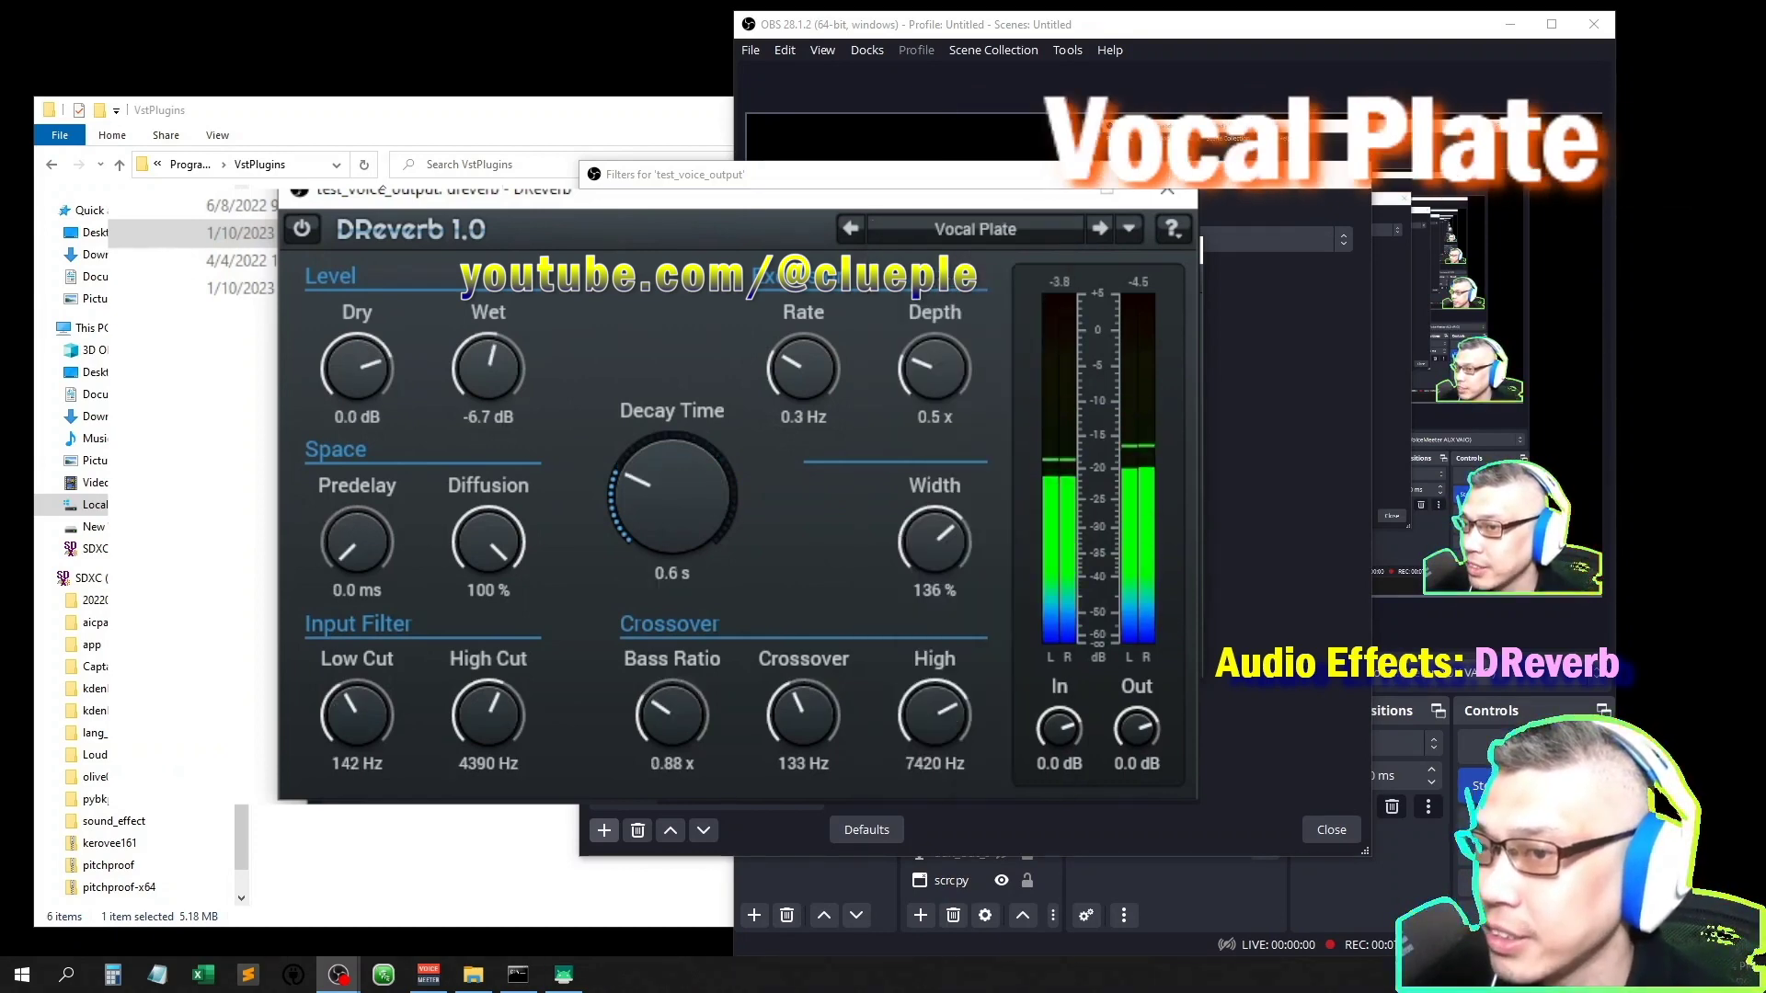
Try the Mellow, Chorused Space and Entrance In A Cave presets in turn in DReverb.
{"action": "left_click", "coordinate": [975, 229]}
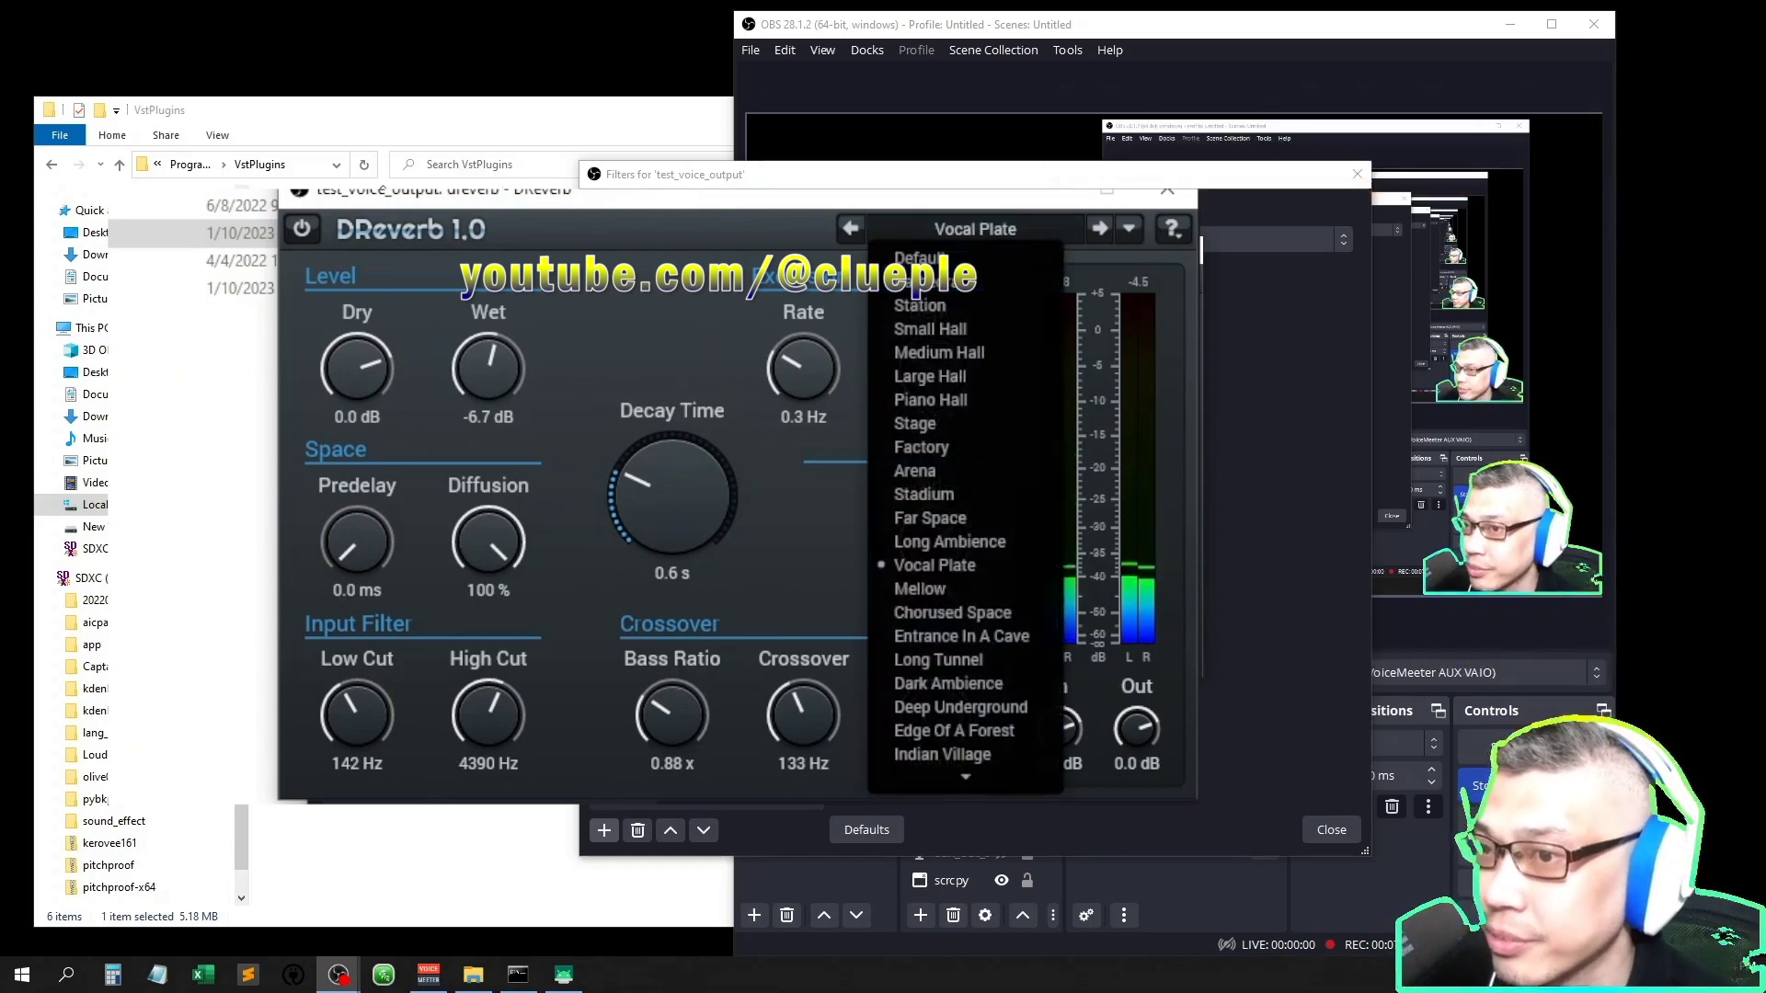
{"action": "left_click", "coordinate": [961, 588]}
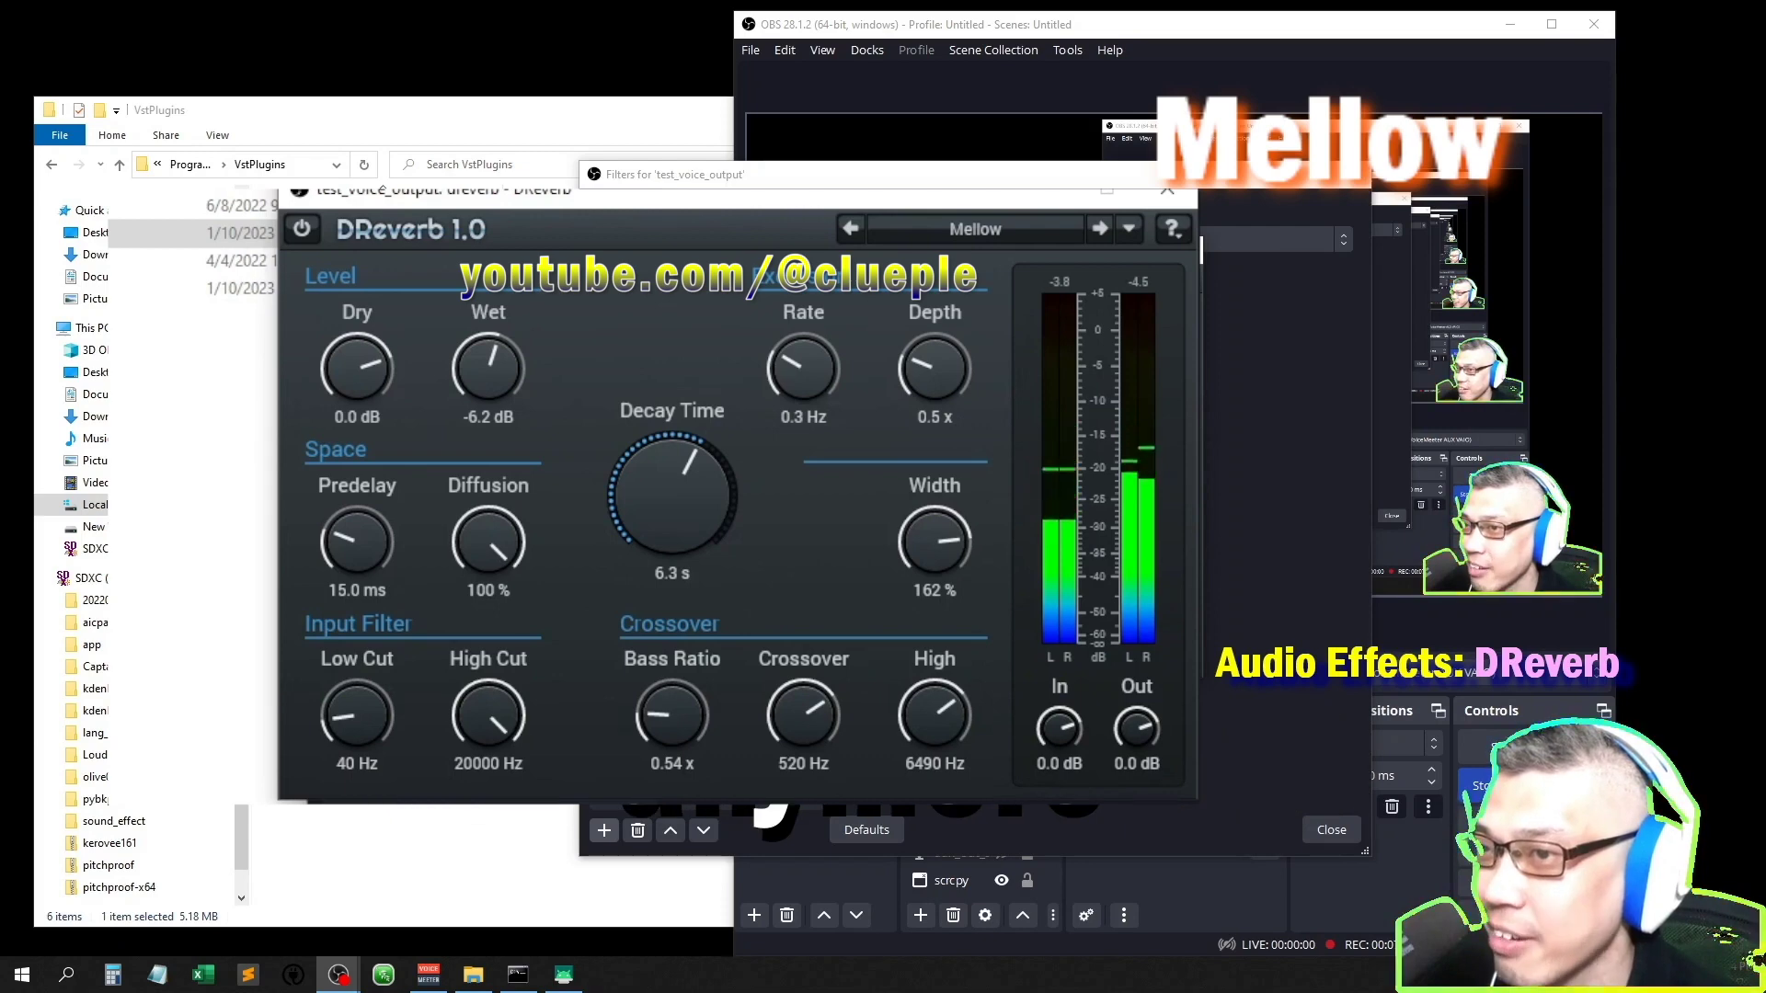
{"action": "left_click", "coordinate": [975, 229]}
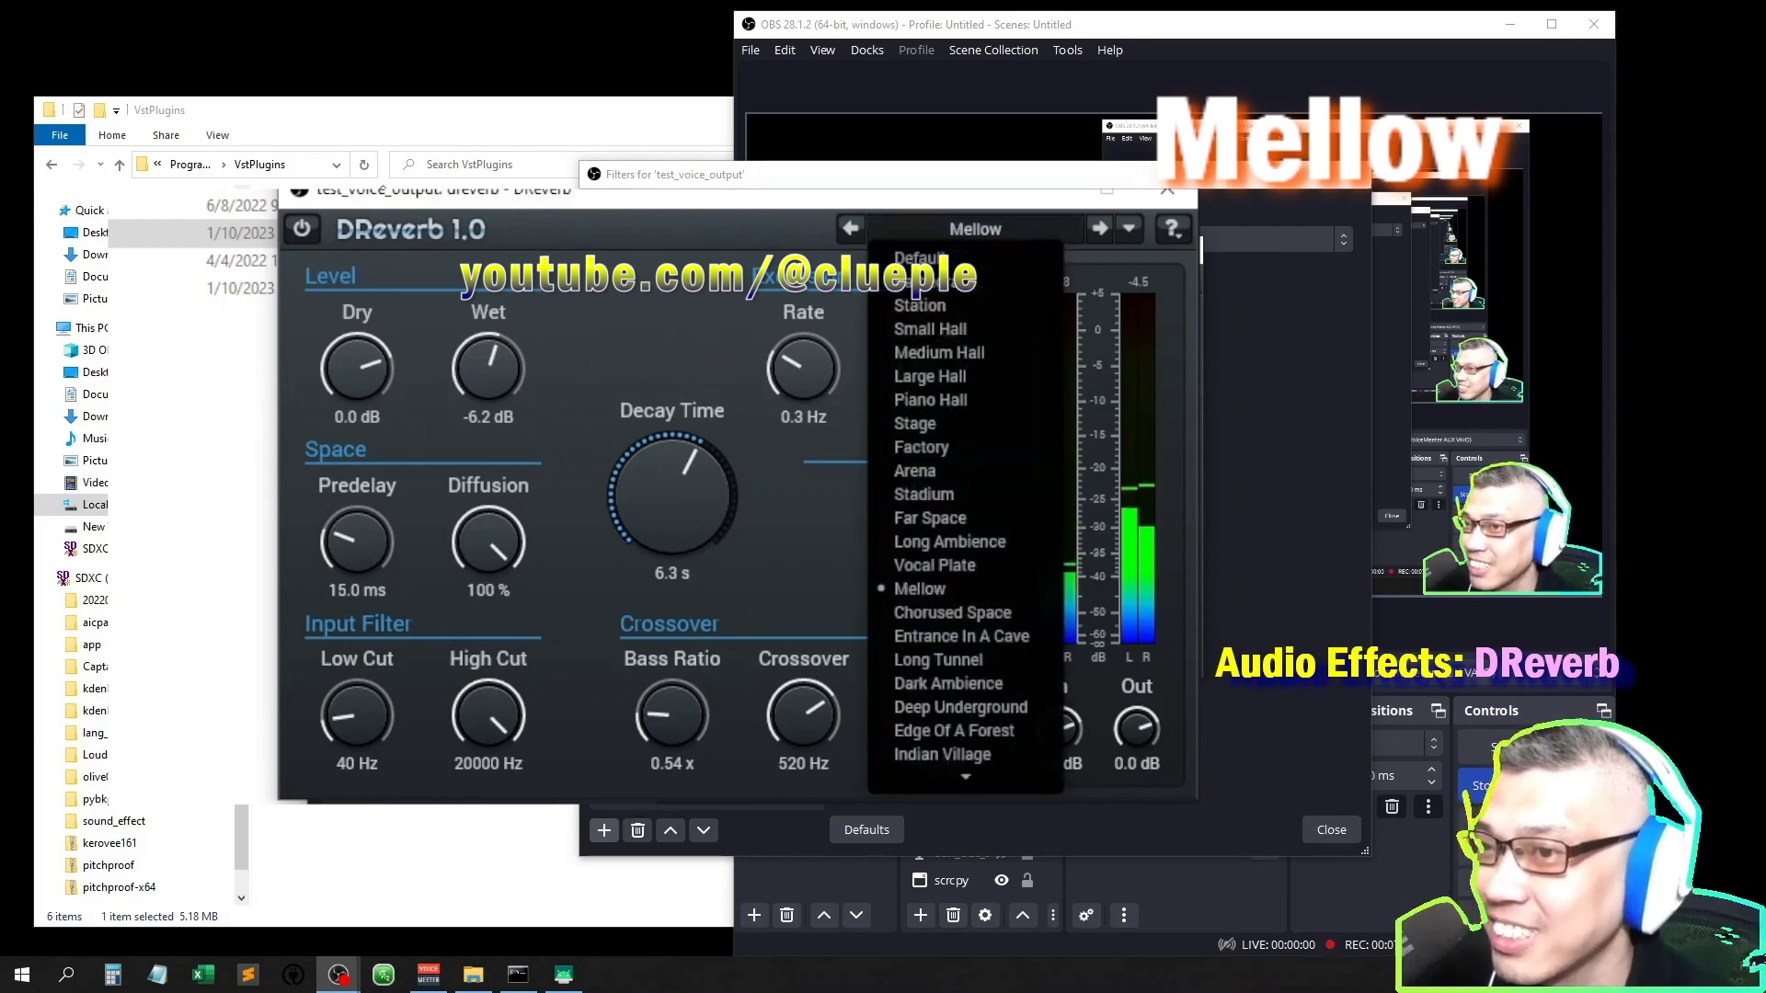
{"action": "left_click", "coordinate": [952, 613]}
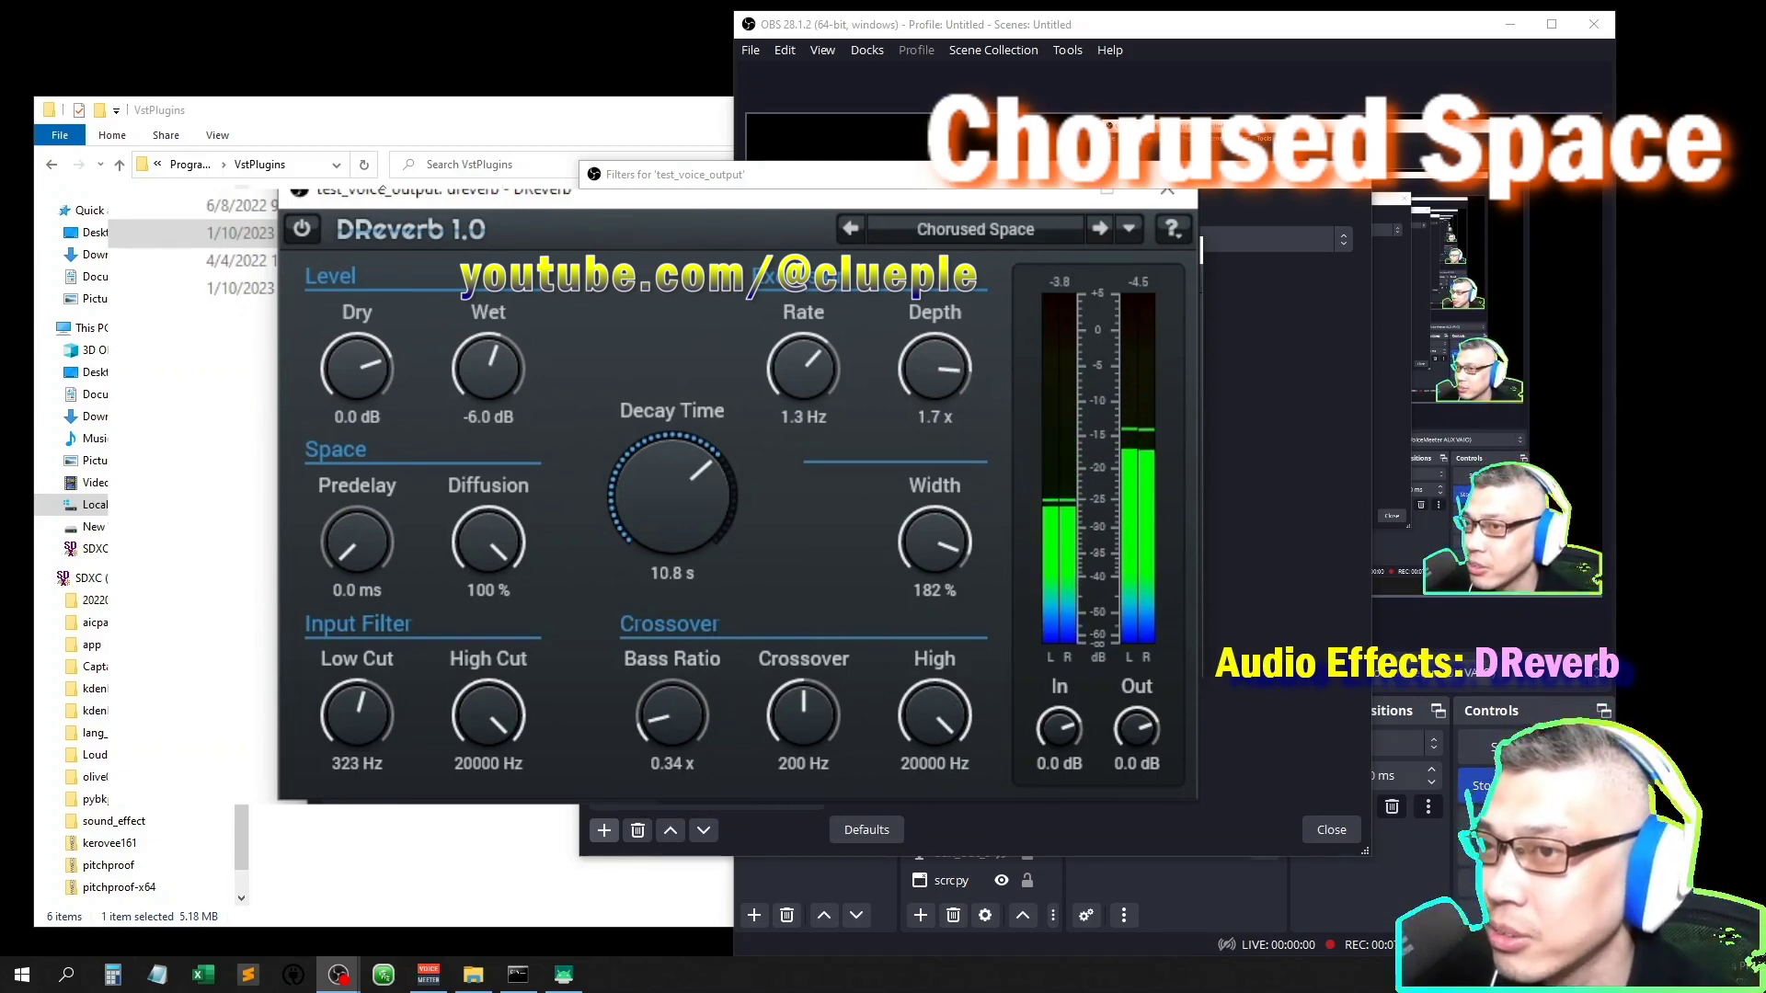
{"action": "left_click", "coordinate": [975, 229]}
{"action": "left_click", "coordinate": [968, 636]}
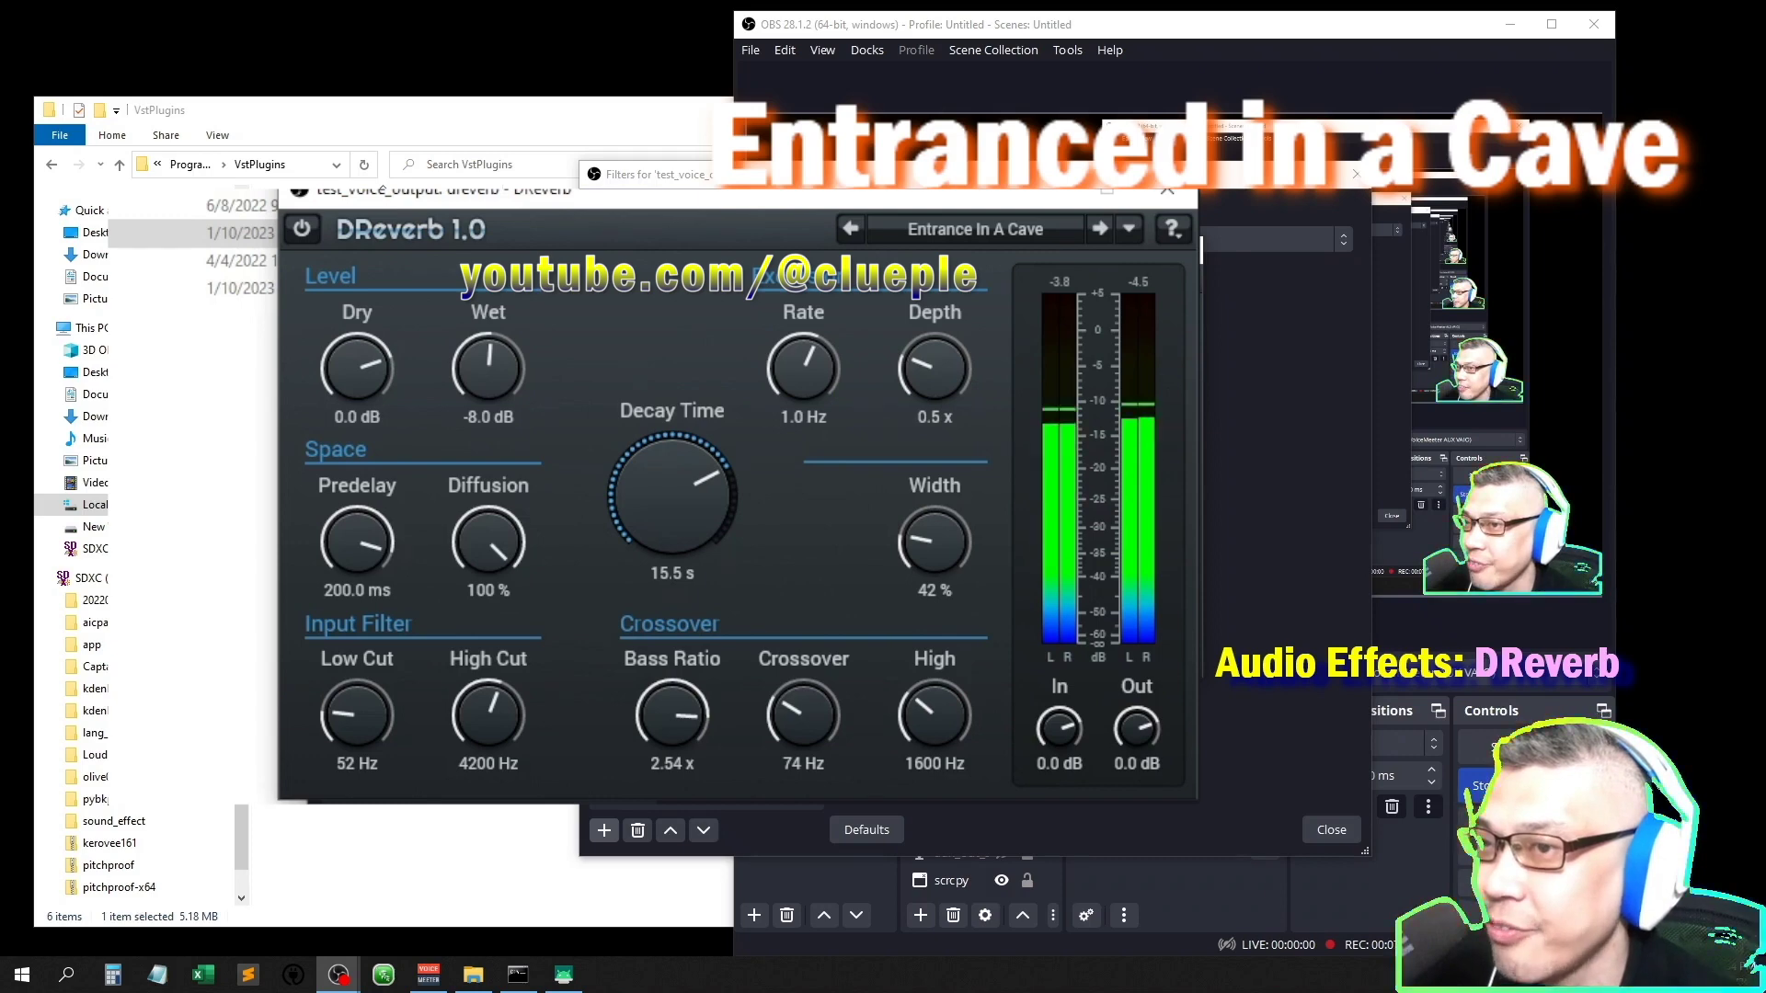
Audition the Long Tunnel, Dark Ambience and Deep Underground reverb presets one after another.
{"action": "left_click", "coordinate": [1128, 229]}
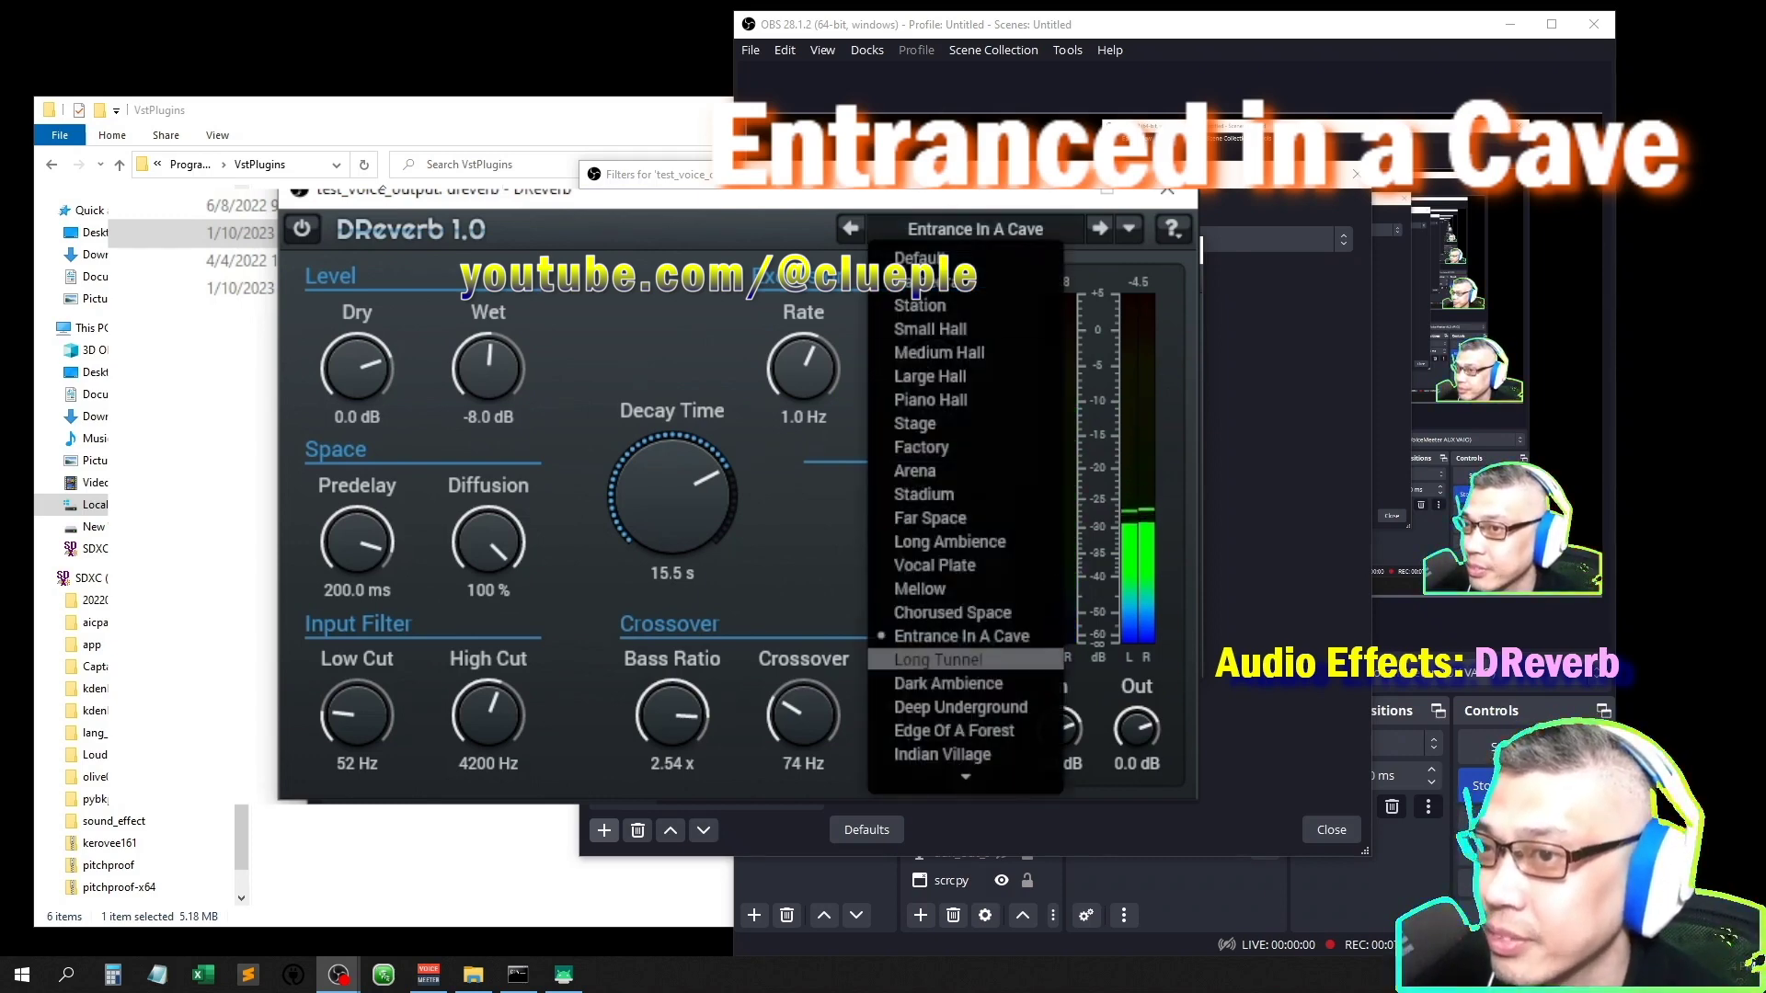
{"action": "left_click", "coordinate": [966, 659]}
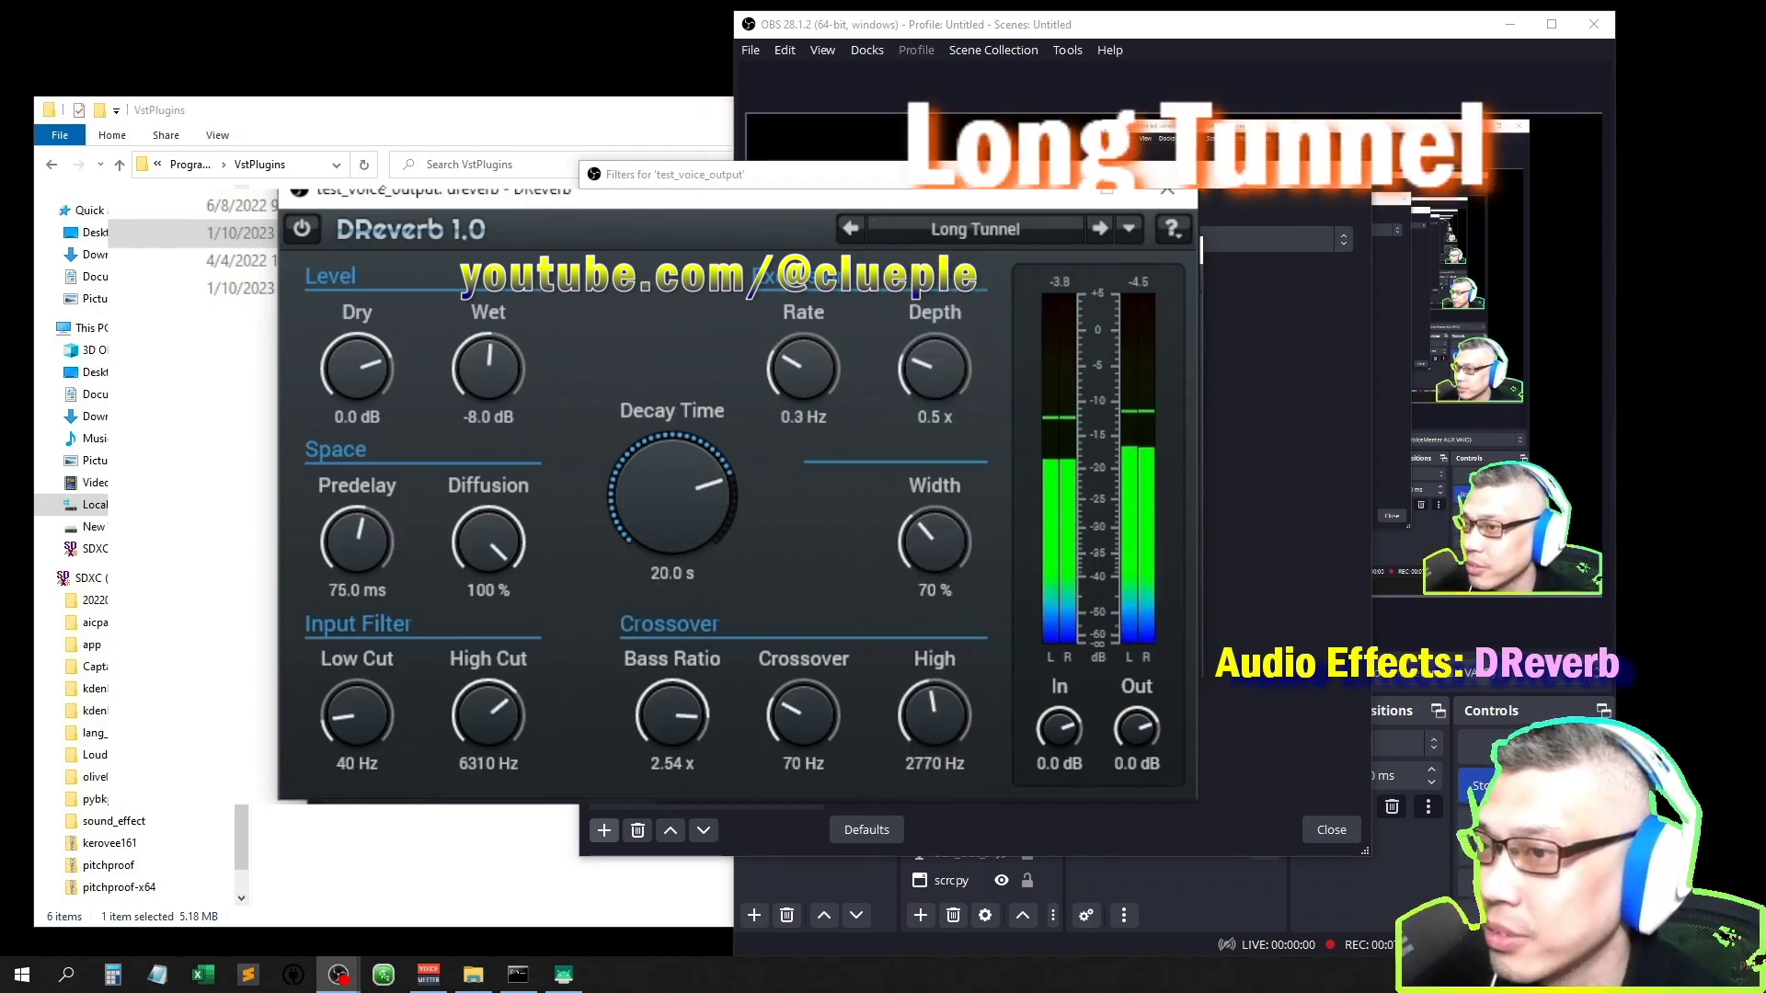
{"action": "left_click", "coordinate": [1129, 229]}
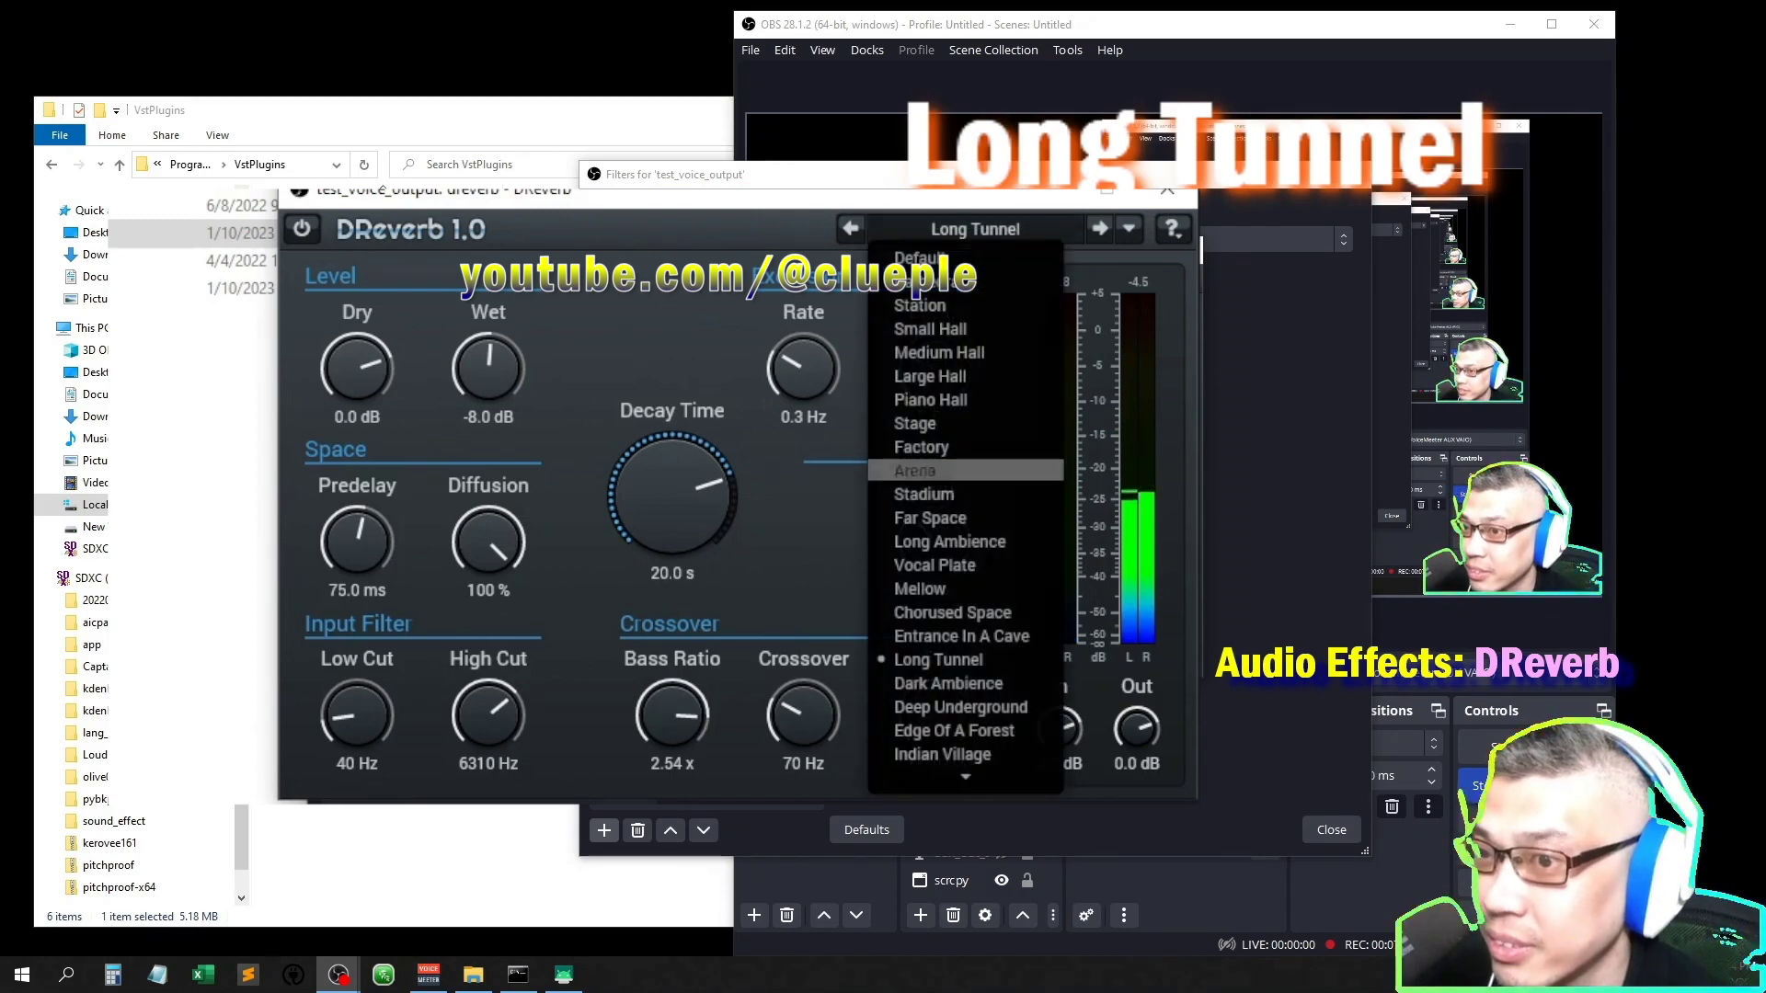
{"action": "left_click", "coordinate": [947, 683]}
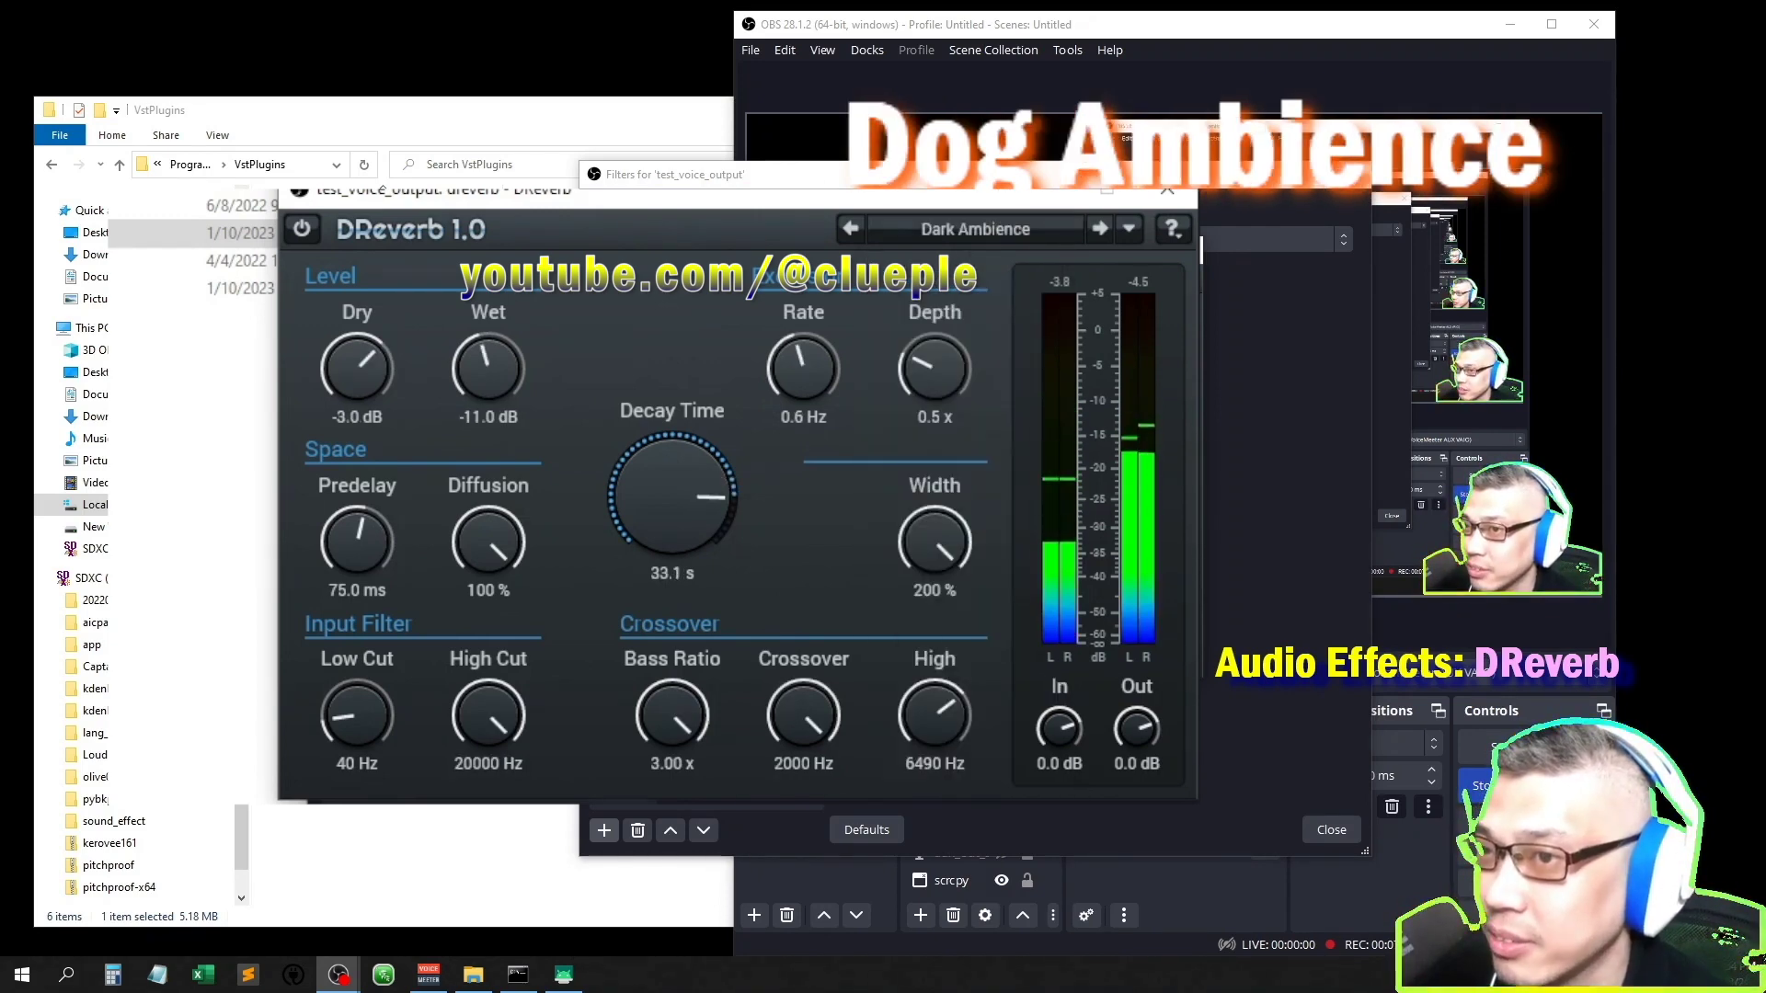
{"action": "left_click", "coordinate": [976, 229]}
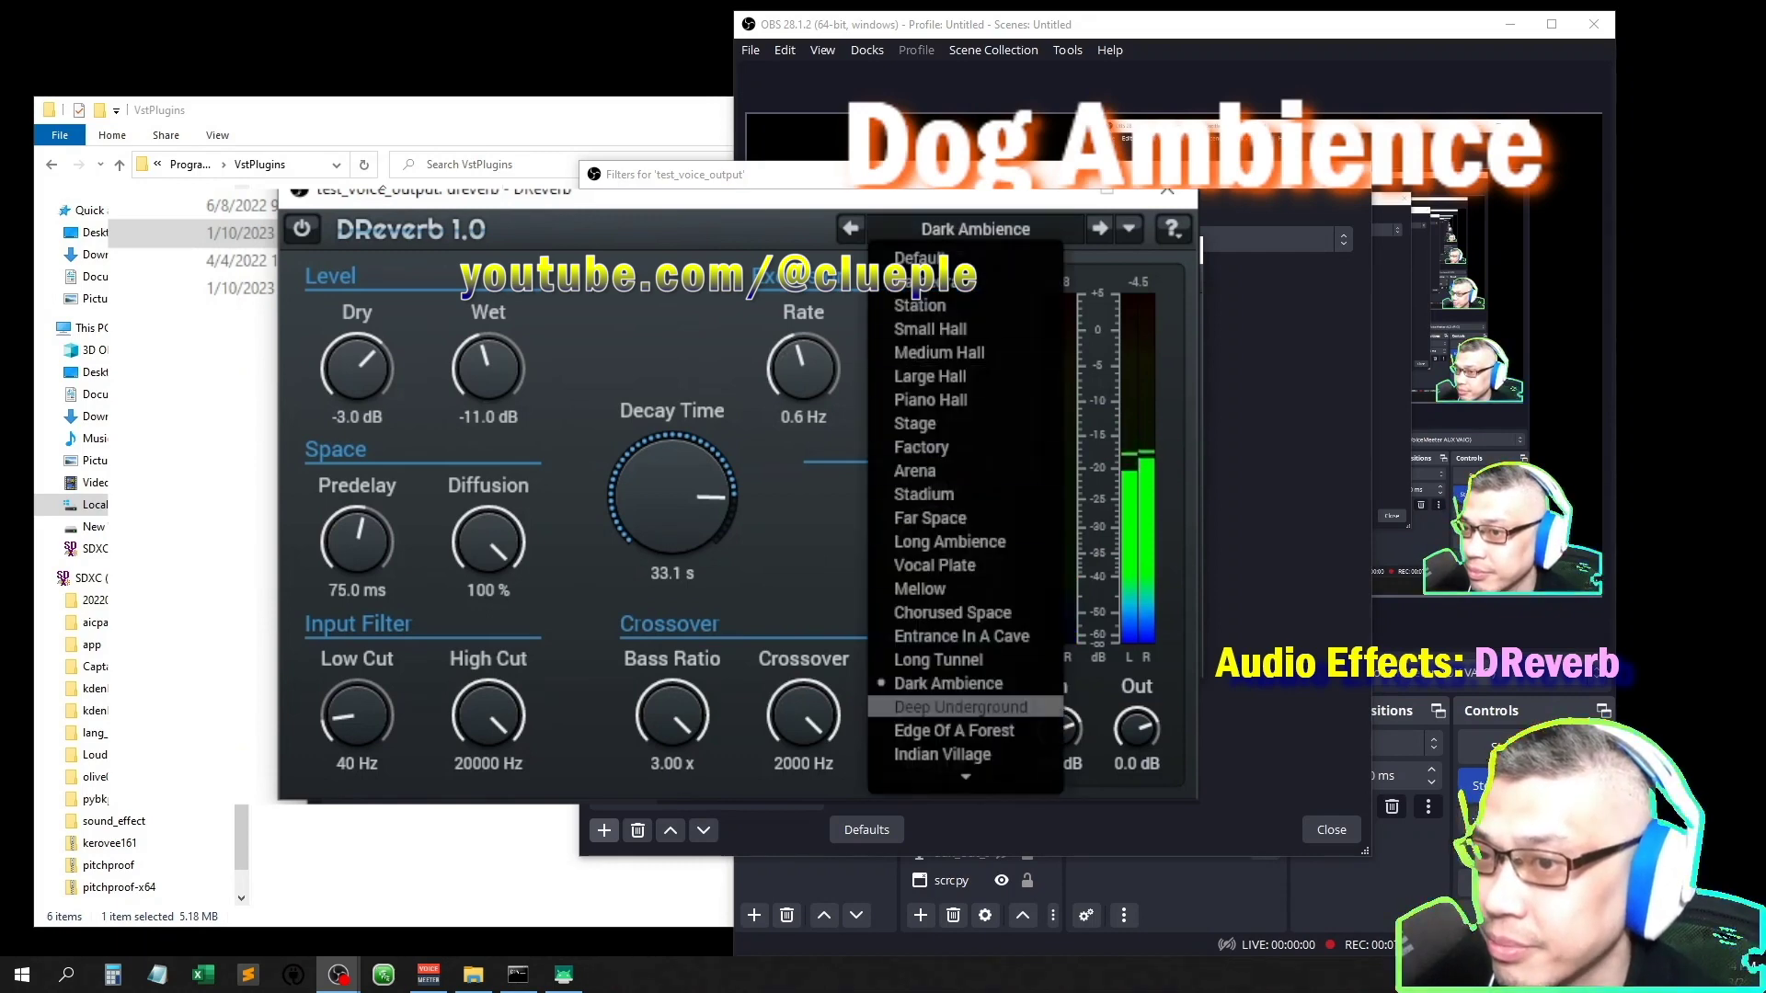
{"action": "left_click", "coordinate": [960, 706]}
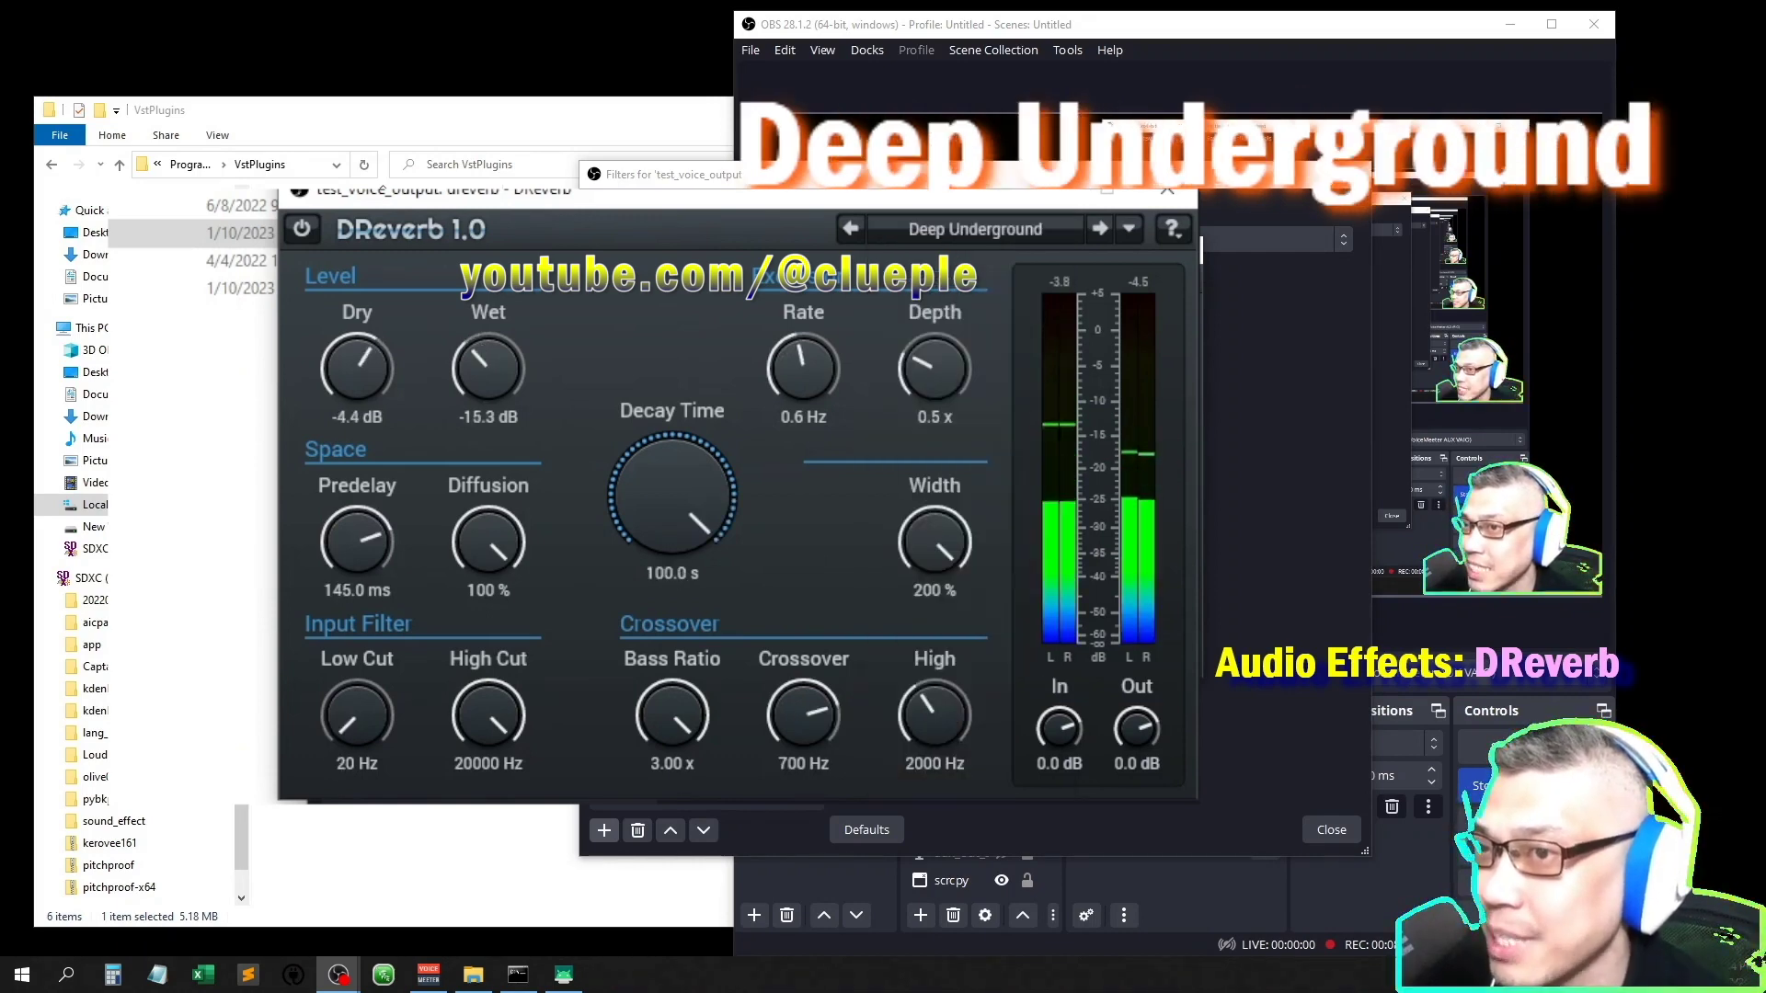
Switch DReverb through the Edge Of A Forest, Indian Village and Single Echo presets to try each one.
{"action": "left_click", "coordinate": [1129, 229]}
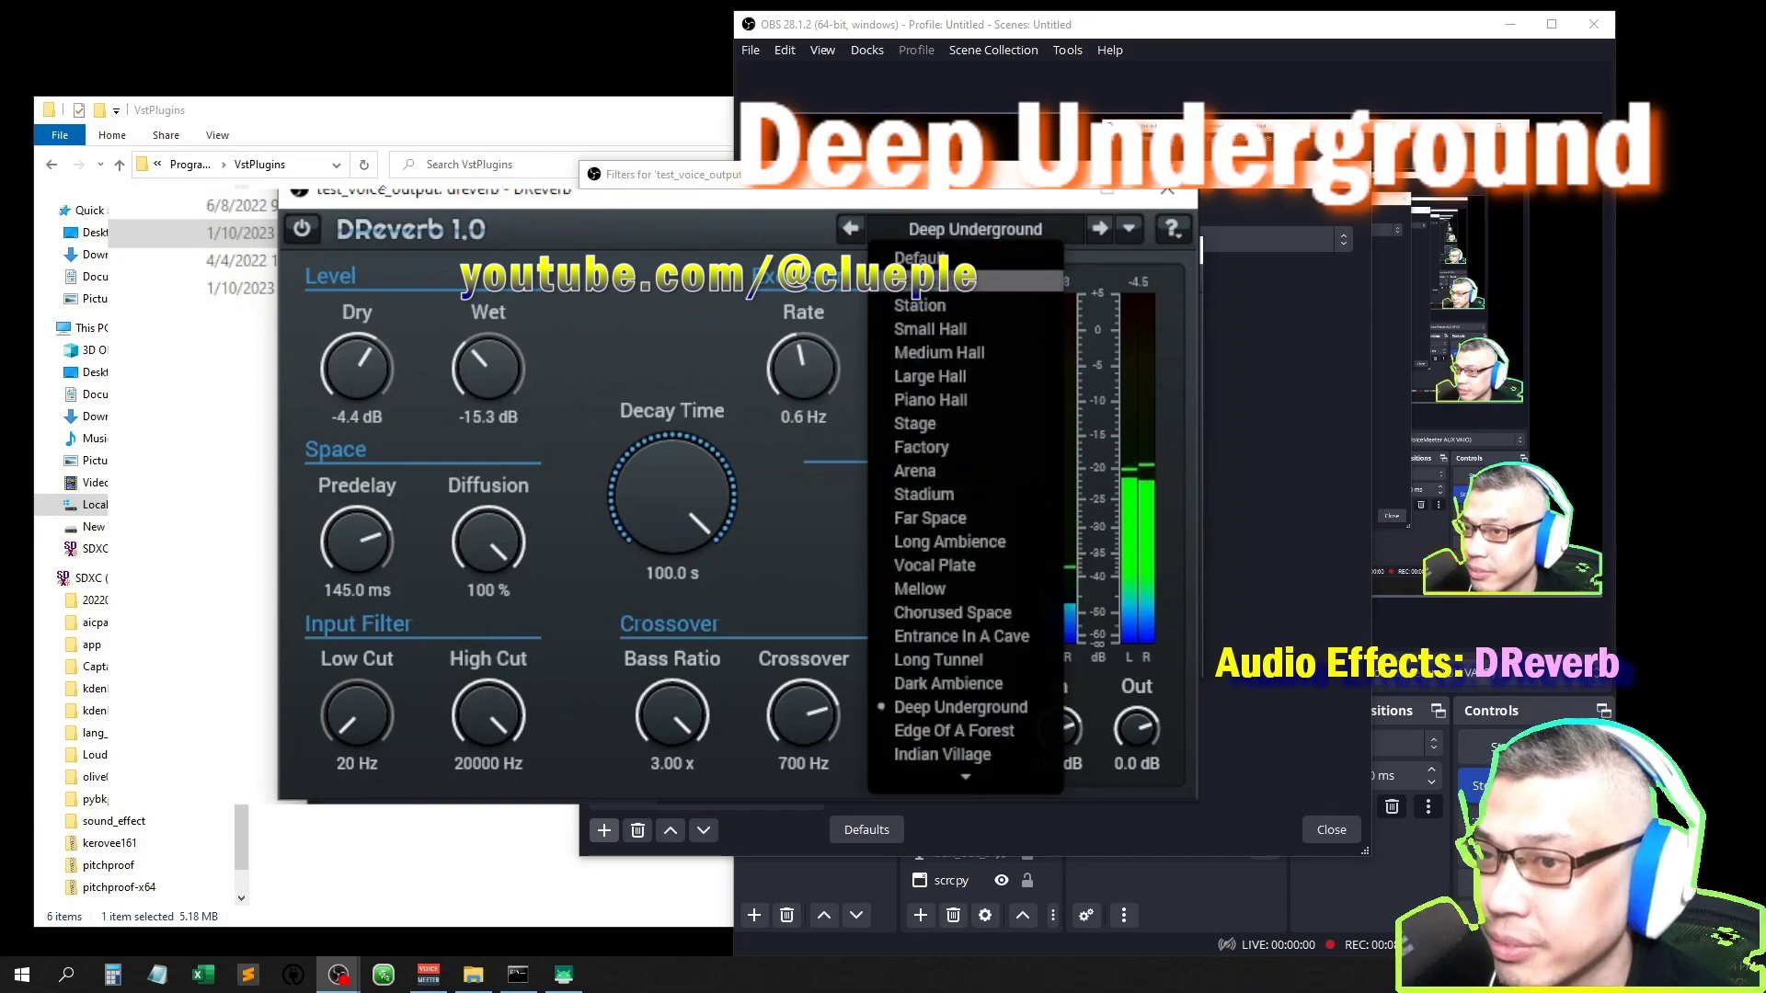
{"action": "left_click", "coordinate": [960, 728]}
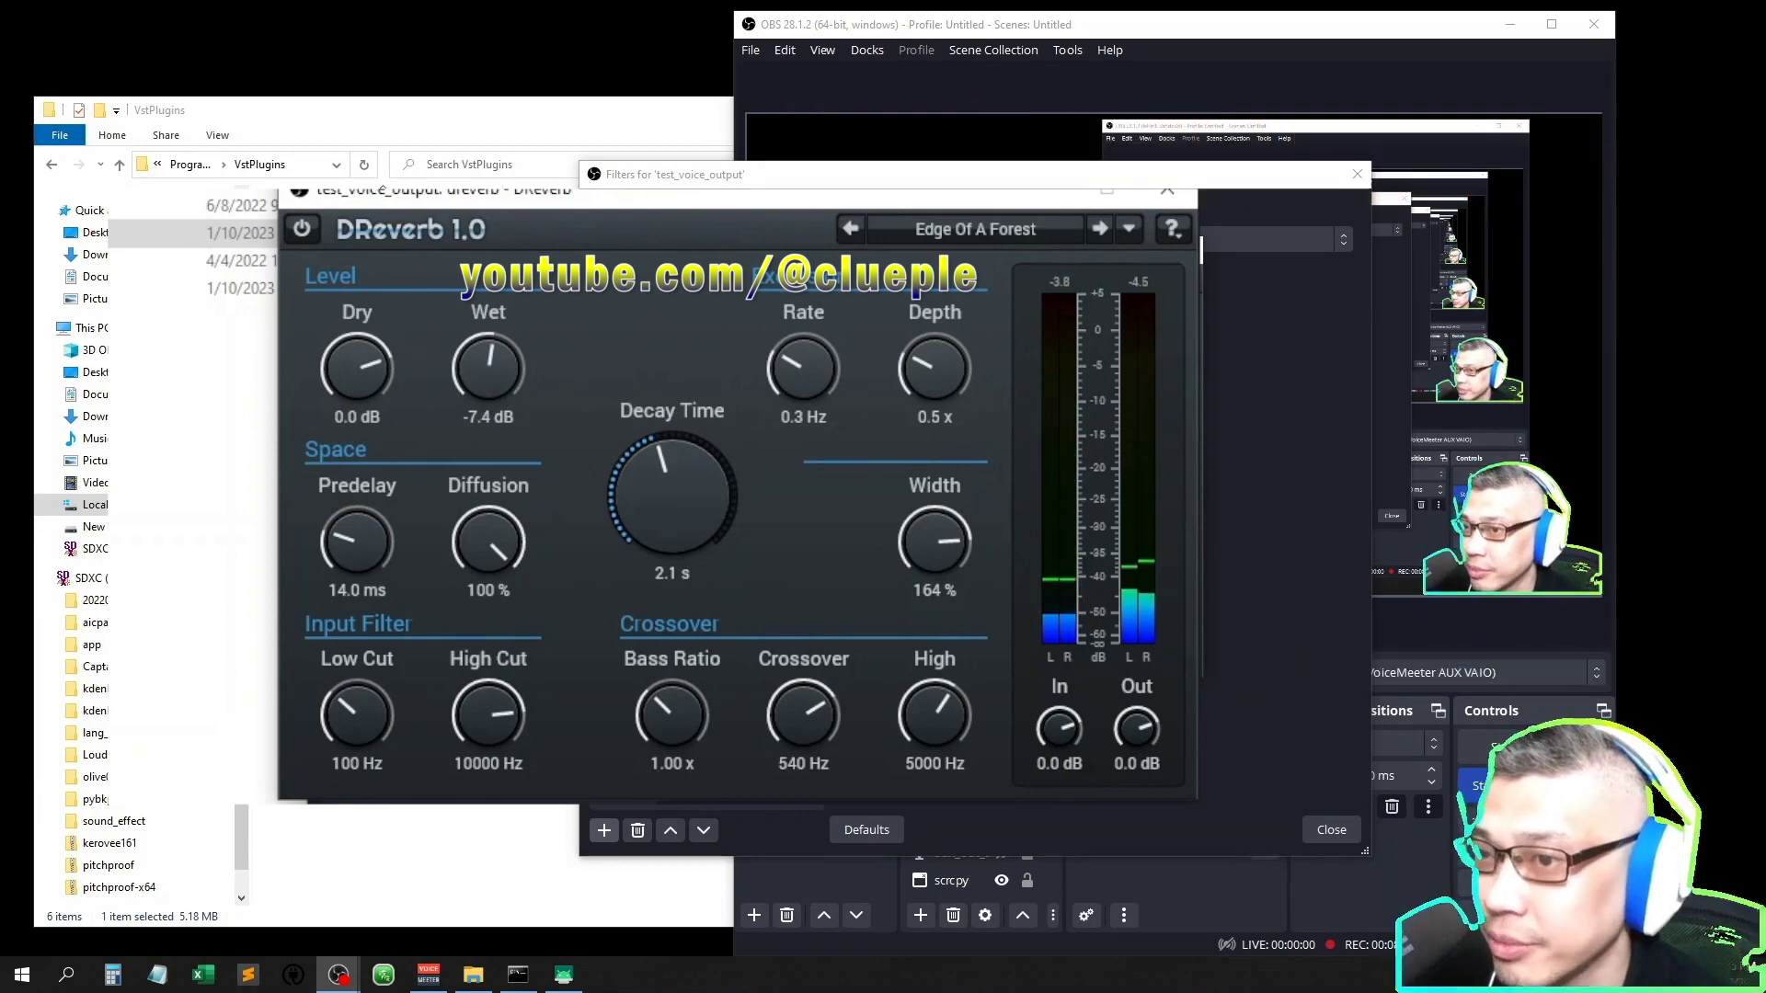
{"action": "left_click", "coordinate": [1129, 229]}
{"action": "left_click", "coordinate": [960, 752]}
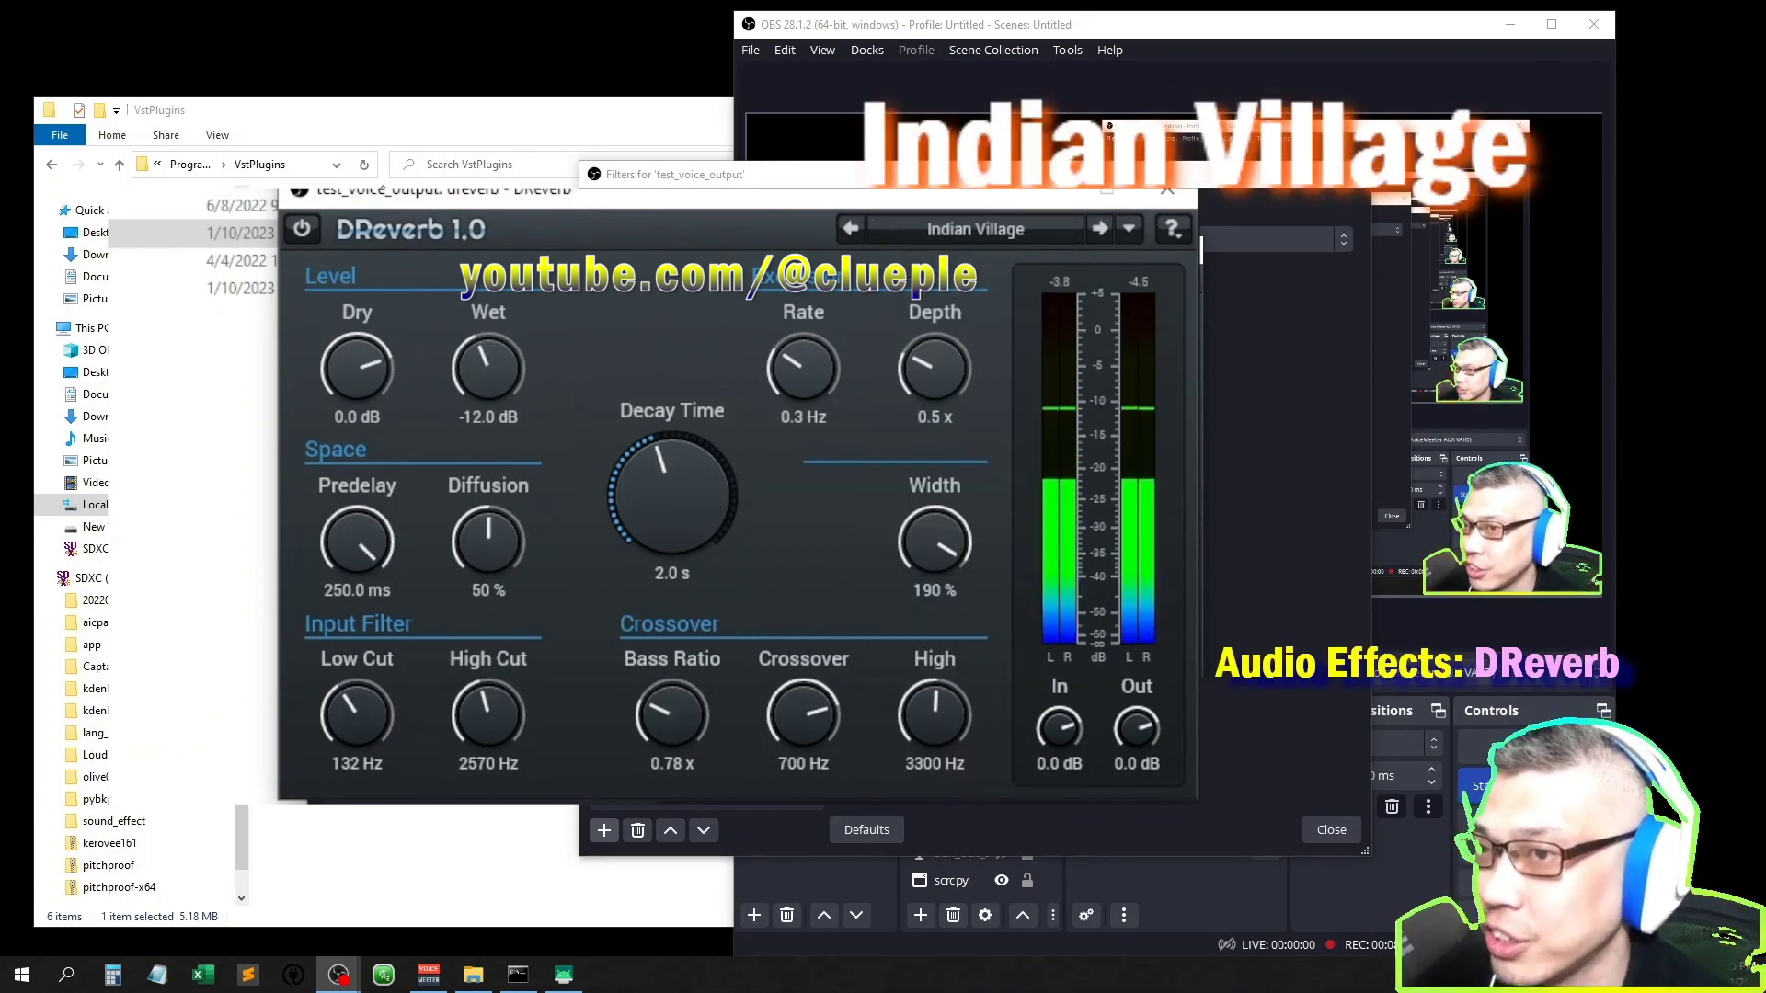
{"action": "left_click", "coordinate": [1128, 229]}
{"action": "scroll", "coordinate": [965, 515], "scroll_direction": "down", "scroll_amount": 3}
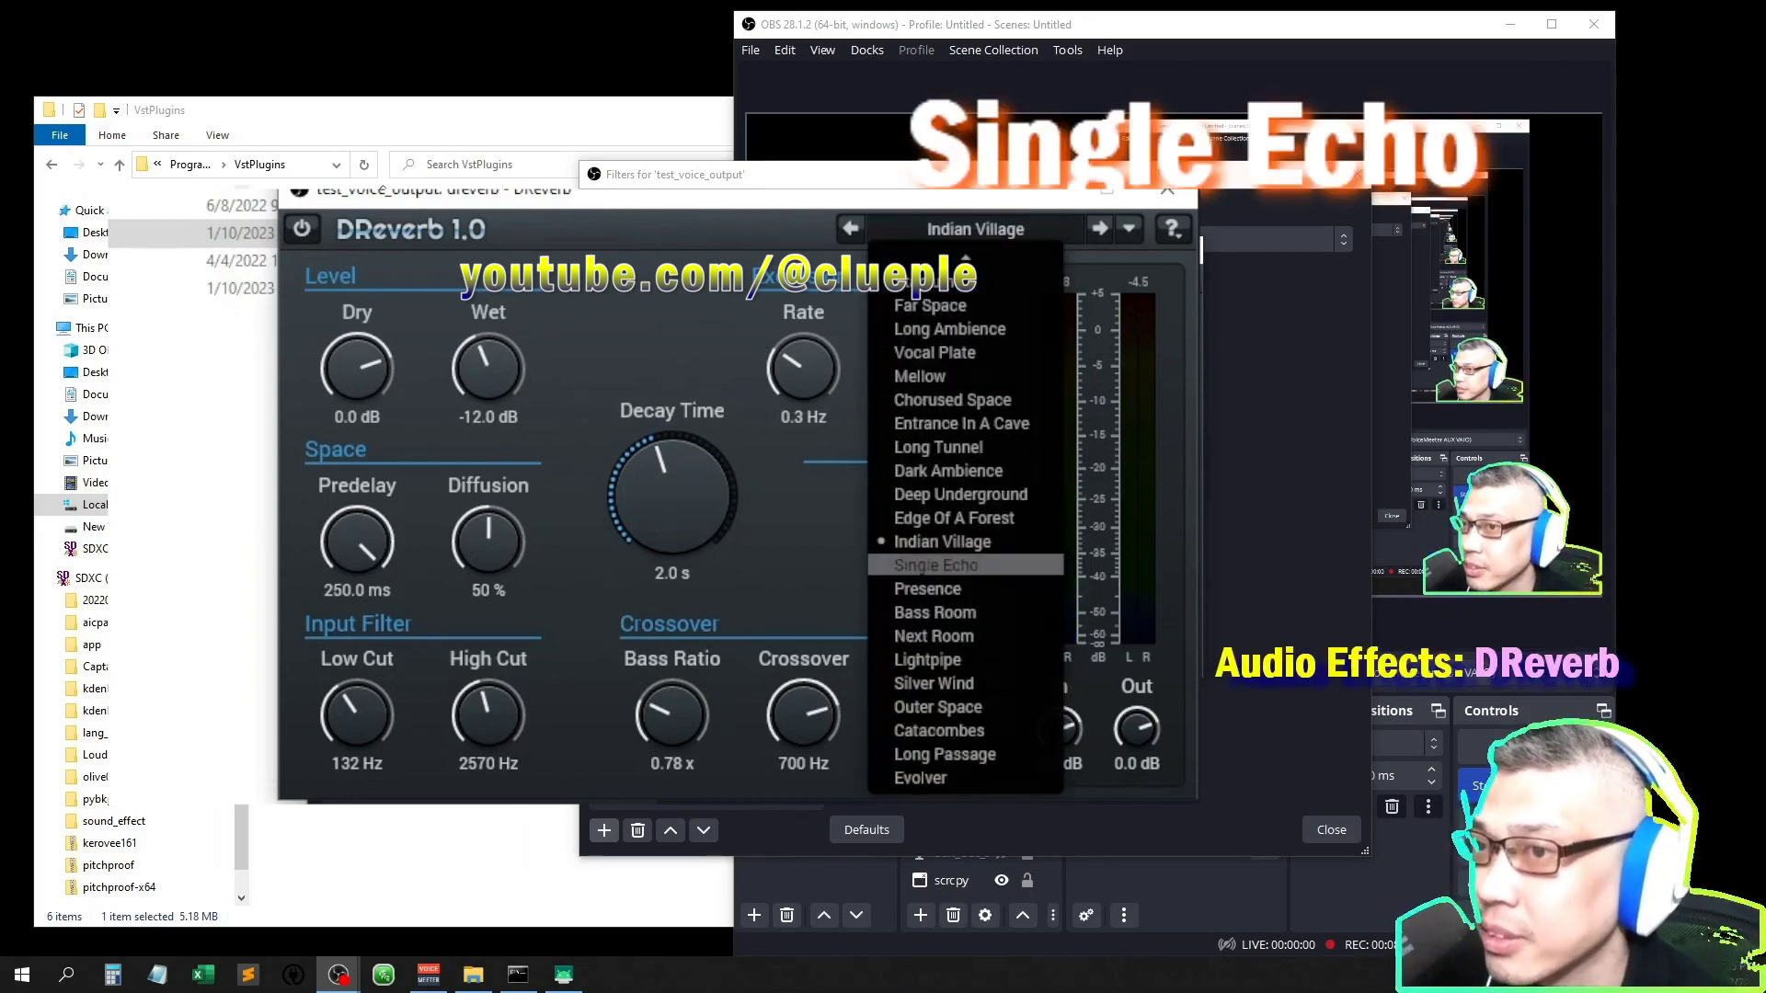
{"action": "left_click", "coordinate": [936, 565]}
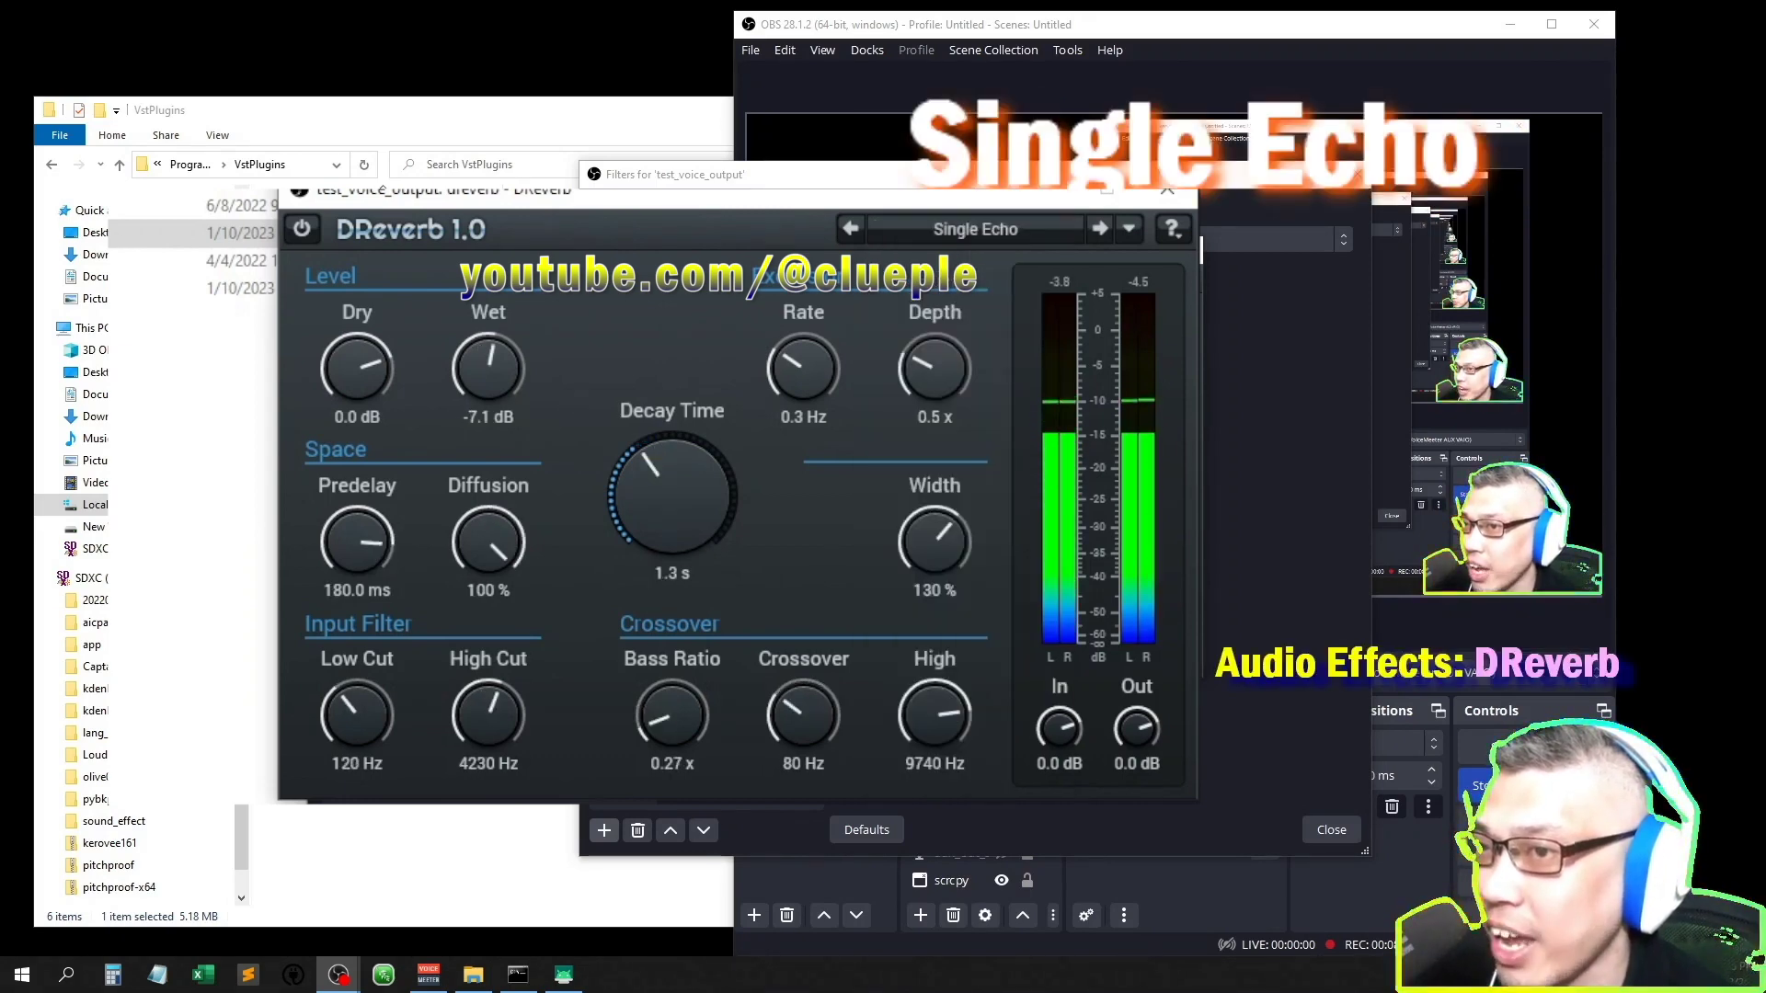
Switch DReverb through the Presence and Bass Room presets to try each on the voice.
{"action": "left_click", "coordinate": [1128, 229]}
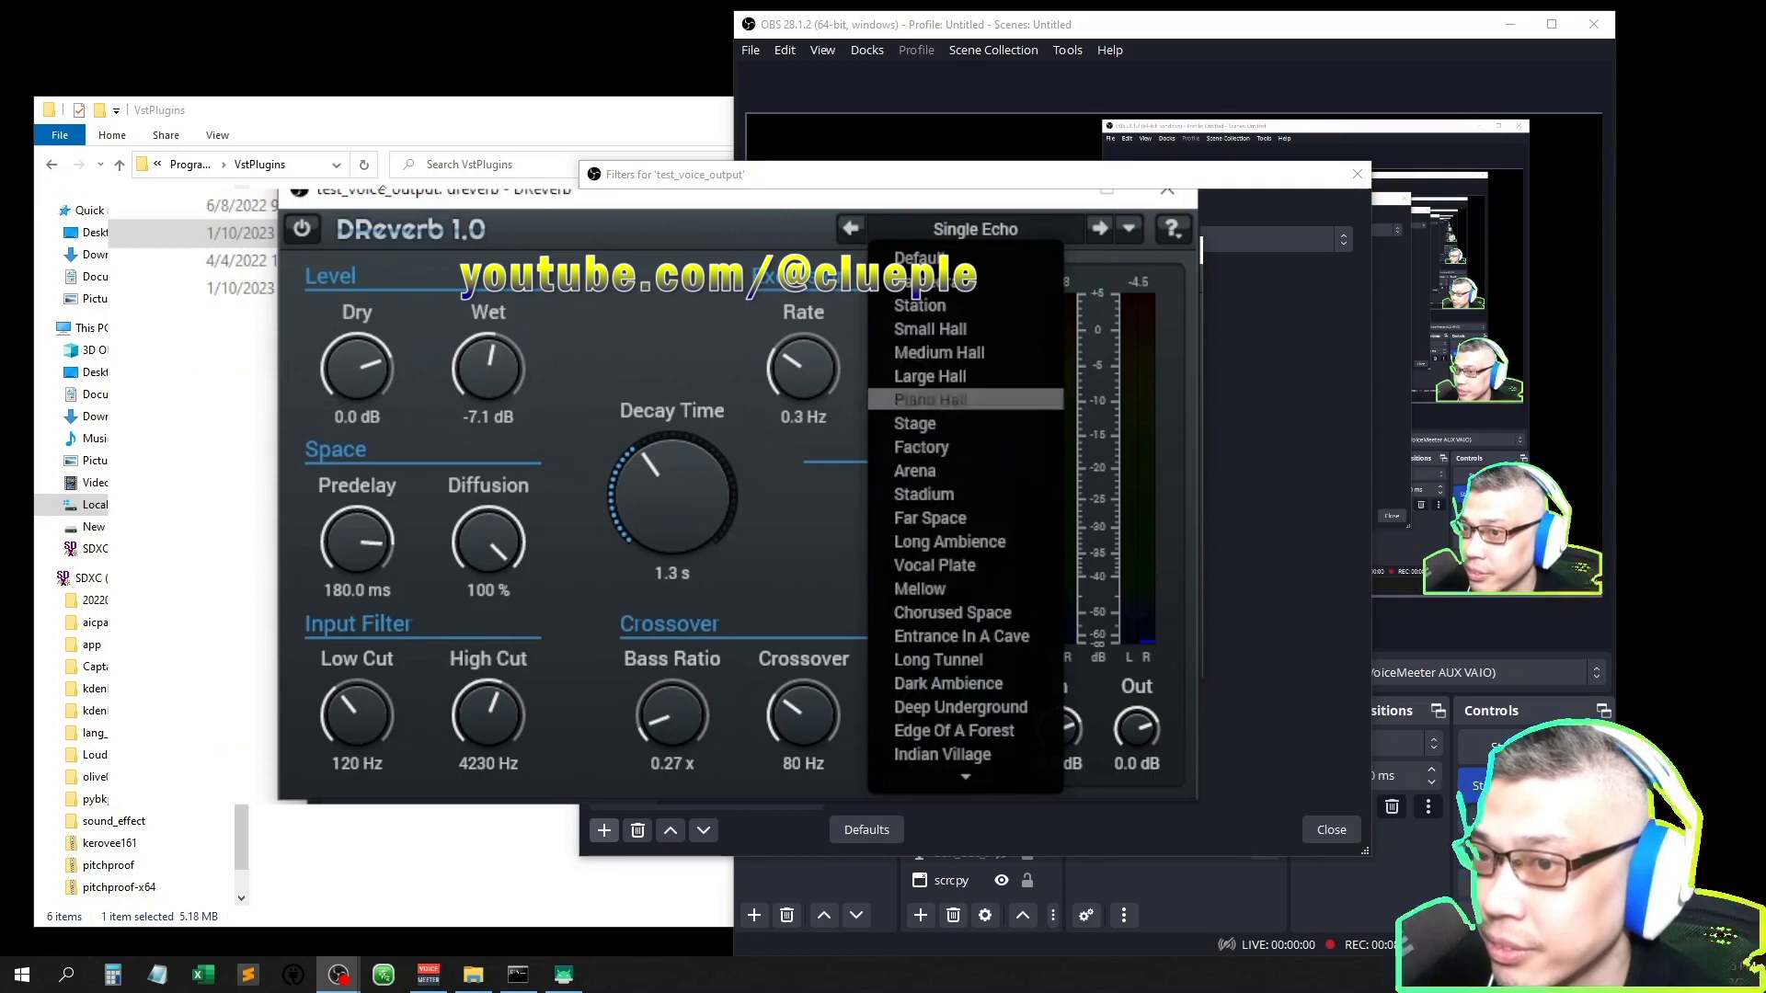
{"action": "scroll", "coordinate": [966, 768], "scroll_direction": "down", "scroll_amount": 3}
{"action": "left_click", "coordinate": [929, 588]}
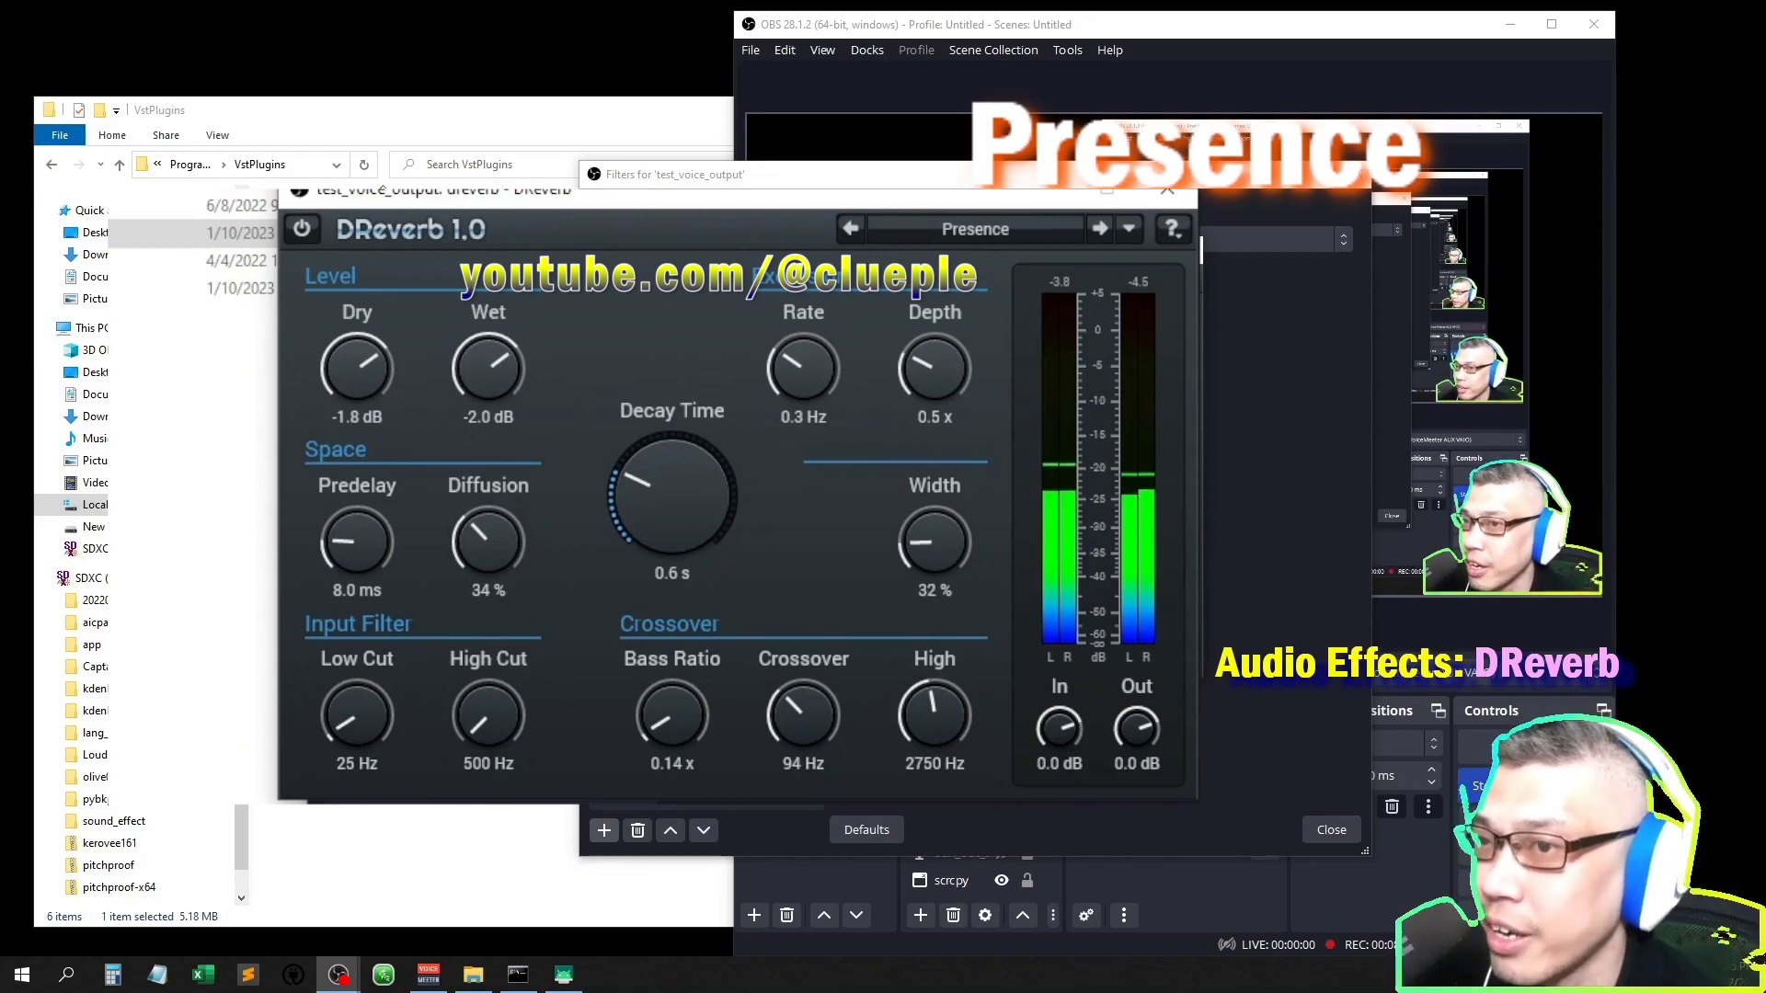
{"action": "left_click", "coordinate": [975, 229]}
{"action": "scroll", "coordinate": [934, 493], "scroll_direction": "down", "scroll_amount": 3}
{"action": "left_click", "coordinate": [929, 610]}
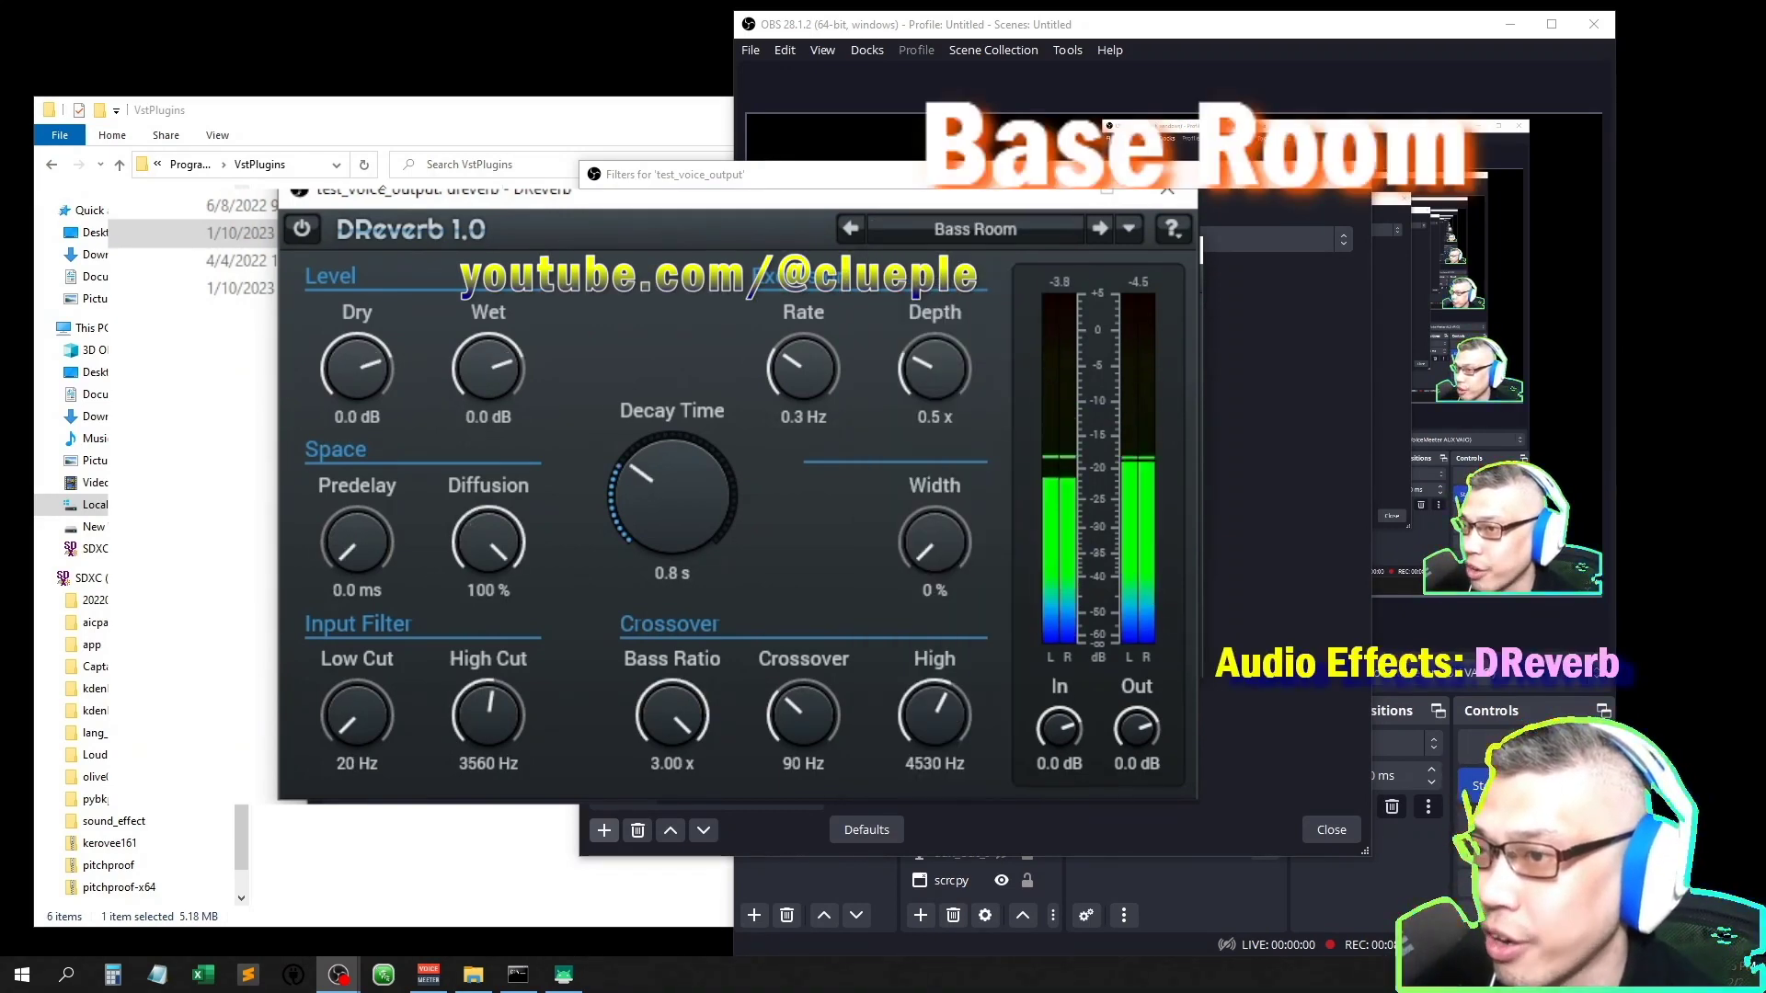
Audition the Next Room and Lightpipe reverb presets one after the other.
{"action": "left_click", "coordinate": [1129, 229]}
{"action": "scroll", "coordinate": [966, 552], "scroll_direction": "down", "scroll_amount": 3}
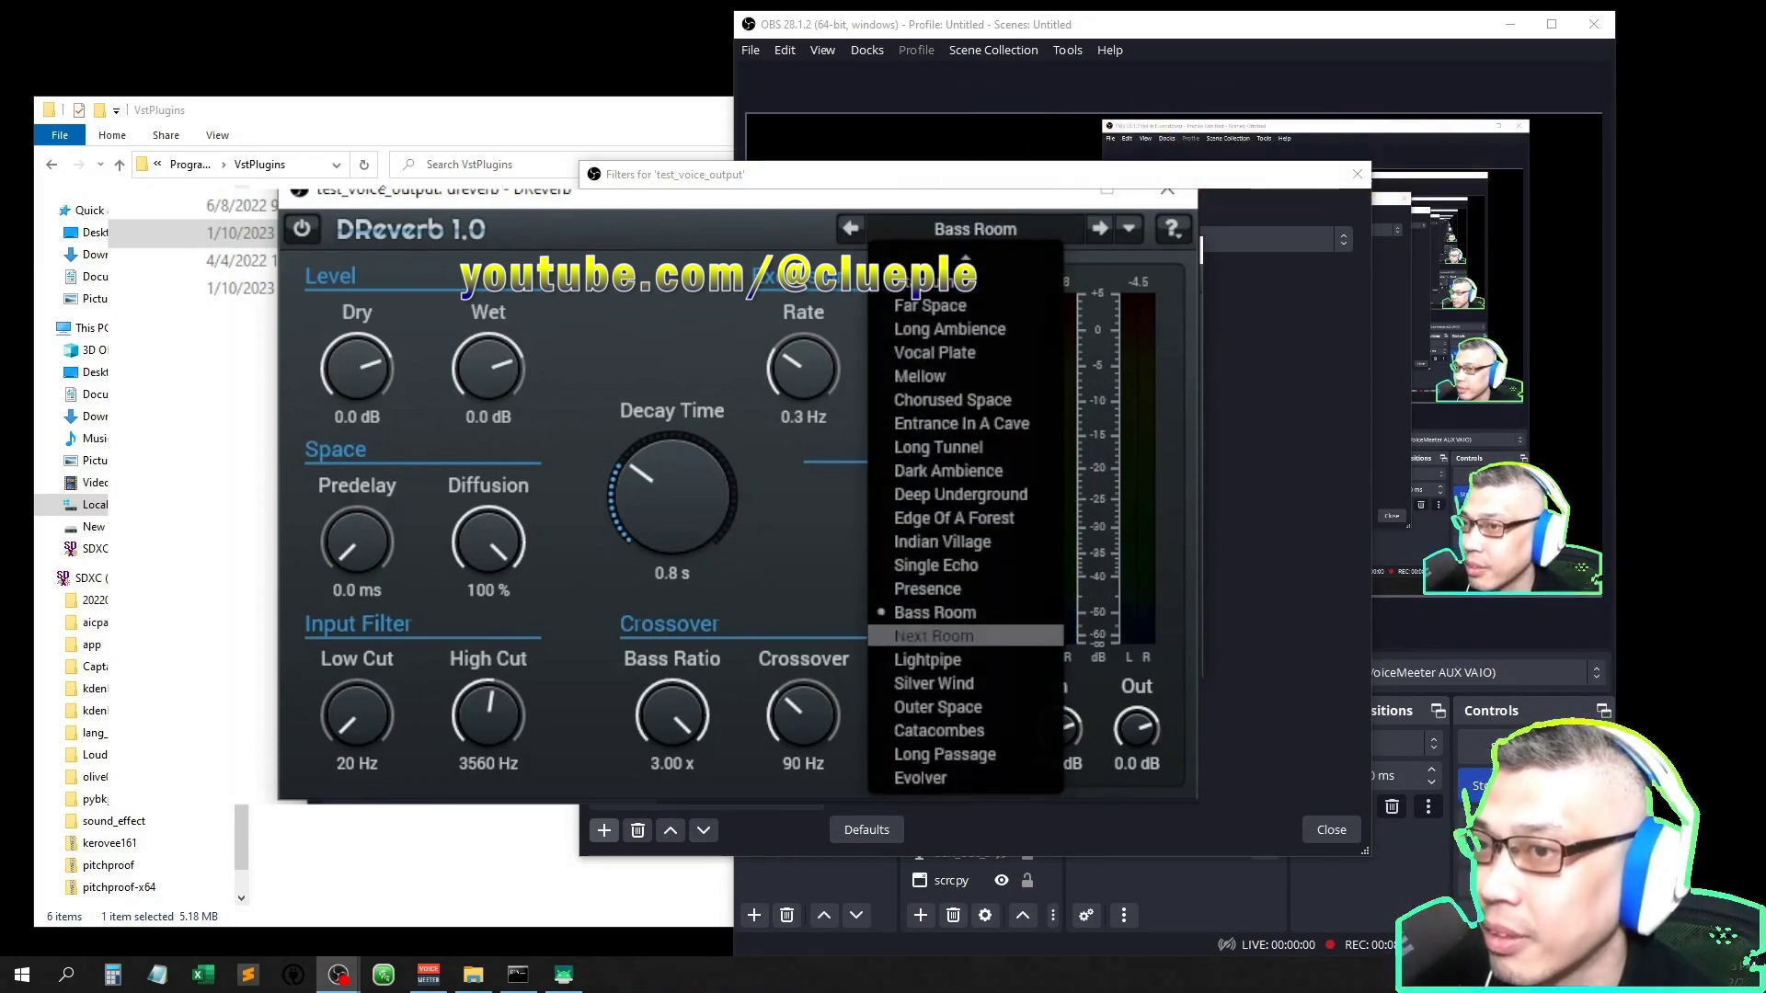
{"action": "left_click", "coordinate": [956, 635]}
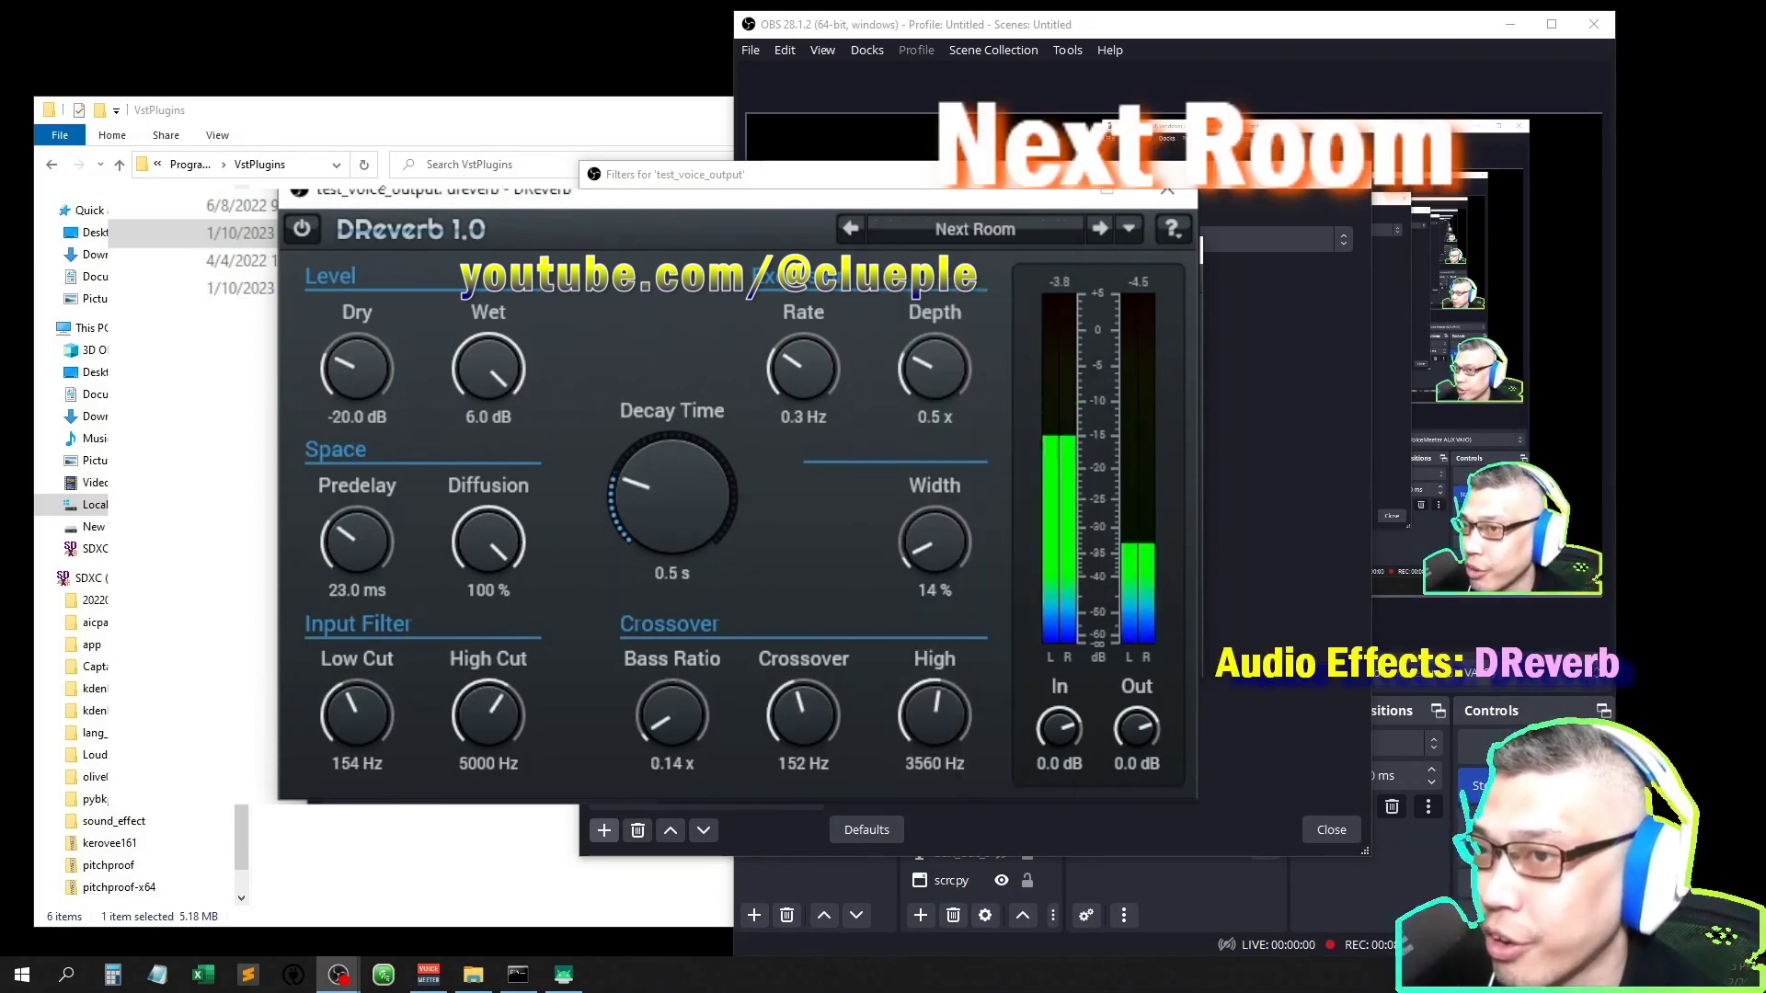
{"action": "left_click", "coordinate": [975, 229]}
{"action": "scroll", "coordinate": [966, 635], "scroll_direction": "down", "scroll_amount": 3}
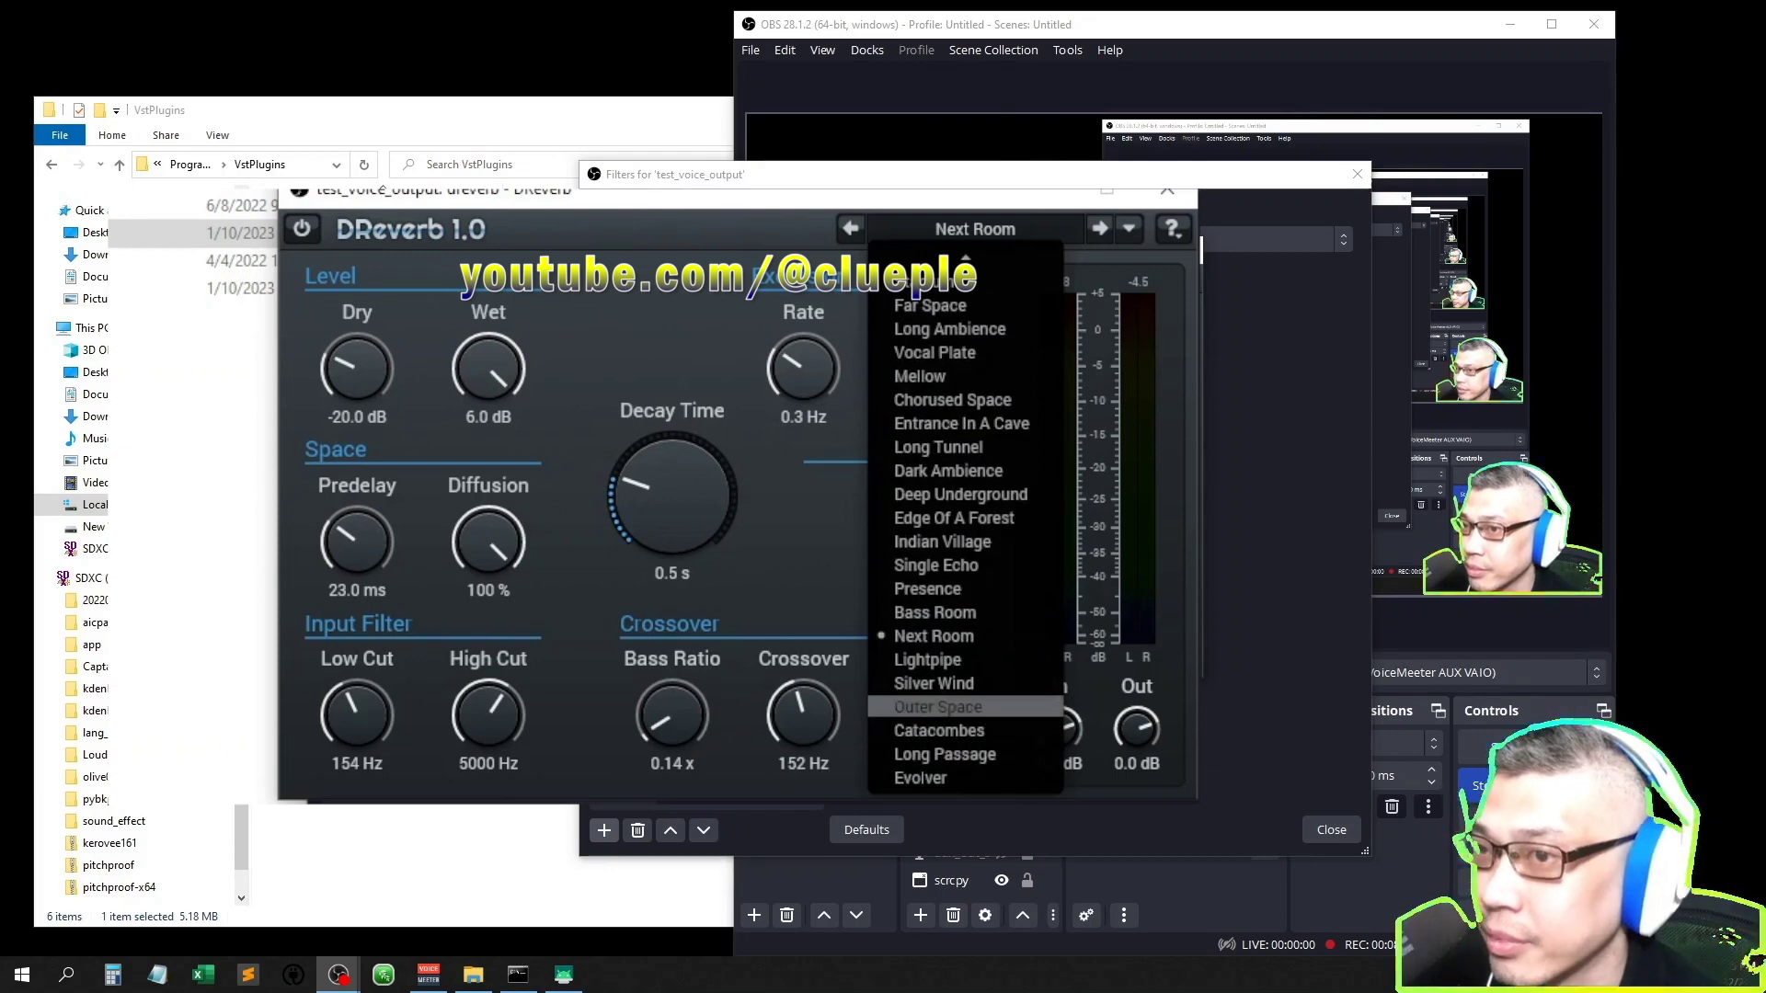
{"action": "left_click", "coordinate": [957, 660]}
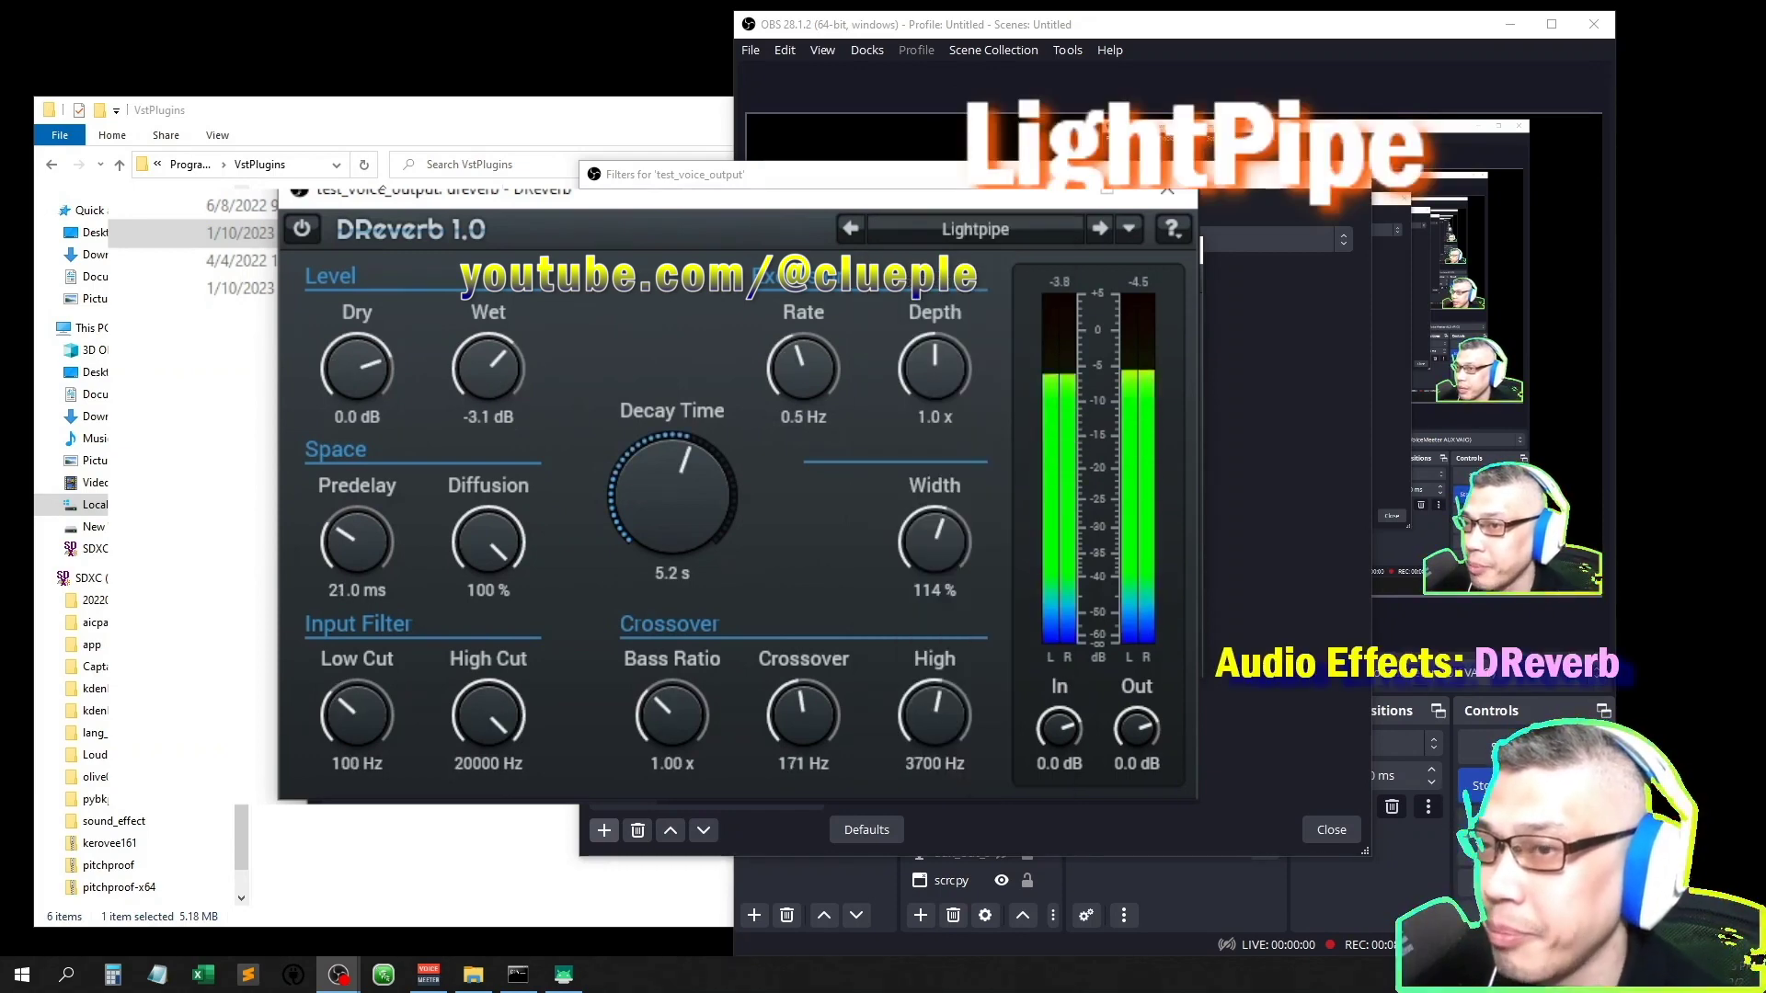
Try the Silver Wind and Outer Space presets in turn in DReverb.
{"action": "left_click", "coordinate": [975, 229]}
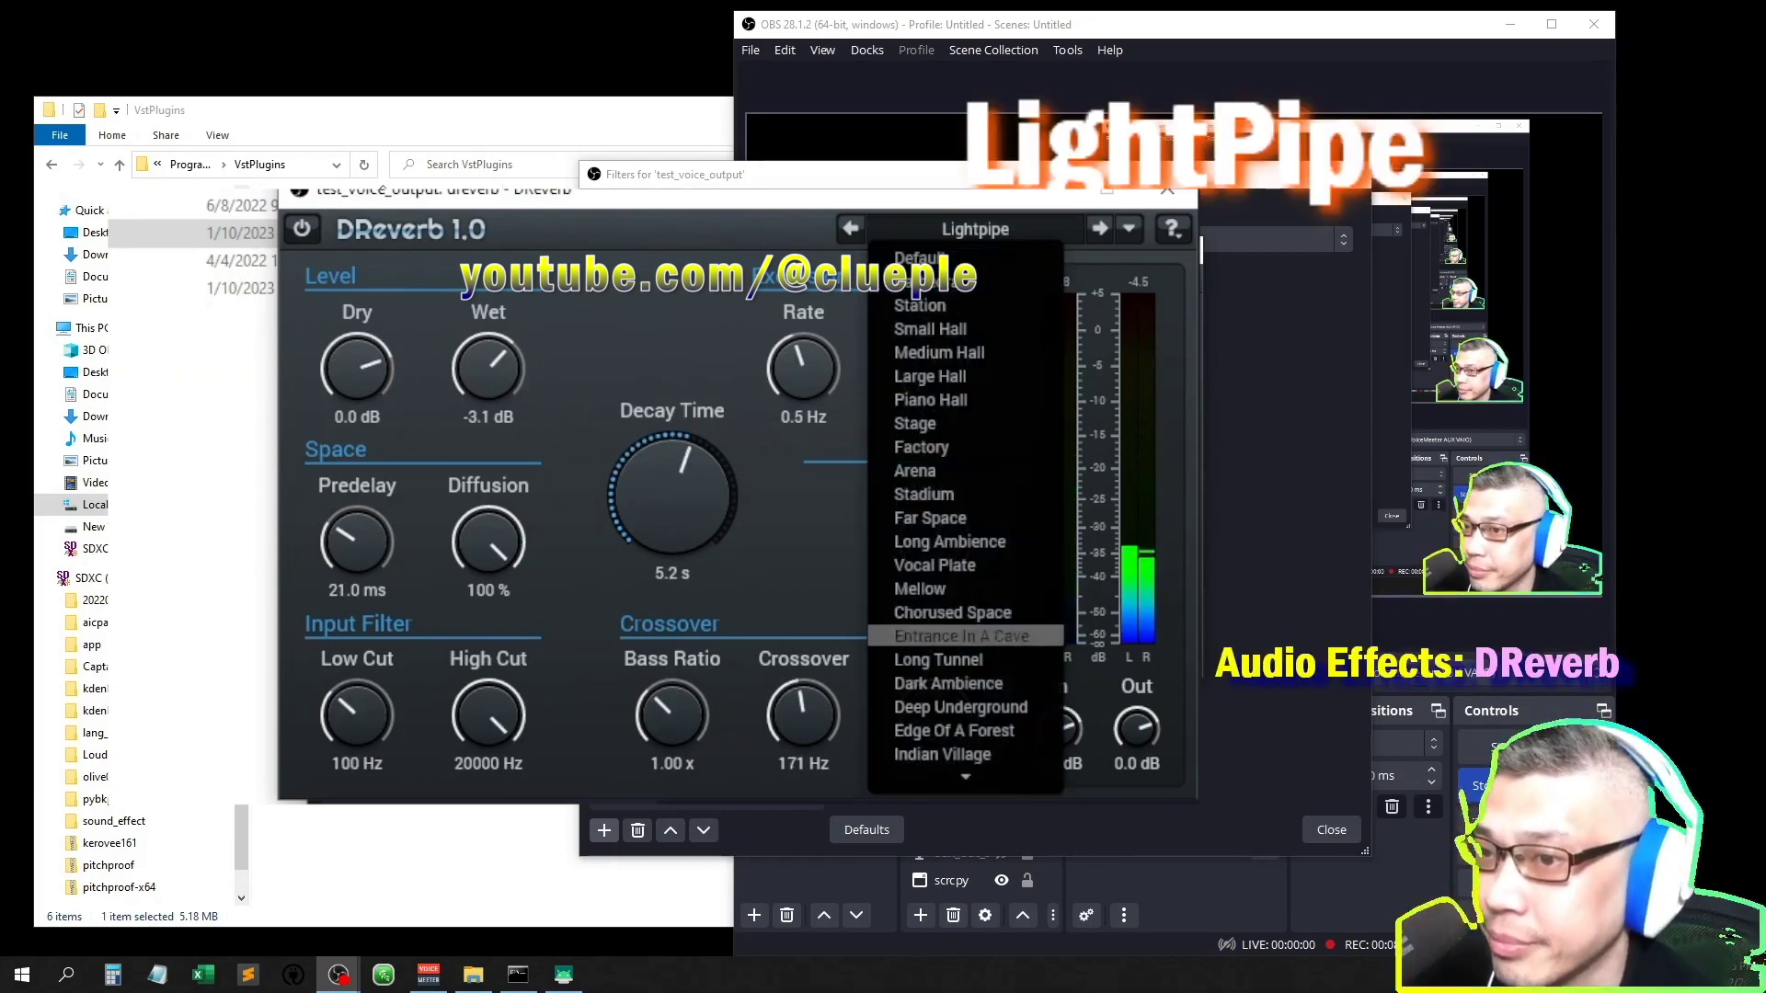
{"action": "scroll", "coordinate": [966, 777], "scroll_direction": "down", "scroll_amount": 3}
{"action": "left_click", "coordinate": [934, 682]}
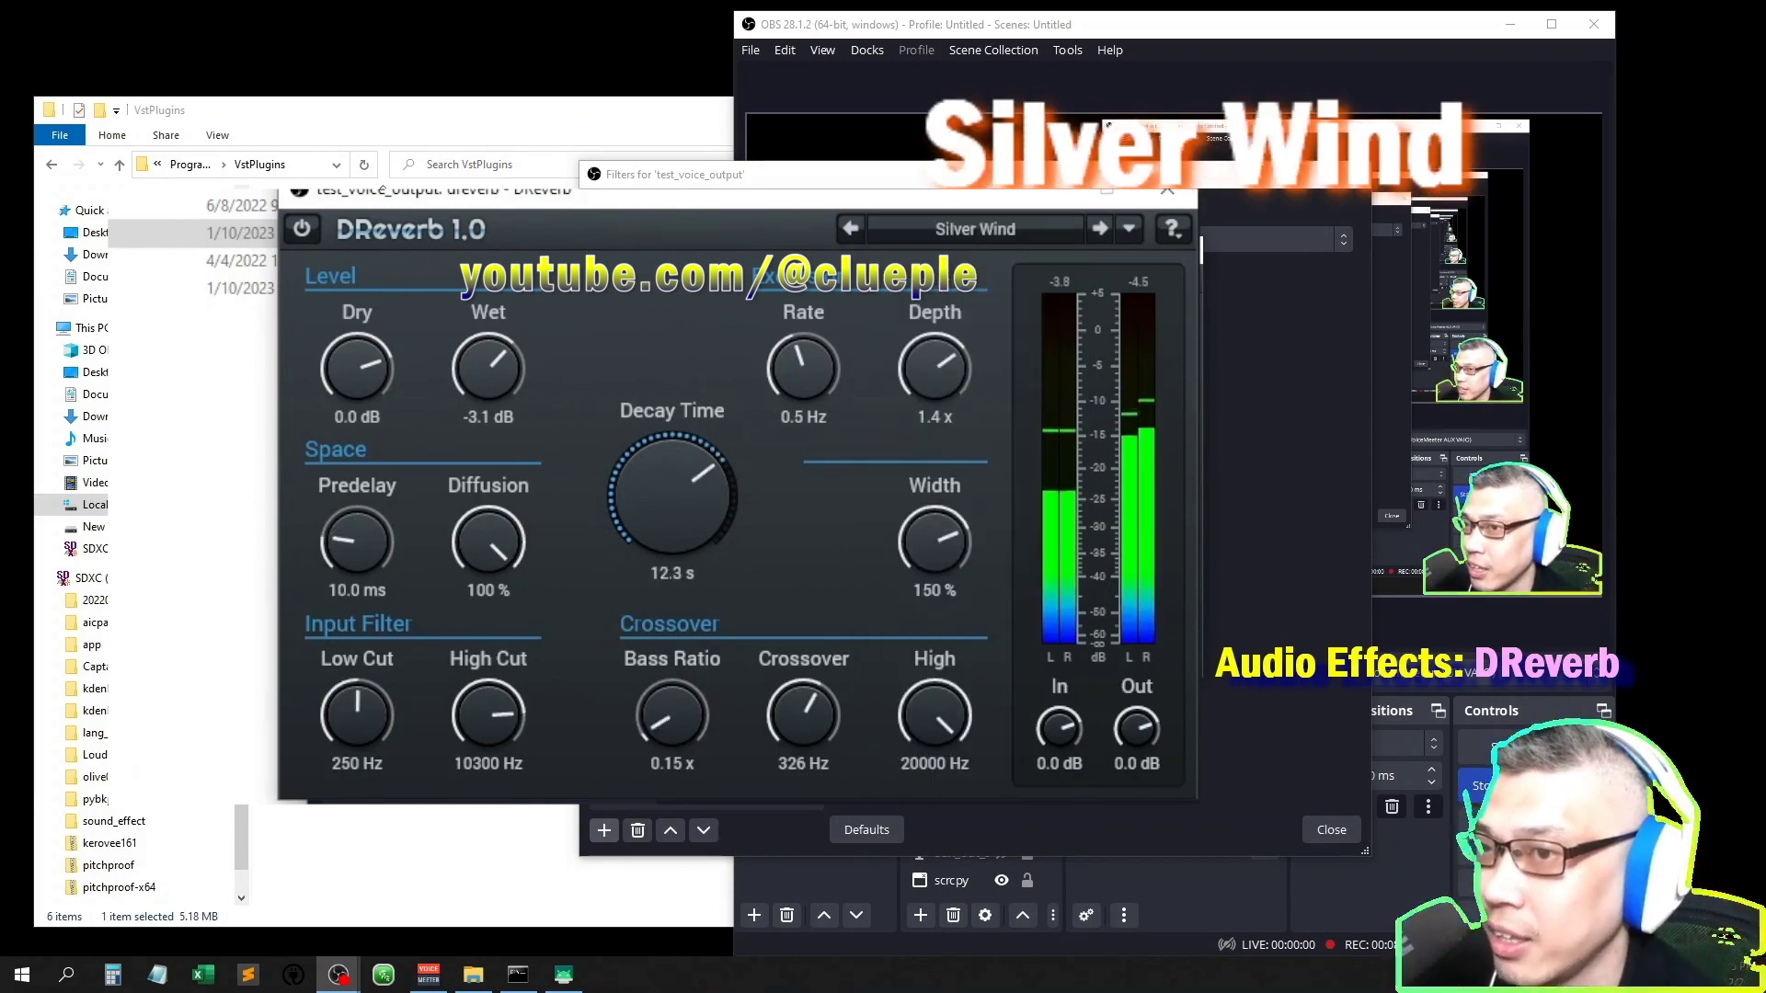
{"action": "left_click", "coordinate": [975, 229]}
{"action": "scroll", "coordinate": [947, 683], "scroll_direction": "down", "scroll_amount": 2}
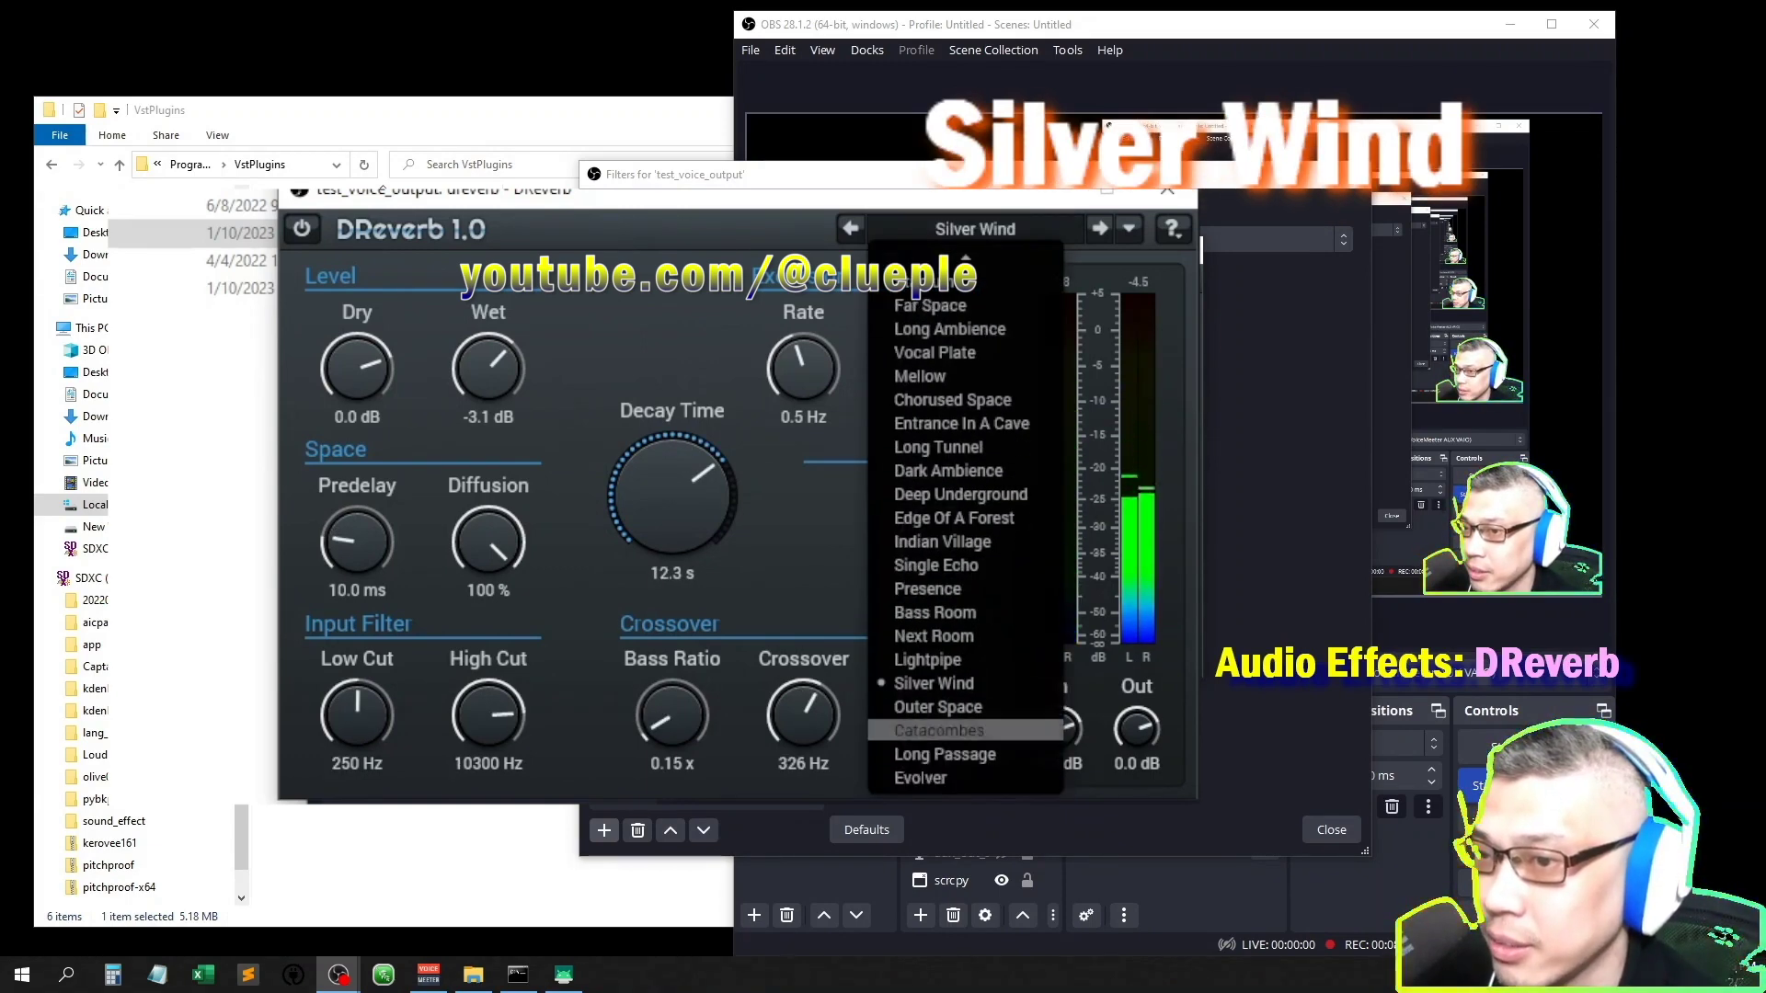
{"action": "left_click", "coordinate": [948, 706]}
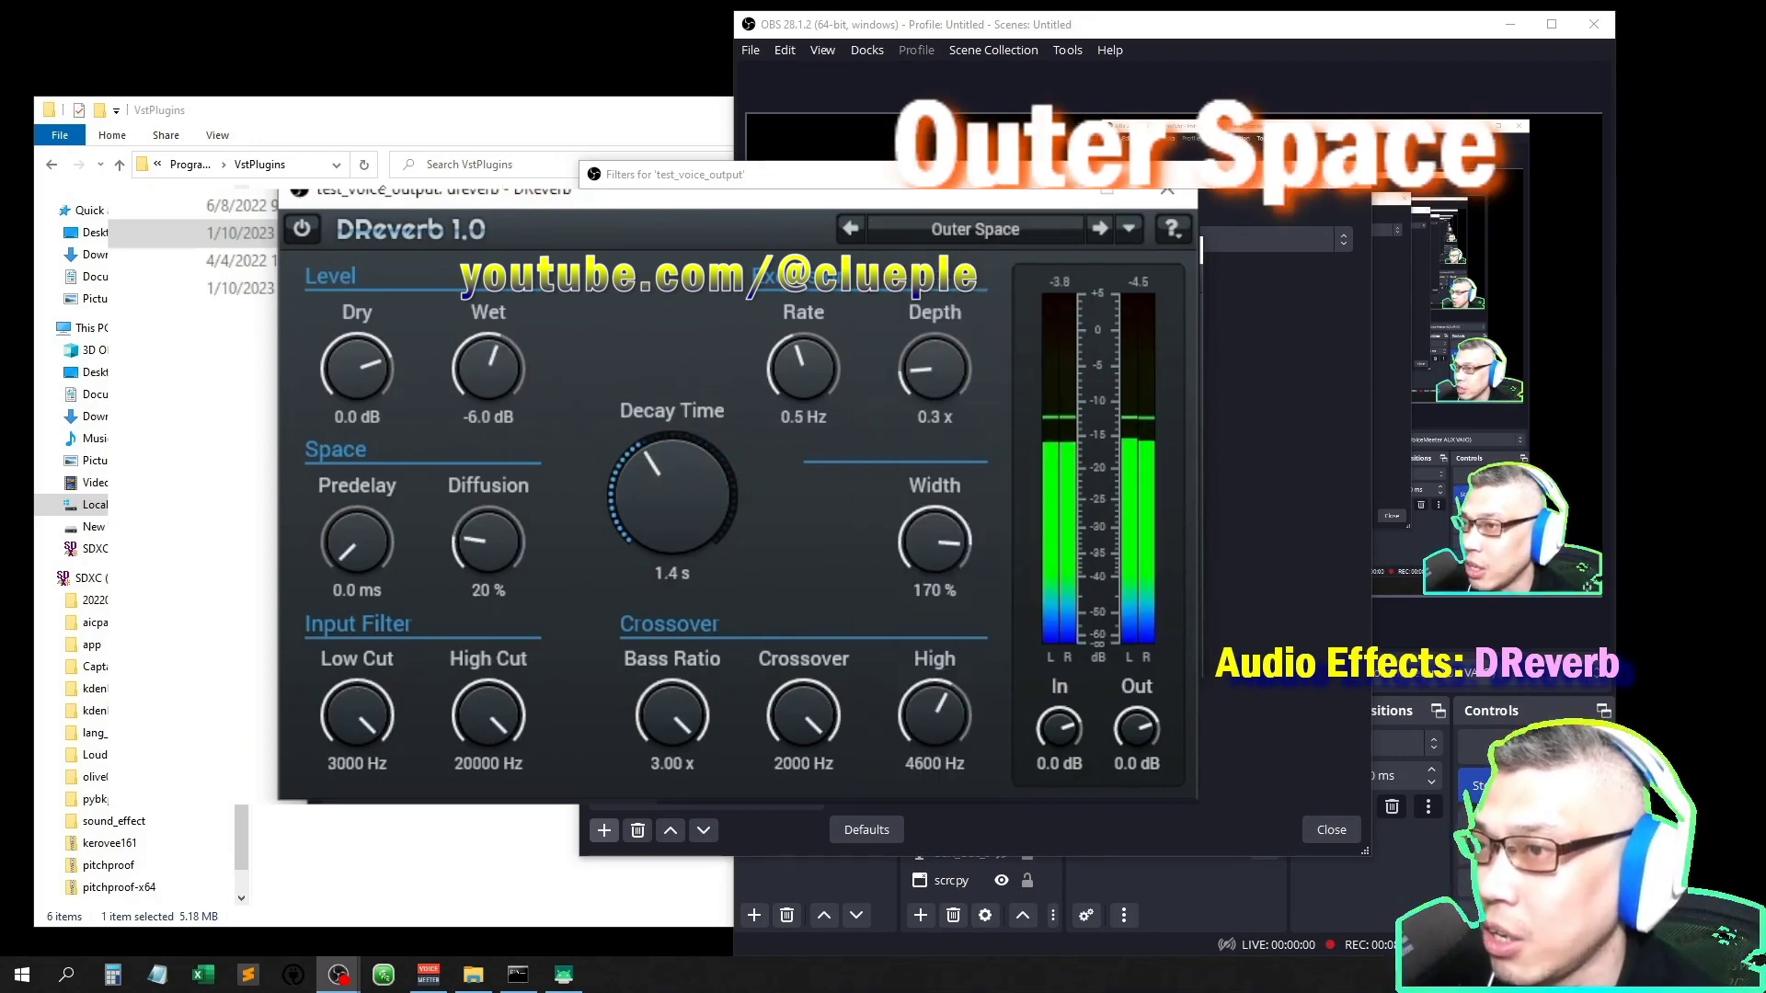
Switch the reverb through the Catacombes, Long Passage and Evolver presets to hear each one.
{"action": "left_click", "coordinate": [975, 229]}
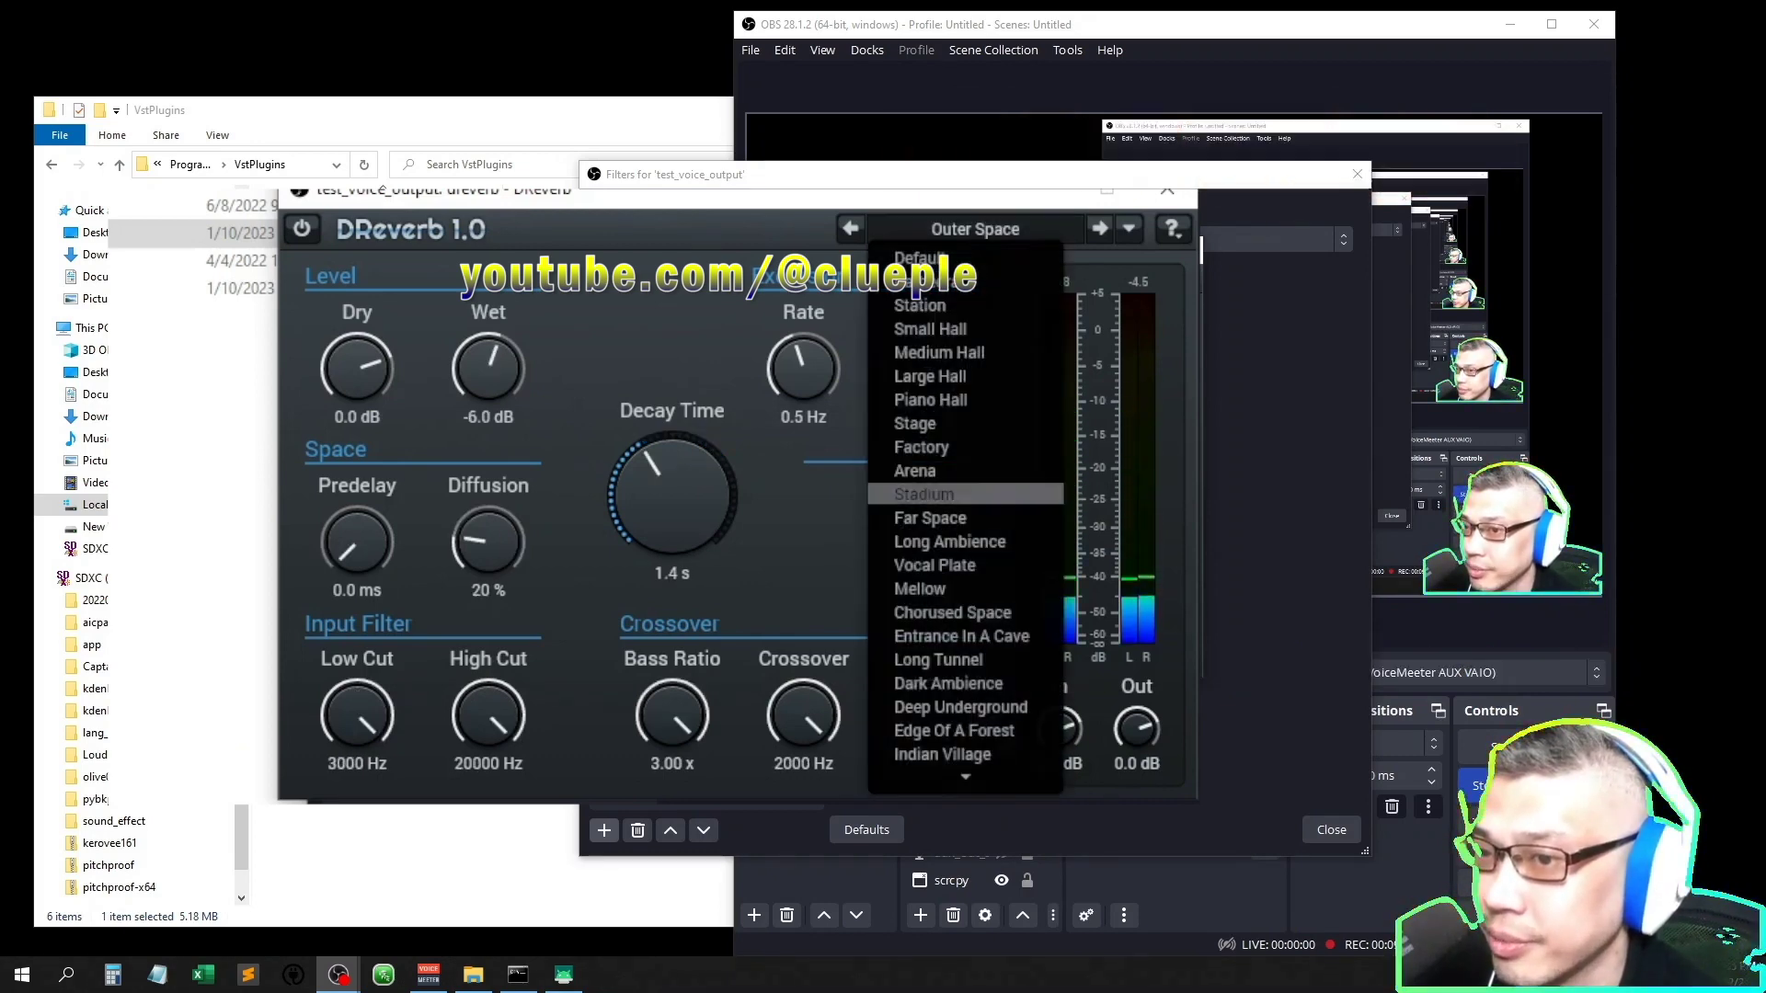
{"action": "scroll", "coordinate": [956, 703], "scroll_direction": "down", "scroll_amount": 3}
{"action": "left_click", "coordinate": [951, 730]}
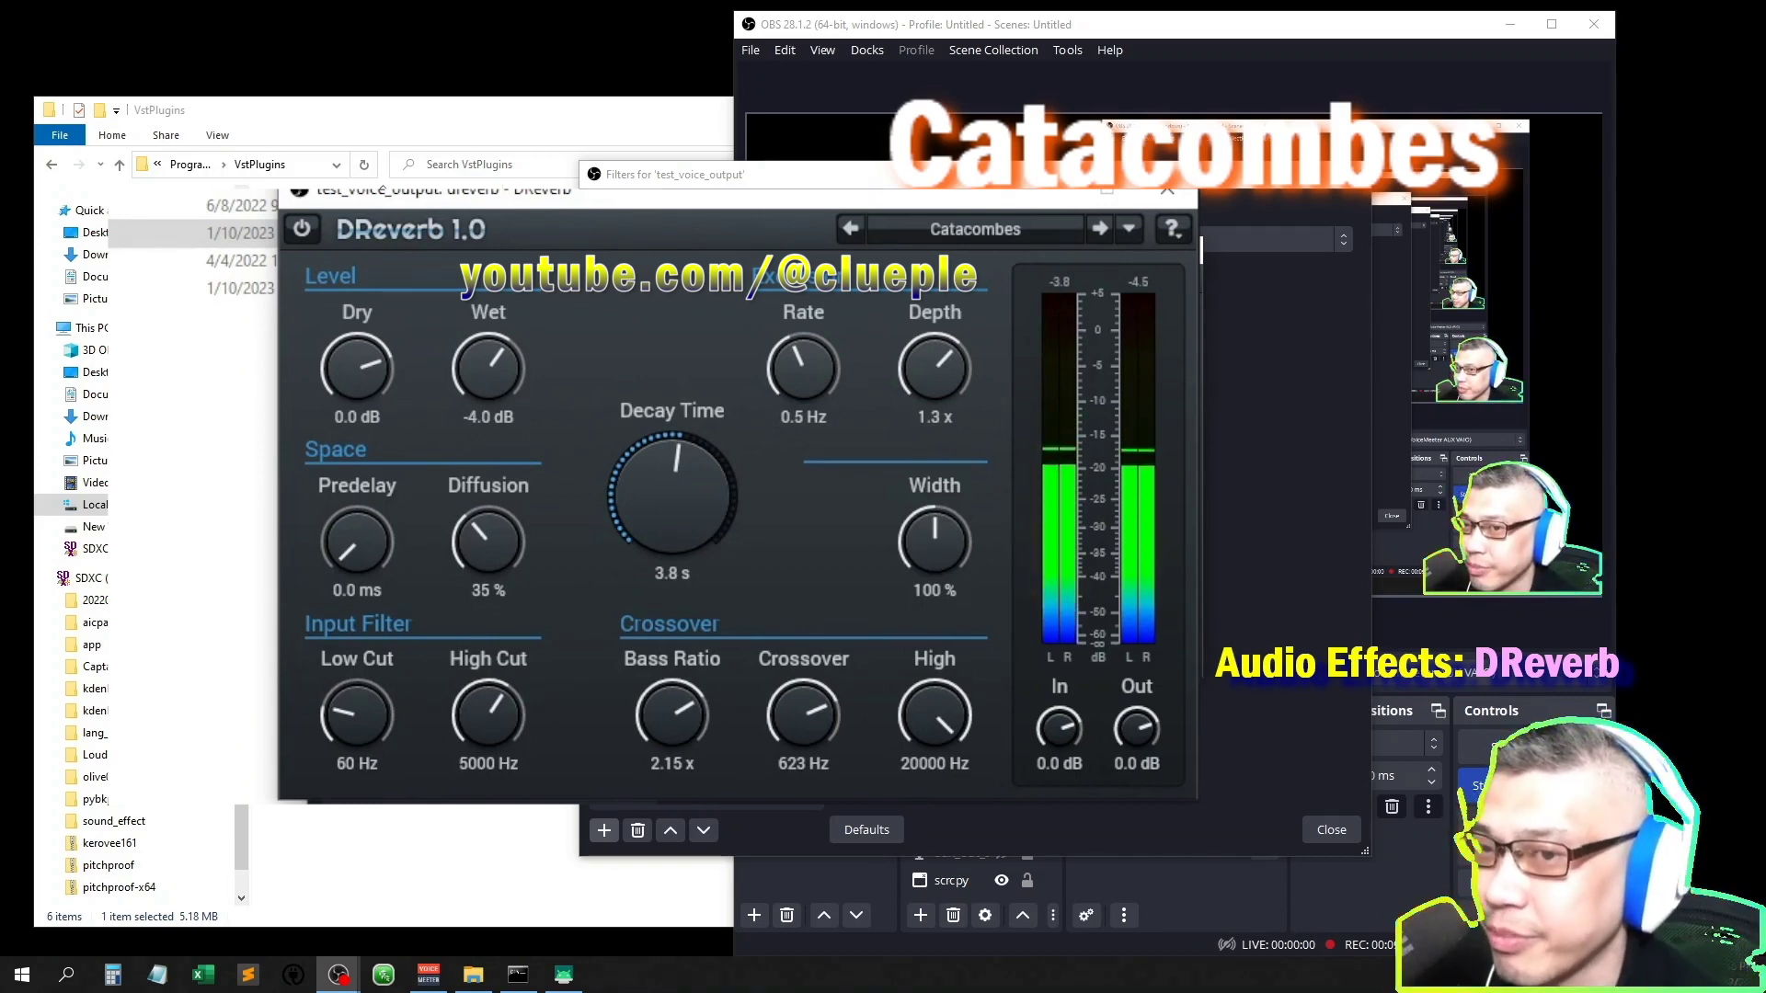
{"action": "left_click", "coordinate": [975, 229]}
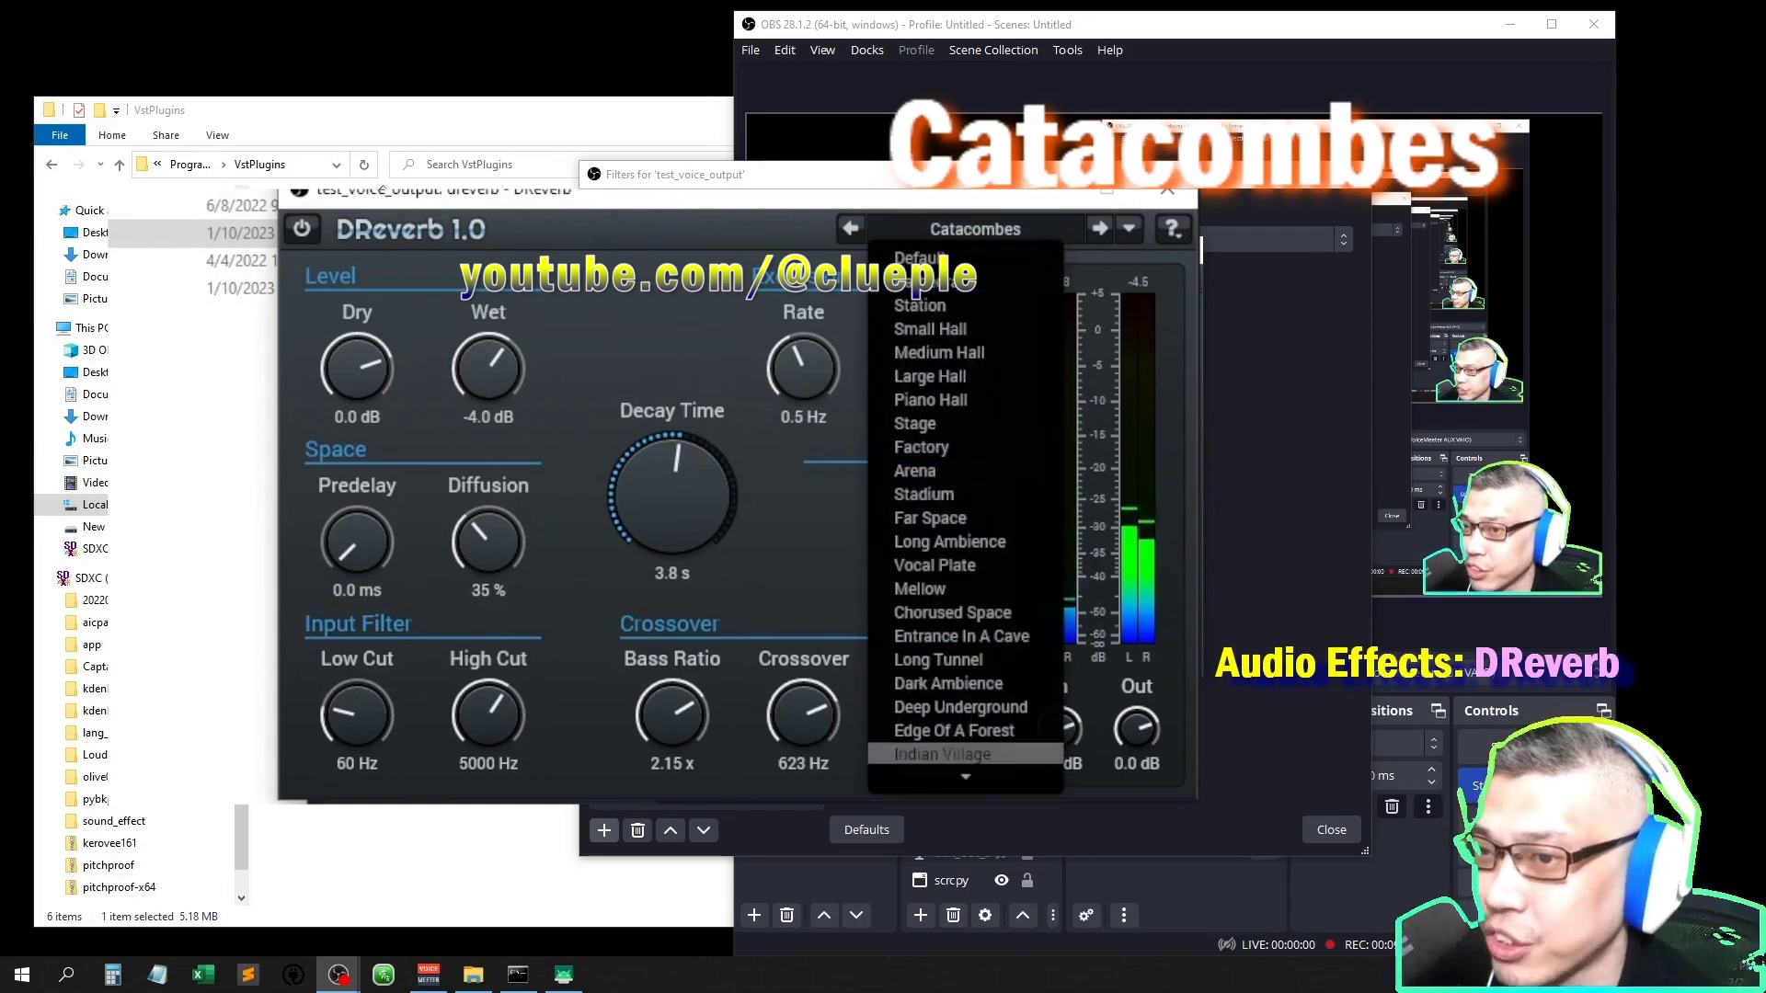
{"action": "mouse_move", "coordinate": [966, 777]}
{"action": "left_click", "coordinate": [957, 754]}
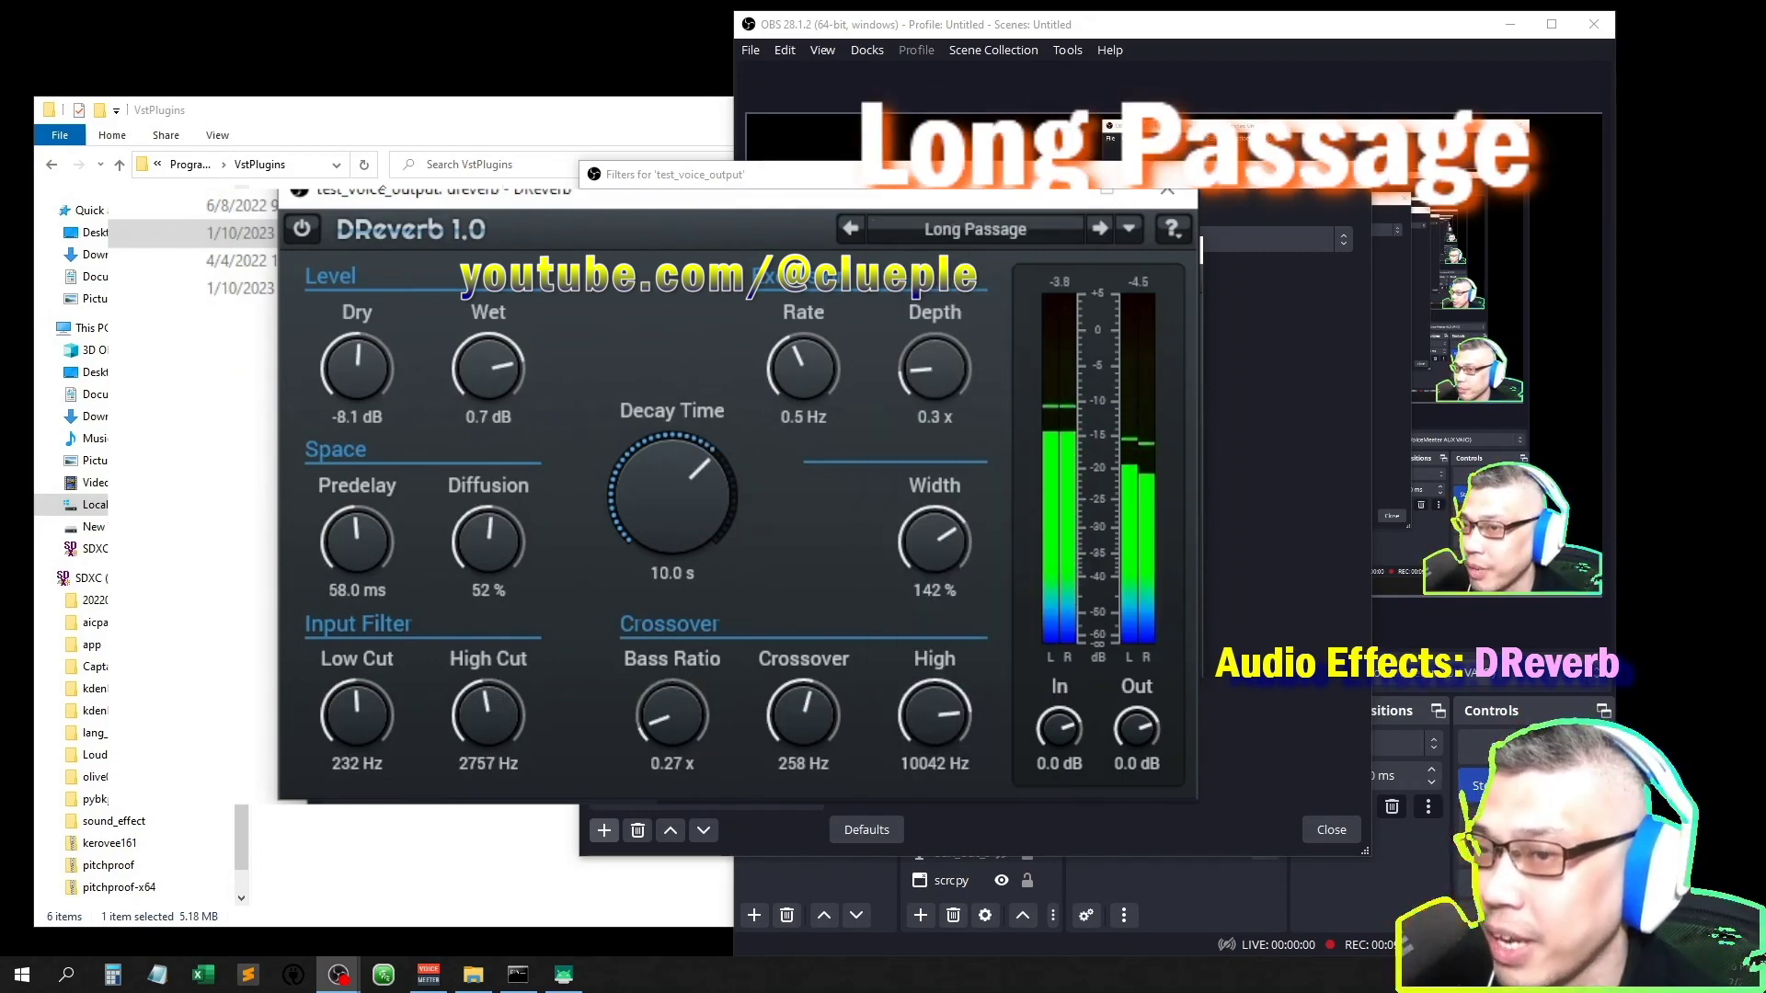
{"action": "left_click", "coordinate": [975, 229]}
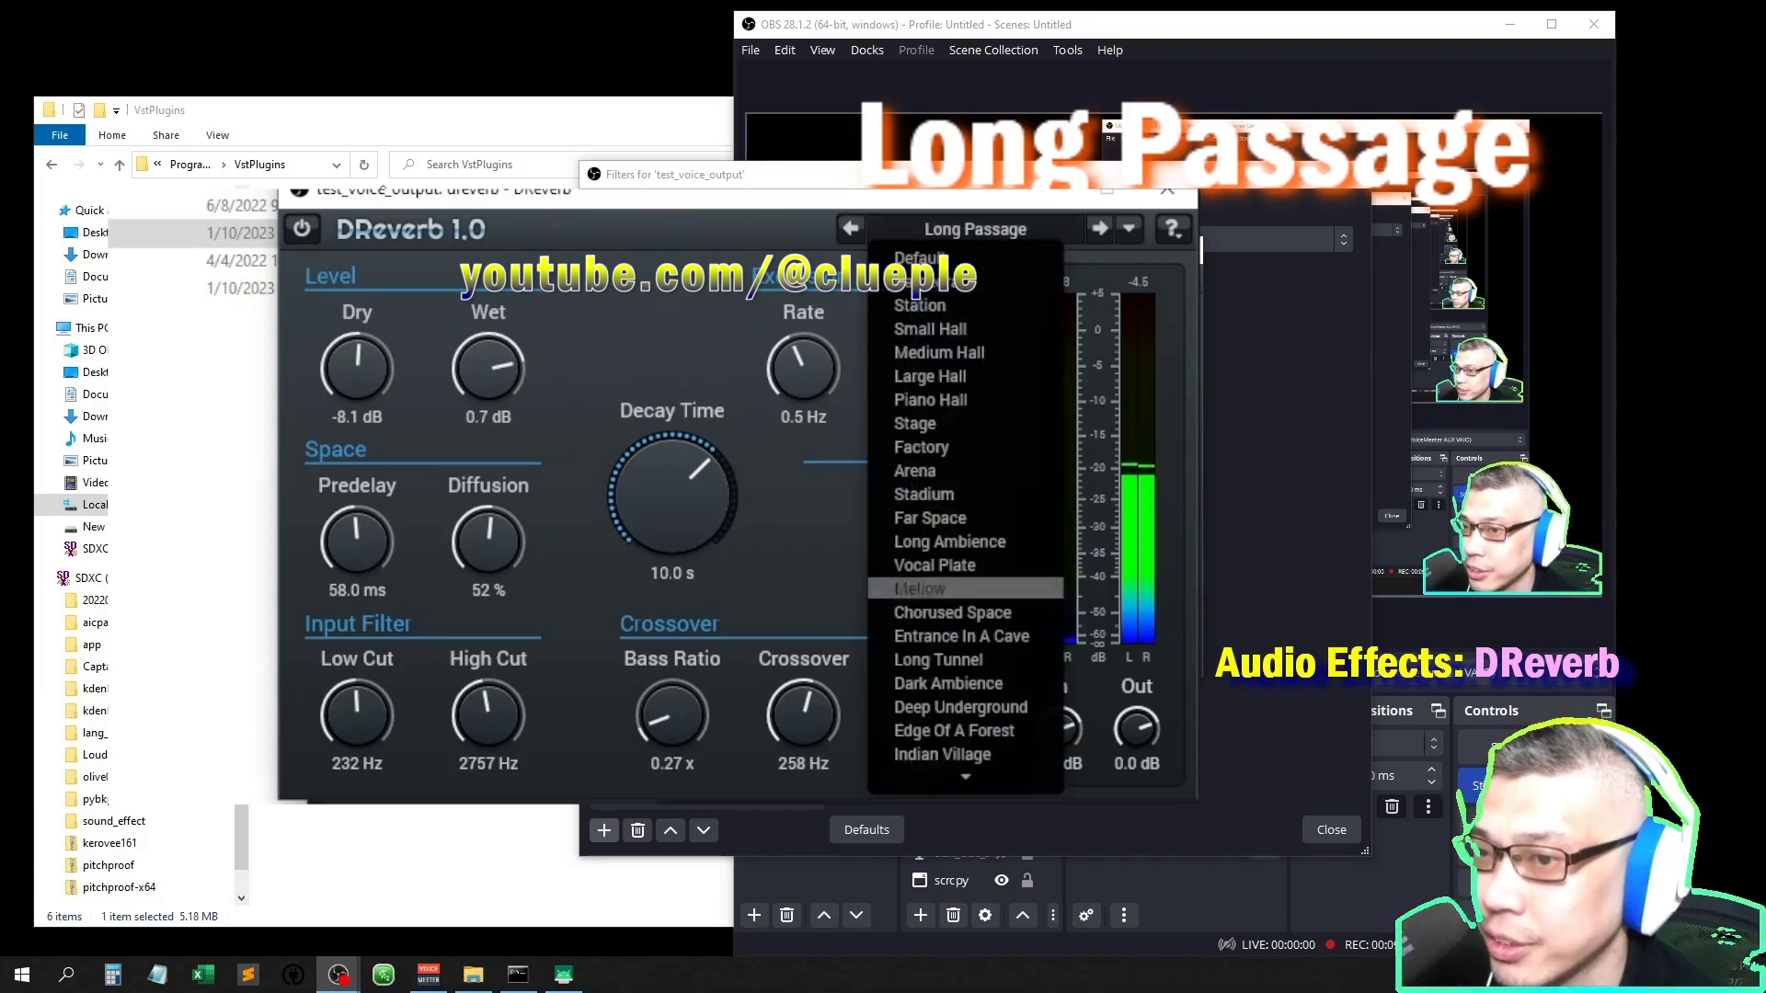
{"action": "mouse_move", "coordinate": [966, 777]}
{"action": "key", "text": "Return"}
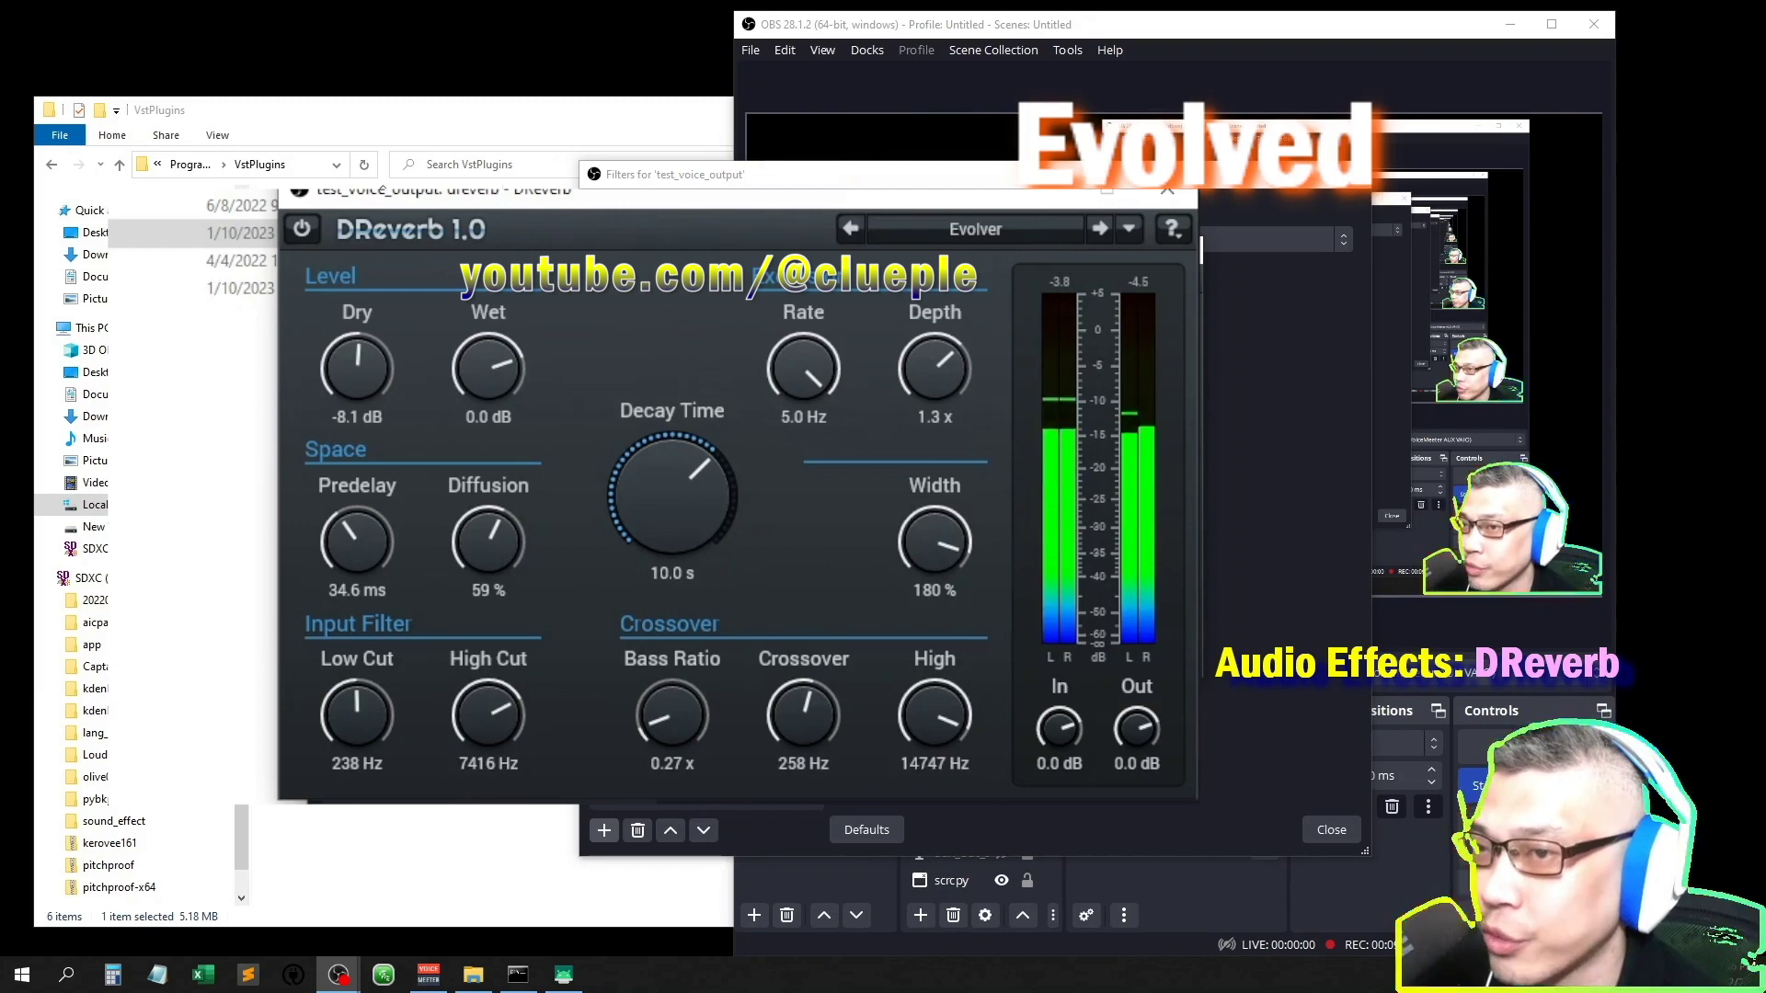
Load the Default reverb preset and restore its stored settings.
{"action": "left_click", "coordinate": [975, 229]}
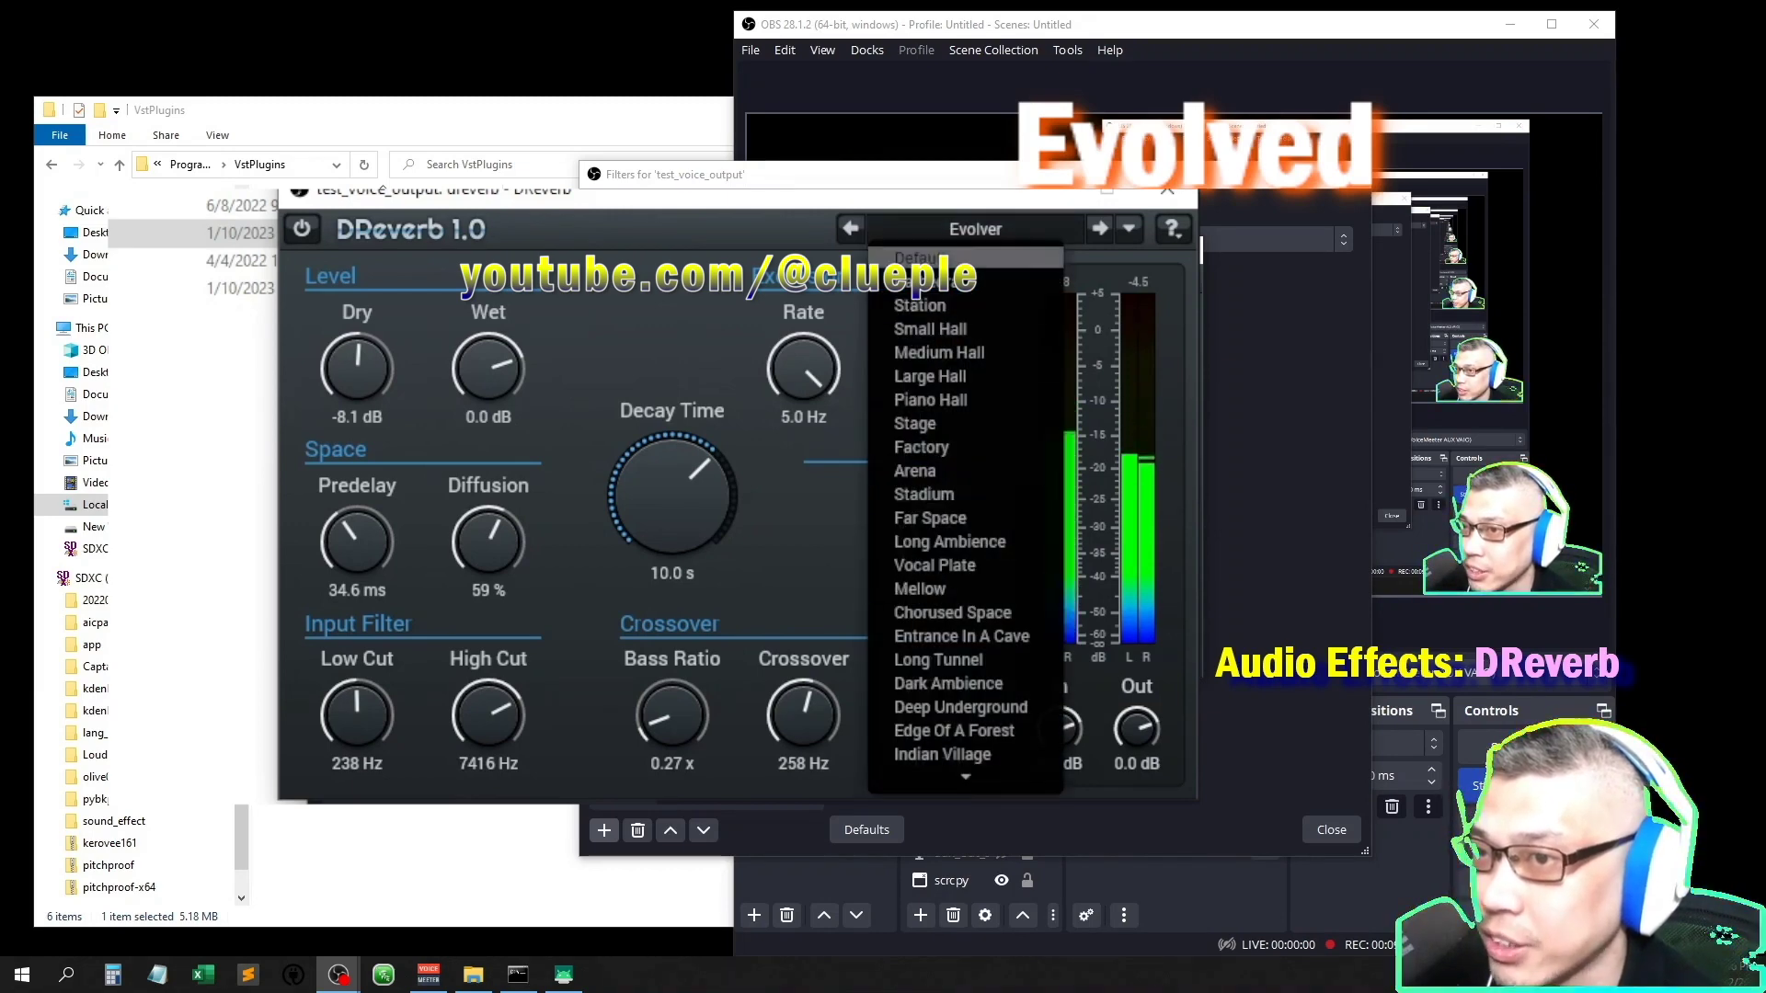
{"action": "left_click", "coordinate": [966, 258]}
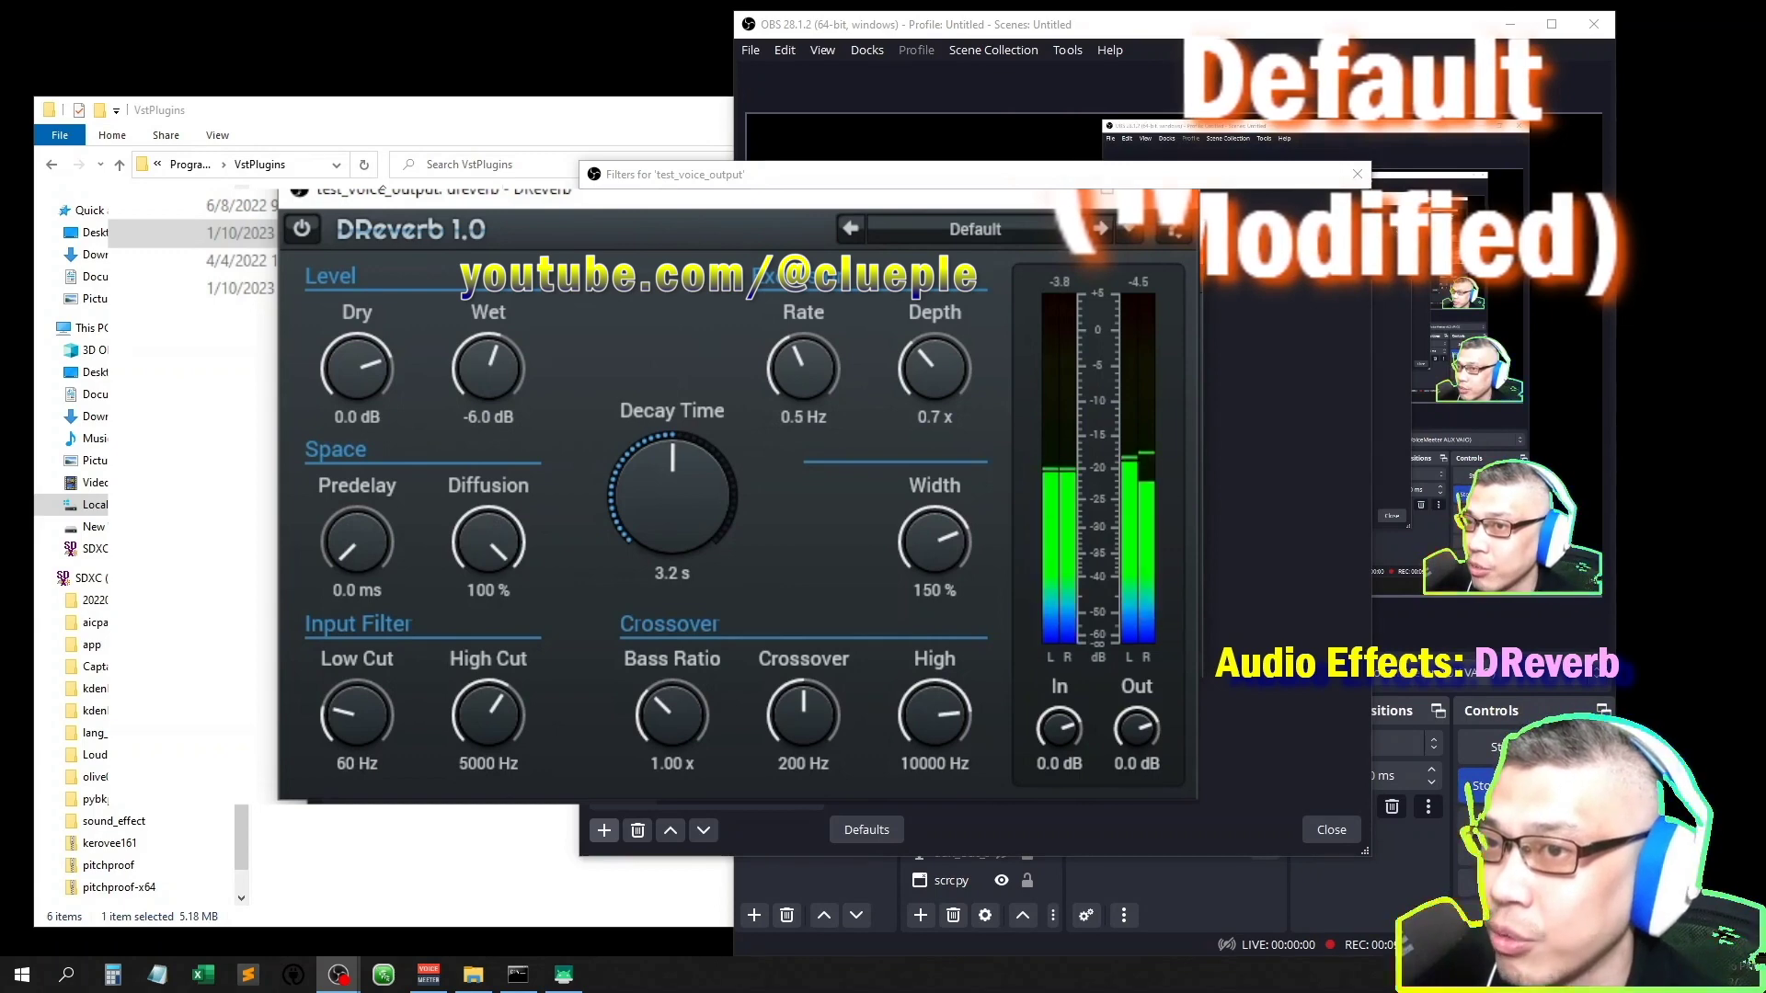
{"action": "left_click", "coordinate": [1130, 229]}
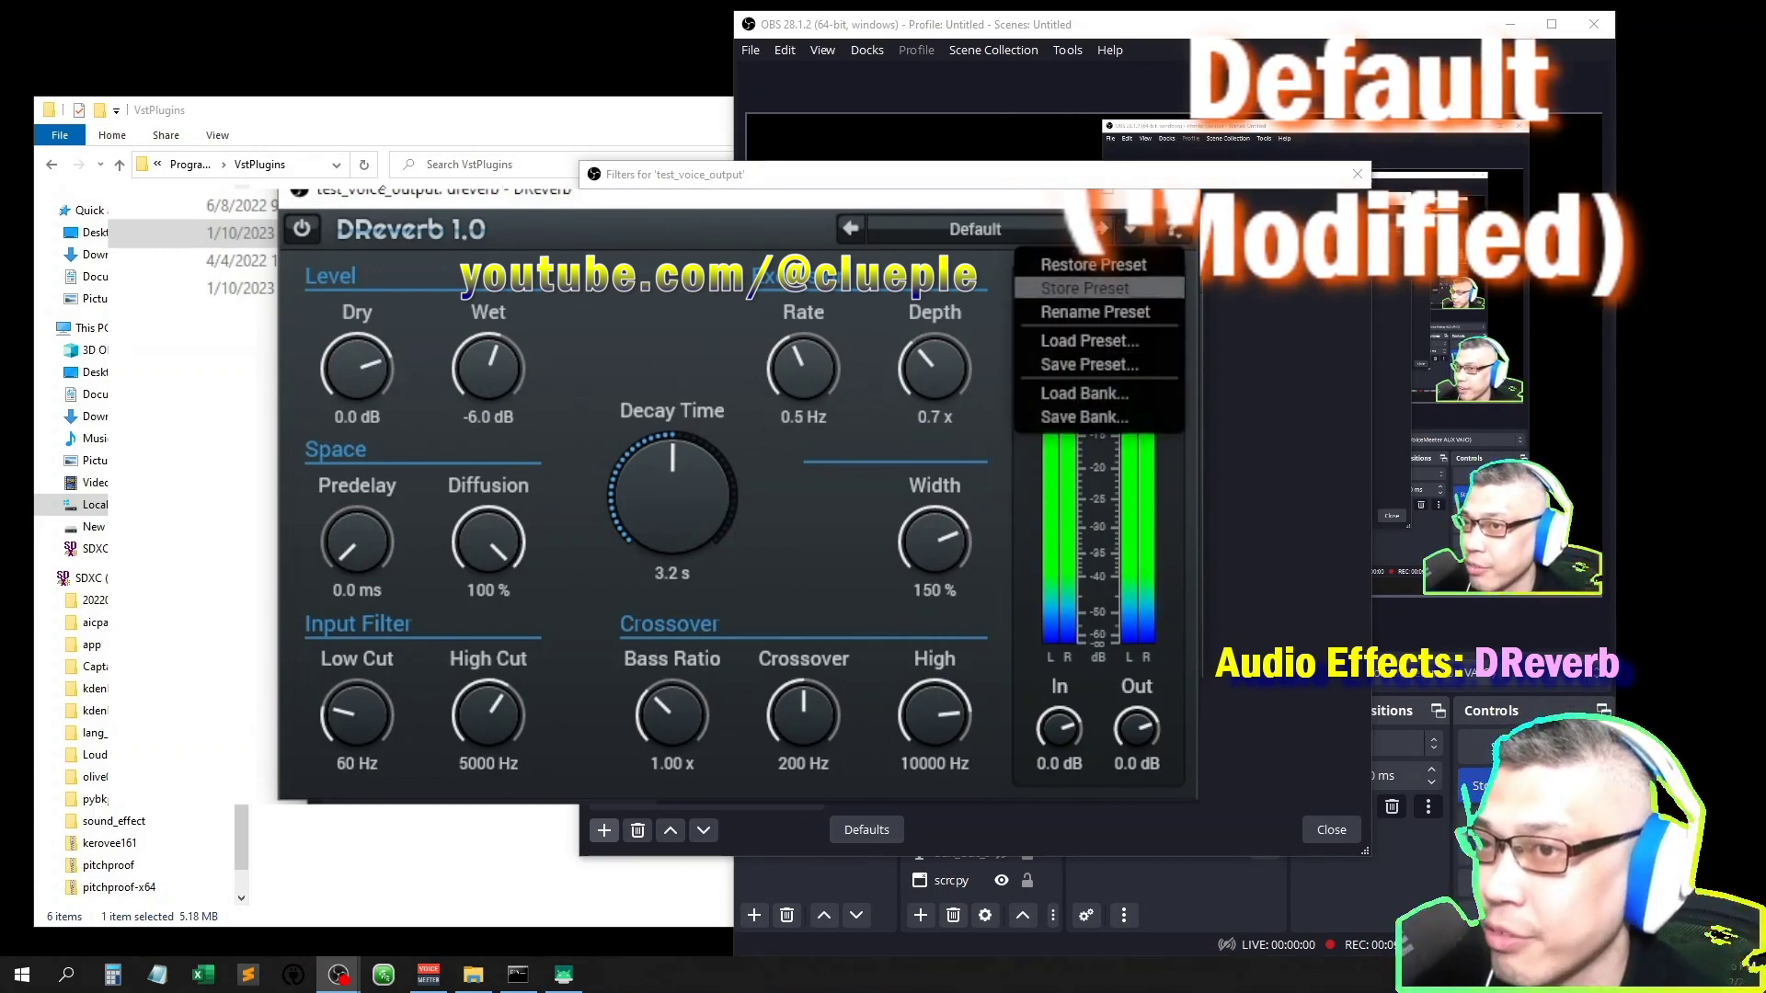
{"action": "left_click", "coordinate": [1094, 265]}
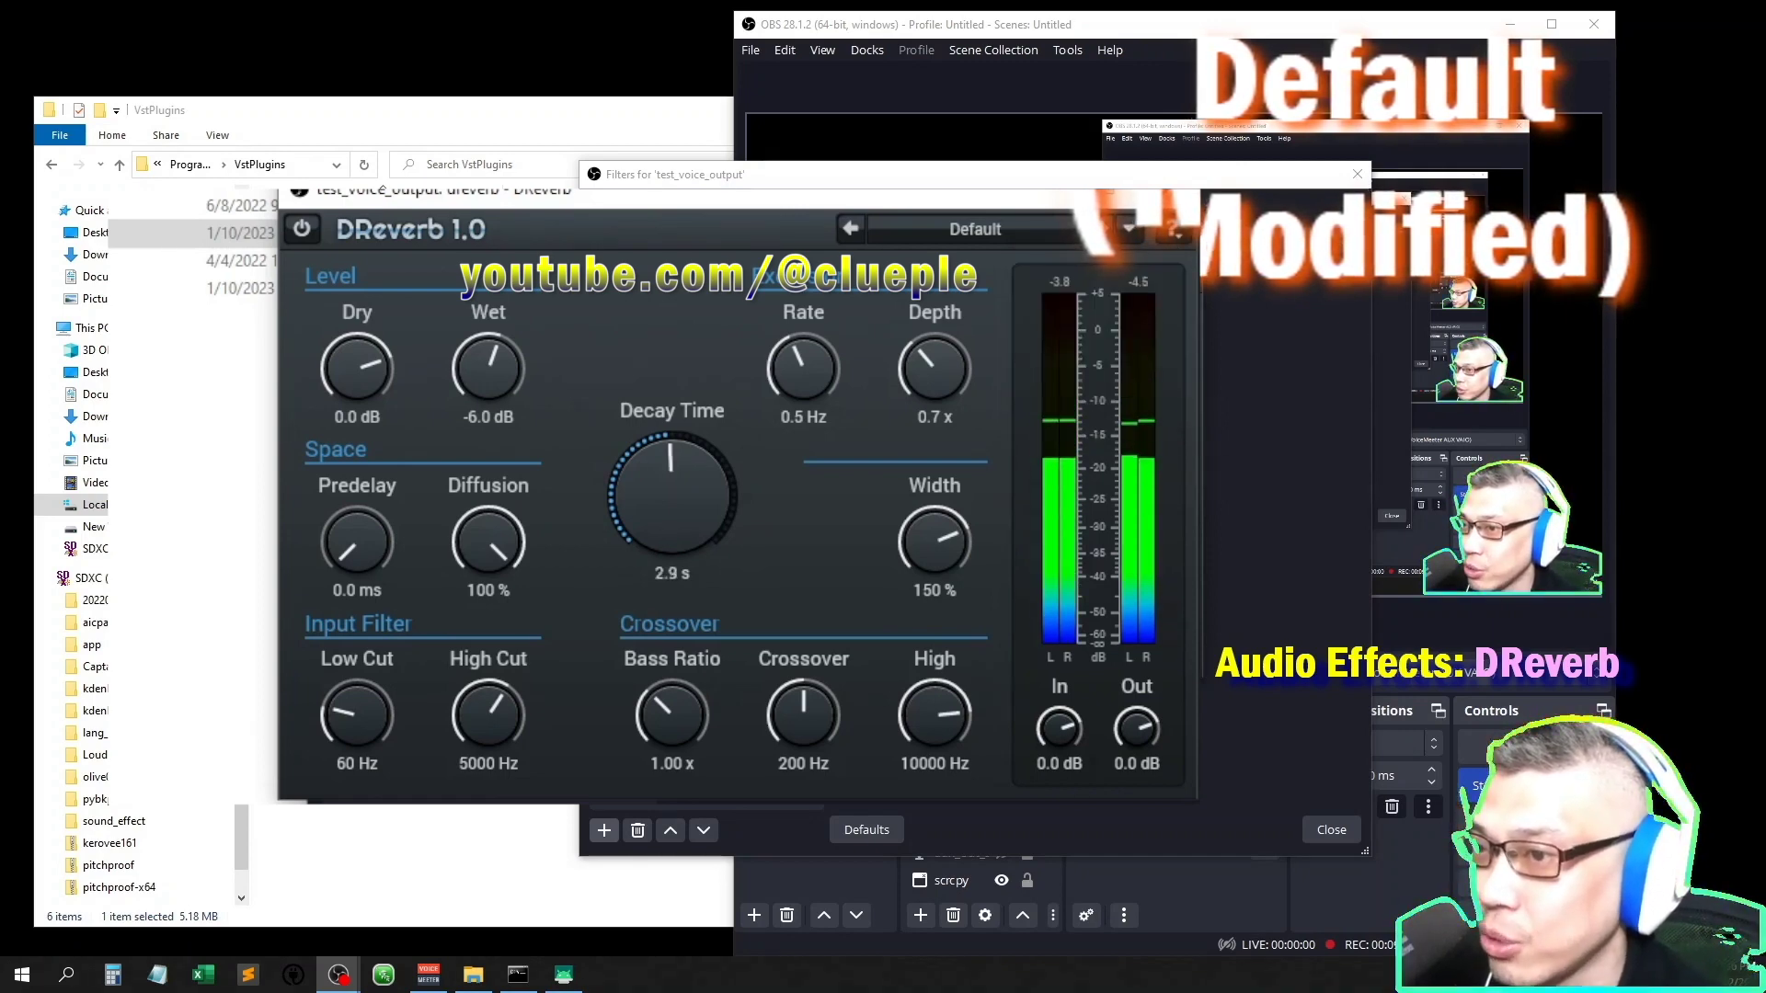
Lower the Decay Time to 0.1 s and toggle the DReverb bypass on and off to compare the sound.
{"action": "mouse_move", "coordinate": [673, 495]}
{"action": "left_mouse_down"}
{"action": "mouse_move", "coordinate": [672, 476]}
{"action": "mouse_move", "coordinate": [672, 515]}
{"action": "left_mouse_up"}
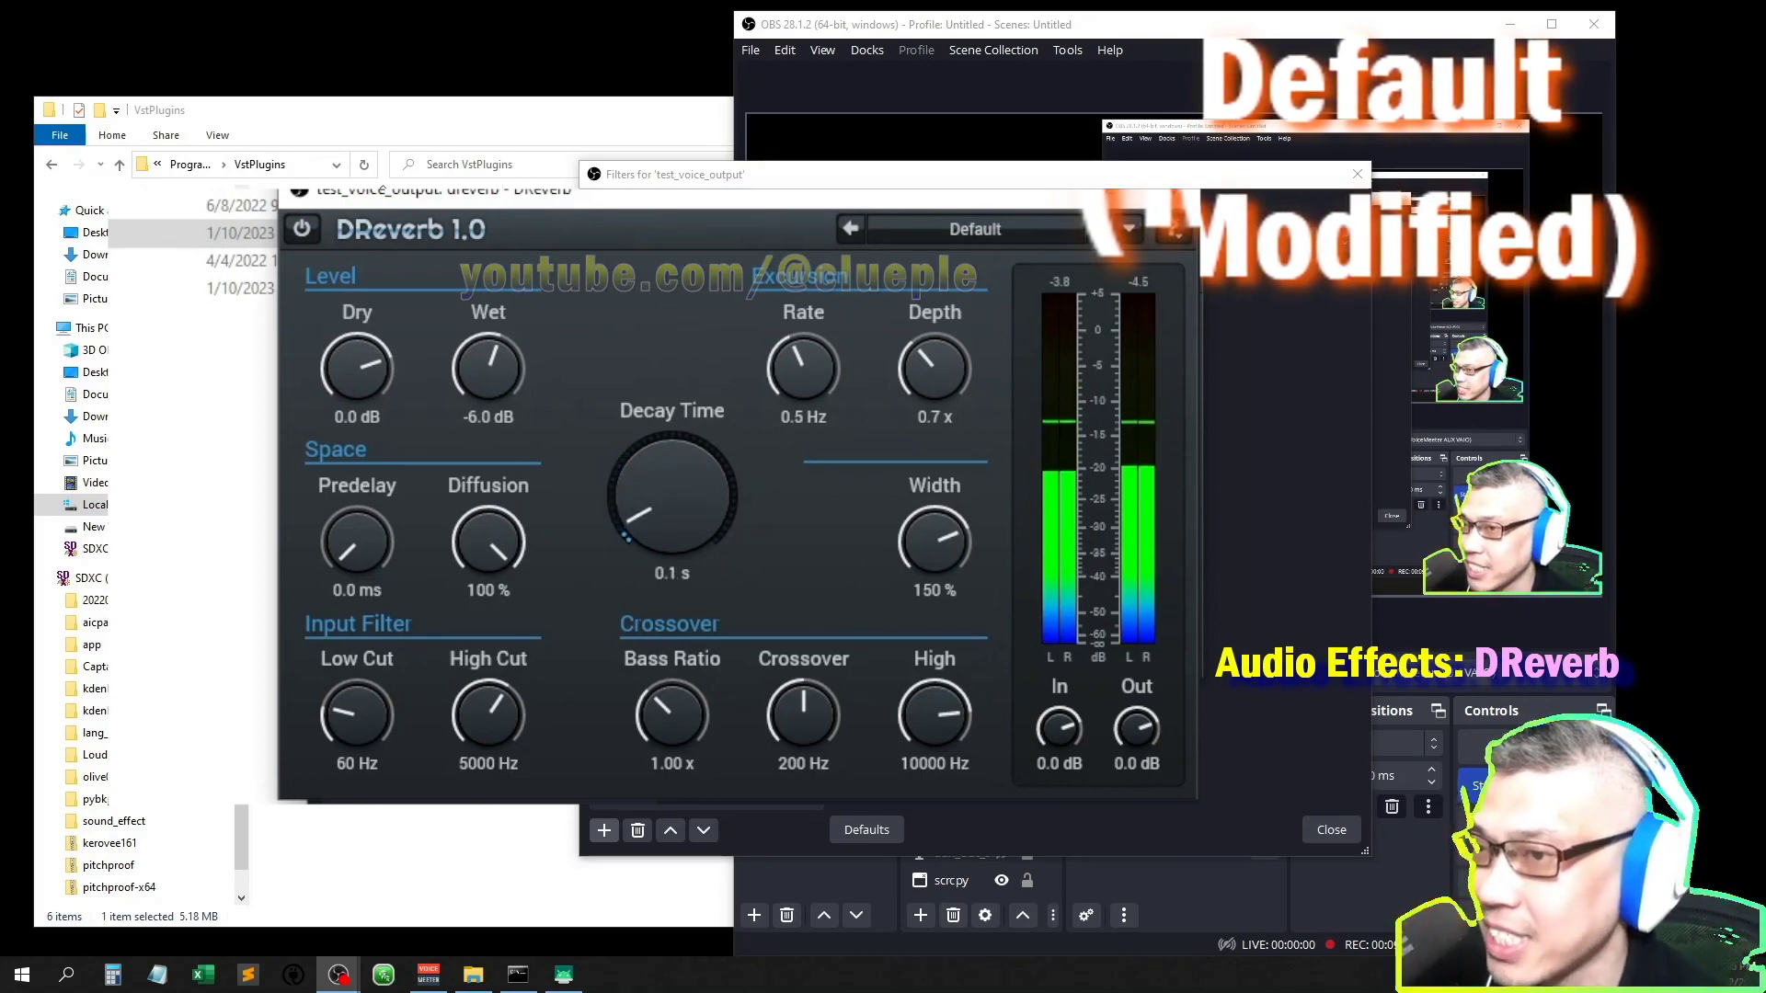
{"action": "mouse_move", "coordinate": [672, 495]}
{"action": "left_mouse_down"}
{"action": "mouse_move", "coordinate": [672, 471]}
{"action": "mouse_move", "coordinate": [672, 511]}
{"action": "left_mouse_up"}
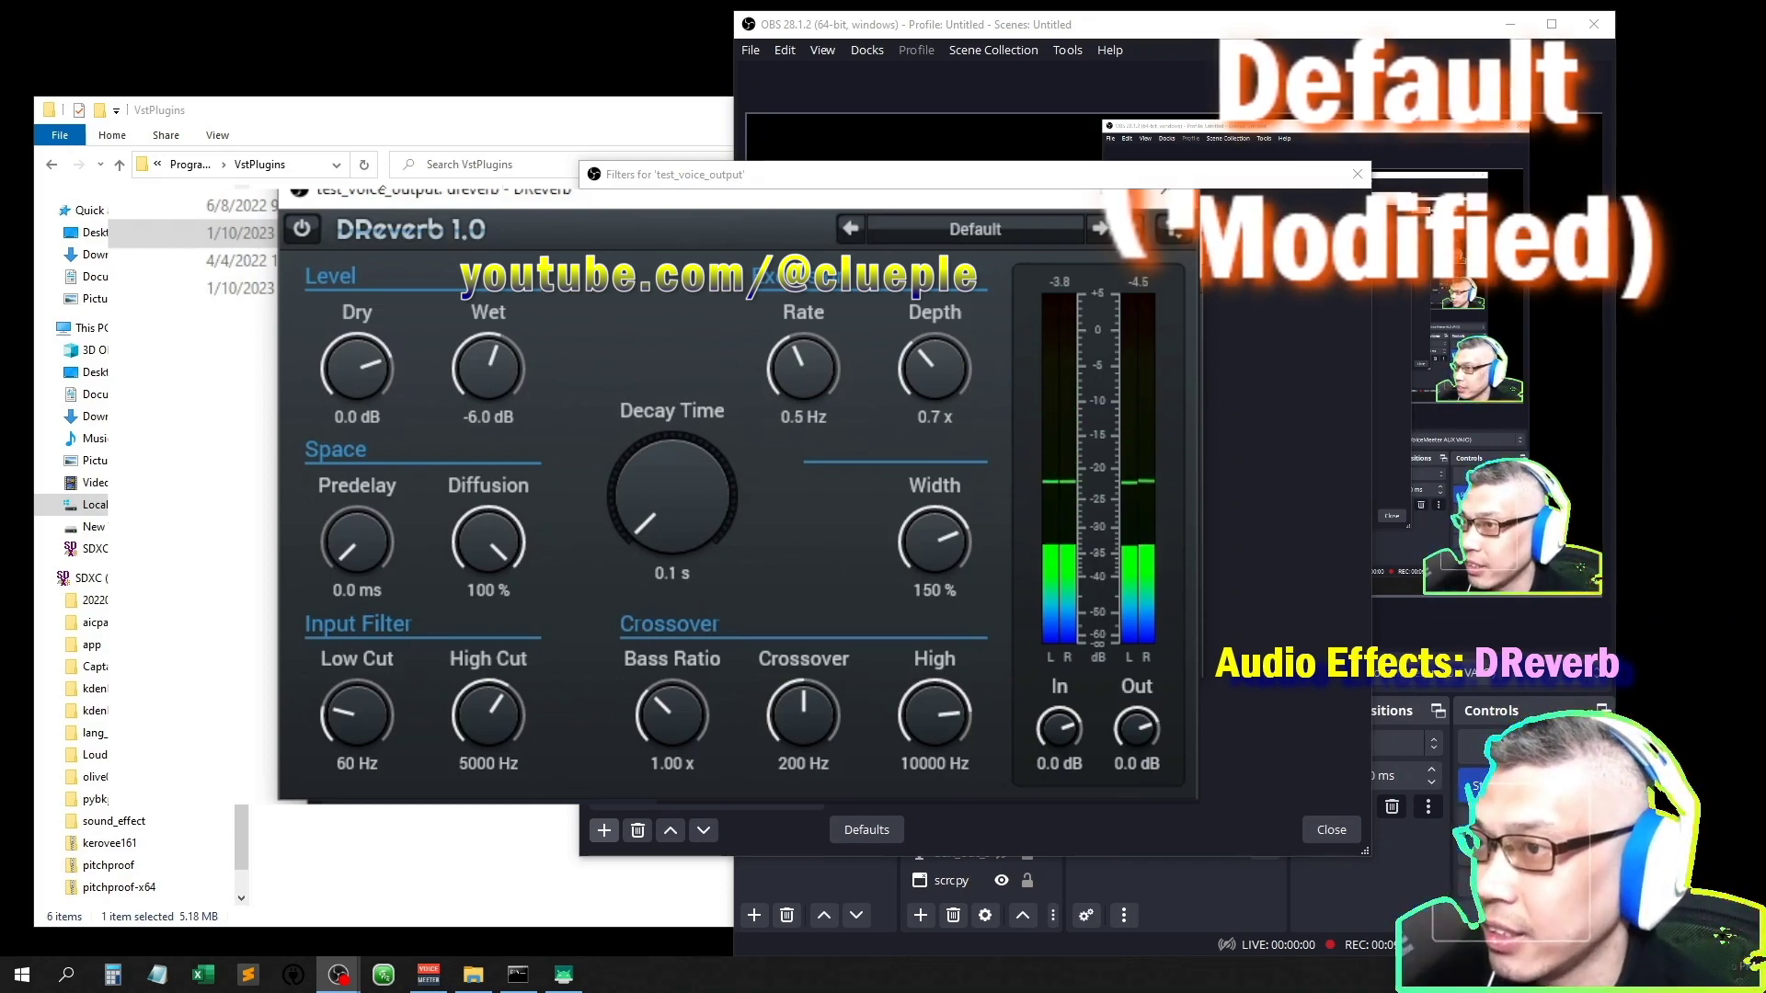
{"action": "left_click", "coordinate": [302, 229]}
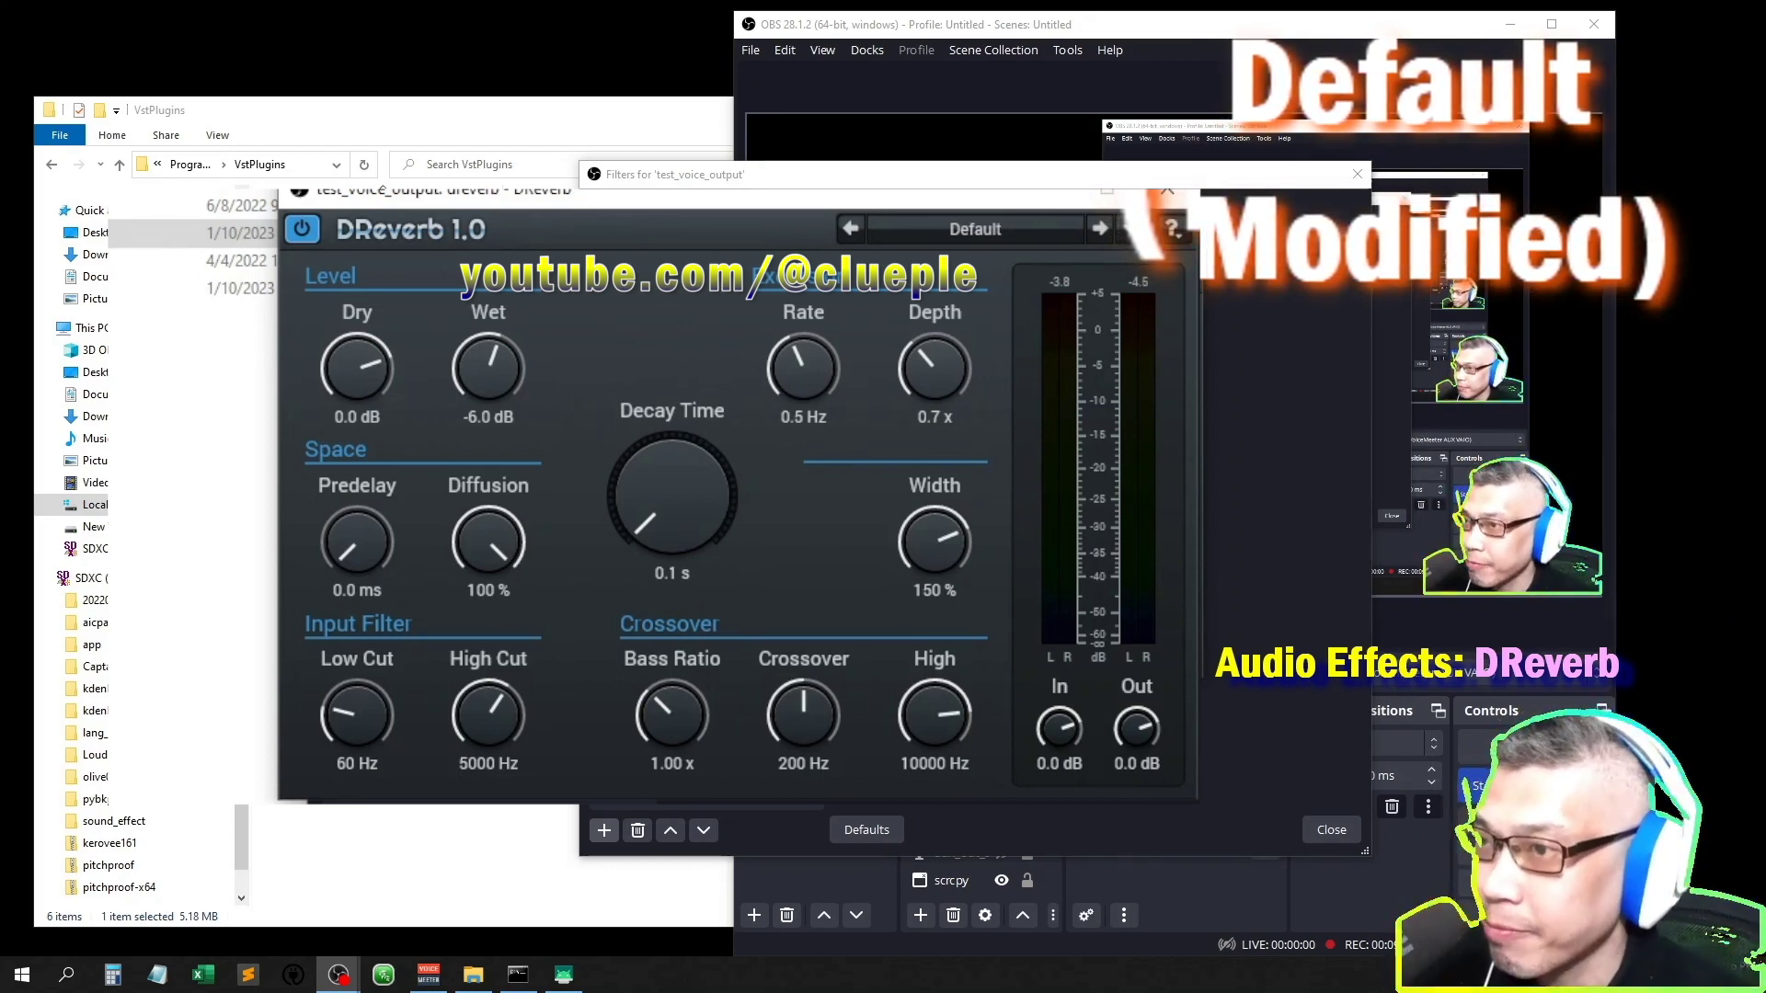
{"action": "left_click", "coordinate": [302, 229]}
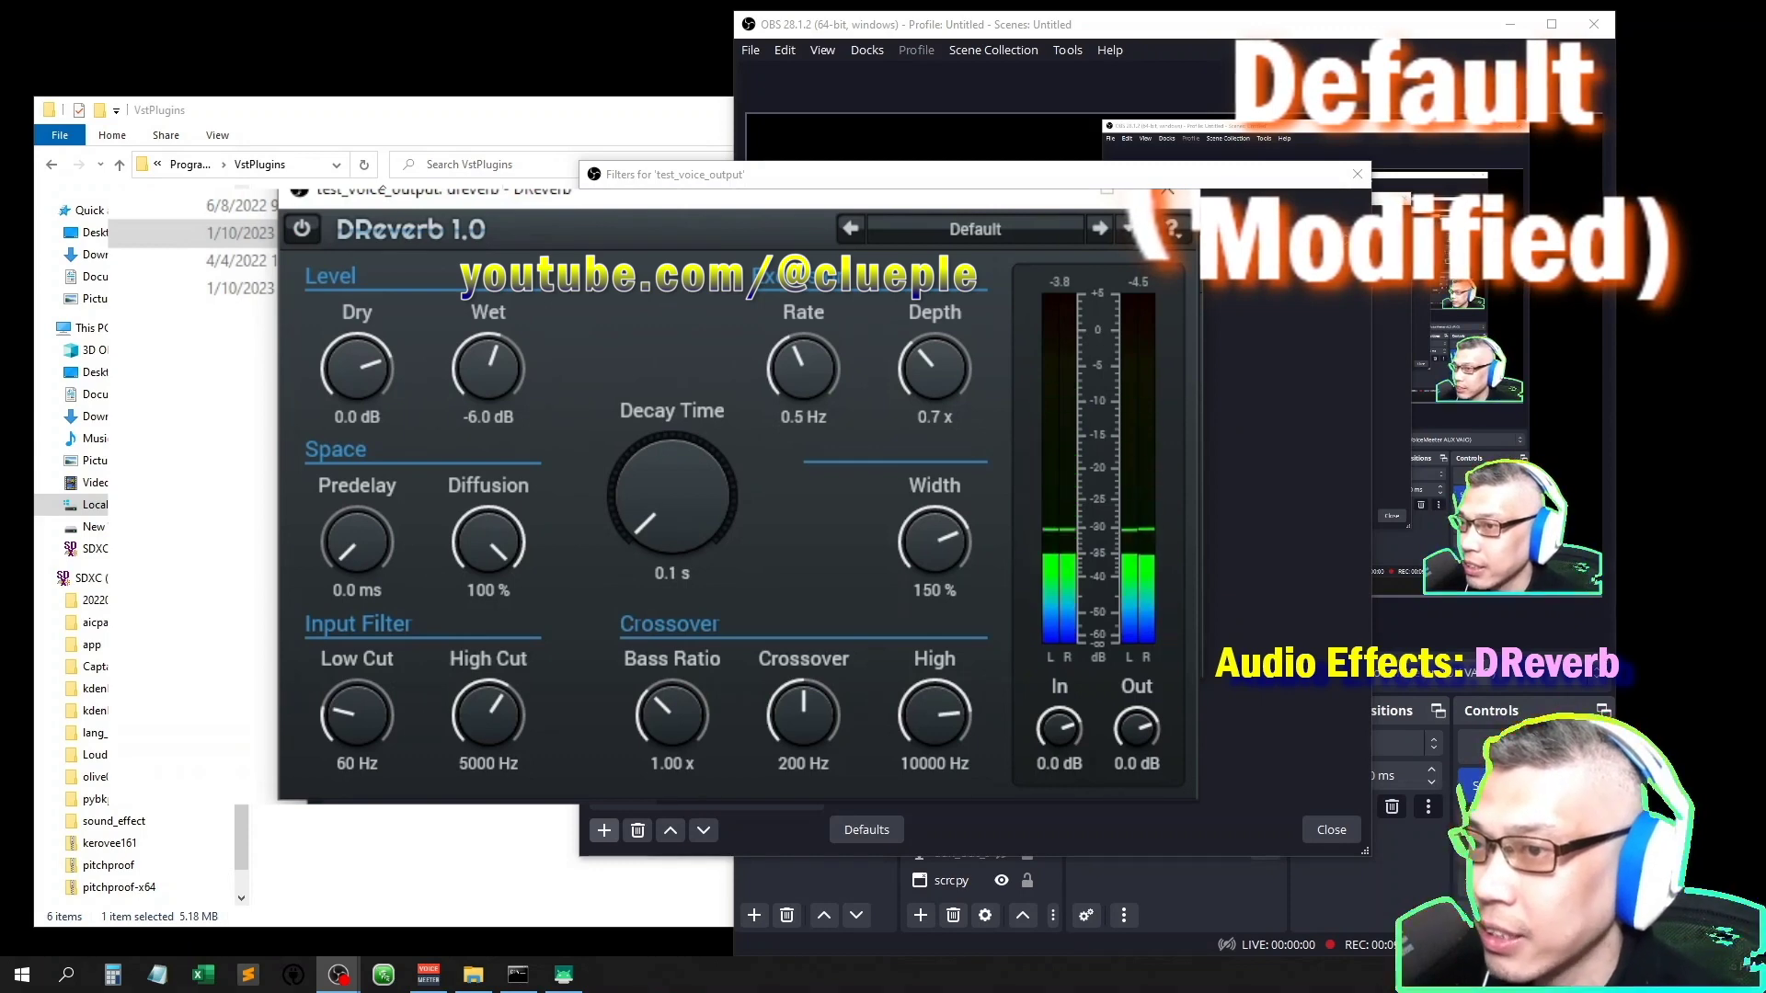
{"action": "left_click_drag", "start_coordinate": [673, 496], "coordinate": [672, 429]}
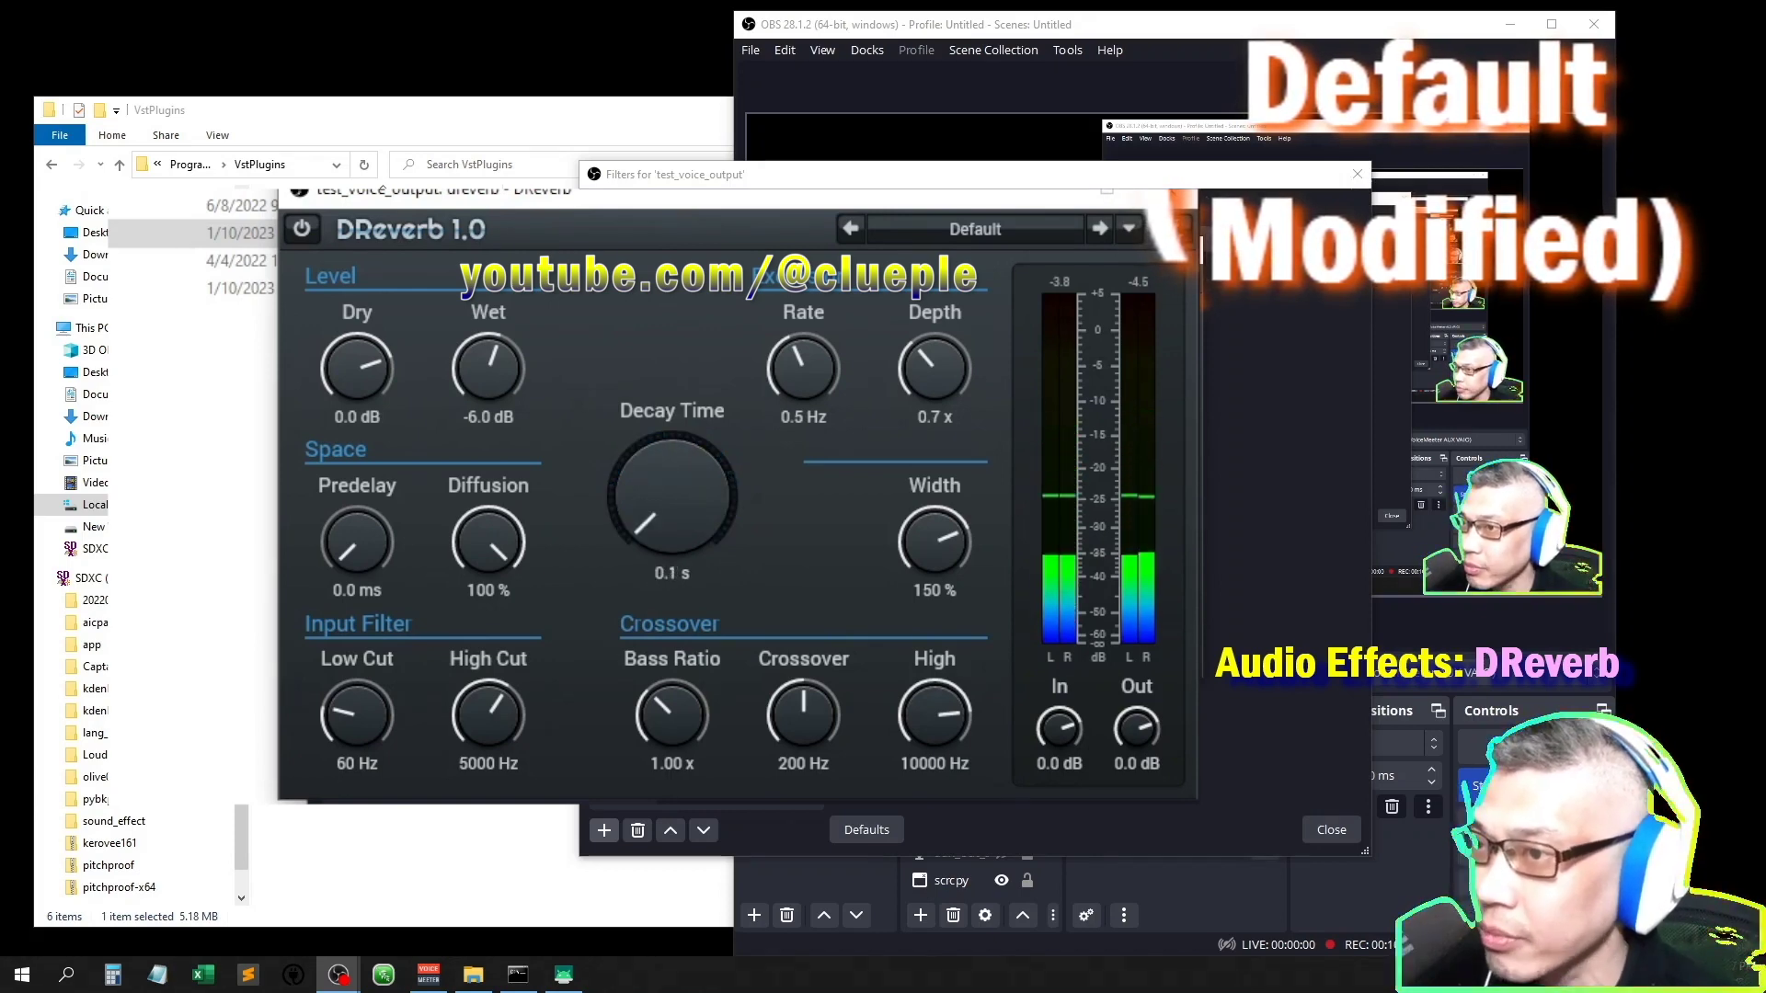
Try the Dry and Wet levels at 6.0 dB, and settle on Dry -6.2 dB and Wet 0.1 dB.
{"action": "left_click_drag", "start_coordinate": [488, 368], "coordinate": [488, 300]}
{"action": "left_click_drag", "start_coordinate": [357, 368], "coordinate": [357, 329]}
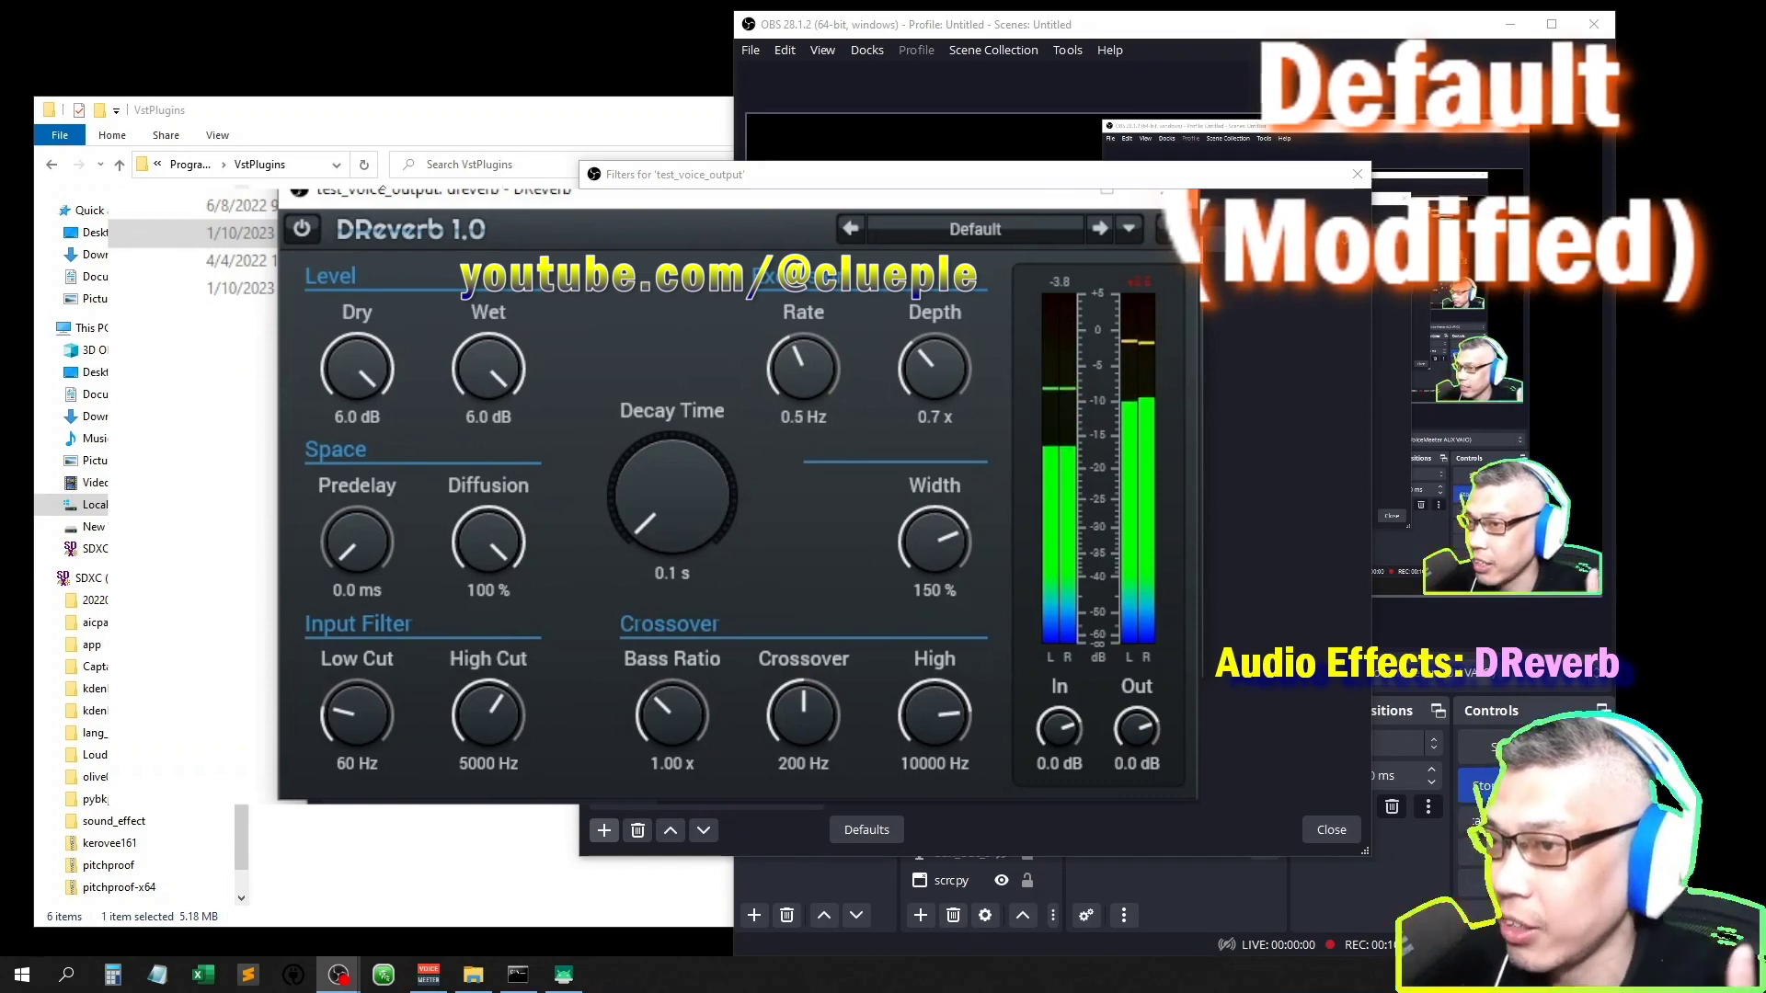
{"action": "left_click_drag", "start_coordinate": [356, 368], "coordinate": [357, 478]}
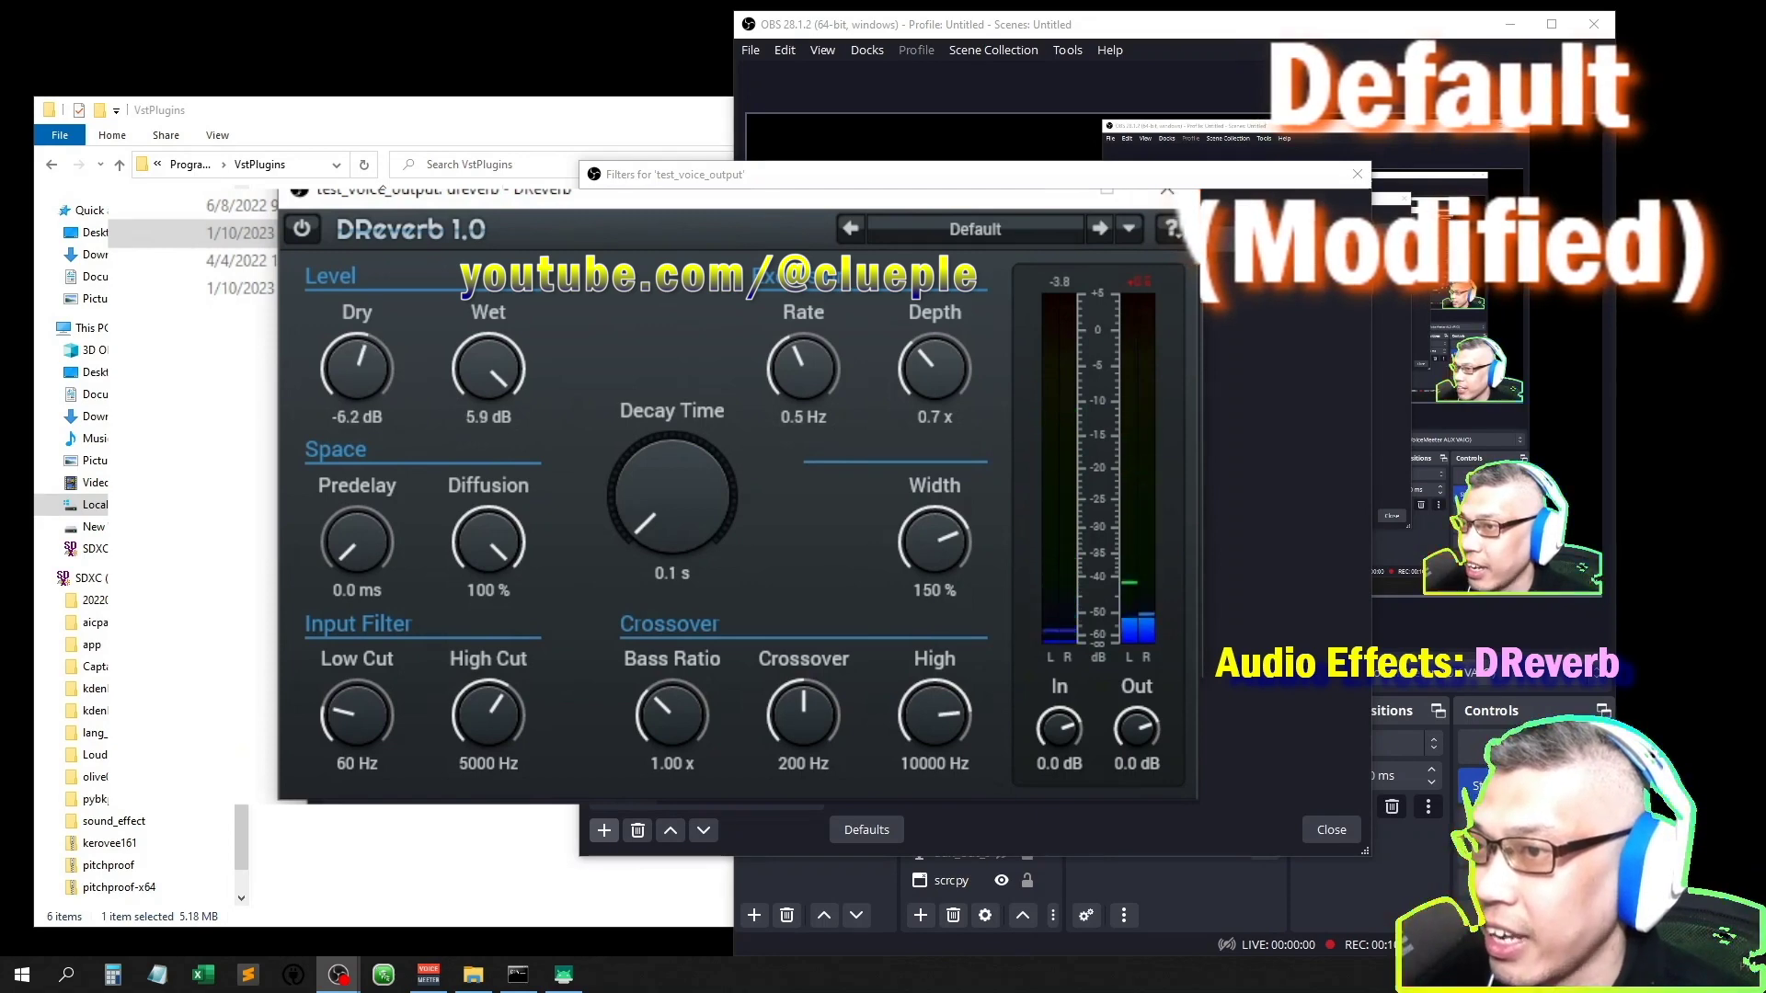
{"action": "left_click_drag", "start_coordinate": [489, 367], "coordinate": [488, 441]}
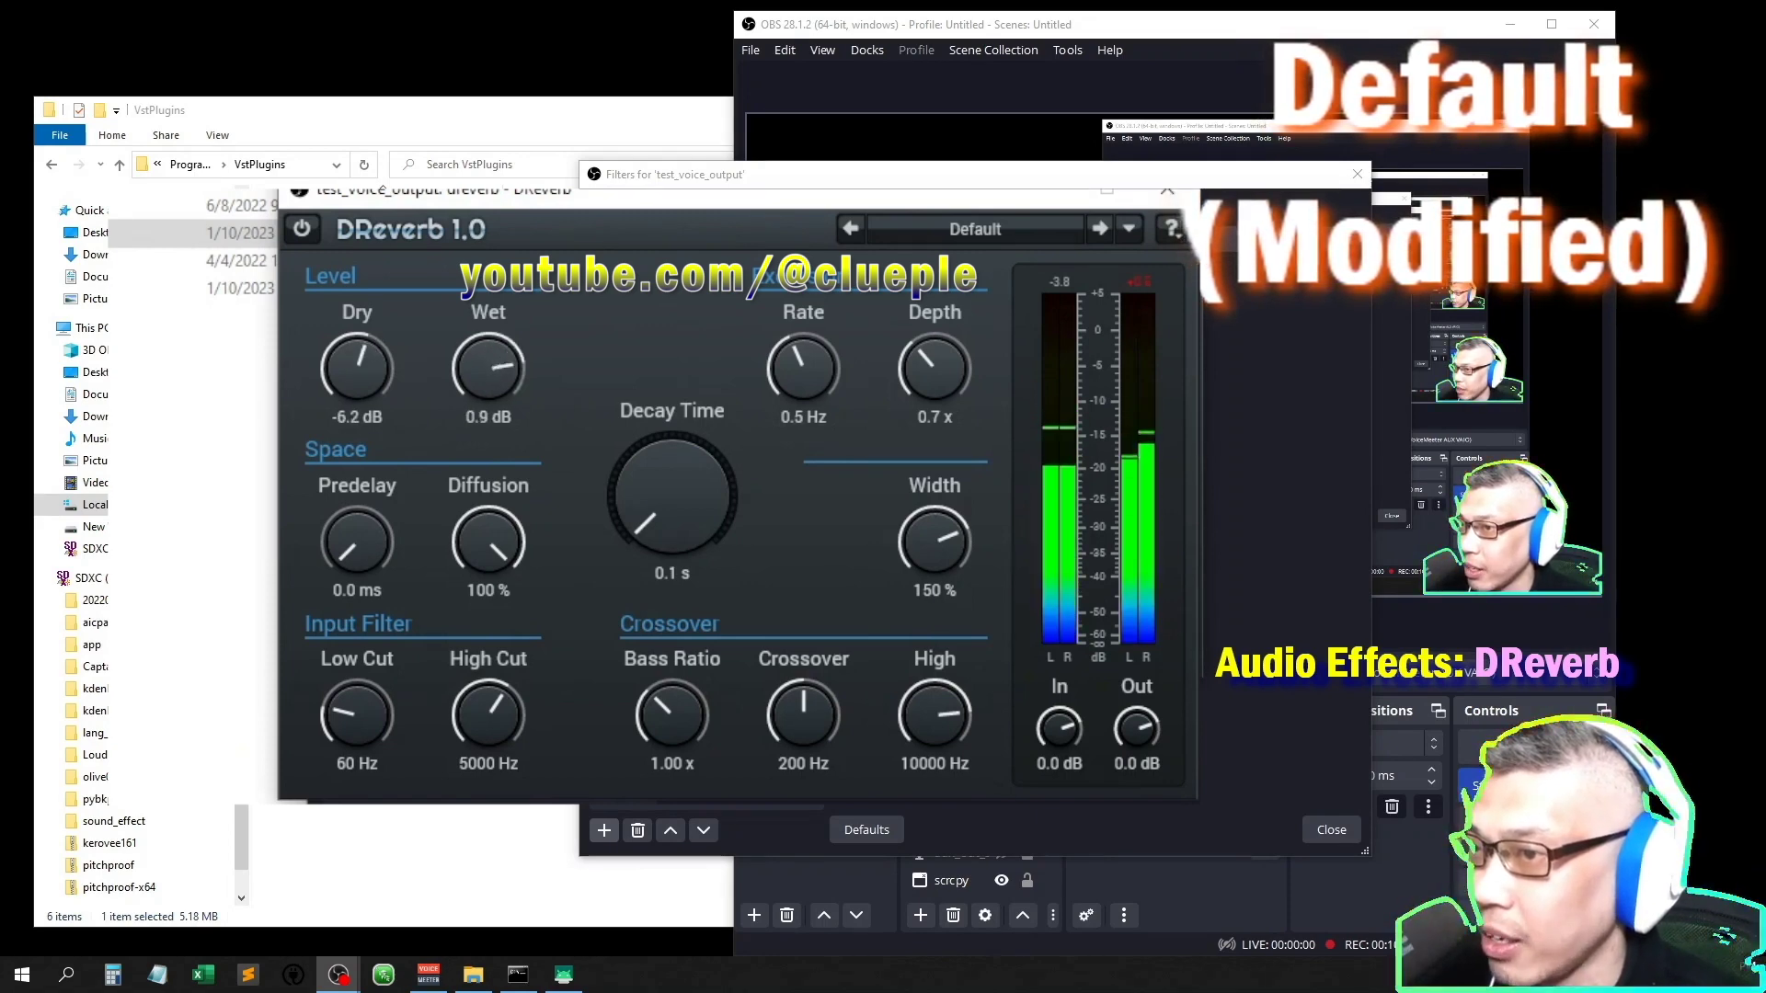
{"action": "left_click_drag", "start_coordinate": [488, 368], "coordinate": [488, 378]}
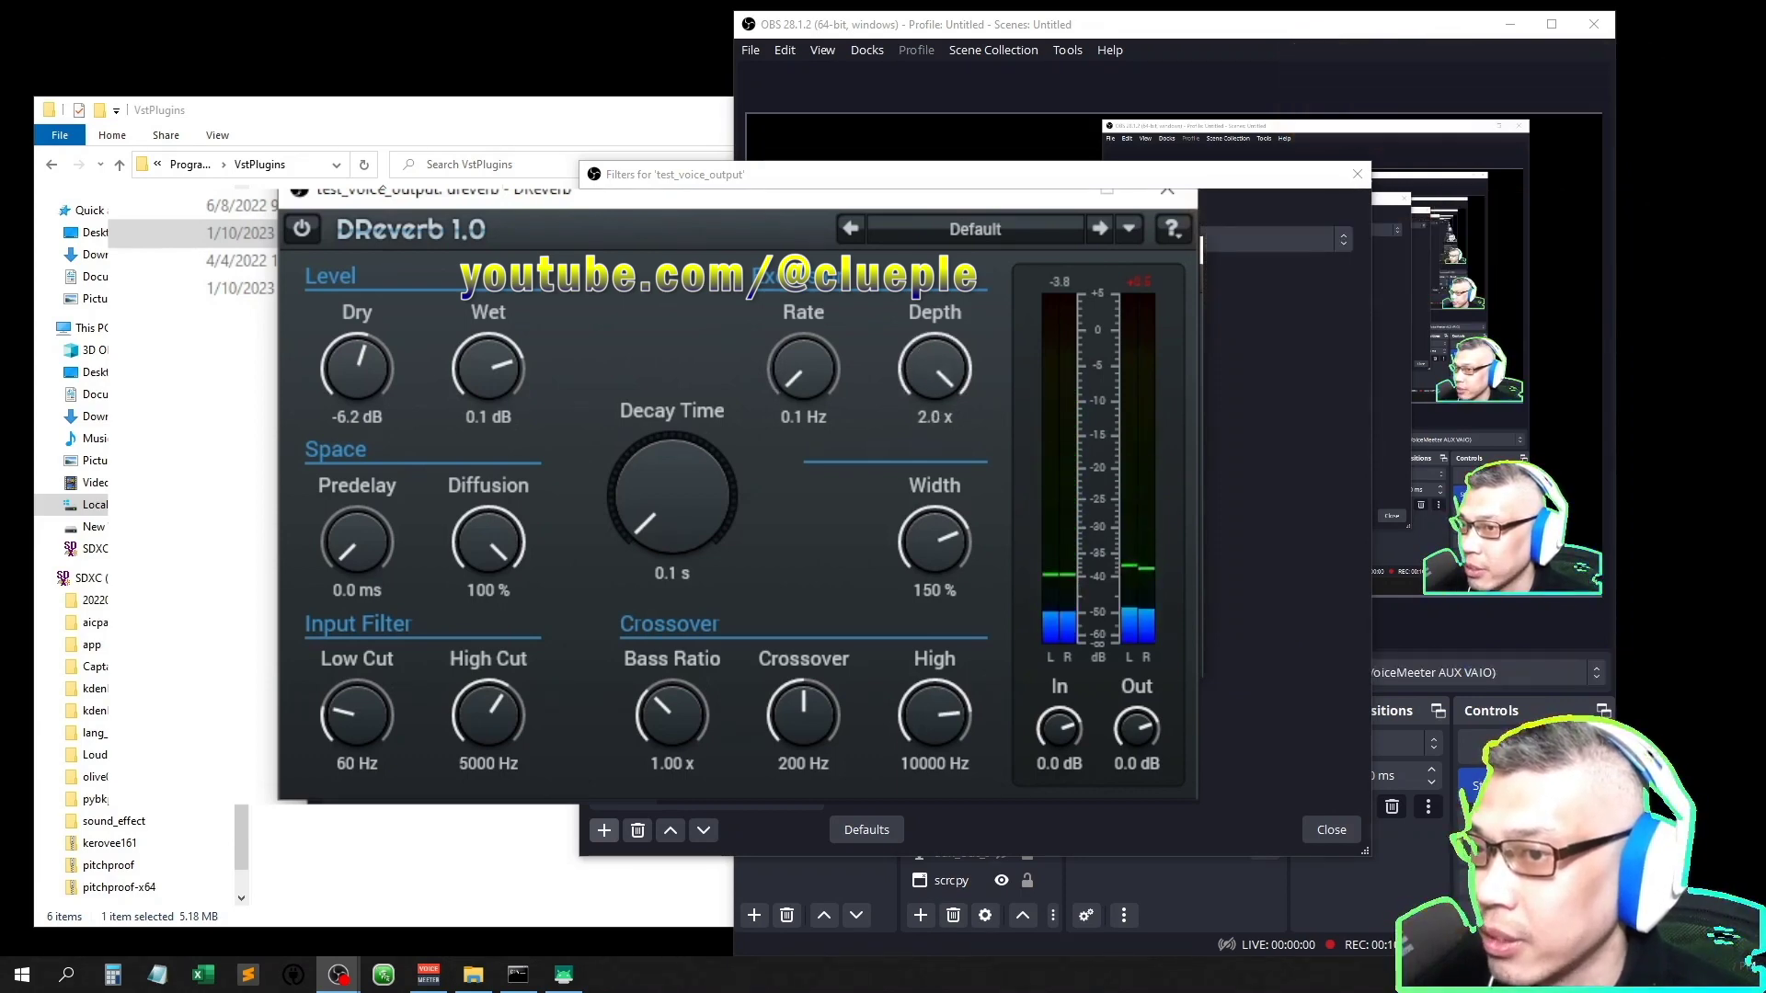
Set the reverb Width to 125 % and the Predelay to 5.1 ms.
{"action": "mouse_move", "coordinate": [935, 543]}
{"action": "left_mouse_down"}
{"action": "mouse_move", "coordinate": [934, 681]}
{"action": "mouse_move", "coordinate": [934, 495]}
{"action": "mouse_move", "coordinate": [935, 520]}
{"action": "left_mouse_up"}
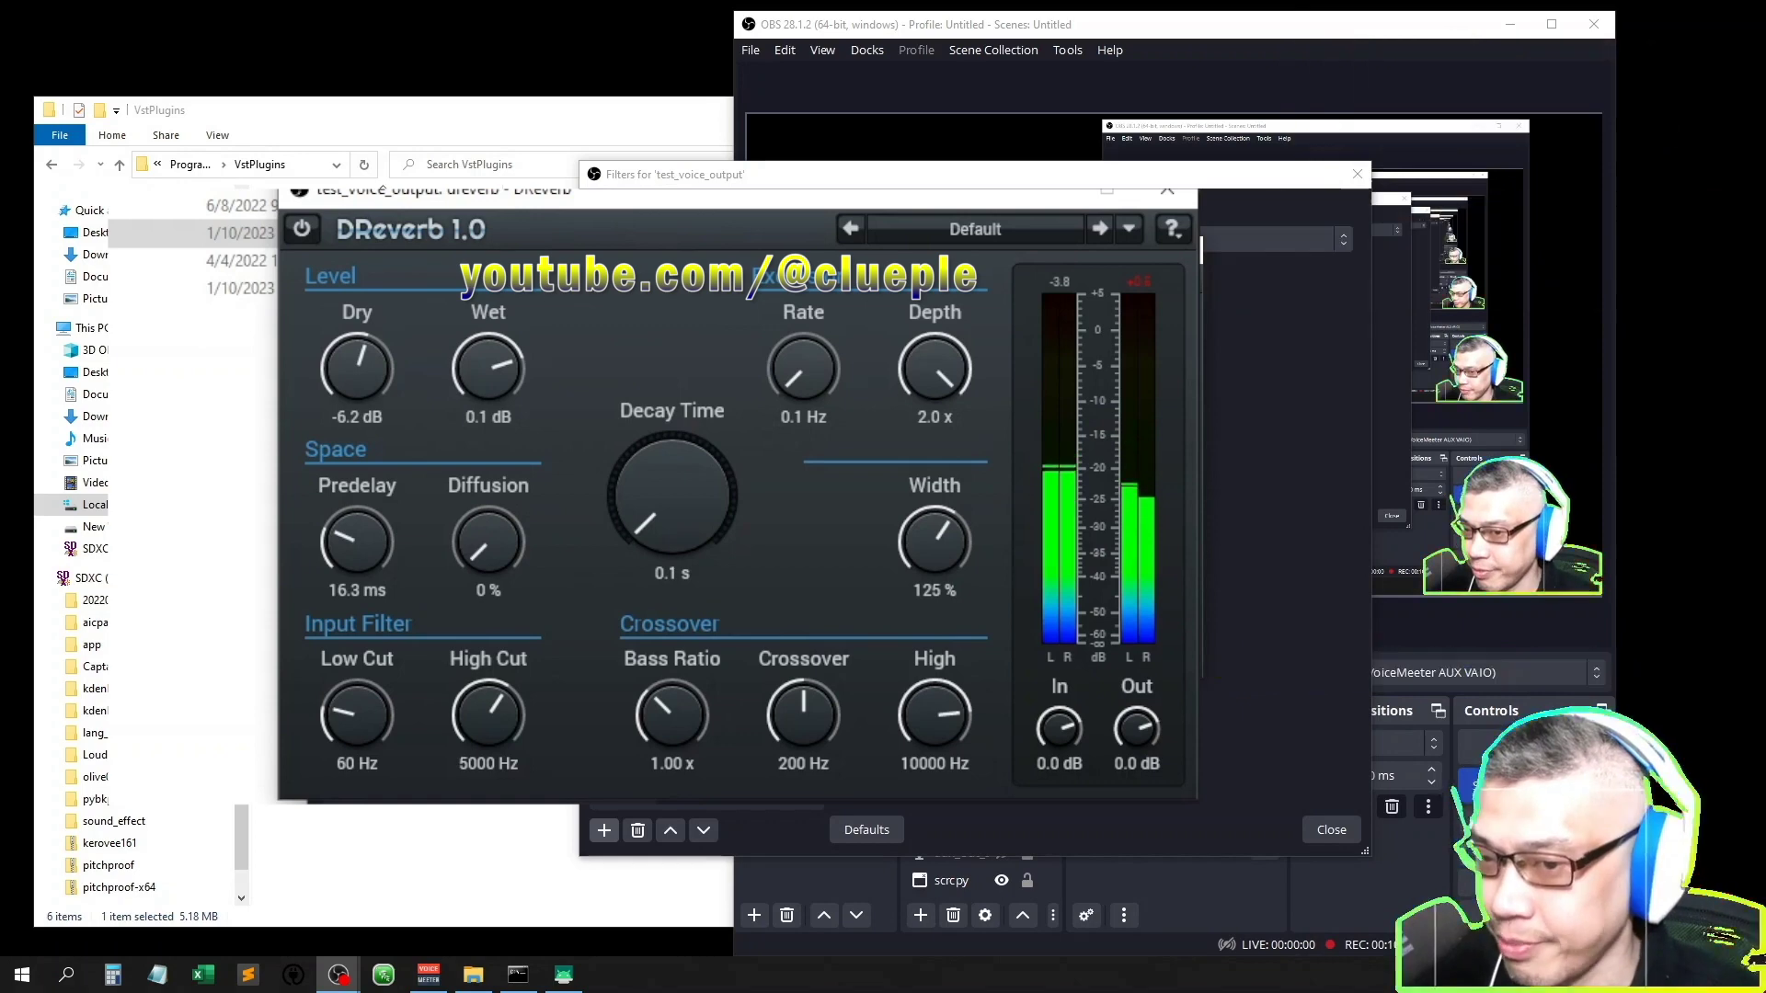
{"action": "mouse_move", "coordinate": [357, 543]}
{"action": "left_mouse_down"}
{"action": "mouse_move", "coordinate": [357, 518]}
{"action": "mouse_move", "coordinate": [356, 563]}
{"action": "left_mouse_up"}
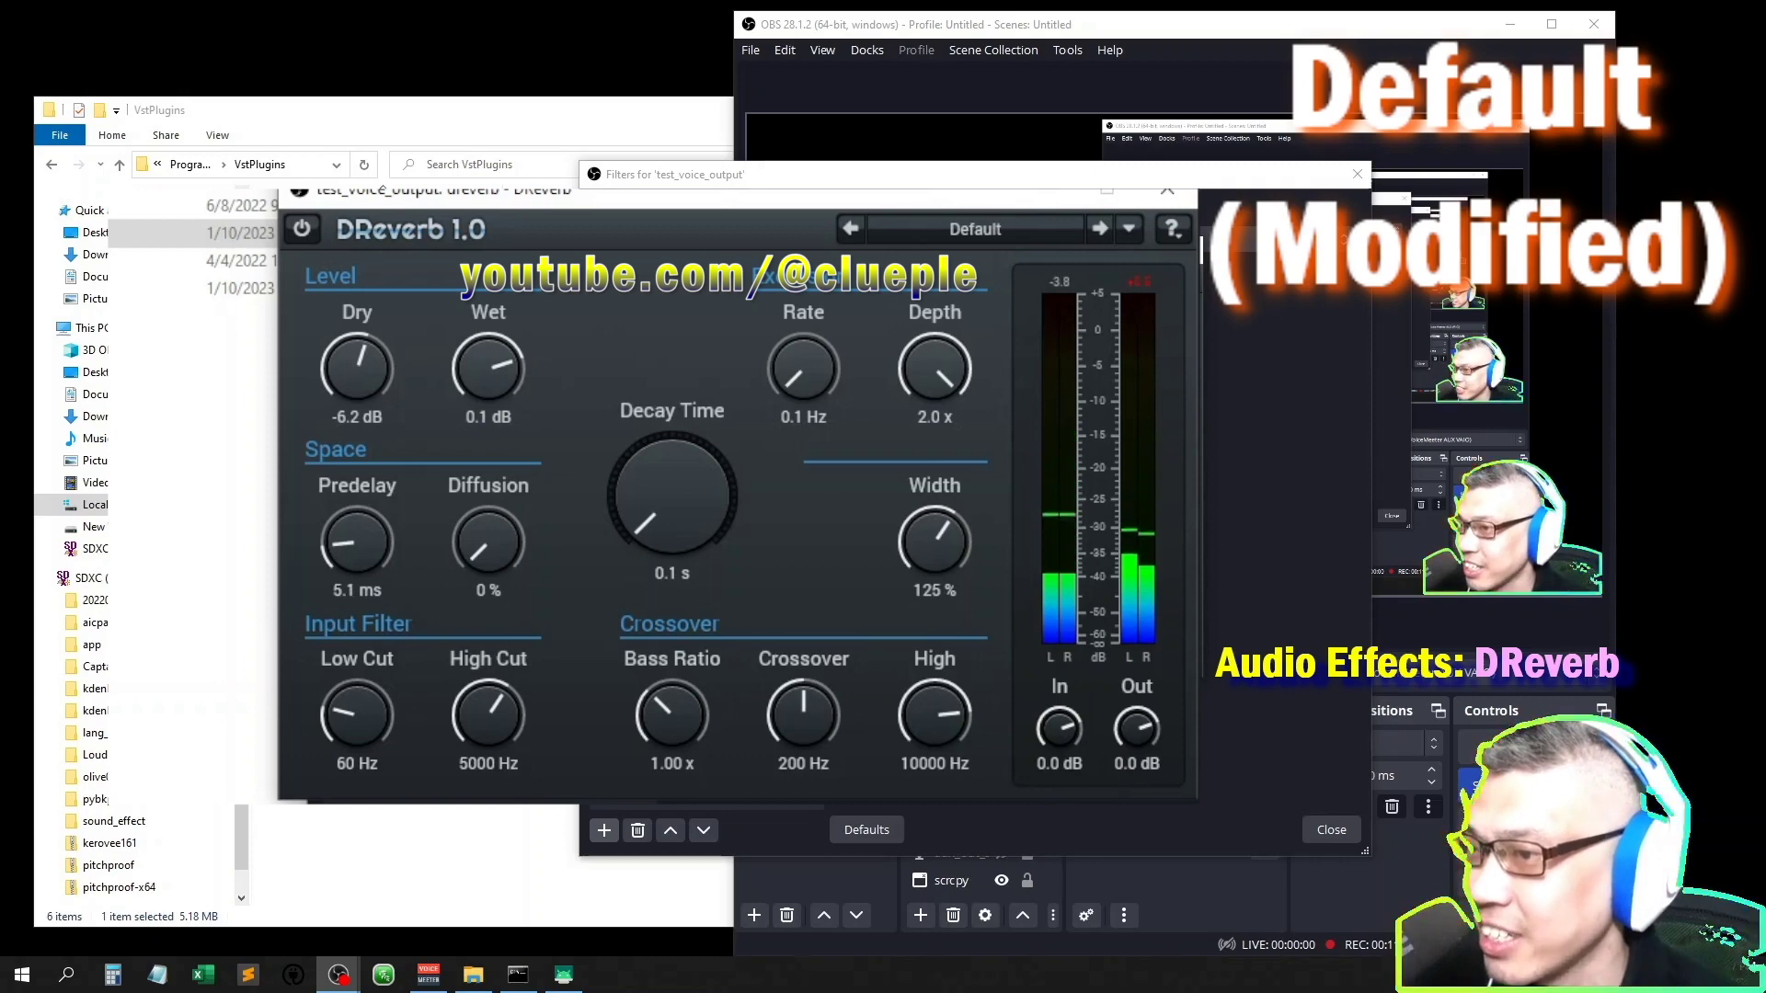
Try the input filter's Low Cut at 3000 Hz, set it to 69 Hz, and lower the High Cut to 583 Hz.
{"action": "left_click_drag", "start_coordinate": [356, 716], "coordinate": [357, 603]}
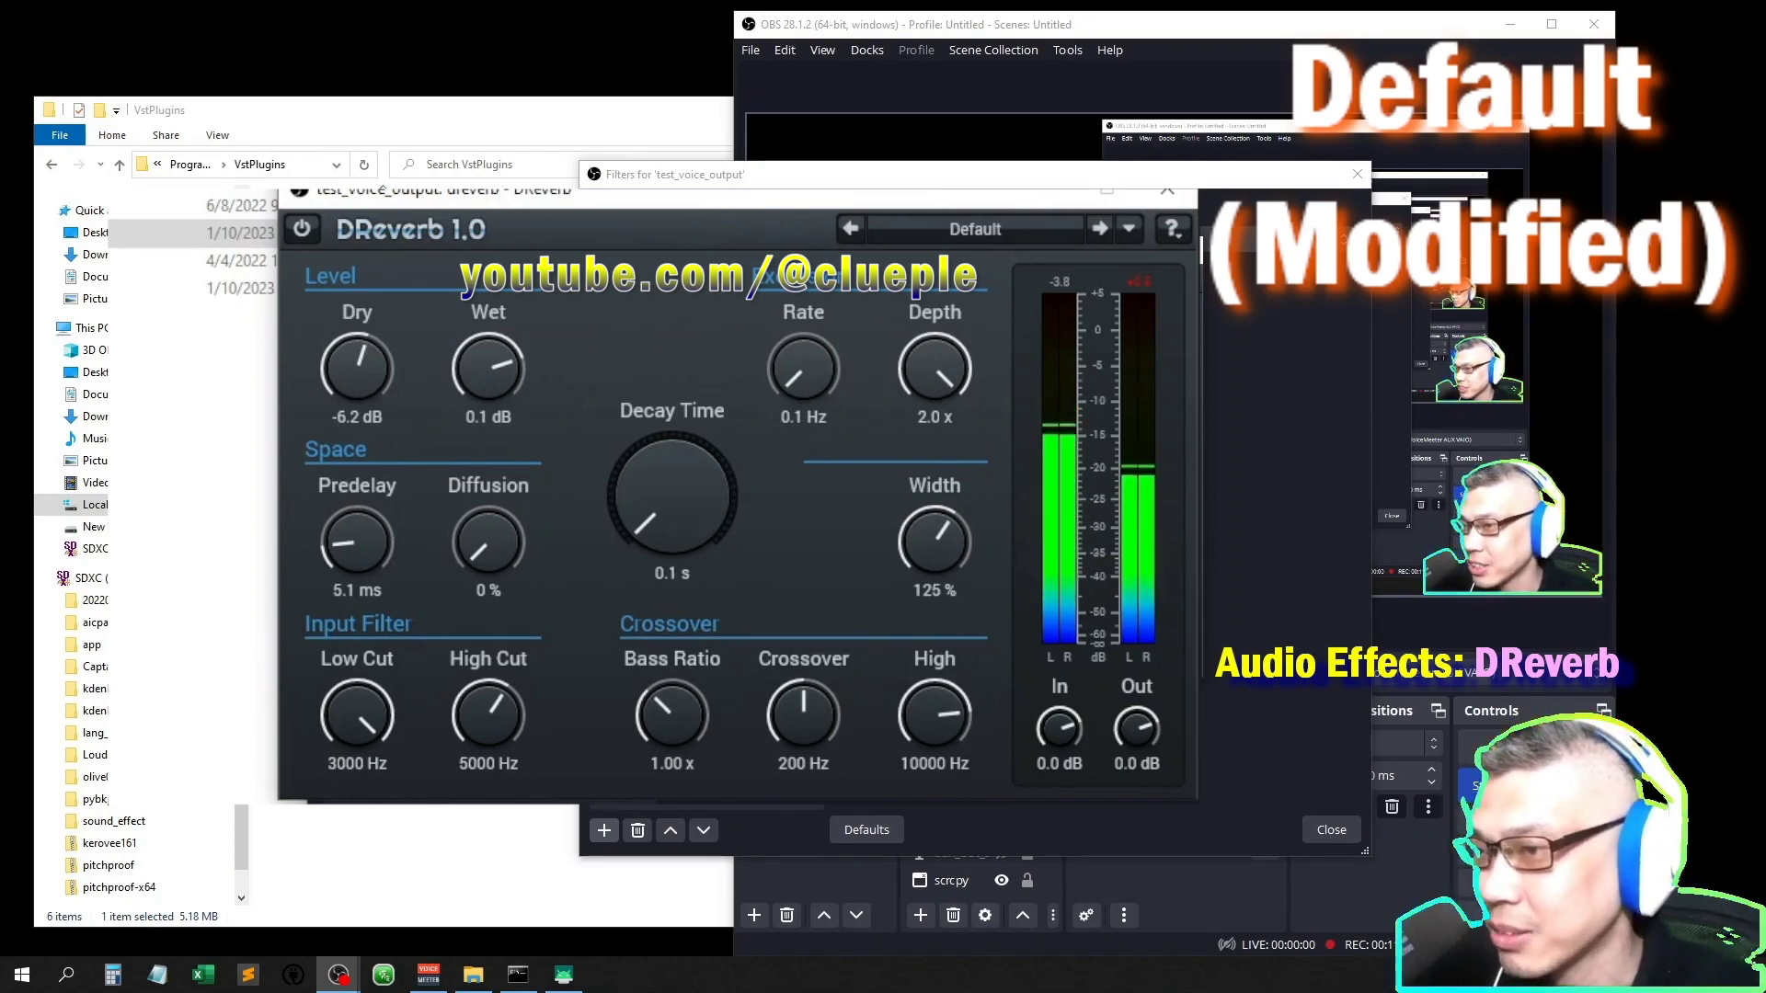
{"action": "left_click_drag", "start_coordinate": [357, 715], "coordinate": [357, 799]}
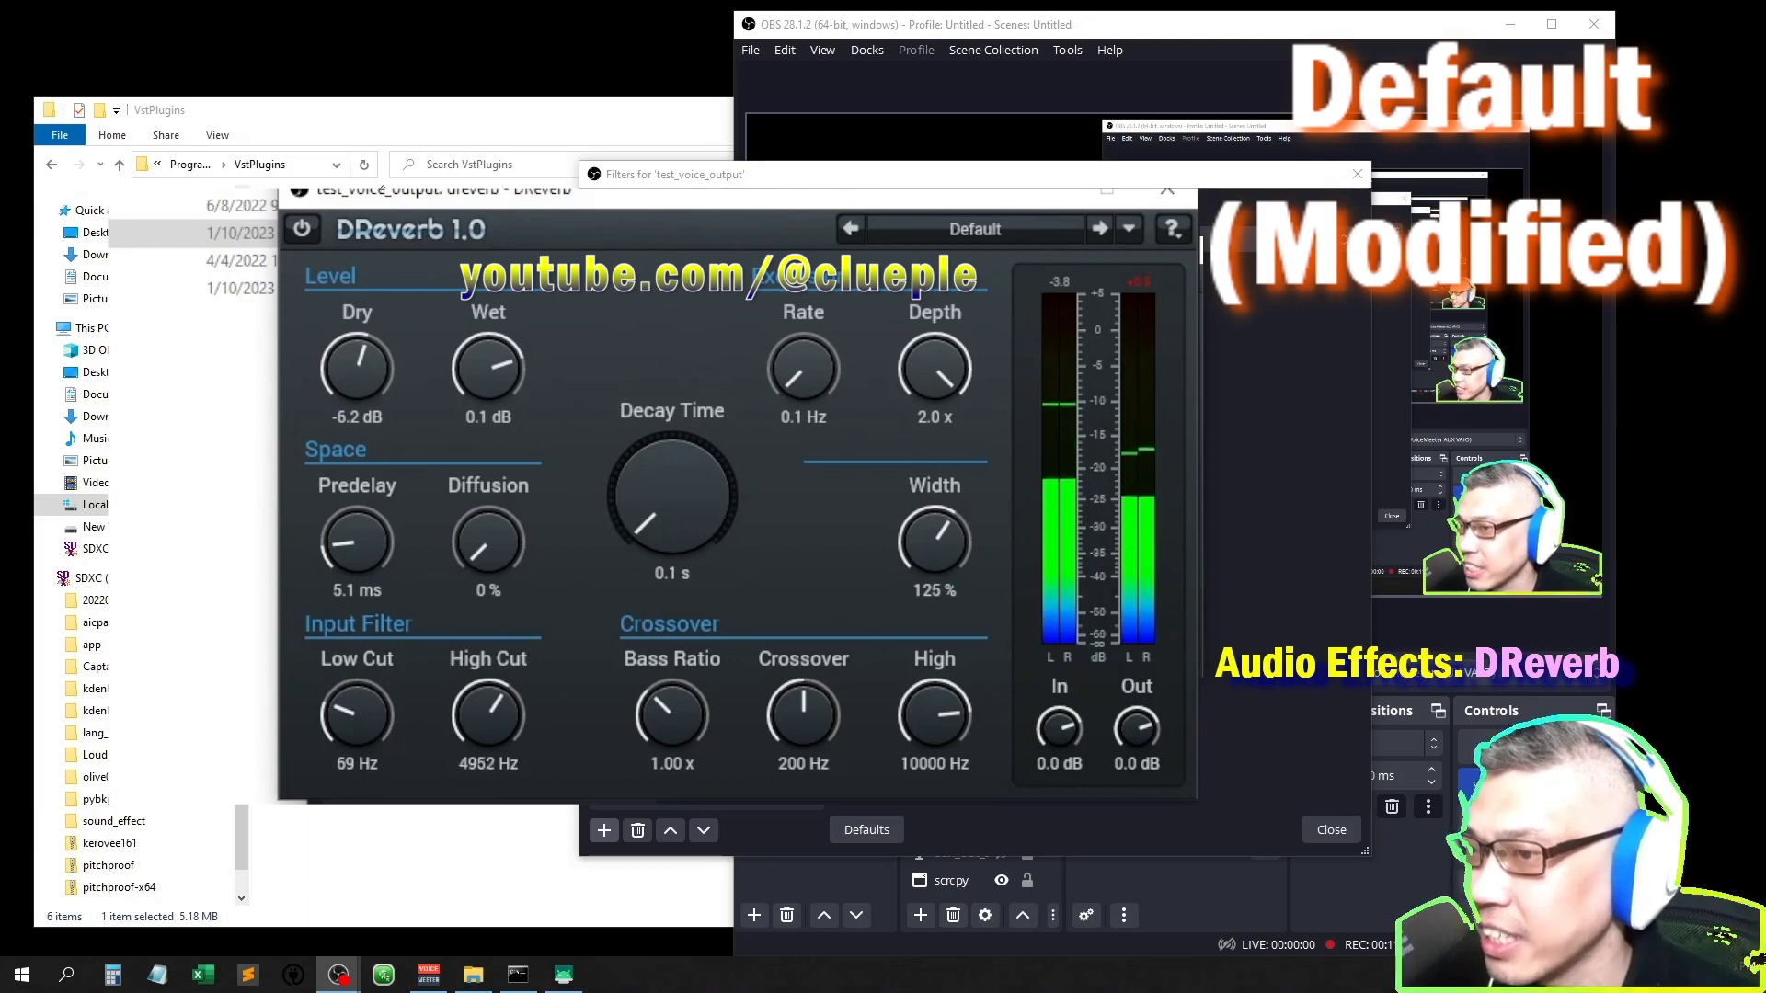
{"action": "left_click_drag", "start_coordinate": [489, 715], "coordinate": [488, 807]}
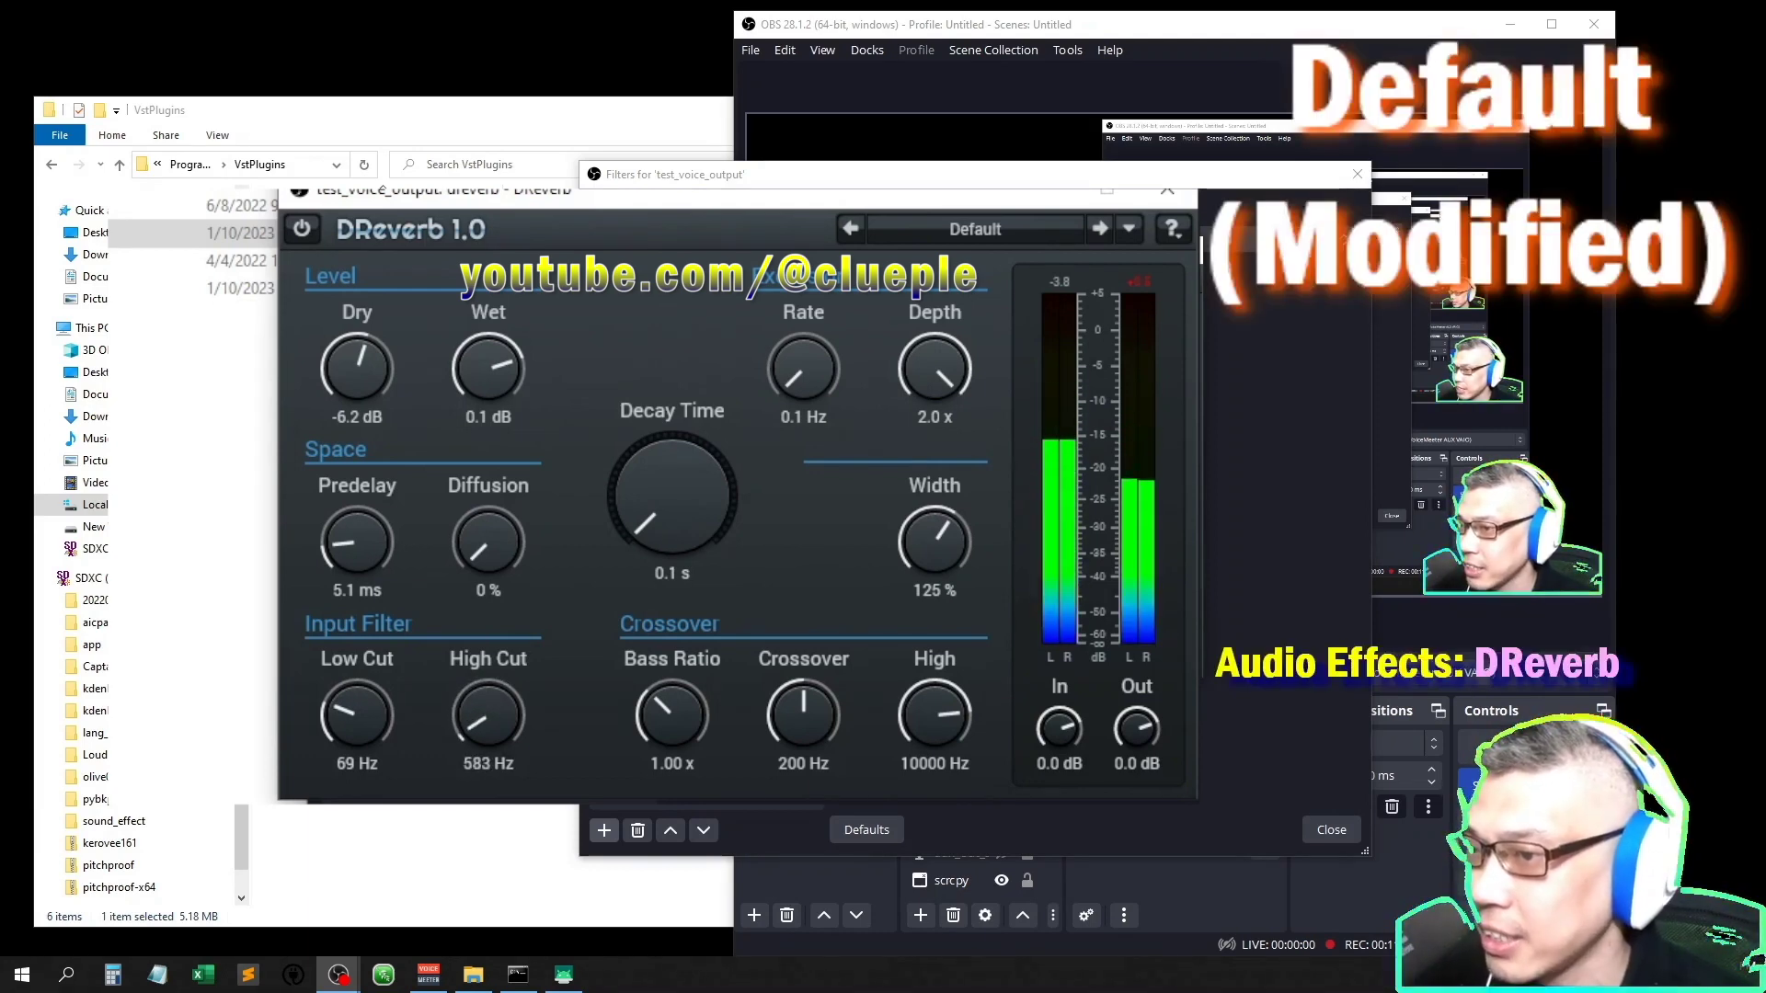
Try DReverb's High Cut at 3102 Hz, Bass Ratio at 3.00 x, Crossover at 20 Hz and 2000 Hz, High at 4819 Hz and Width at 69 %.
{"action": "left_click_drag", "start_coordinate": [488, 715], "coordinate": [489, 568]}
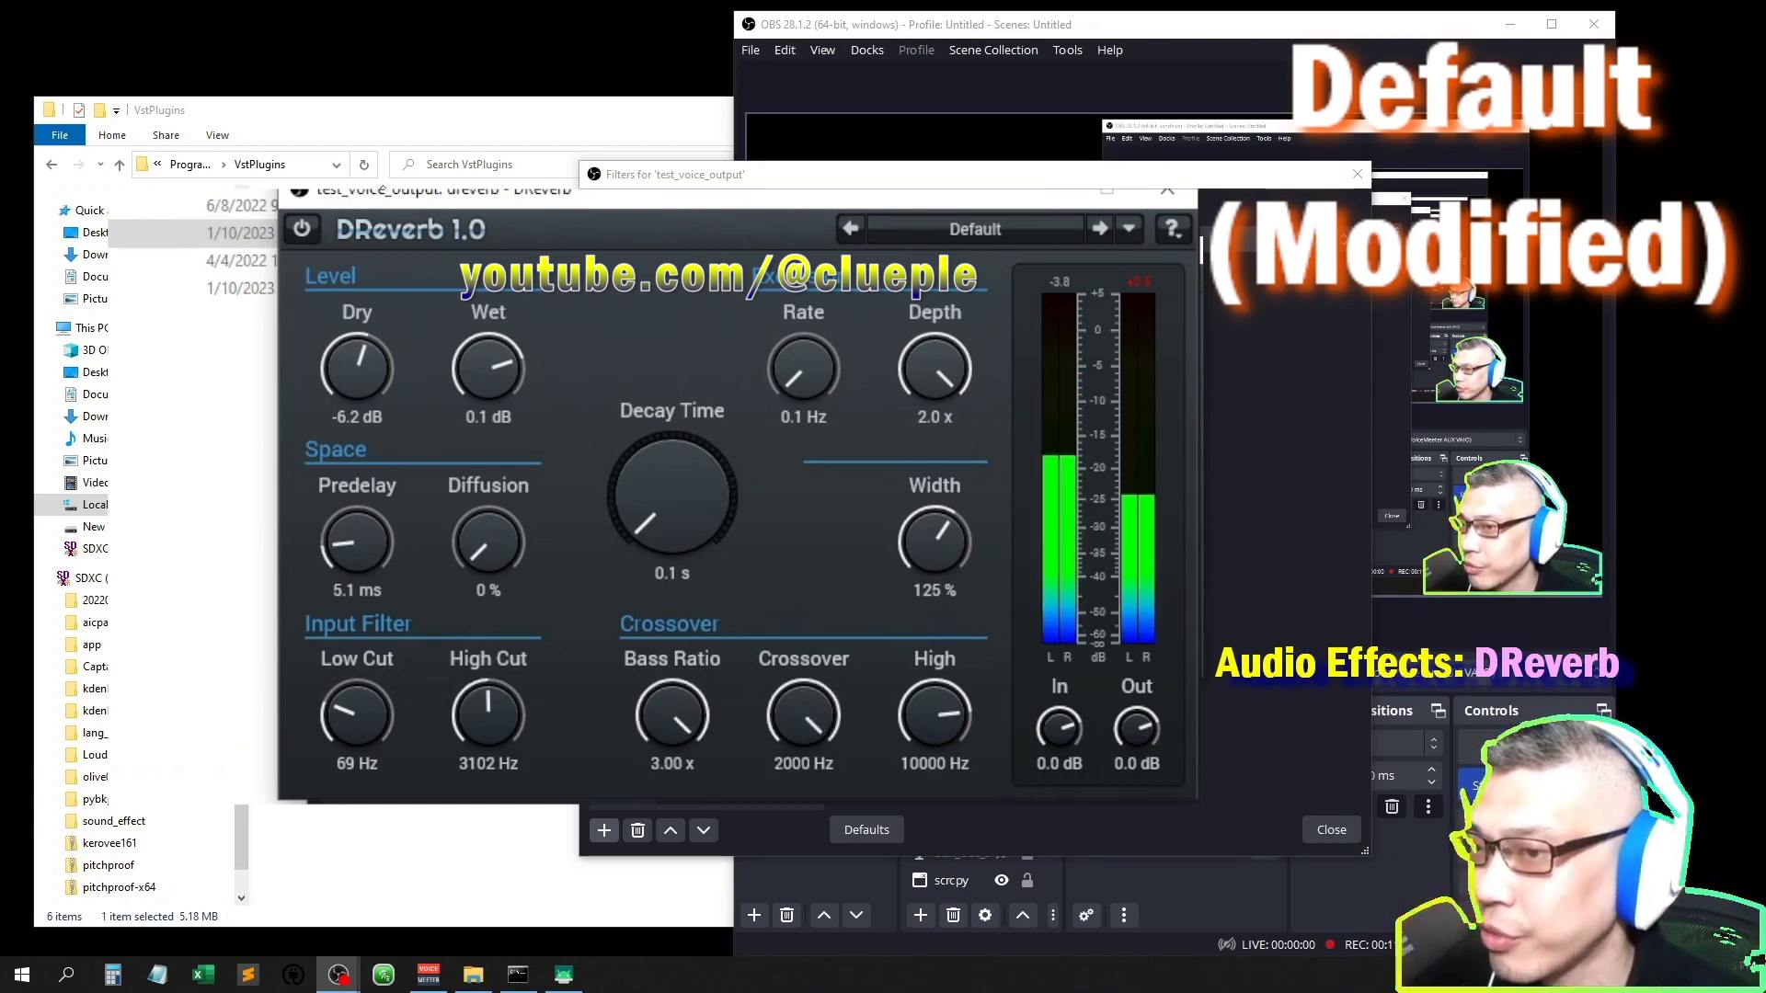
{"action": "left_click_drag", "start_coordinate": [804, 716], "coordinate": [804, 873]}
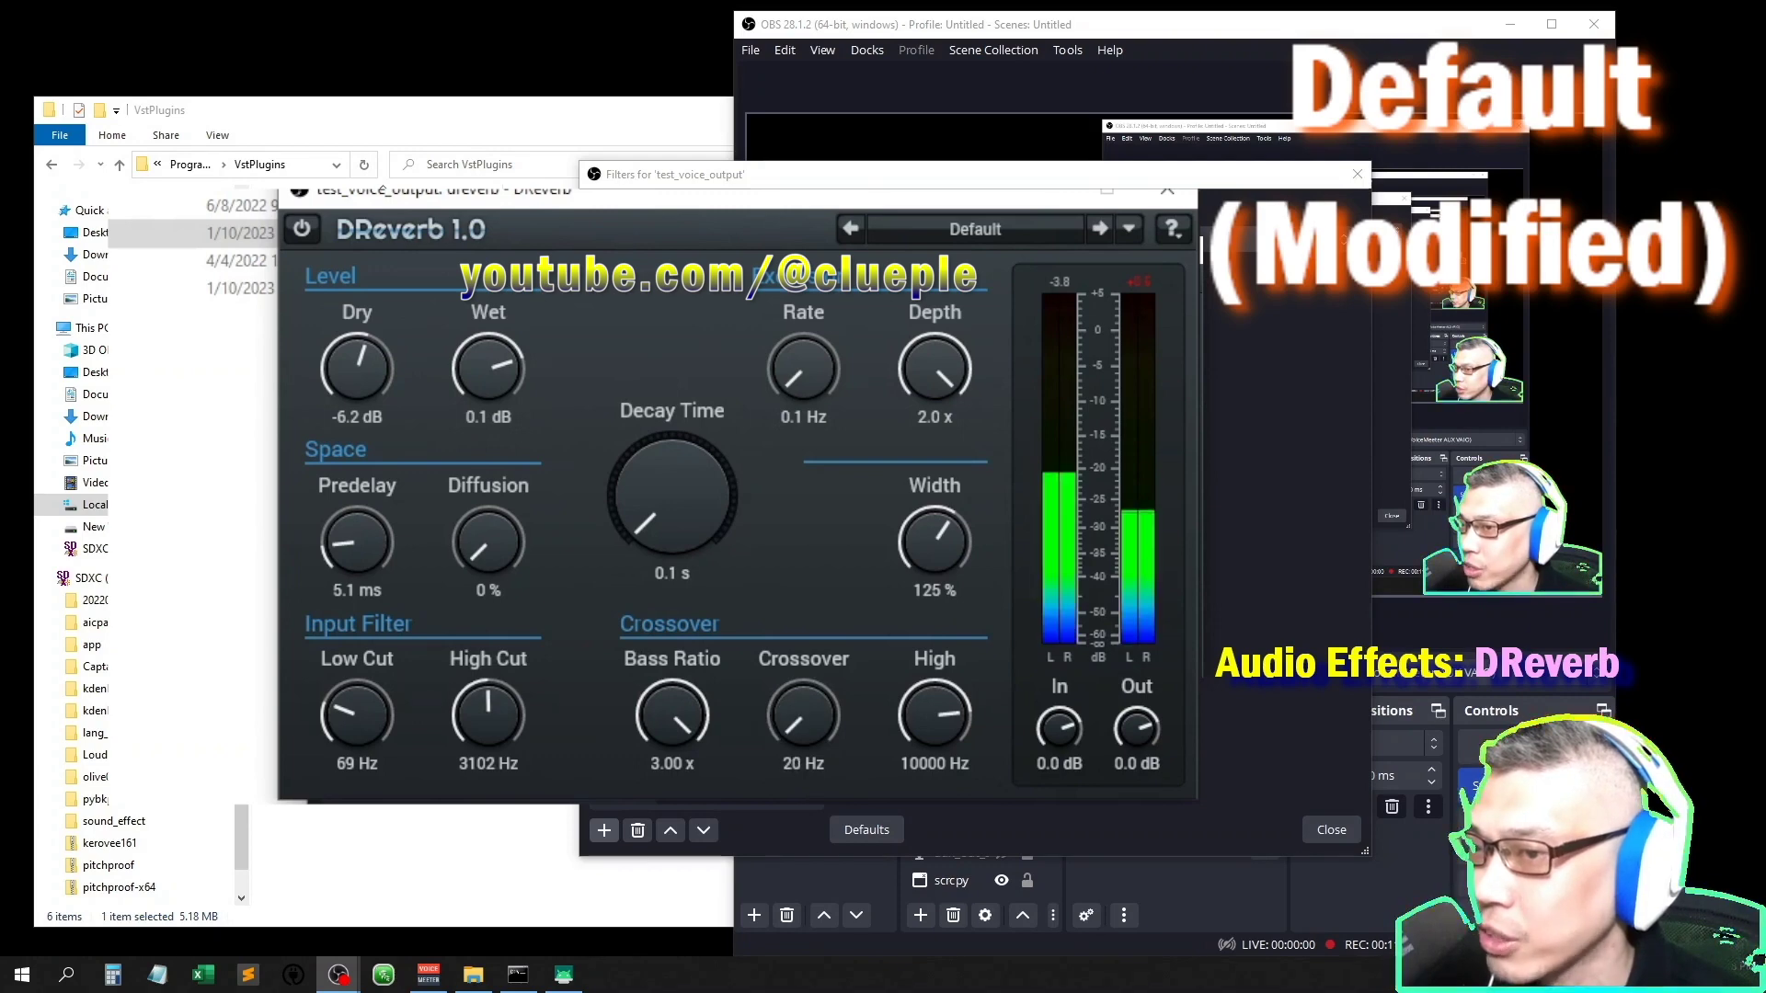
{"action": "left_click_drag", "start_coordinate": [804, 715], "coordinate": [804, 571]}
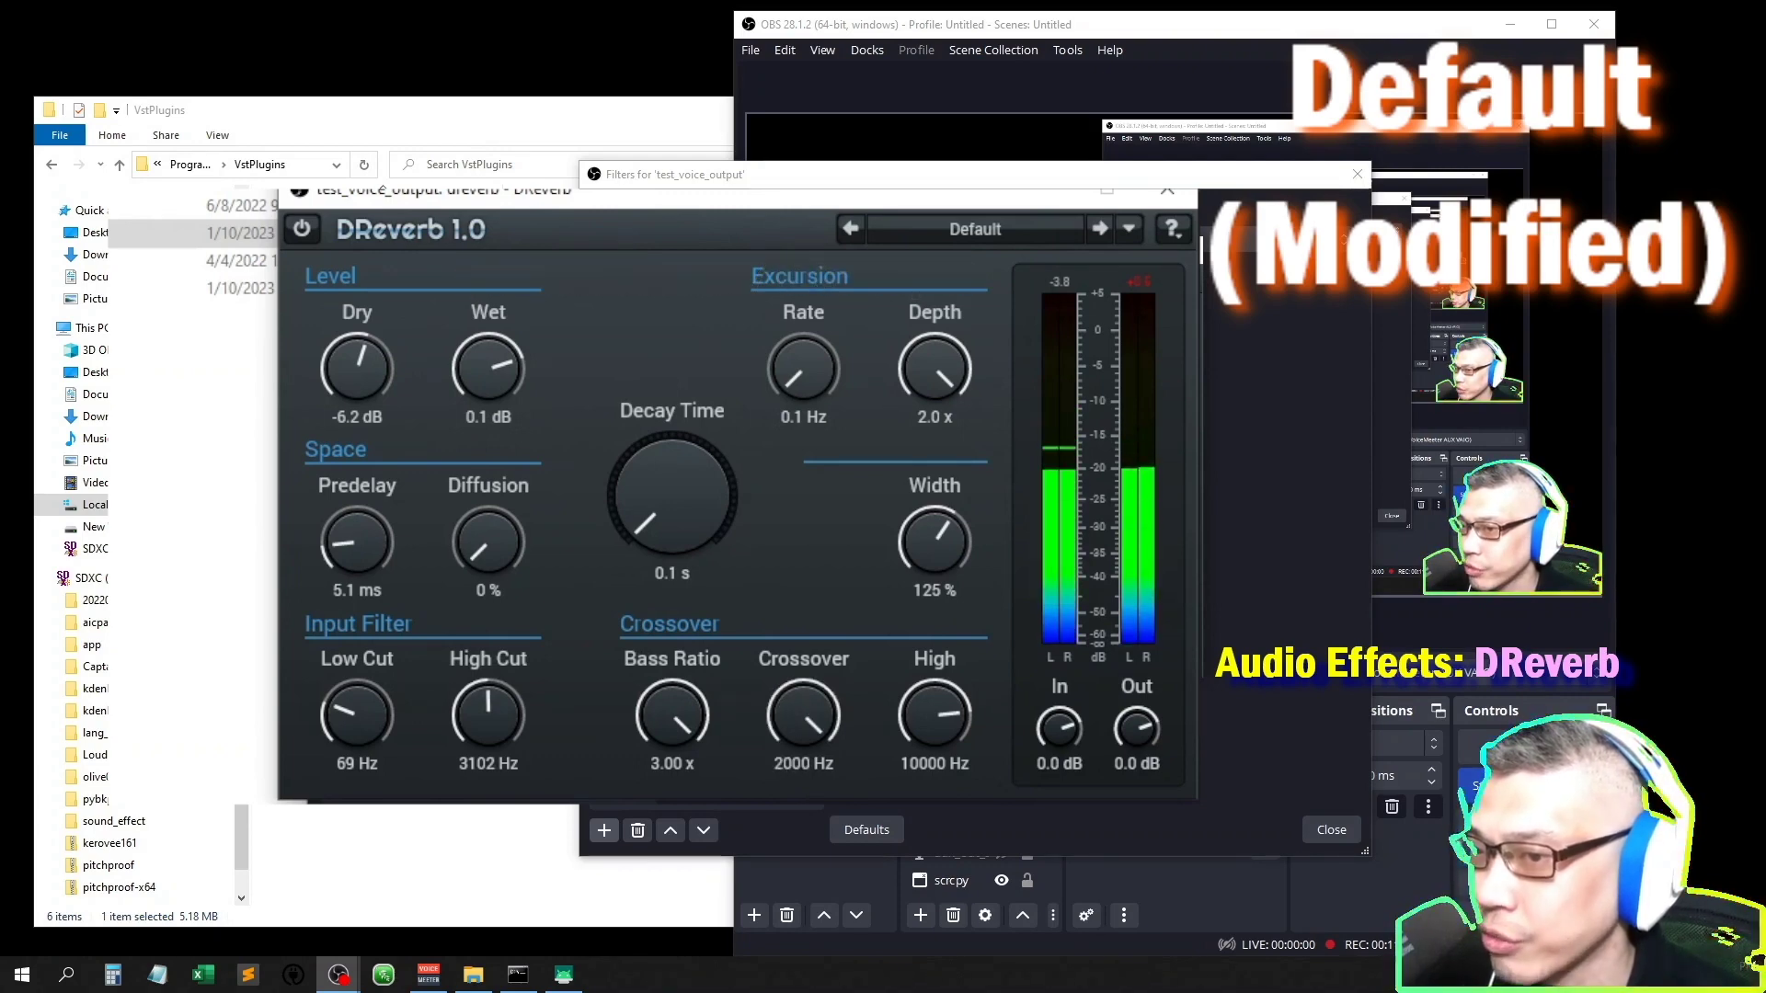
{"action": "left_click_drag", "start_coordinate": [934, 716], "coordinate": [935, 724]}
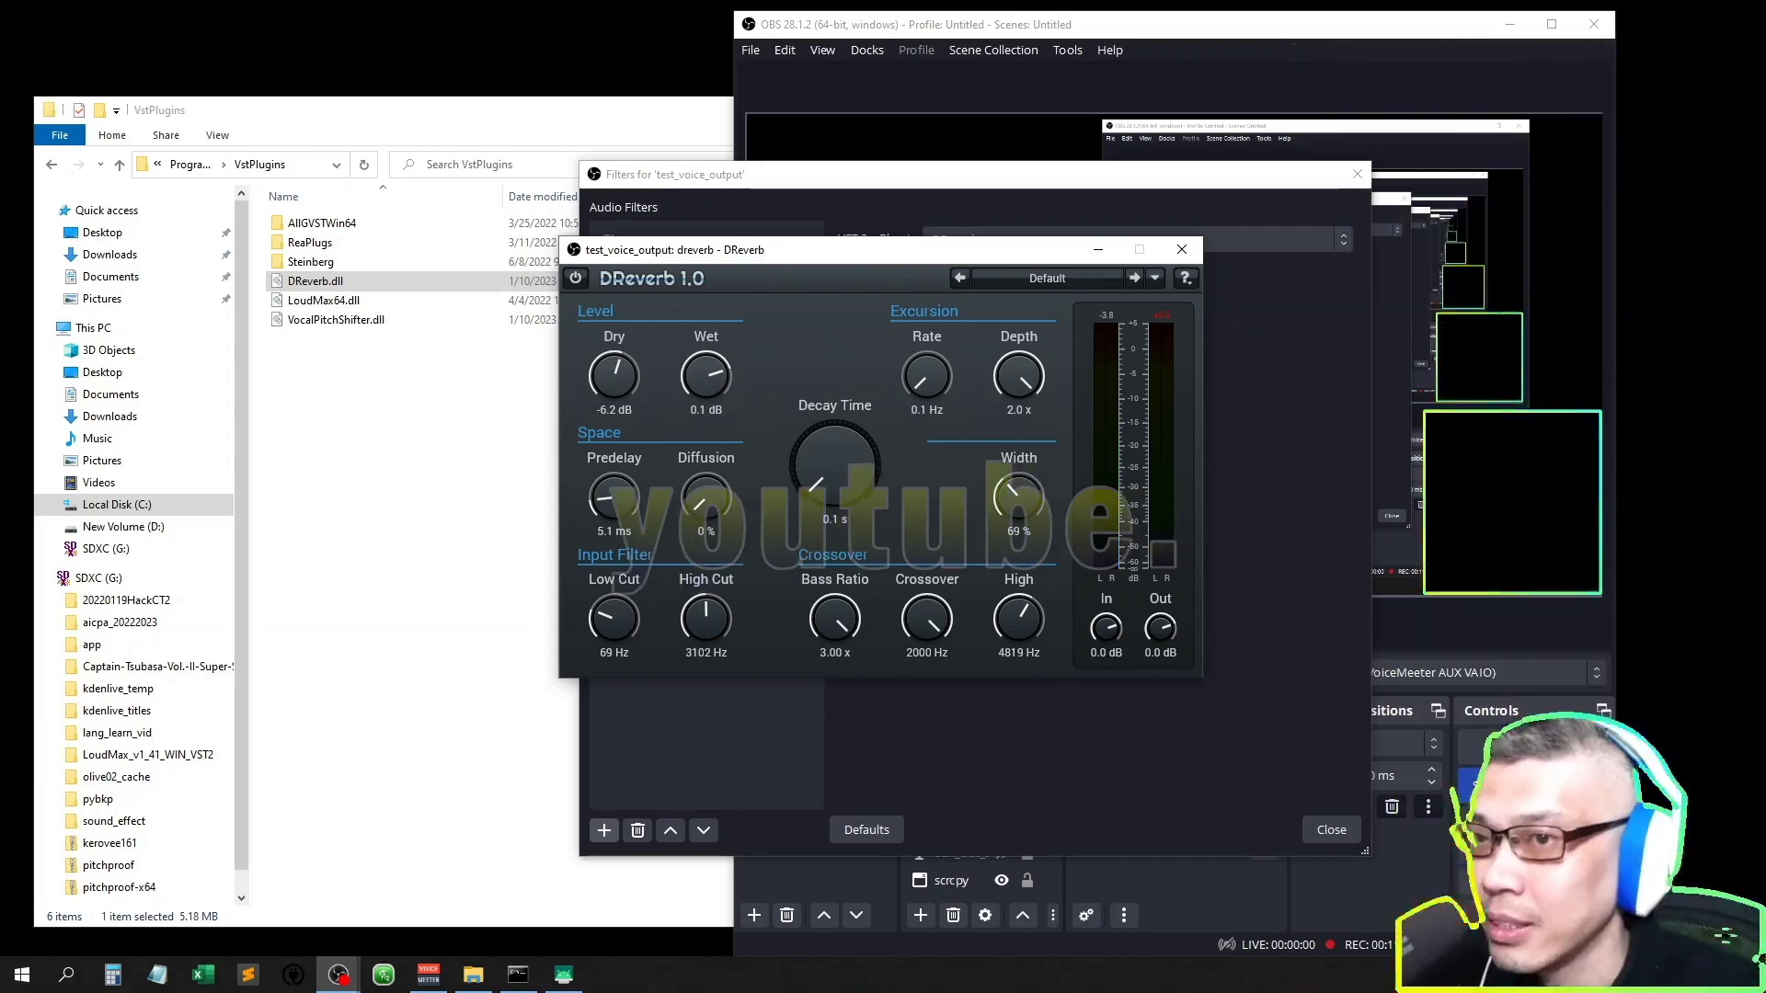
Restore DReverb's Default preset and close the plug-in interface.
{"action": "left_click", "coordinate": [1155, 278]}
{"action": "left_click", "coordinate": [1126, 319]}
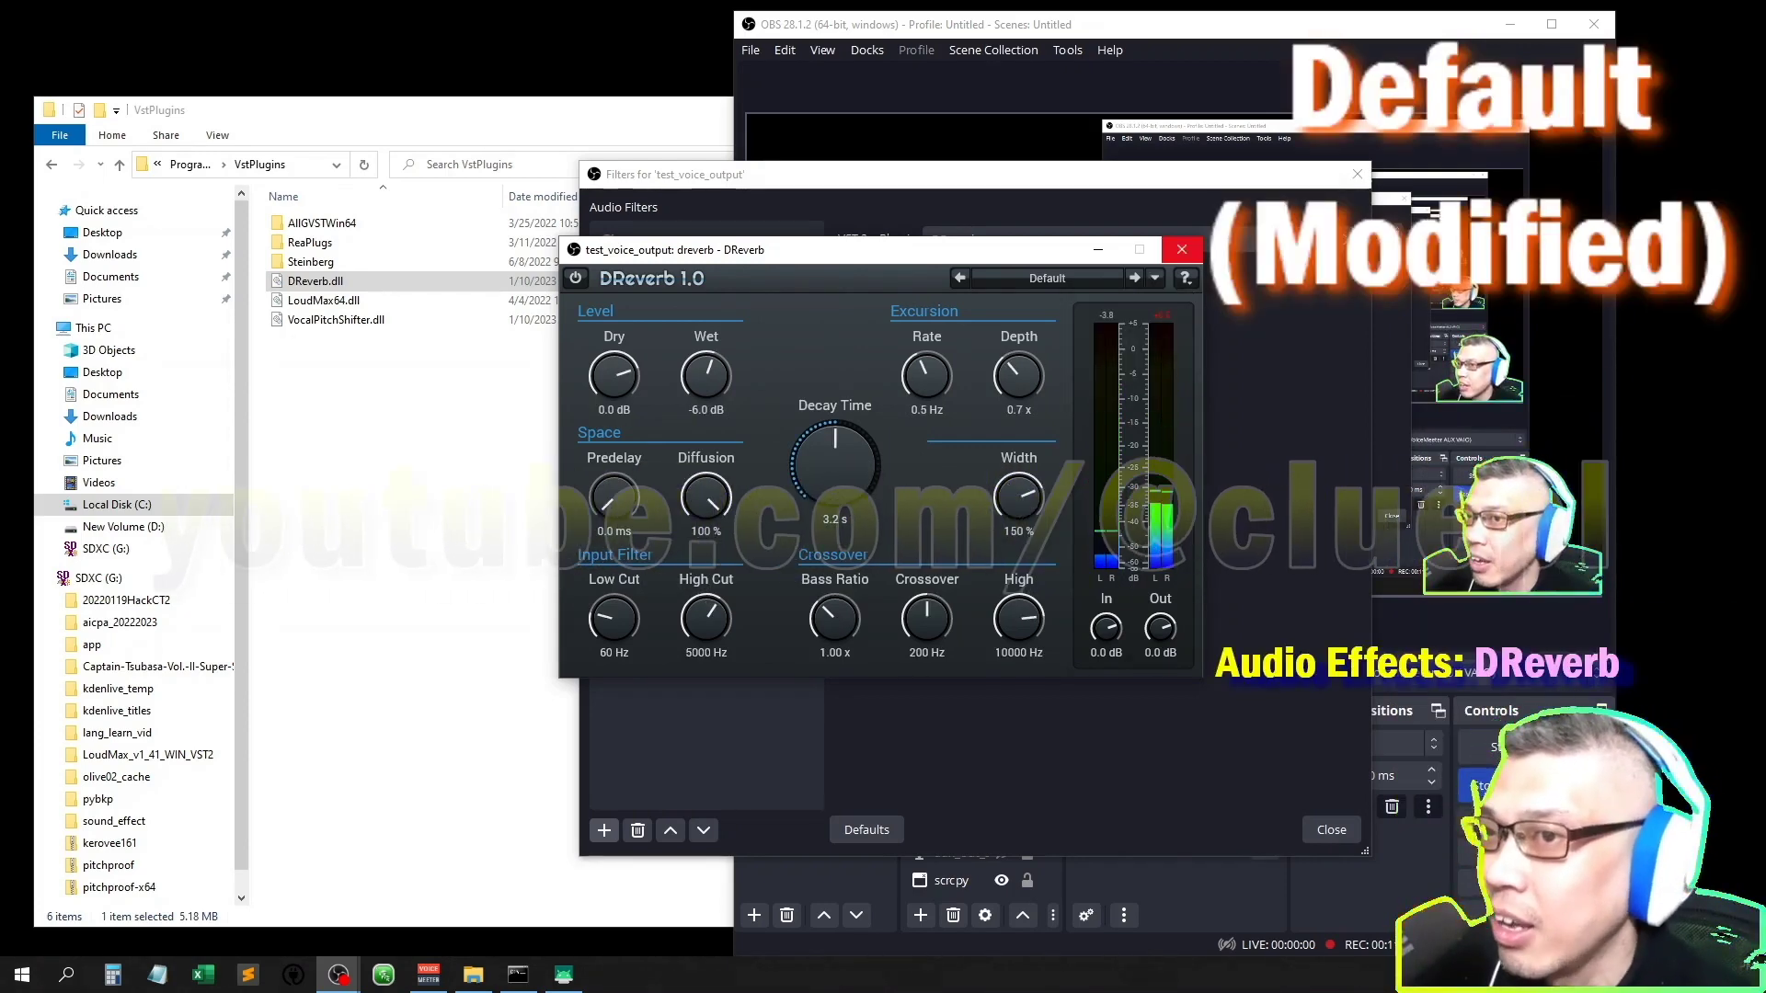
{"action": "left_click", "coordinate": [1181, 249]}
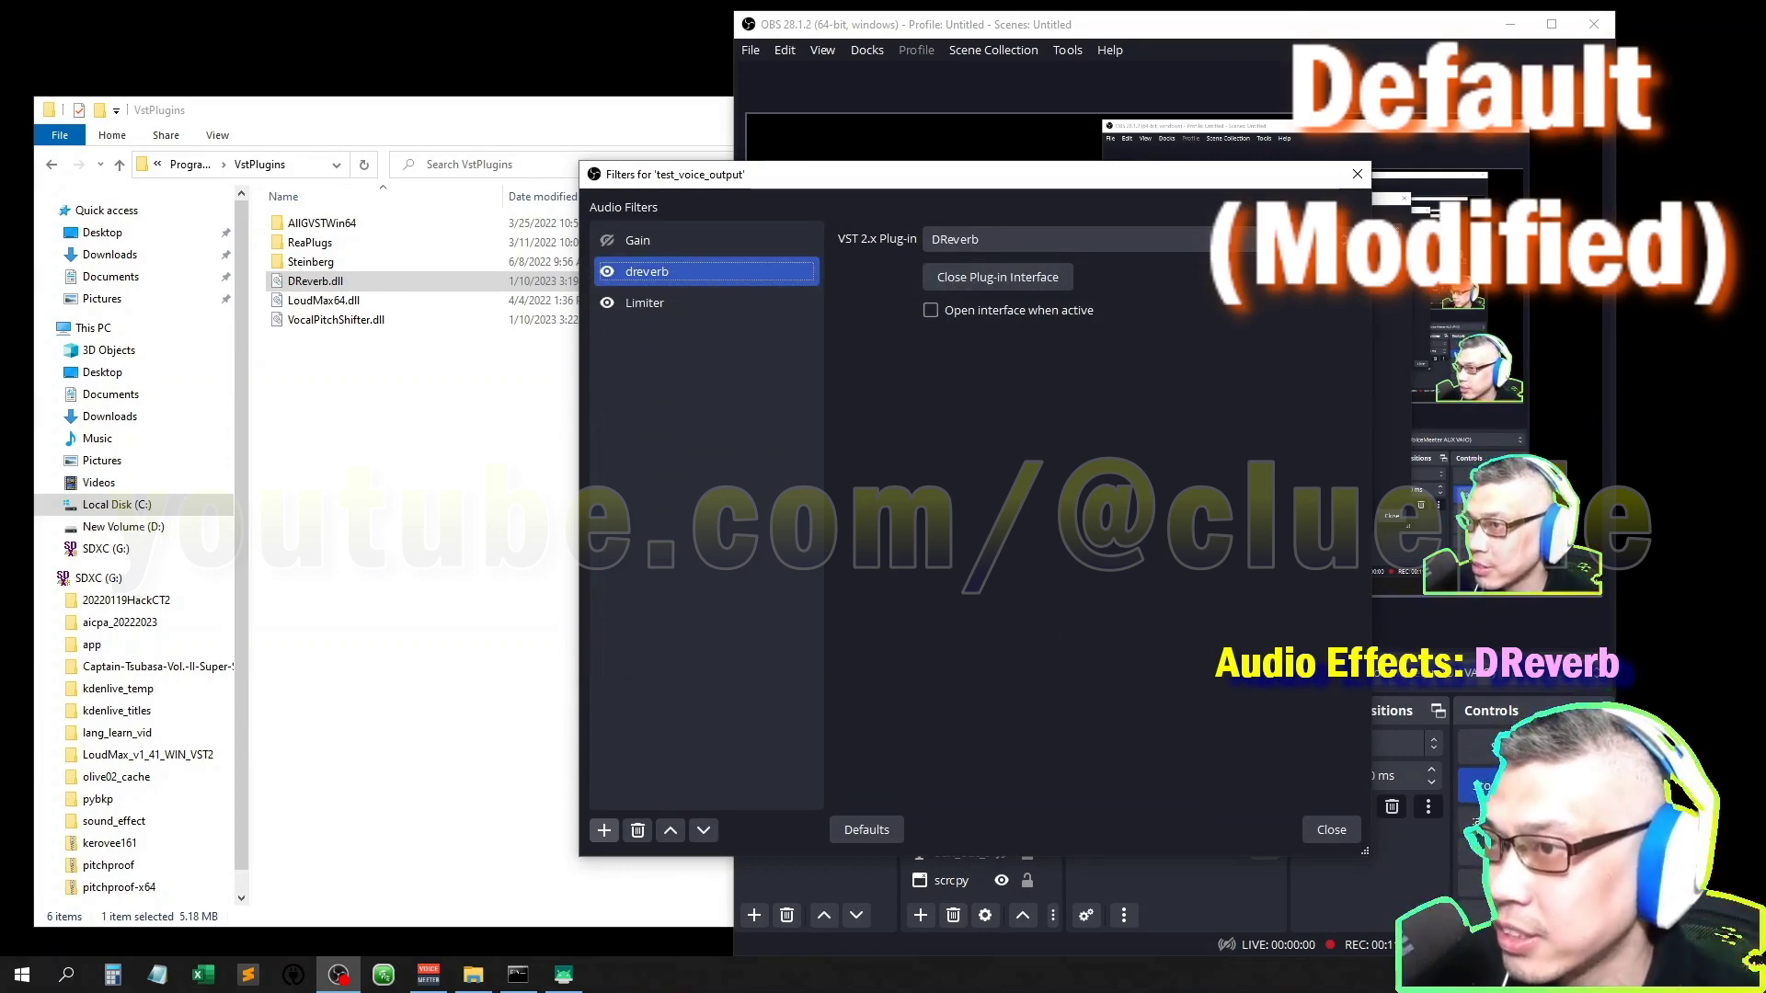
Rename the dreverb filter on the test_voice_output source as vocalshift.
{"action": "left_click", "coordinate": [705, 240]}
{"action": "left_click", "coordinate": [705, 272]}
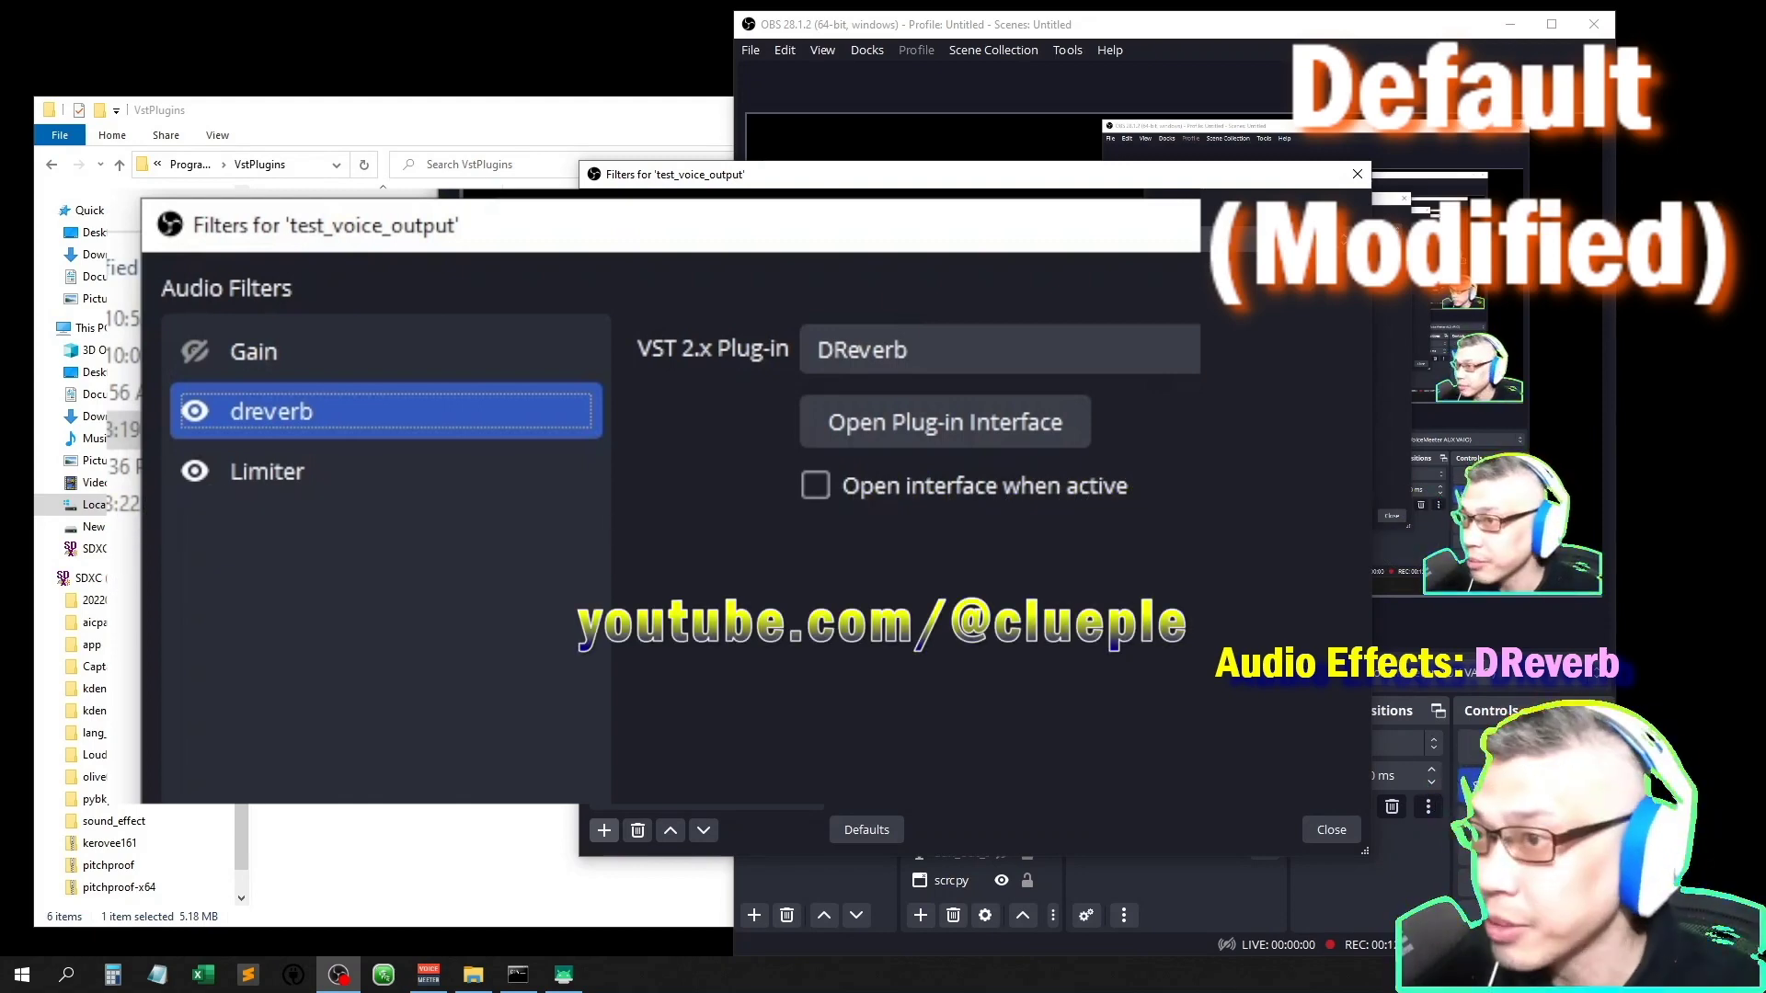
{"action": "key", "text": "F2"}
{"action": "key", "text": "BackSpace"}
{"action": "key", "text": "BackSpace"}
{"action": "key", "text": "BackSpace"}
{"action": "key", "text": "BackSpace"}
{"action": "key", "text": "BackSpace"}
{"action": "key", "text": "BackSpace"}
{"action": "key", "text": "BackSpace"}
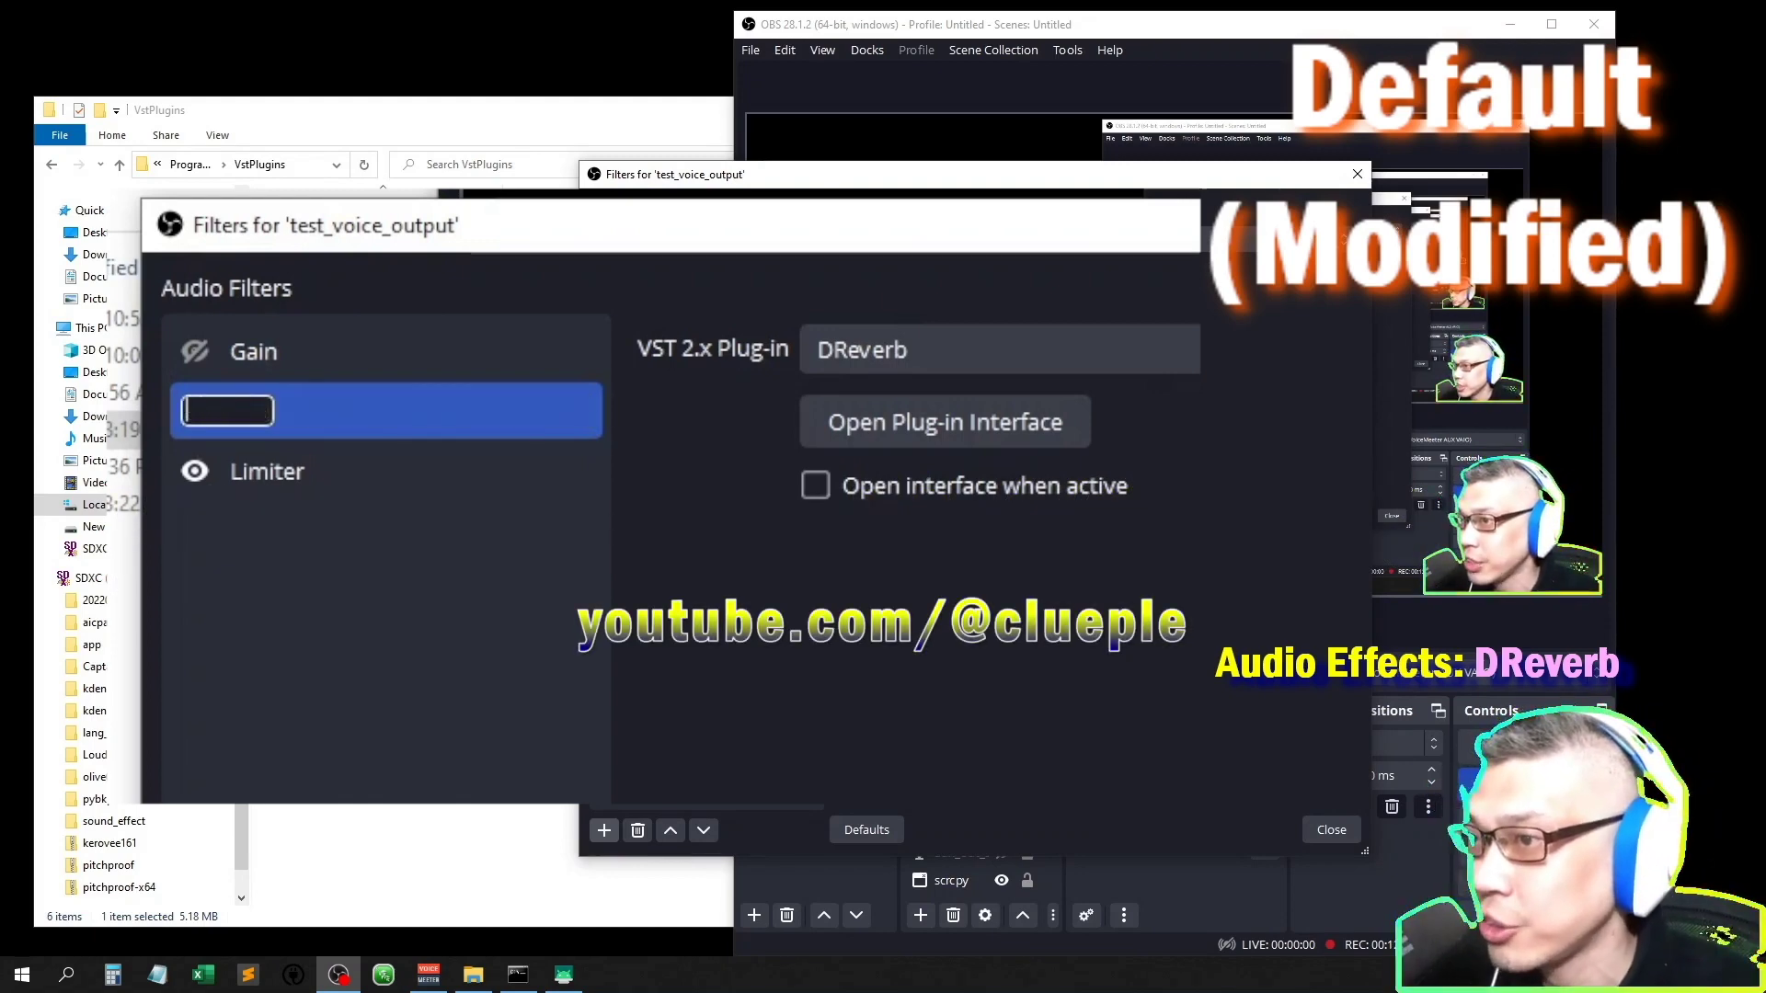
{"action": "type", "text": "voc"}
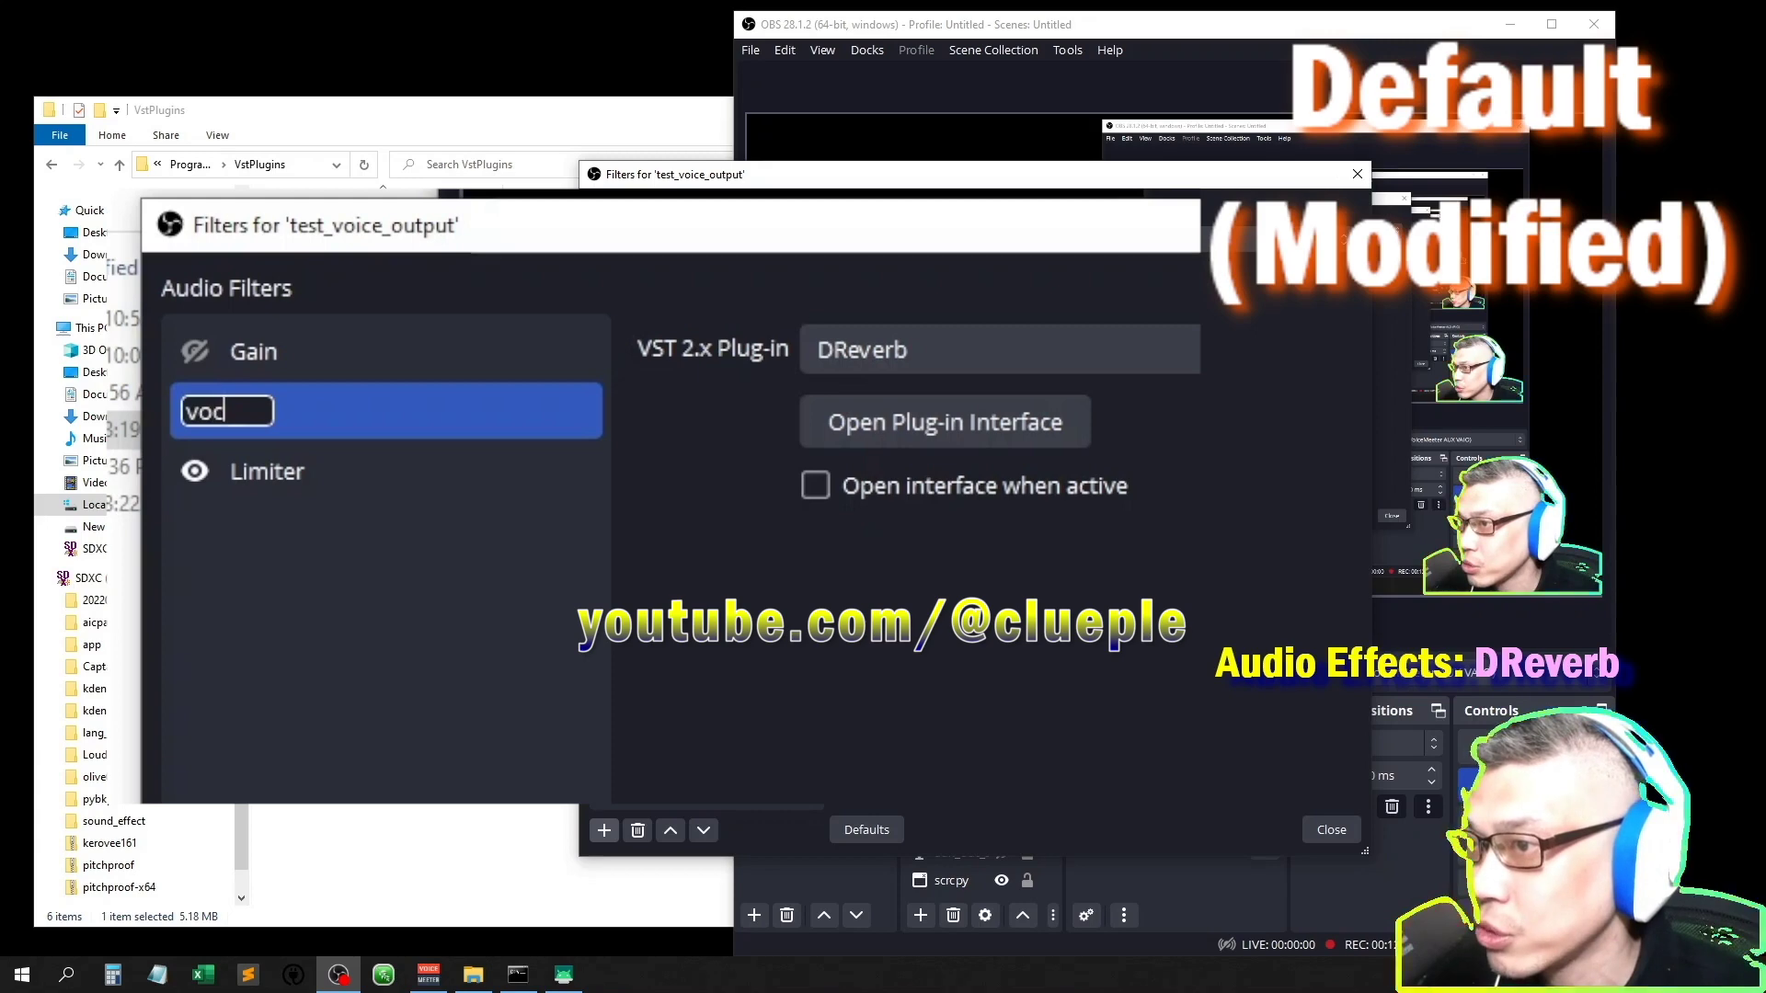
{"action": "type", "text": "alshift"}
{"action": "key", "text": "Return"}
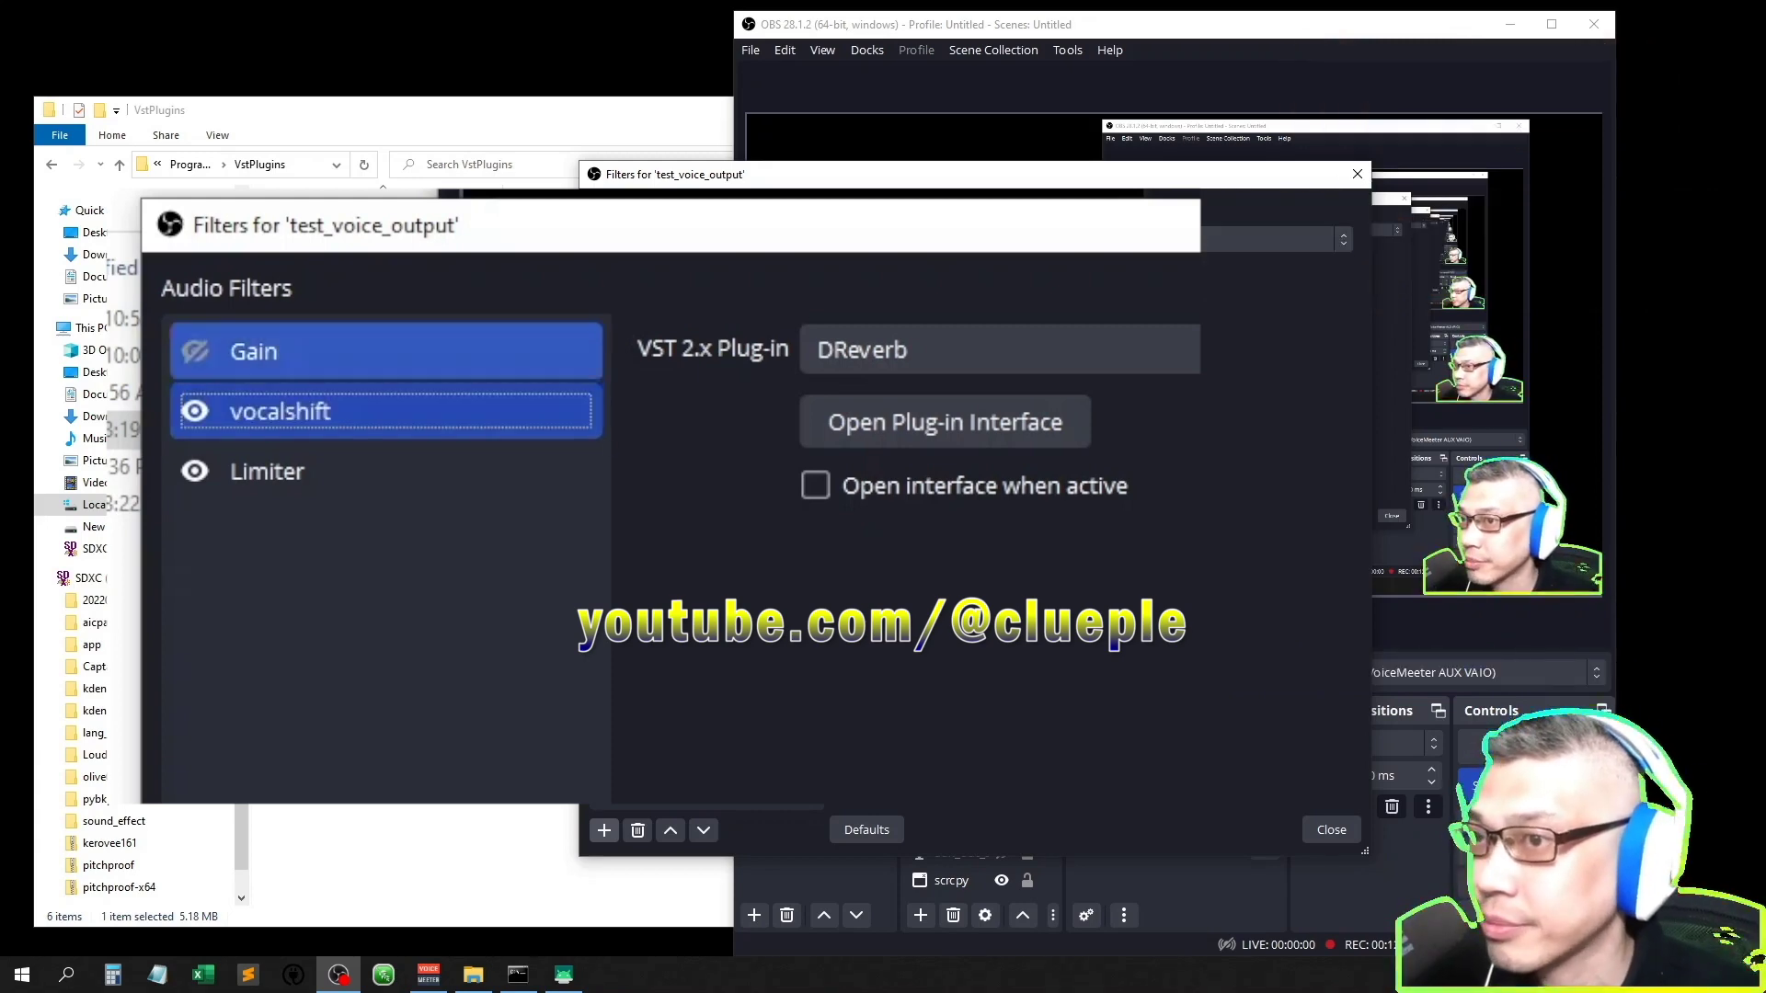
Assign the VocalPitchShifter plug-in to the vocalshift filter and open its interface.
{"action": "left_click", "coordinate": [1103, 239]}
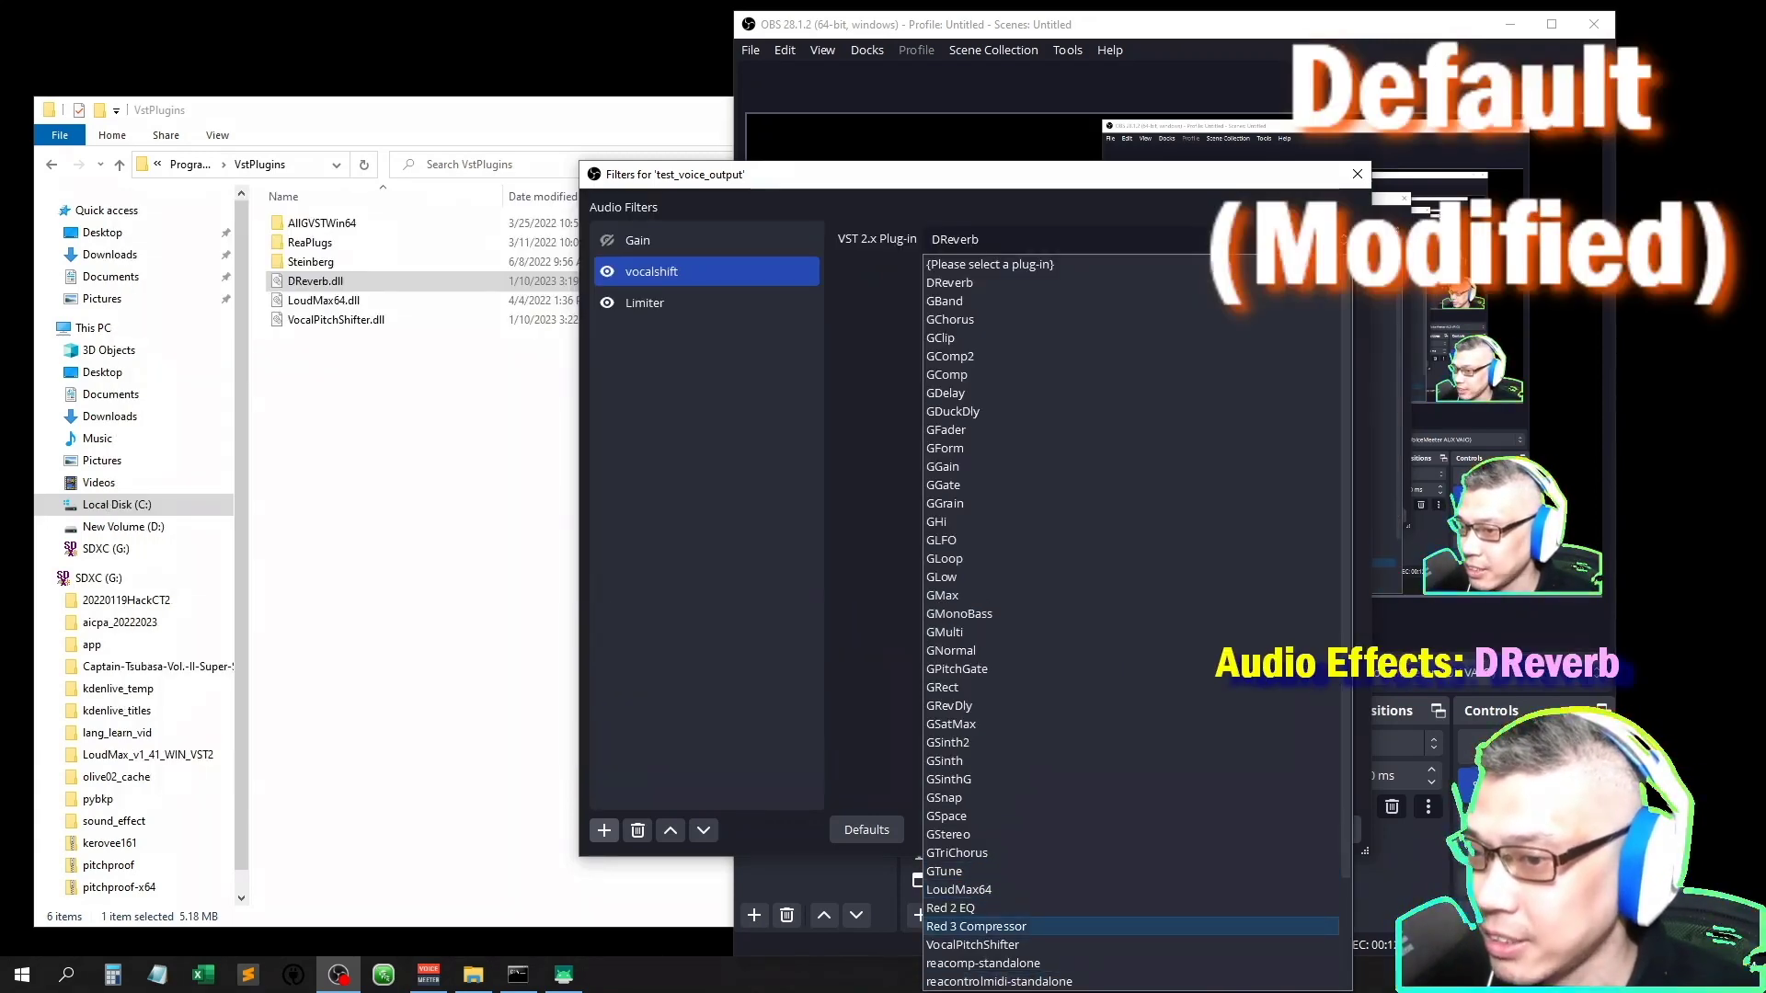
{"action": "key", "text": "Down"}
{"action": "key", "text": "Down"}
{"action": "key", "text": "Down"}
{"action": "key", "text": "Up"}
{"action": "key", "text": "Up"}
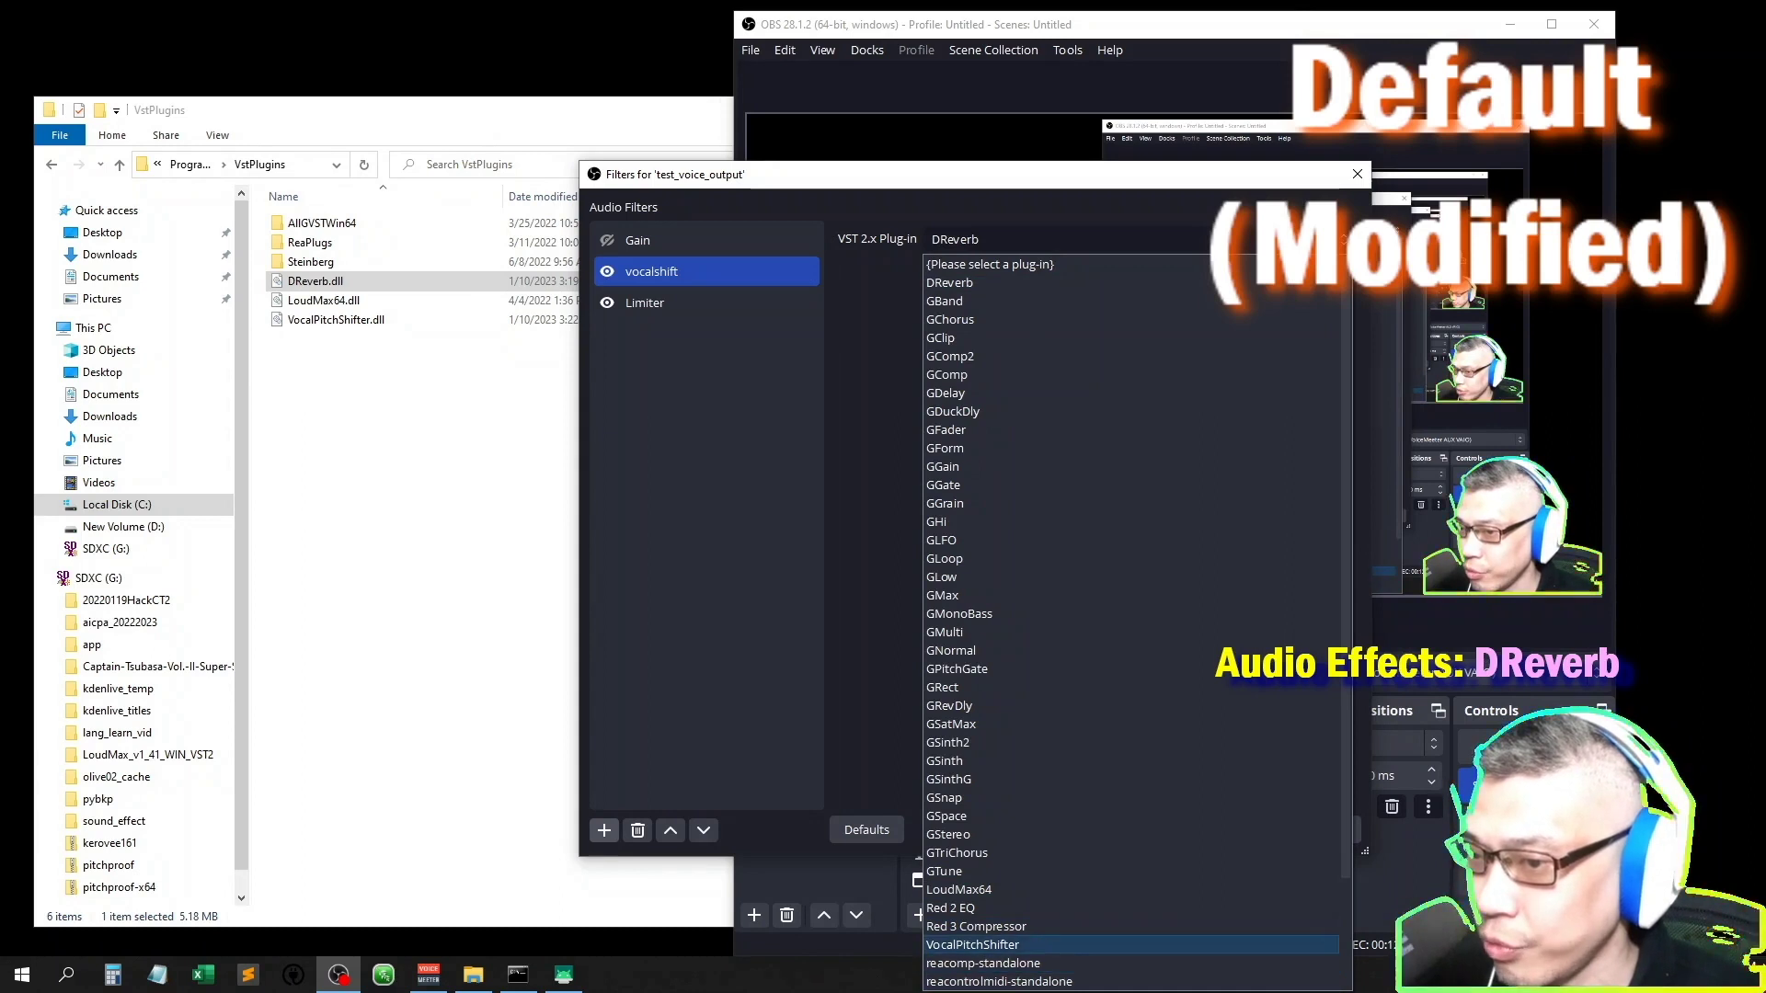
{"action": "key", "text": "Return"}
{"action": "left_click", "coordinate": [998, 277]}
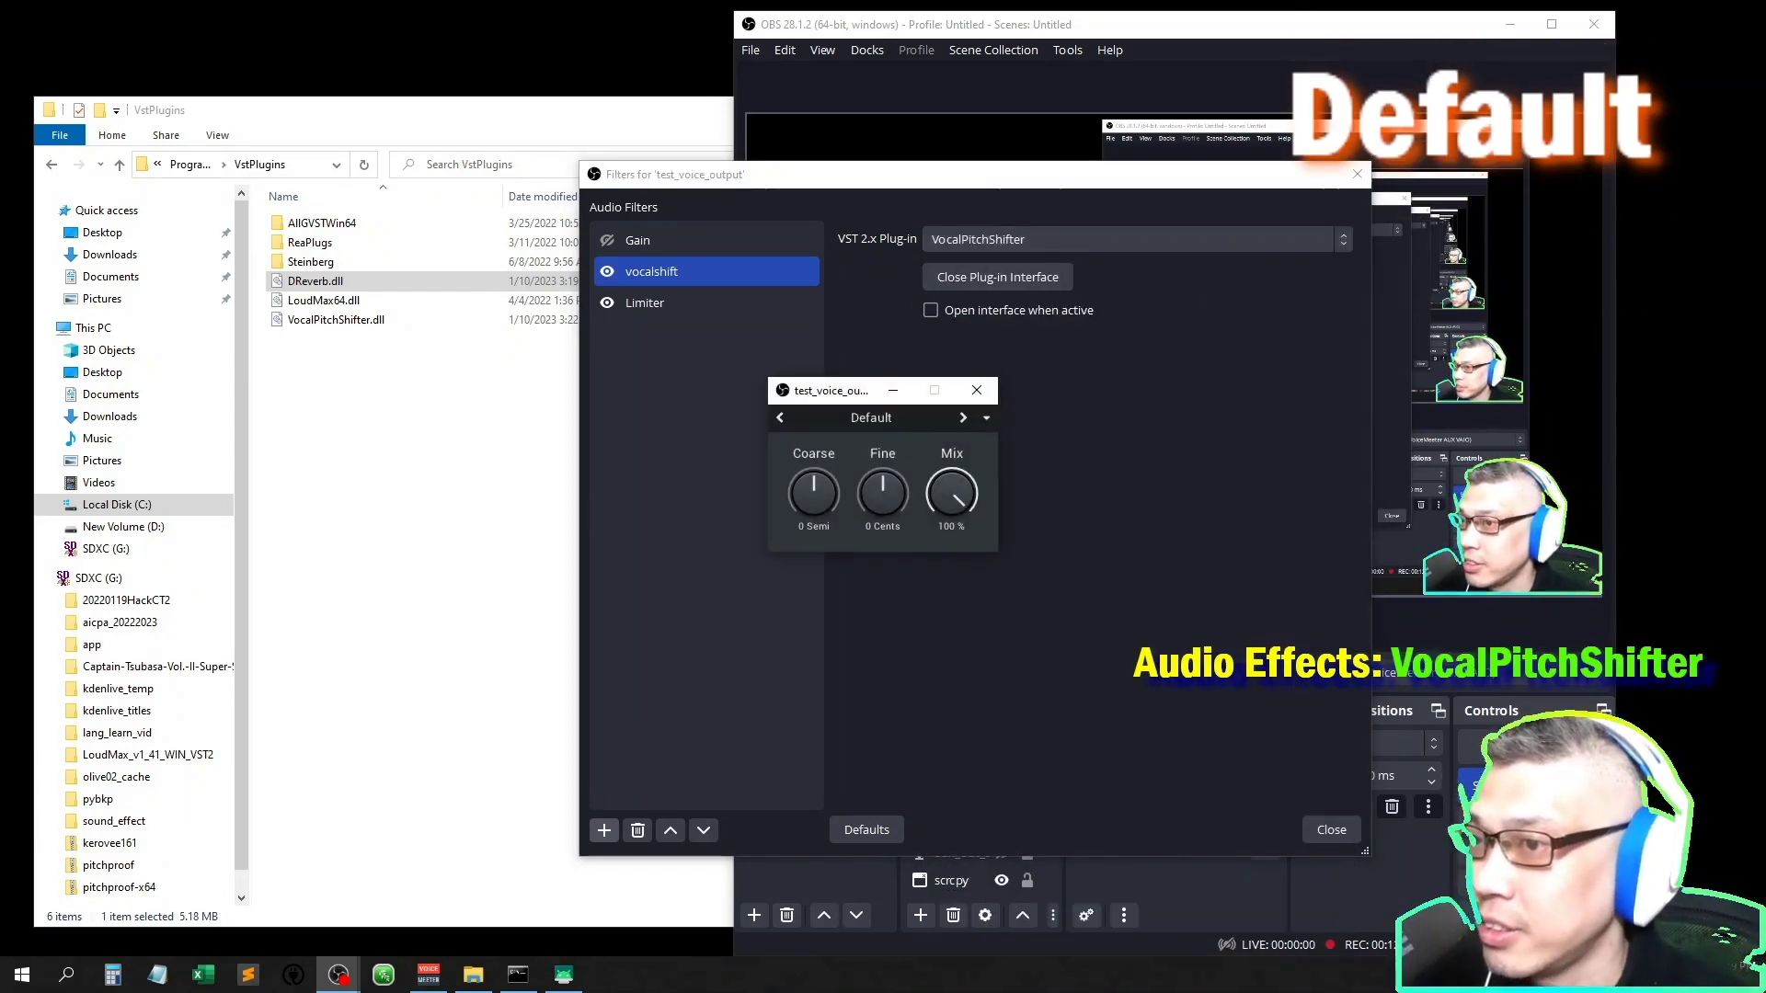
Set the pitch shifter's Coarse to -3 semitones and its Mix to 92 %.
{"action": "left_click_drag", "start_coordinate": [814, 494], "coordinate": [814, 533]}
{"action": "key", "text": "Up"}
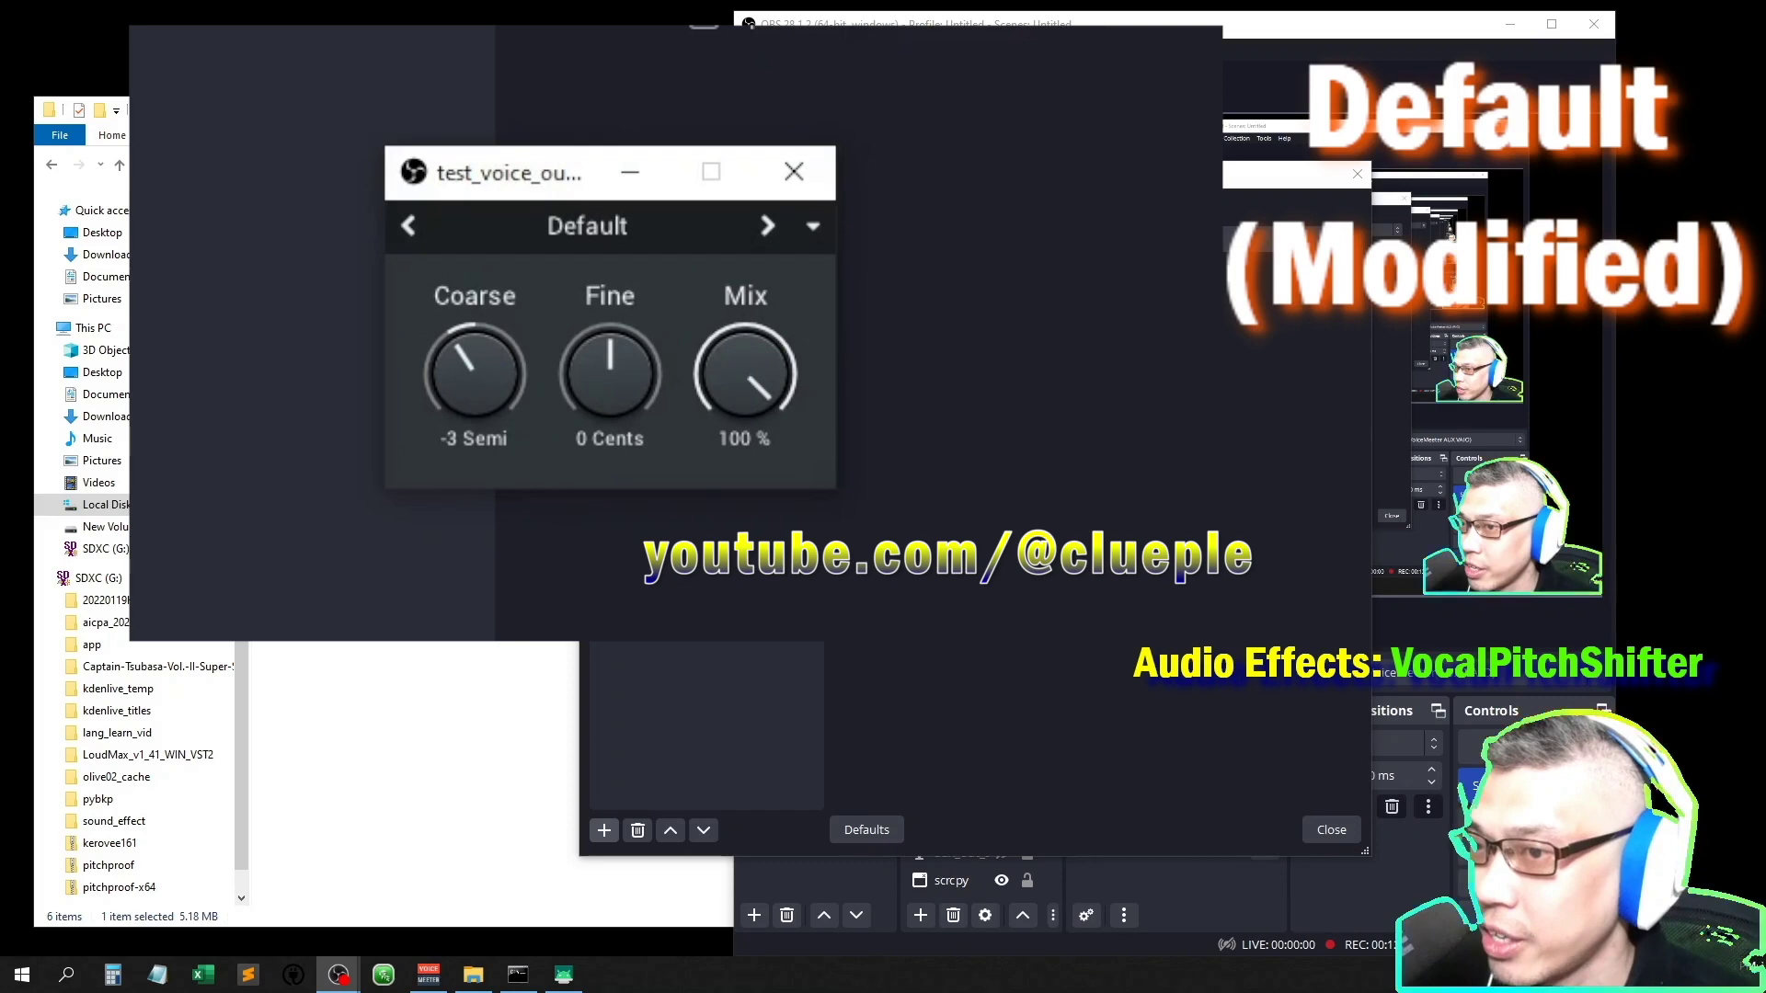
{"action": "left_click_drag", "start_coordinate": [745, 374], "coordinate": [745, 463]}
{"action": "key", "text": "Up"}
{"action": "key", "text": "Up"}
{"action": "key", "text": "Up"}
{"action": "key", "text": "Up"}
{"action": "key", "text": "Up"}
{"action": "key", "text": "Up"}
{"action": "key", "text": "Up"}
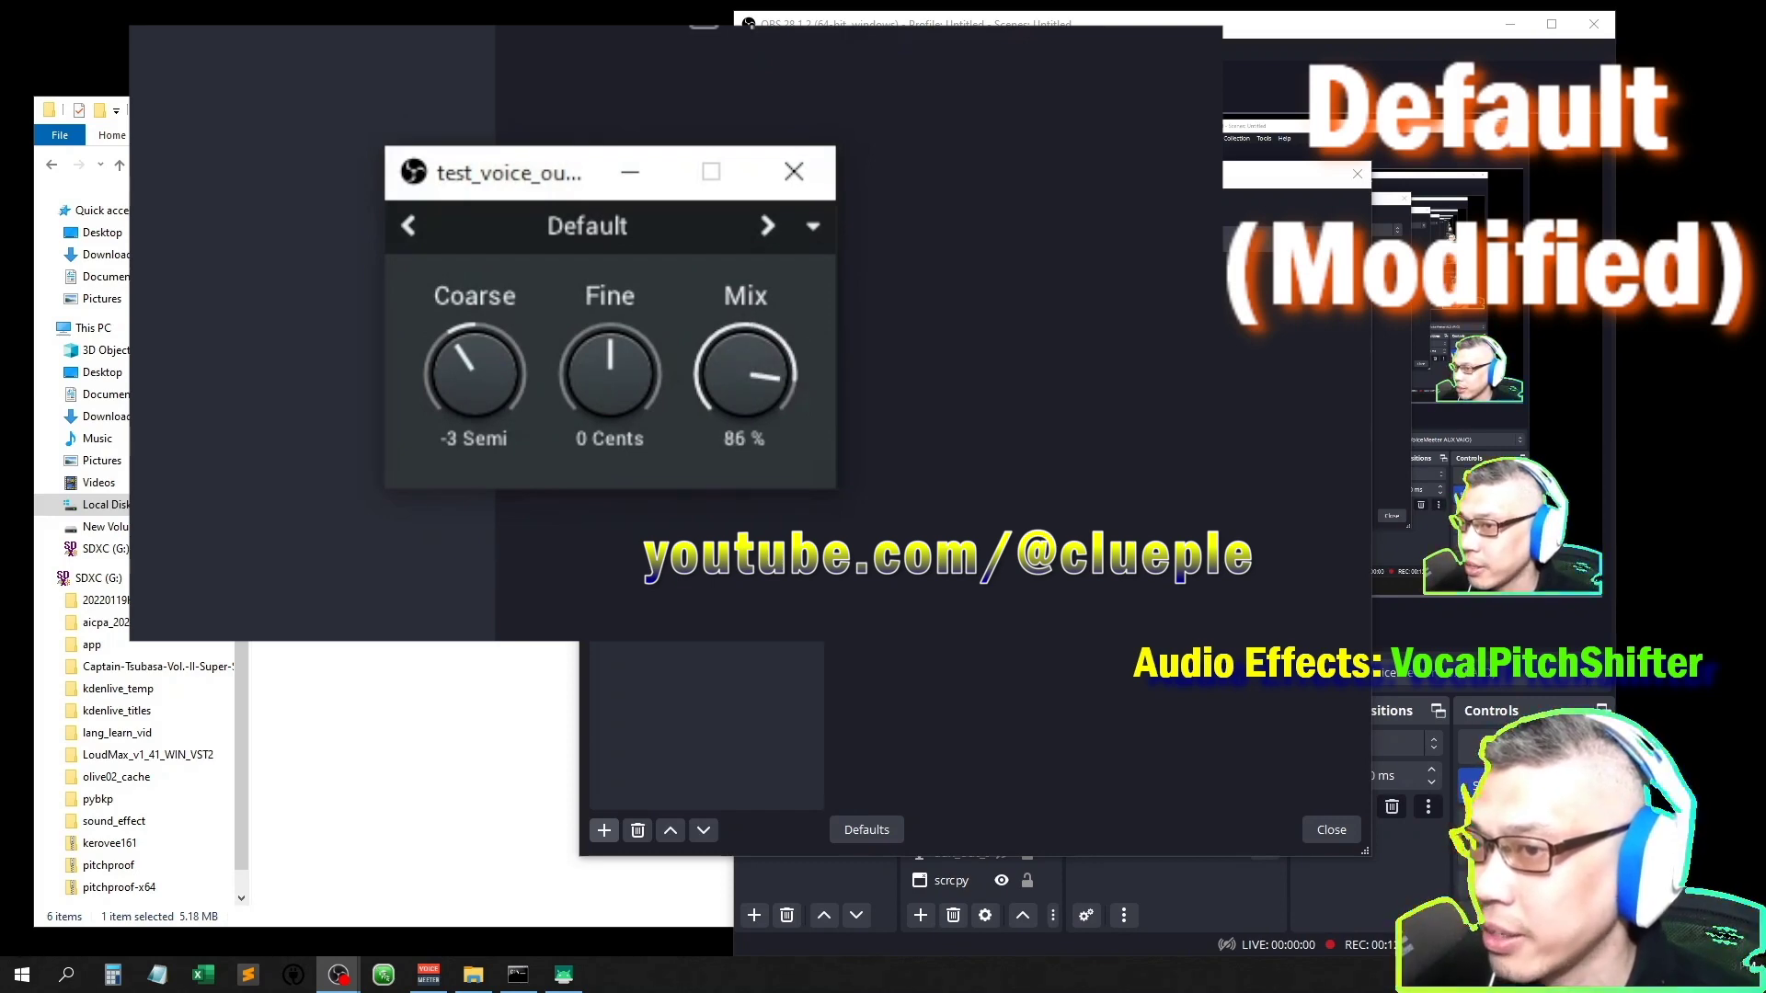
{"action": "left_click_drag", "start_coordinate": [745, 383], "coordinate": [745, 392]}
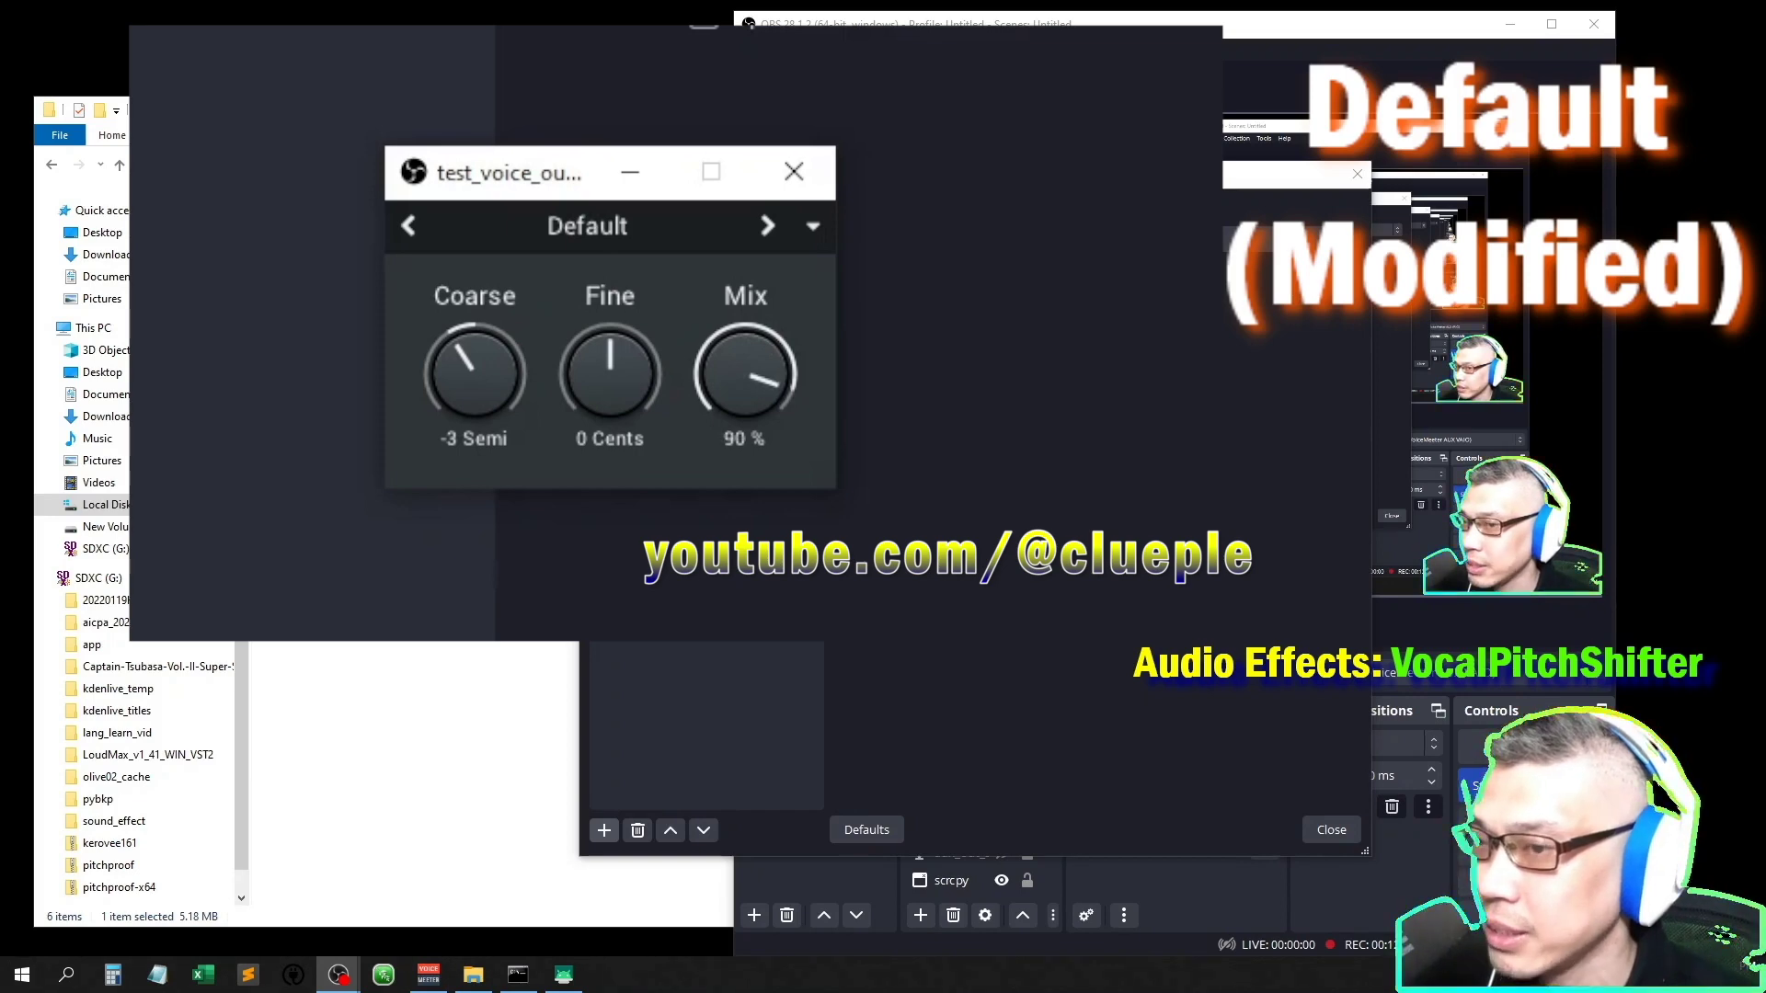
{"action": "key", "text": "Up"}
Try the Fine pitch at -23 cents, set it to 13 cents, and close the plug-in interface.
{"action": "mouse_move", "coordinate": [610, 375]}
{"action": "left_mouse_down"}
{"action": "mouse_move", "coordinate": [609, 313]}
{"action": "mouse_move", "coordinate": [610, 445]}
{"action": "mouse_move", "coordinate": [610, 393]}
{"action": "left_mouse_up"}
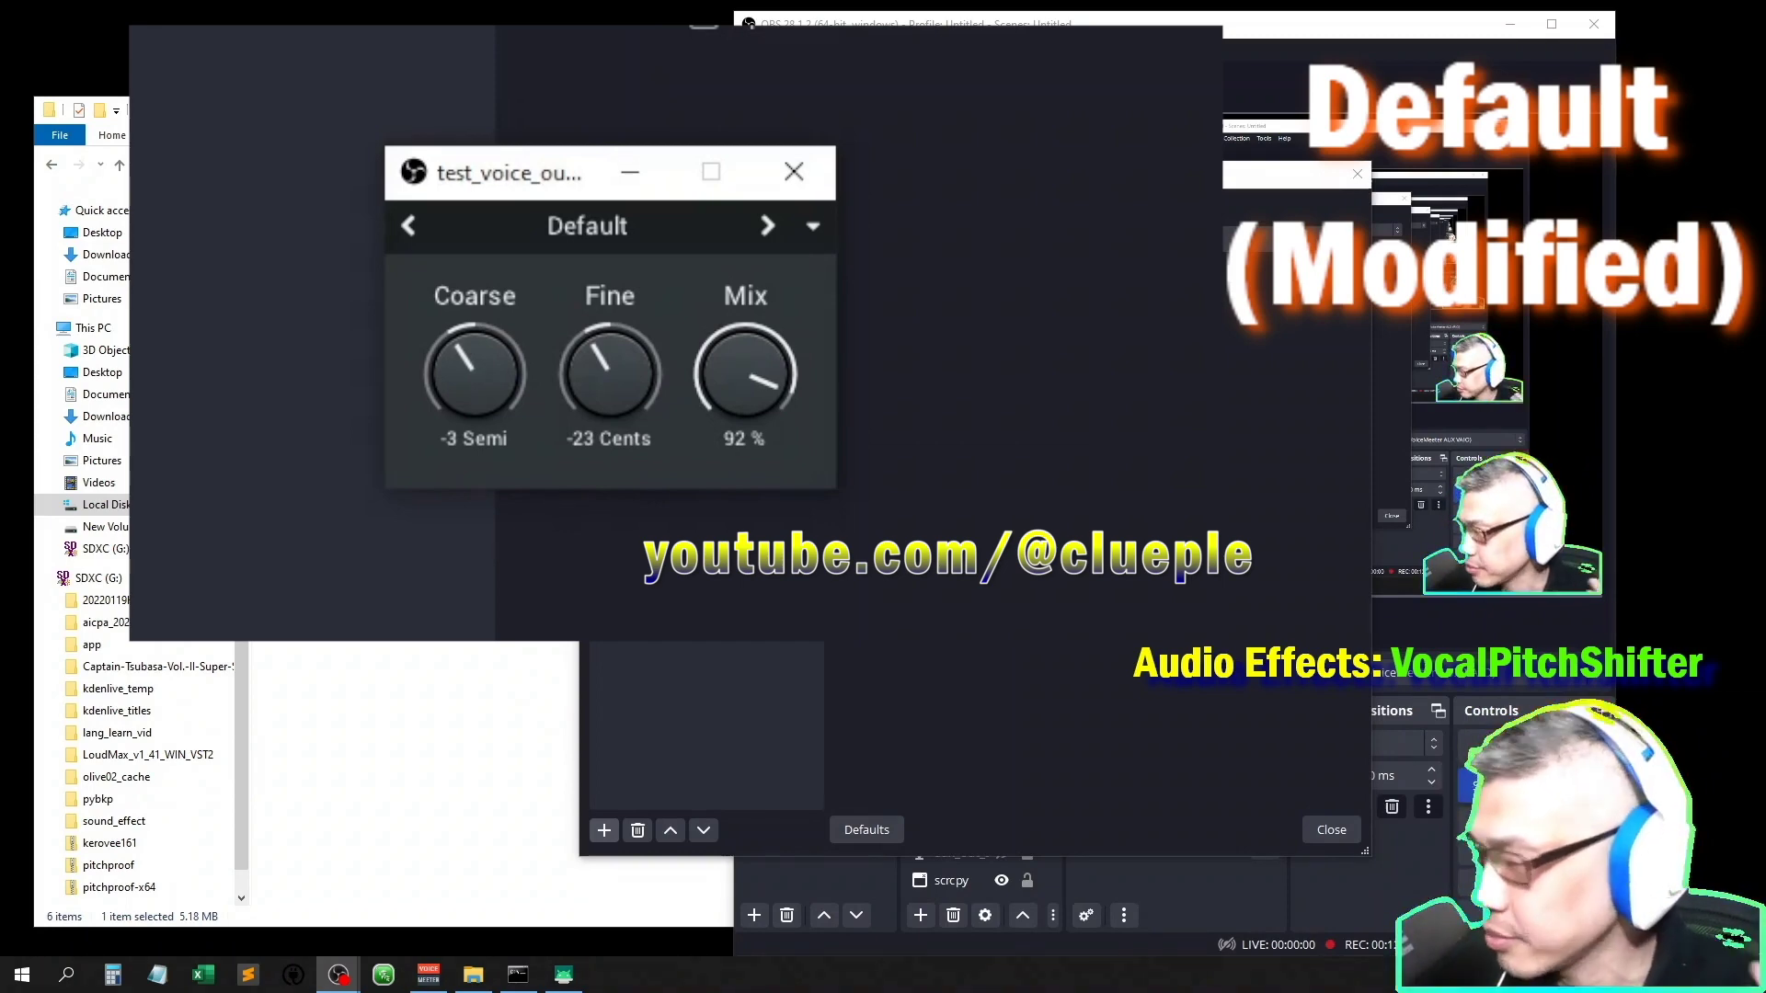
{"action": "left_click_drag", "start_coordinate": [610, 394], "coordinate": [610, 360]}
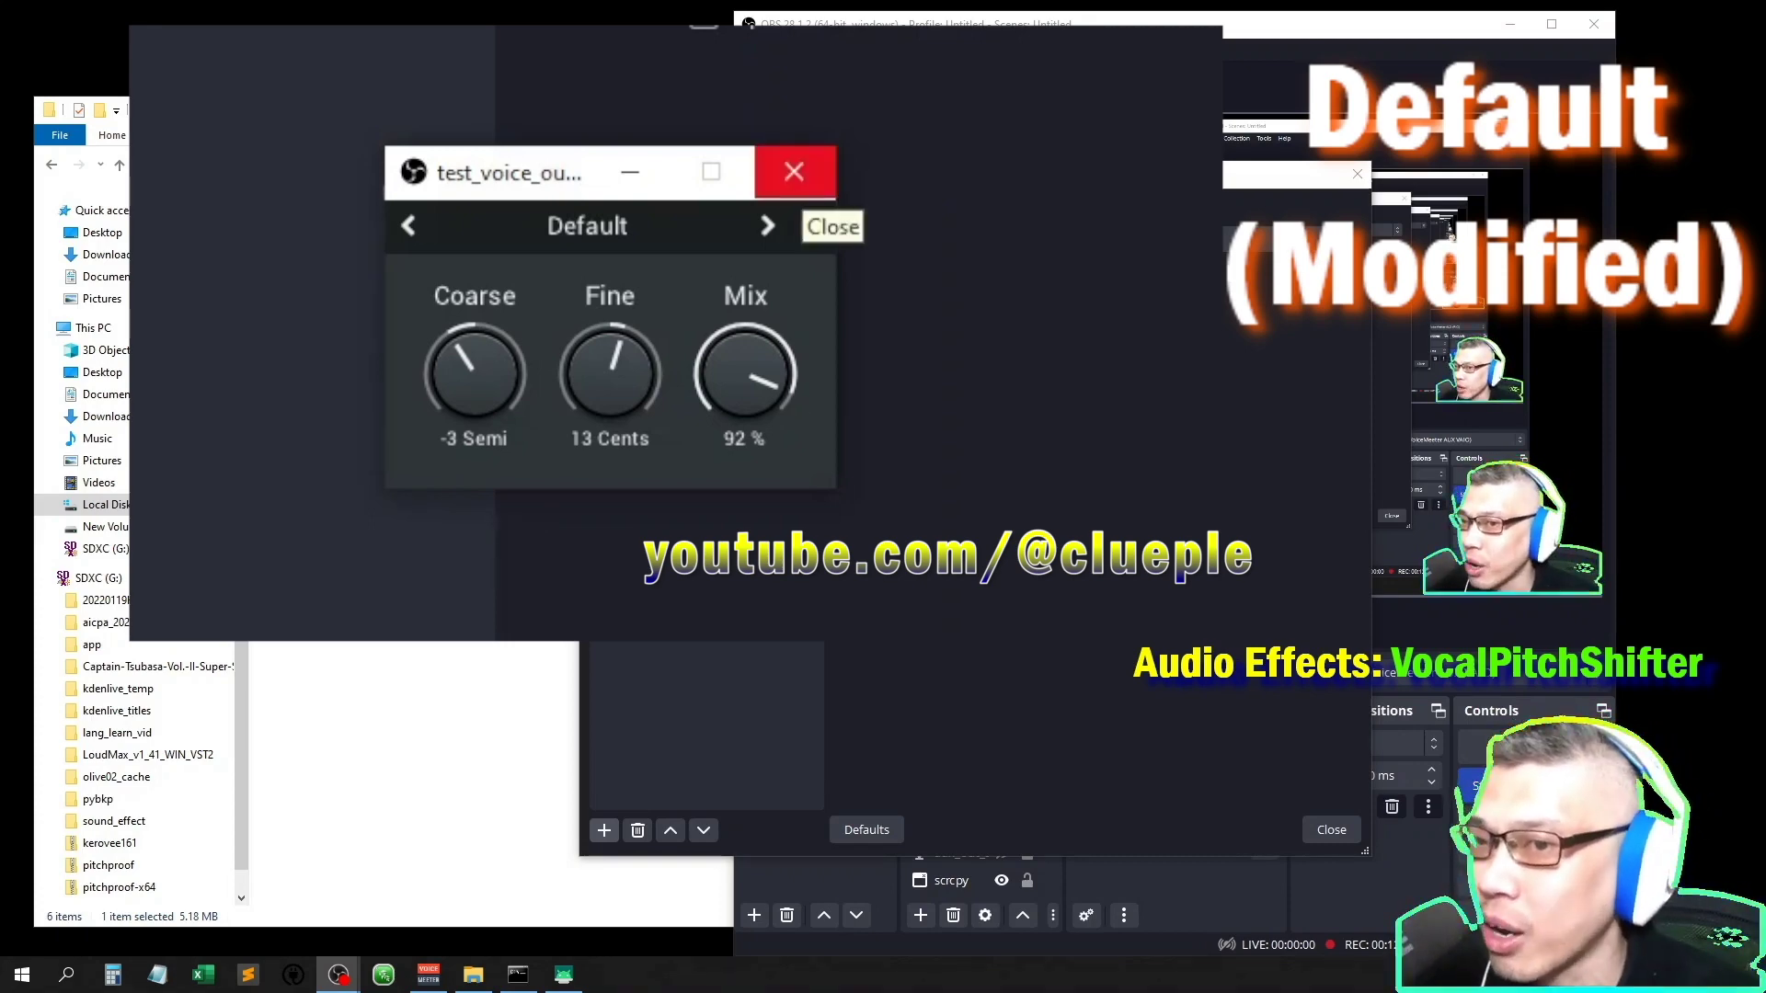
{"action": "left_click", "coordinate": [794, 171]}
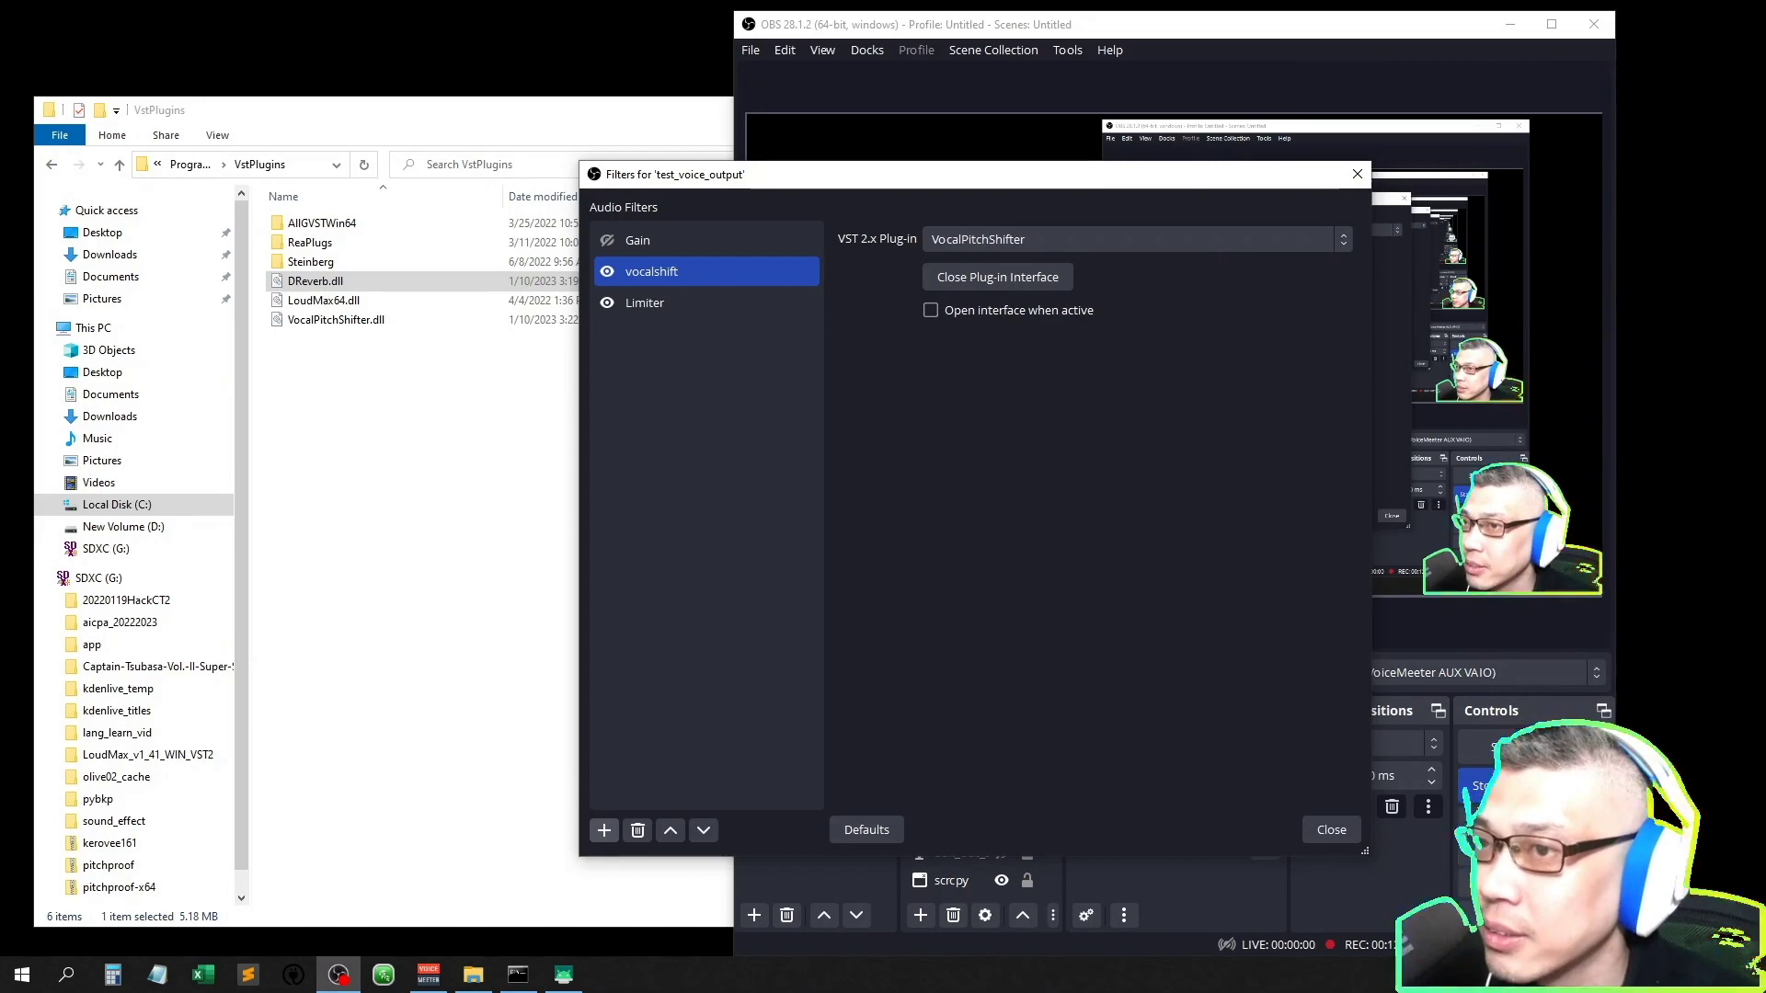
Reset the vocalshift filter to its defaults, reassign the VocalPitchShifter plug-in, and open its interface.
{"action": "mouse_move", "coordinate": [518, 974]}
{"action": "left_click", "coordinate": [1076, 239]}
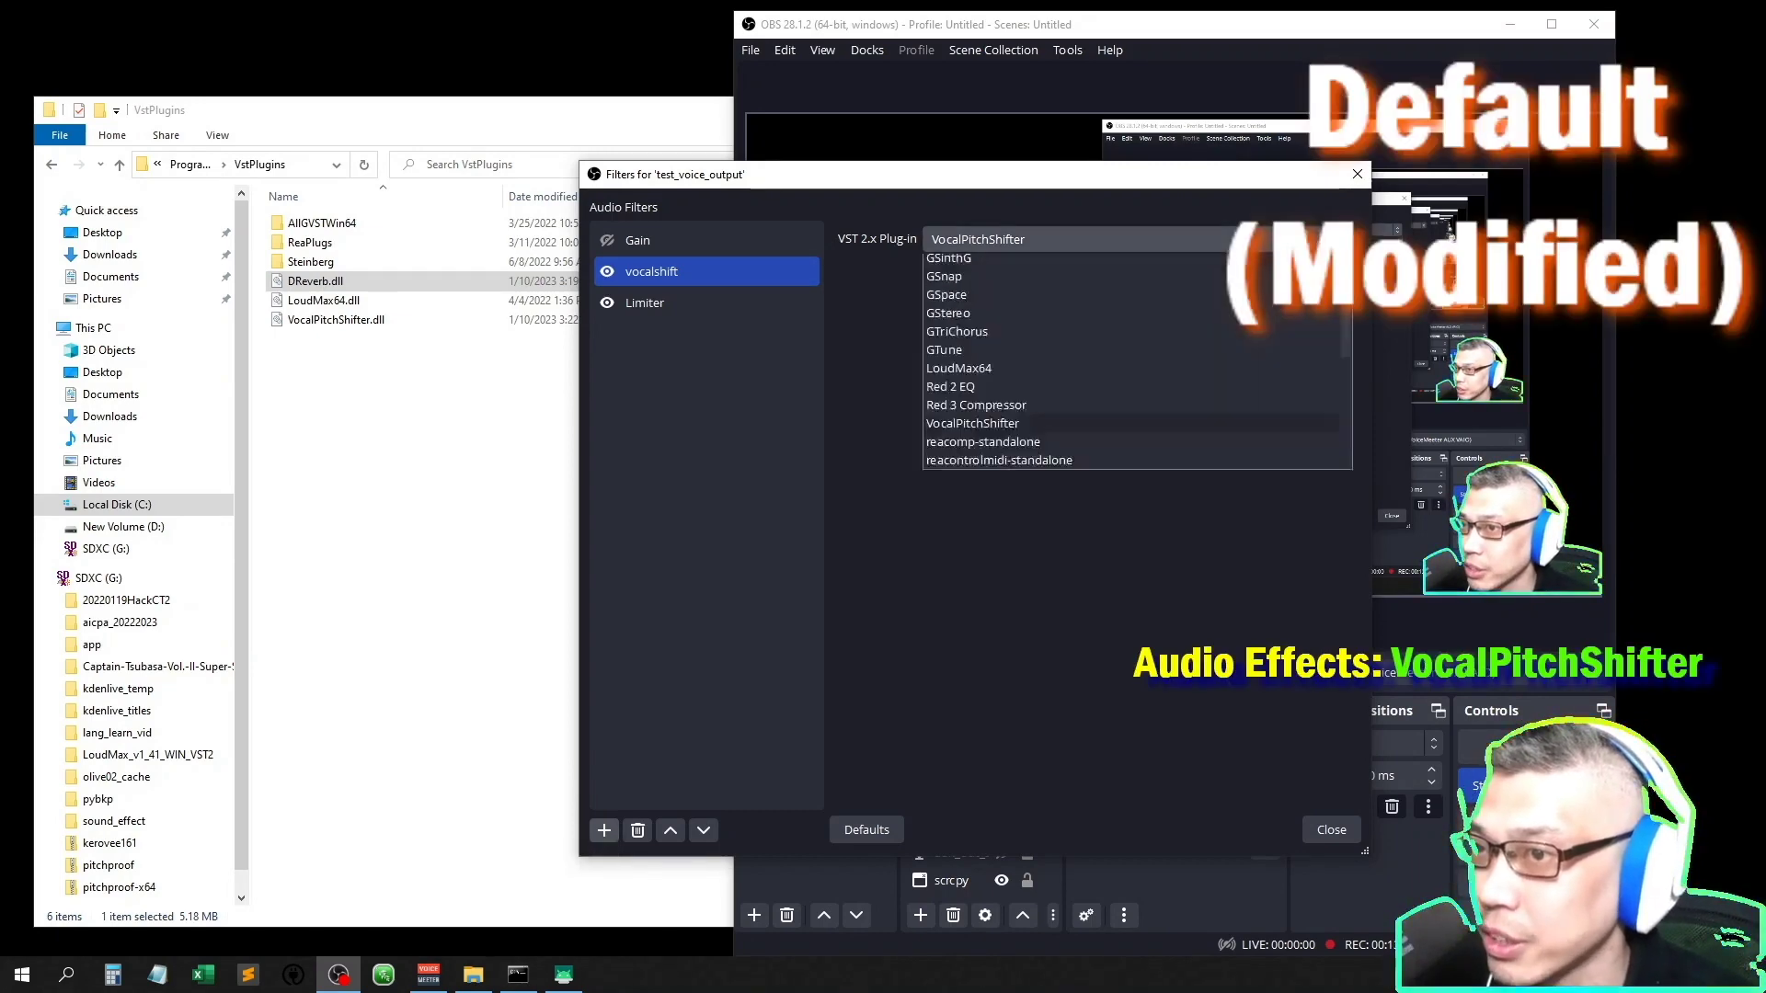
{"action": "left_click", "coordinate": [1058, 240]}
{"action": "left_click", "coordinate": [867, 830]}
{"action": "left_click", "coordinate": [1058, 239]}
{"action": "scroll", "coordinate": [1057, 319], "scroll_direction": "down", "scroll_amount": 3}
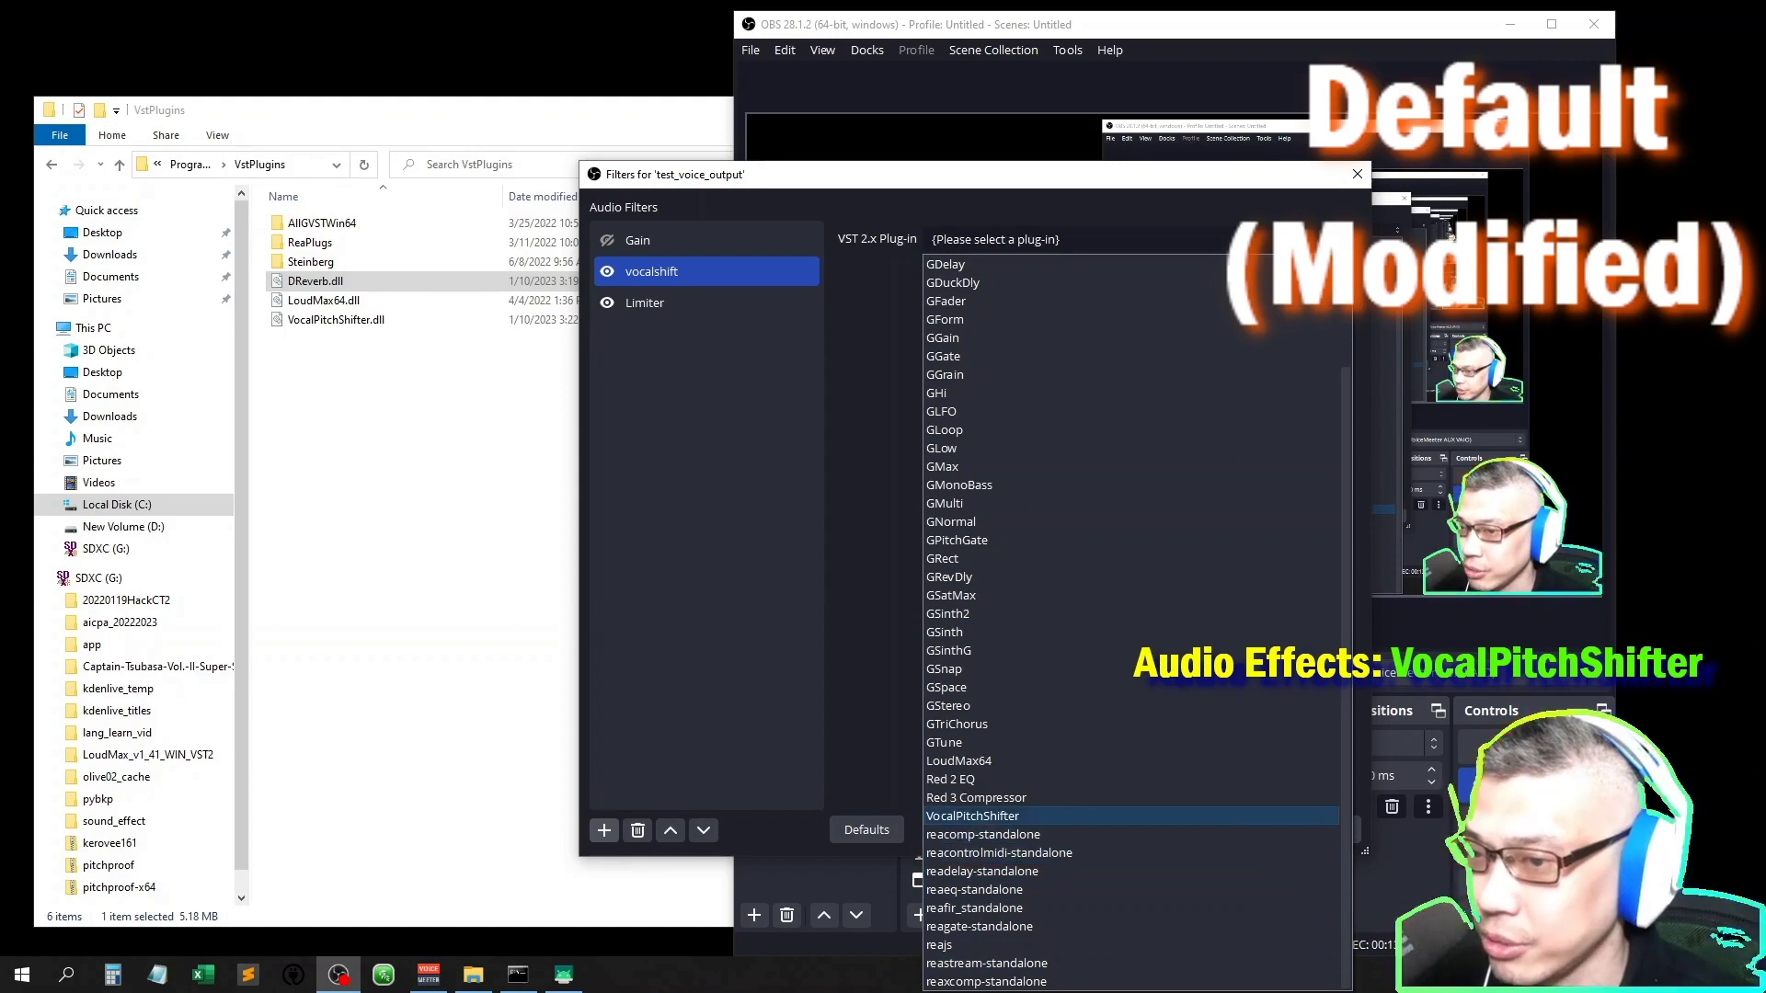
{"action": "left_click", "coordinate": [972, 816]}
{"action": "left_click", "coordinate": [998, 277]}
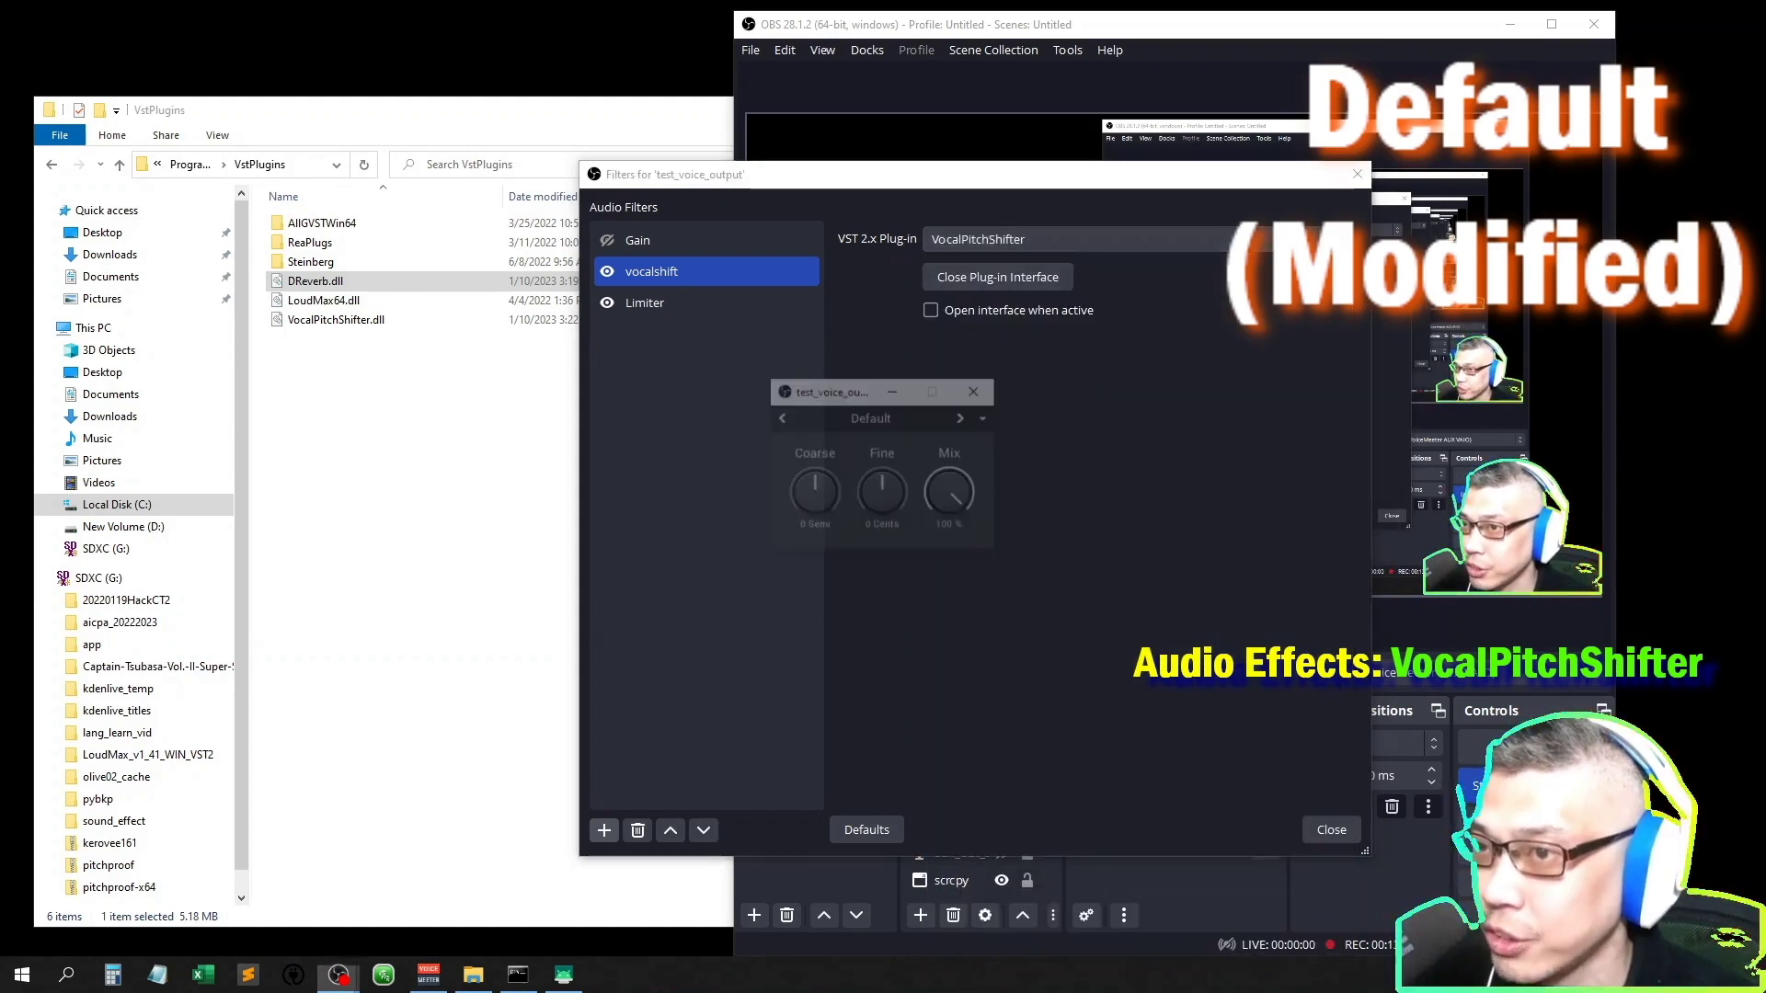
Set Coarse to -3 semitones and Fine to 20 cents after trying 24, -29, -25 and 8 cents, then close the plug-in interface.
{"action": "left_click_drag", "start_coordinate": [815, 494], "coordinate": [814, 511]}
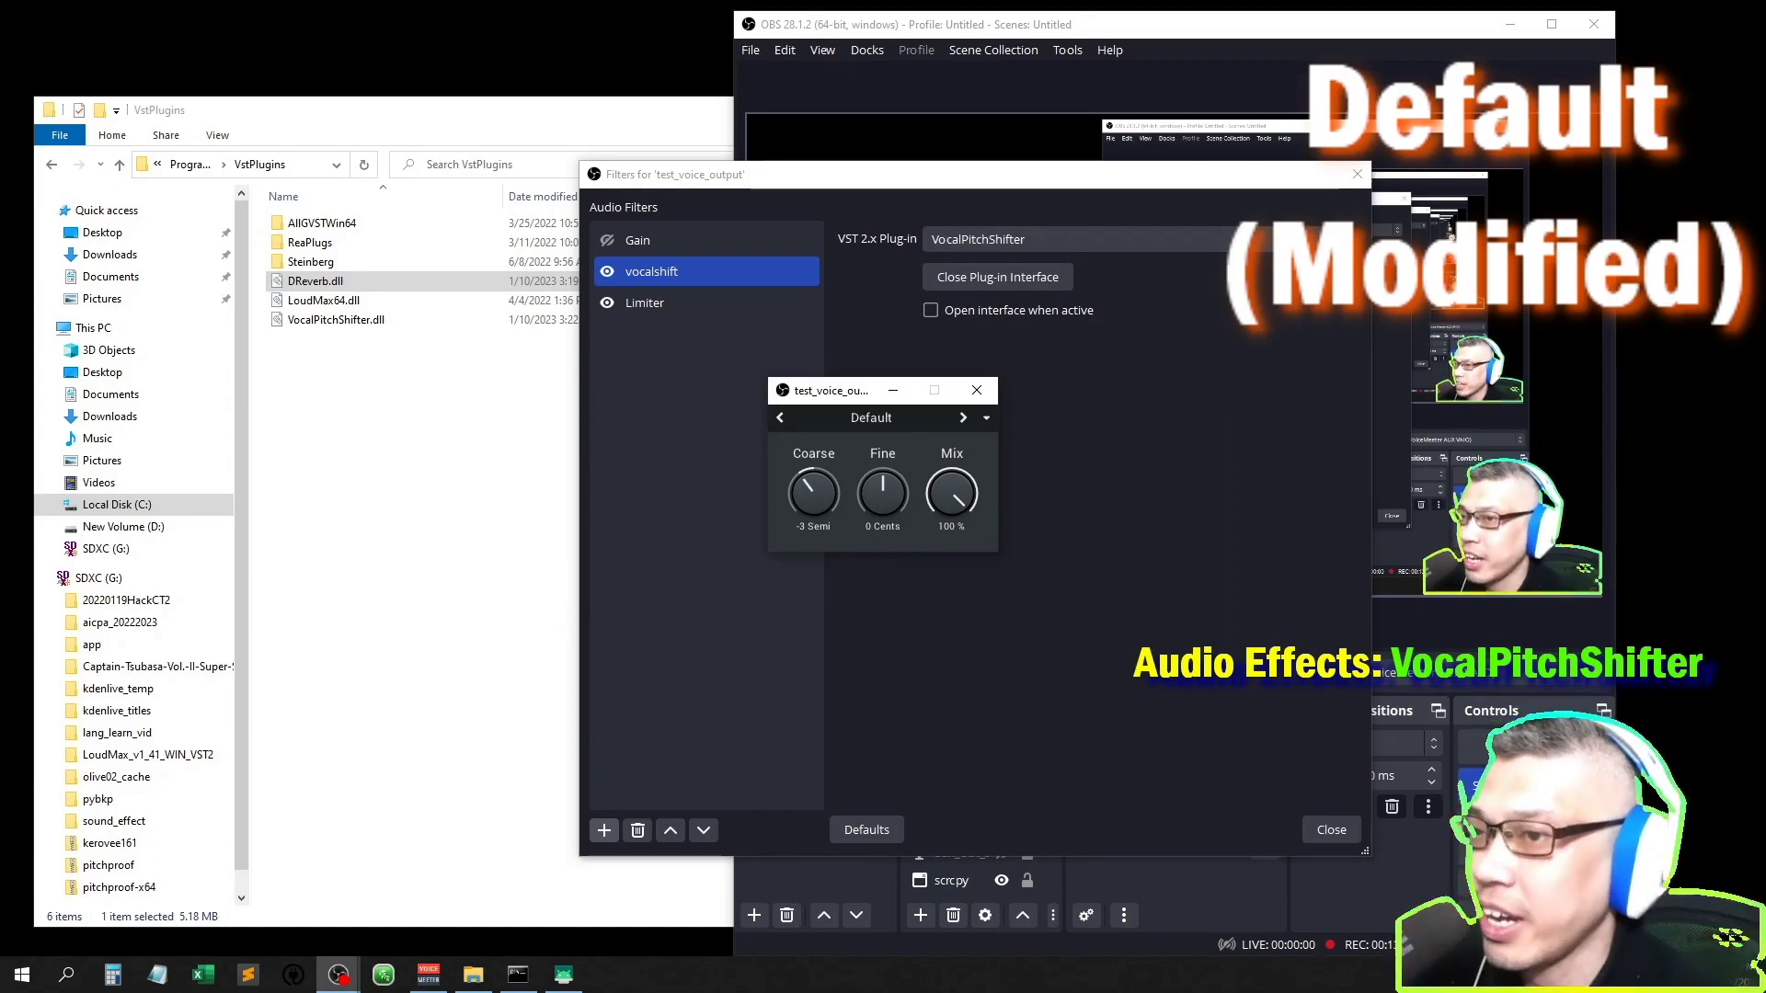
{"action": "left_click_drag", "start_coordinate": [883, 493], "coordinate": [883, 475]}
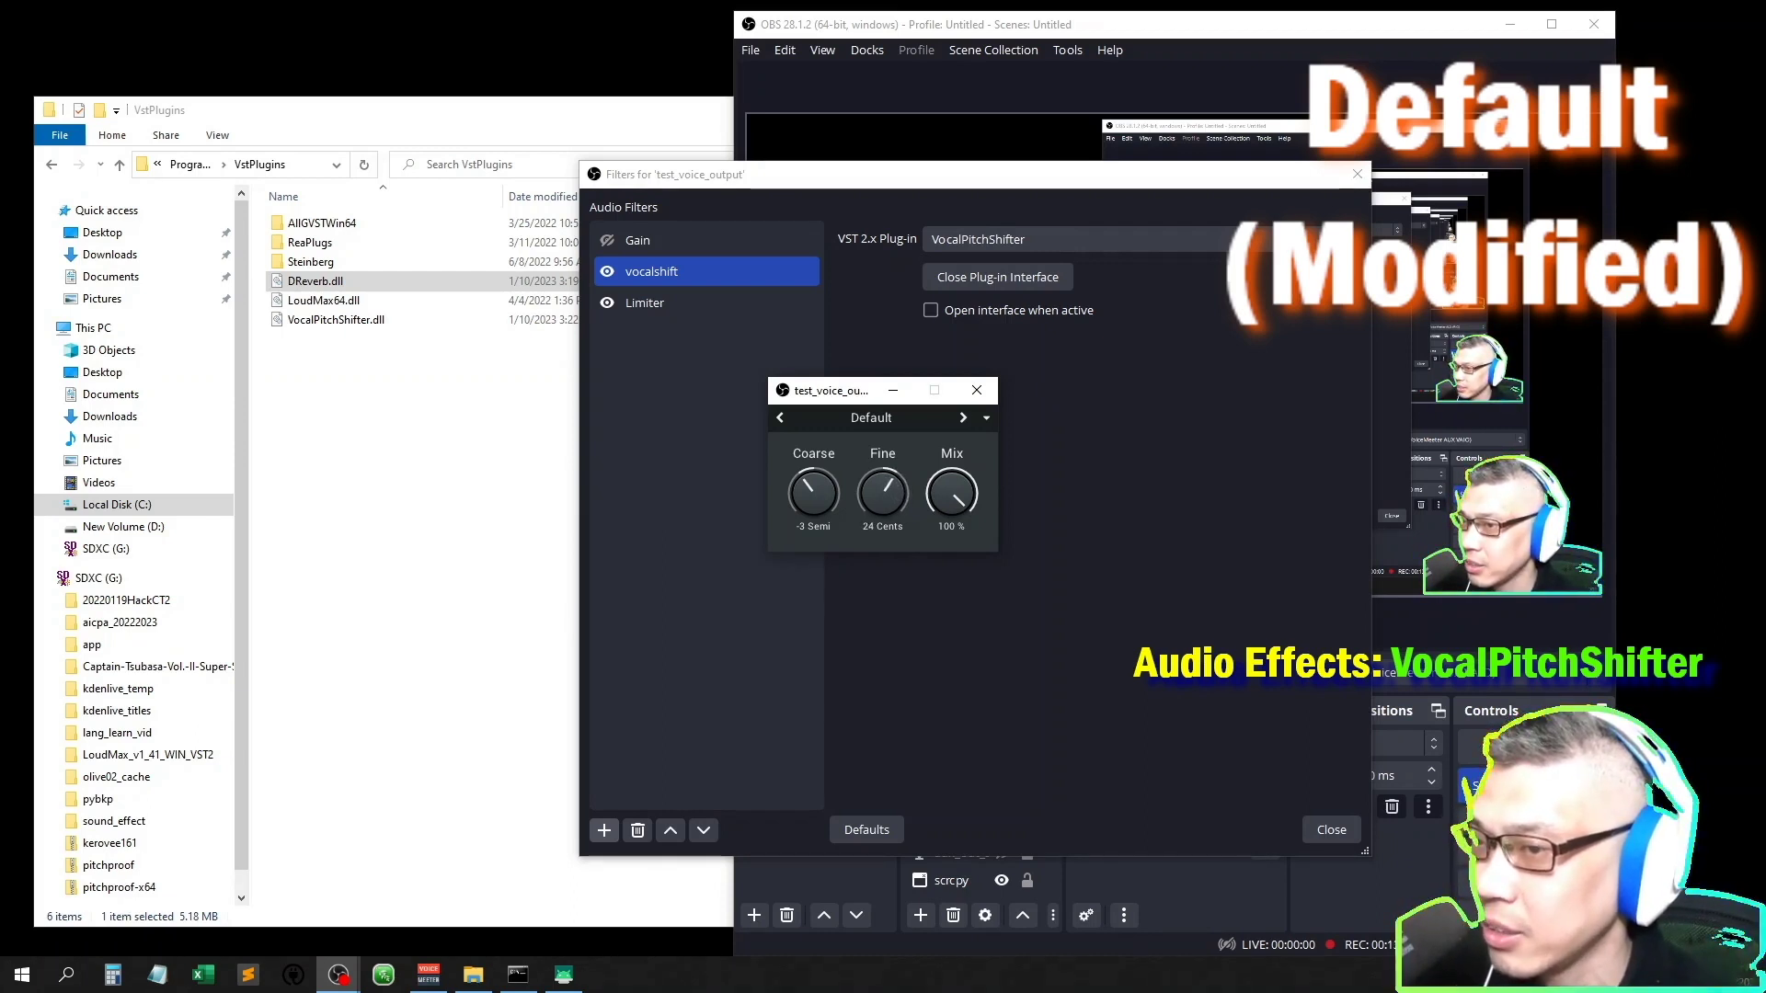
{"action": "left_click_drag", "start_coordinate": [883, 493], "coordinate": [883, 513]}
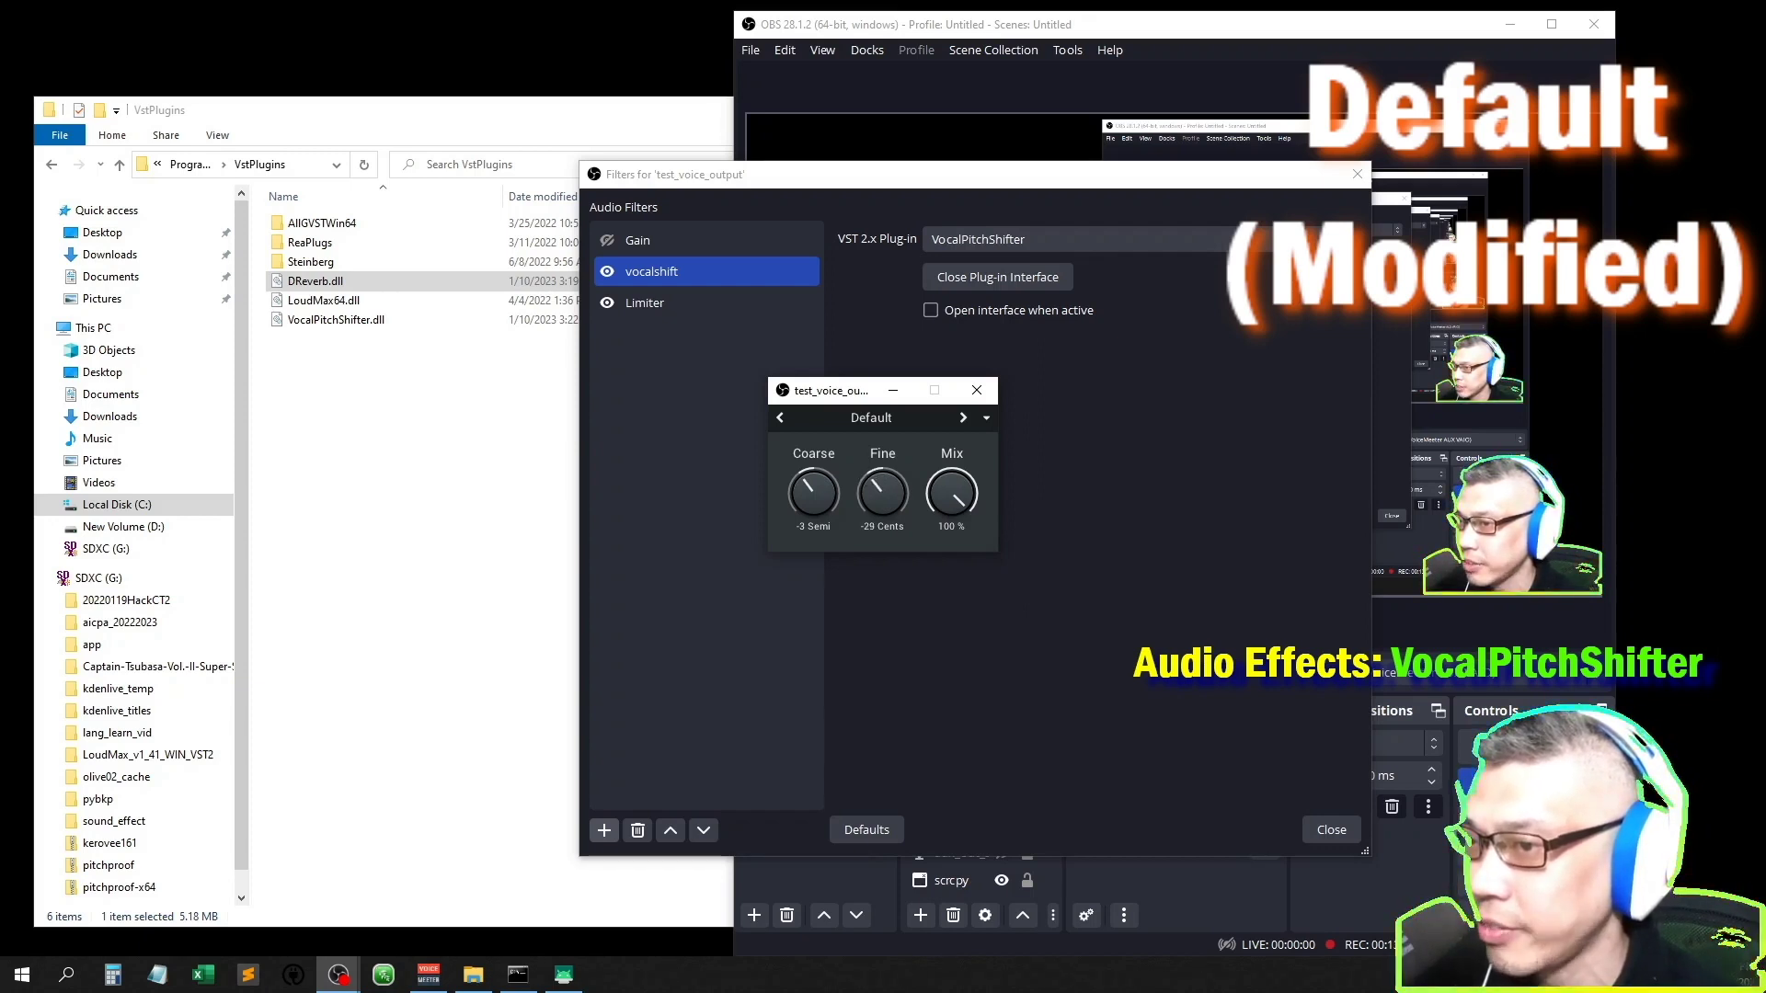
{"action": "left_click_drag", "start_coordinate": [883, 493], "coordinate": [883, 488]}
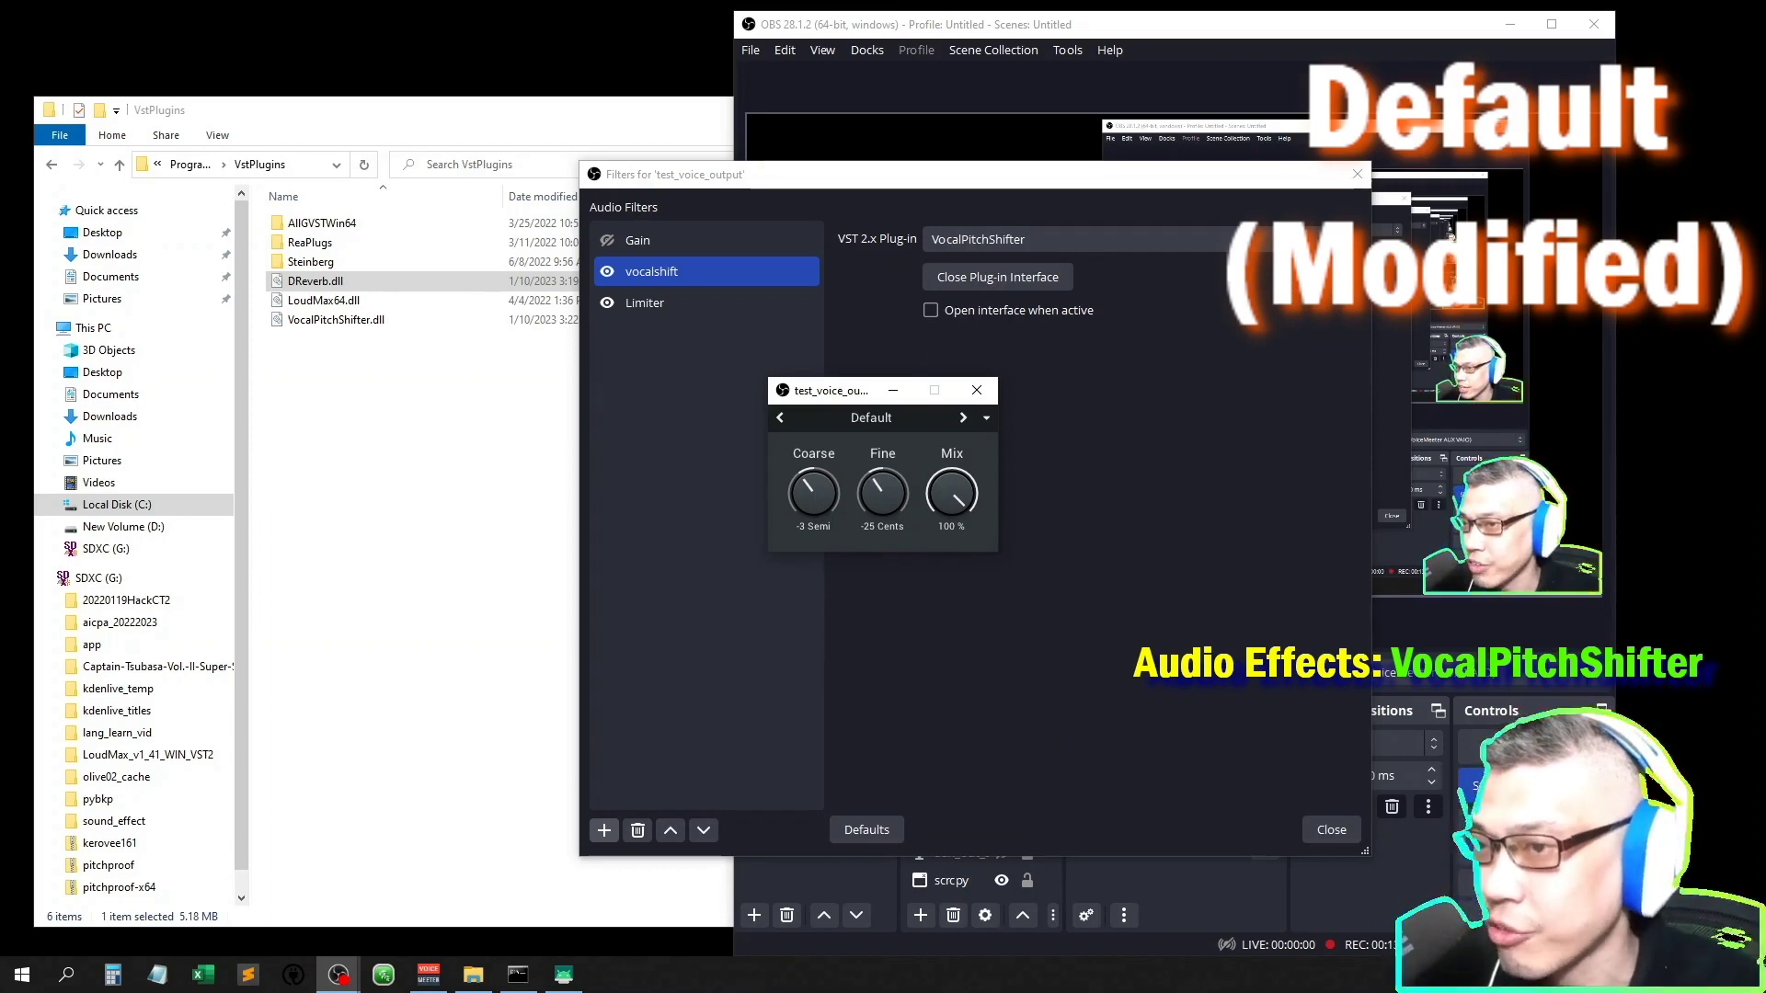
{"action": "mouse_move", "coordinate": [882, 492]}
{"action": "left_mouse_down"}
{"action": "mouse_move", "coordinate": [882, 474]}
{"action": "mouse_move", "coordinate": [882, 501]}
{"action": "left_mouse_up"}
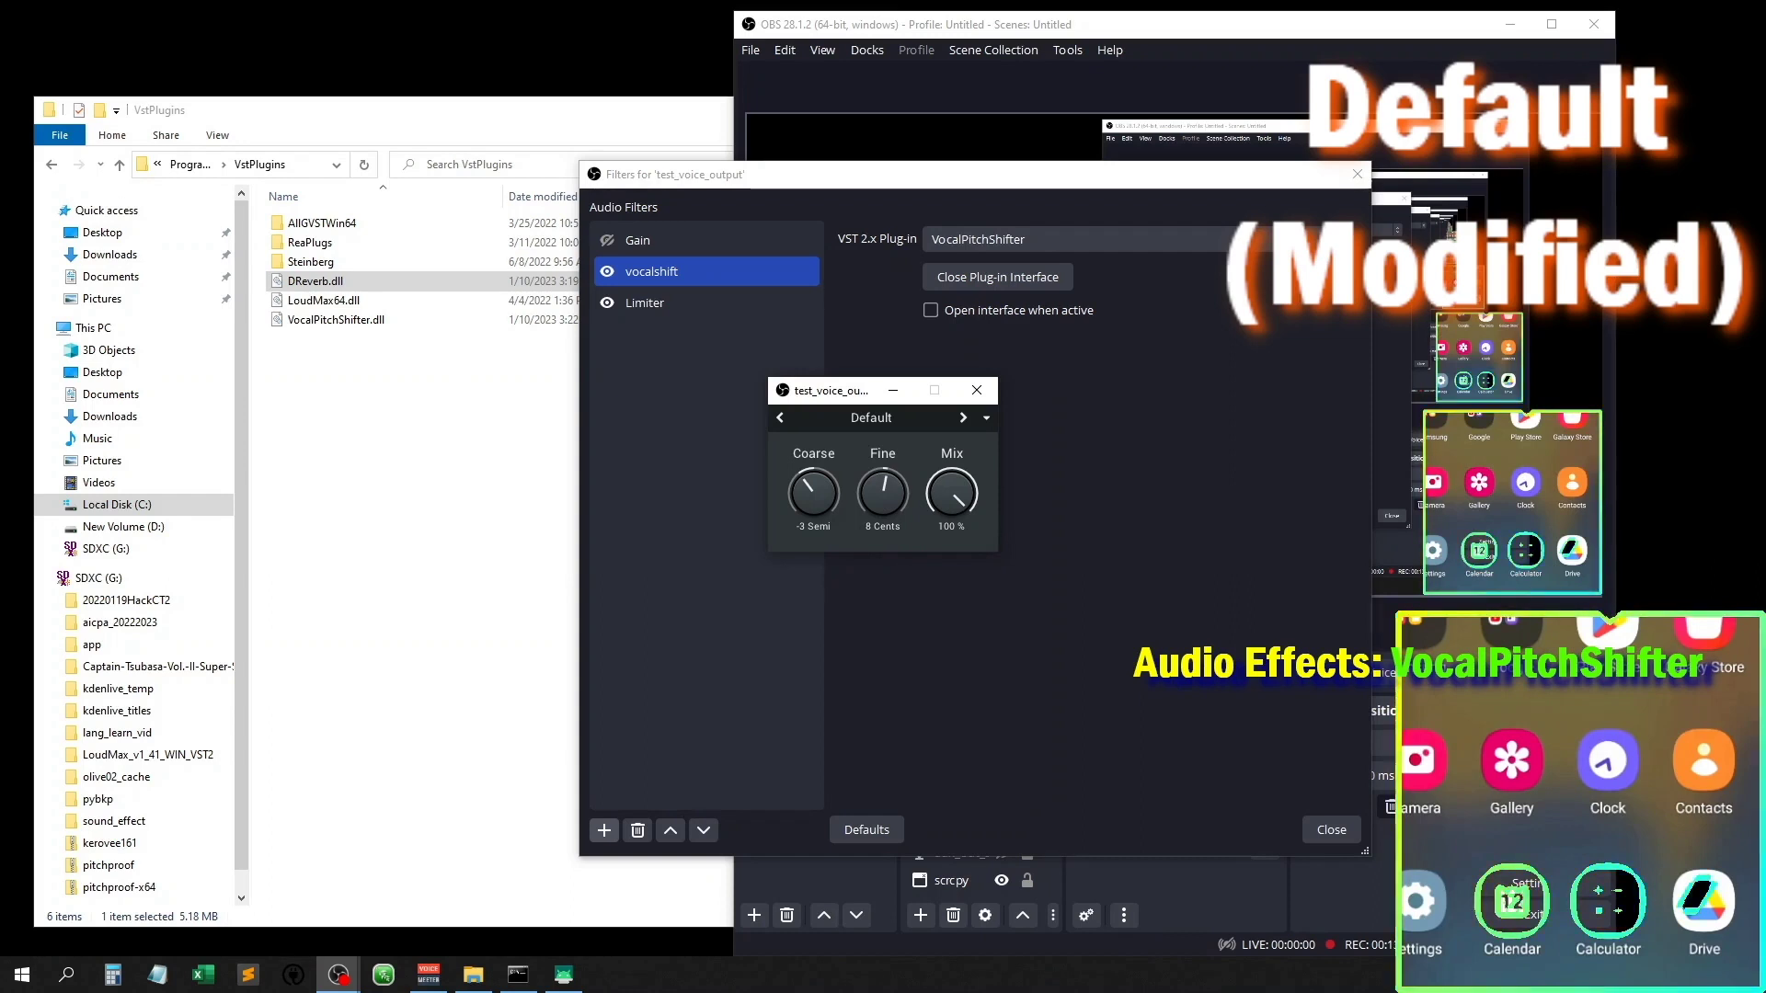
{"action": "left_click_drag", "start_coordinate": [882, 493], "coordinate": [882, 488]}
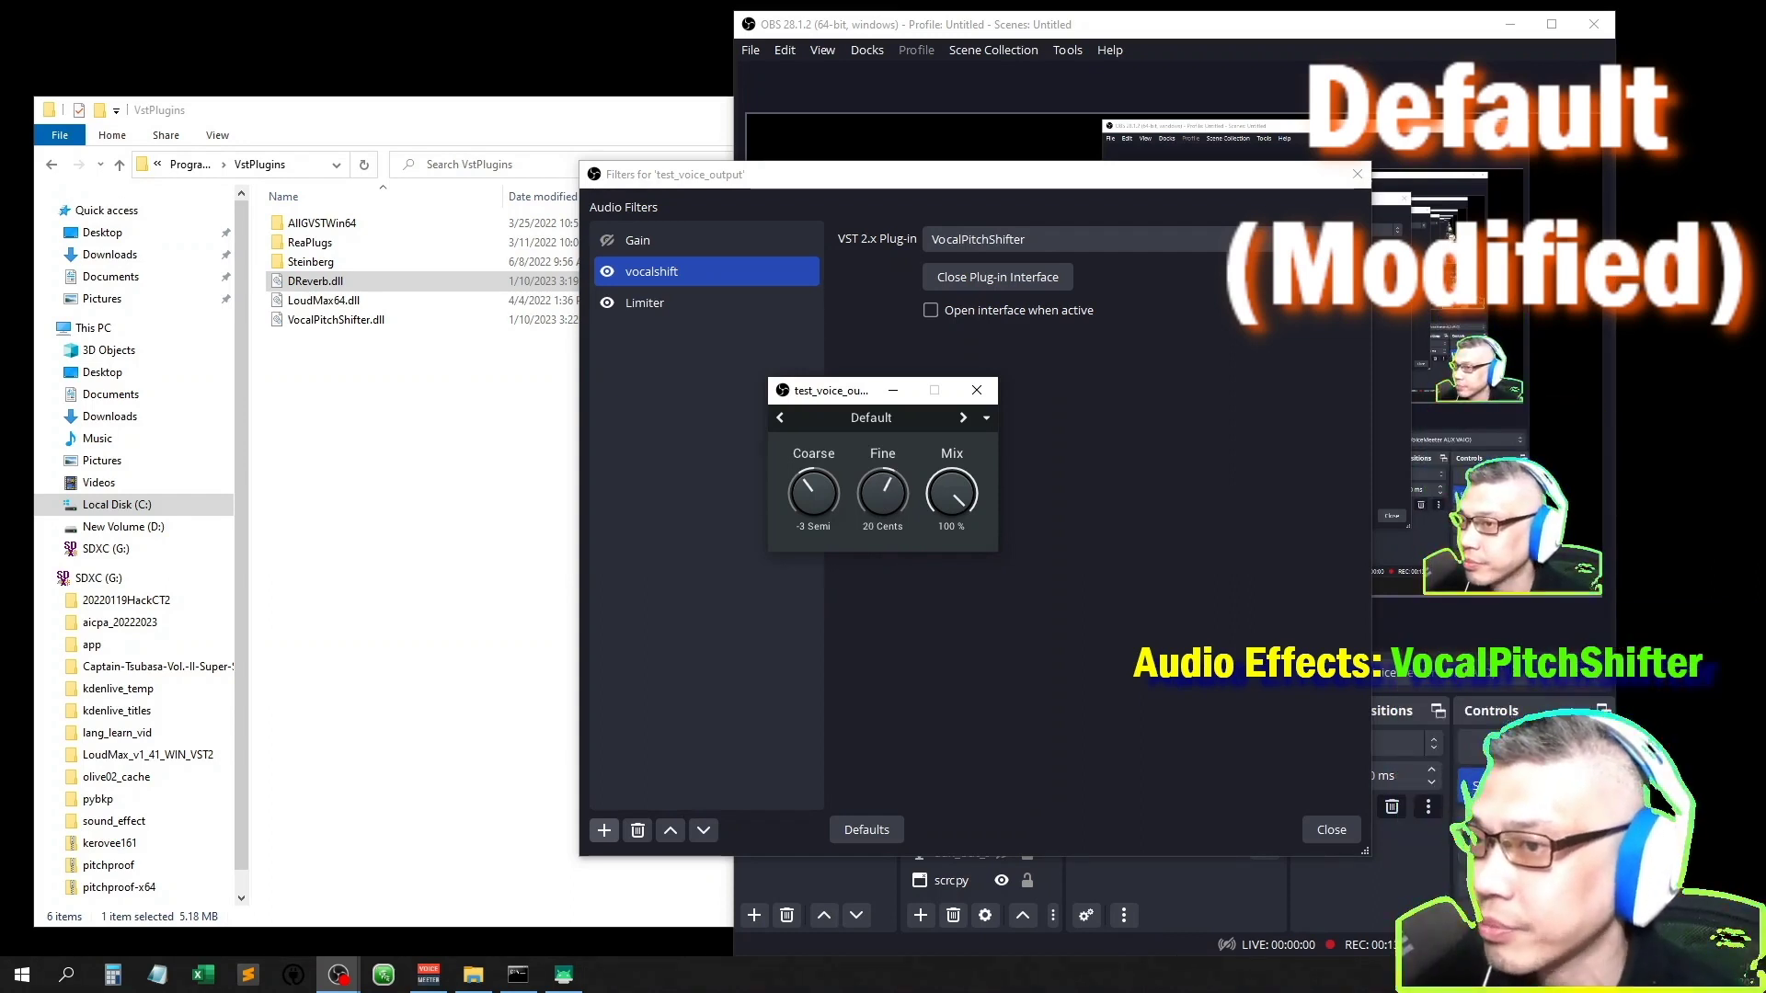
{"action": "left_click", "coordinate": [977, 391]}
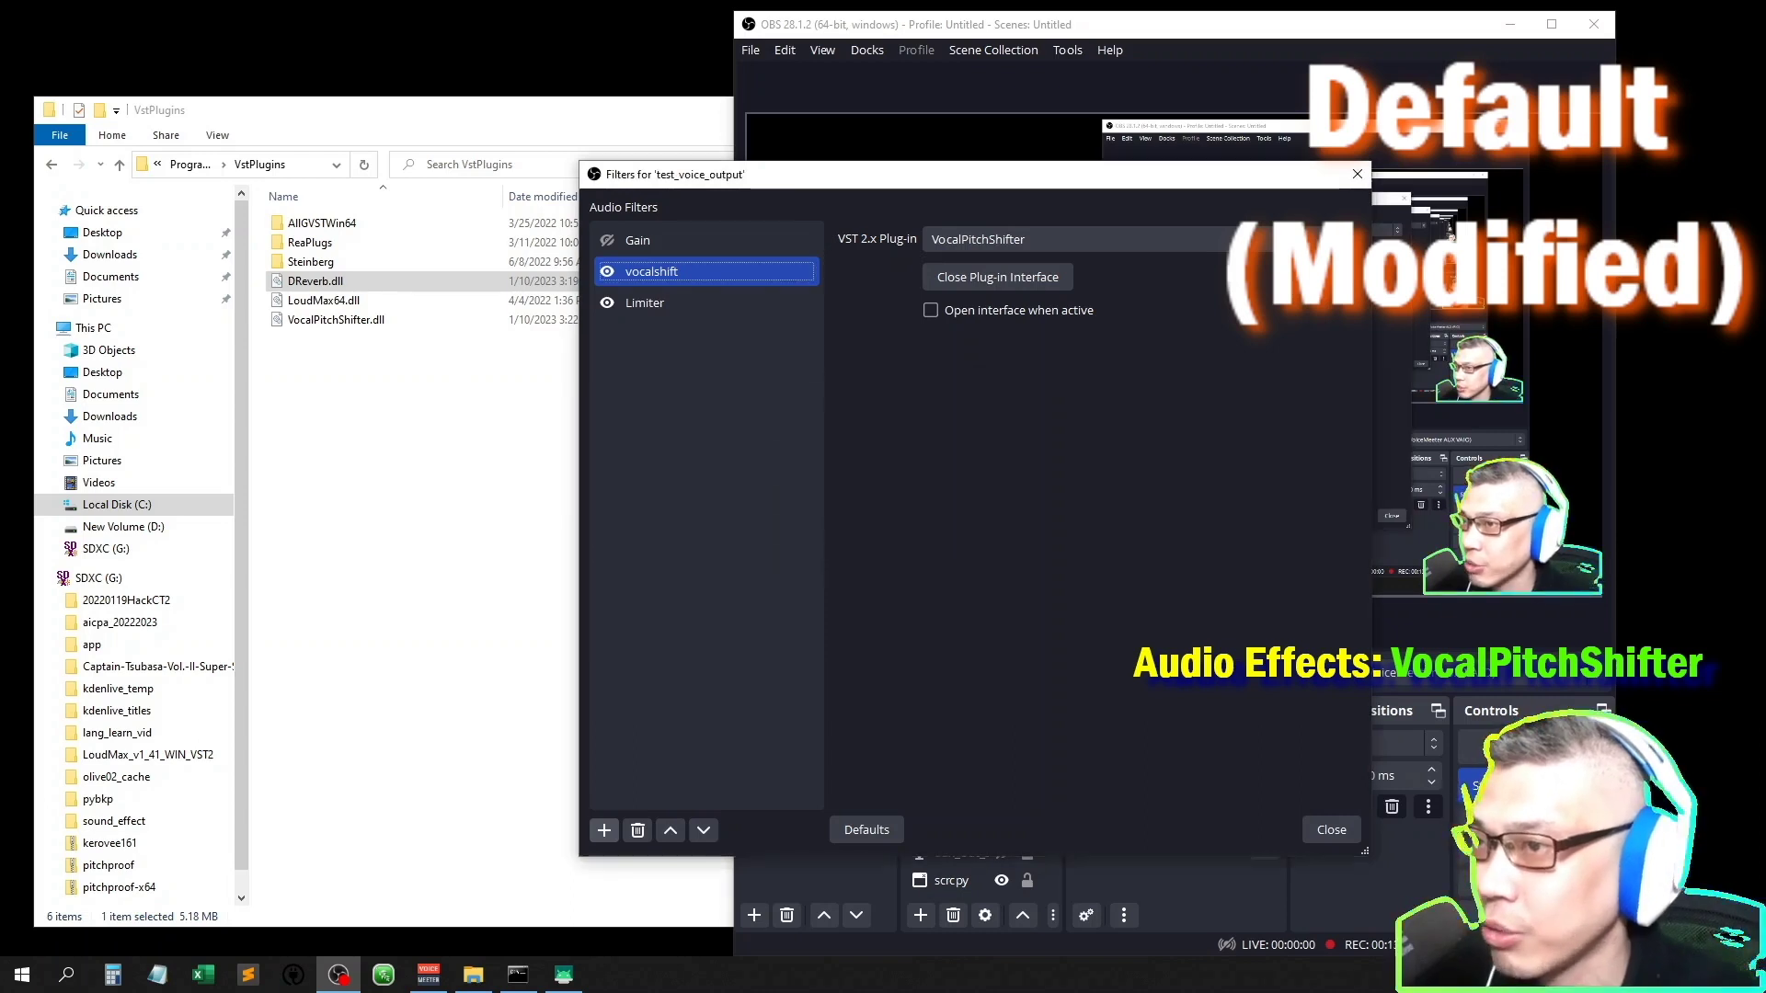